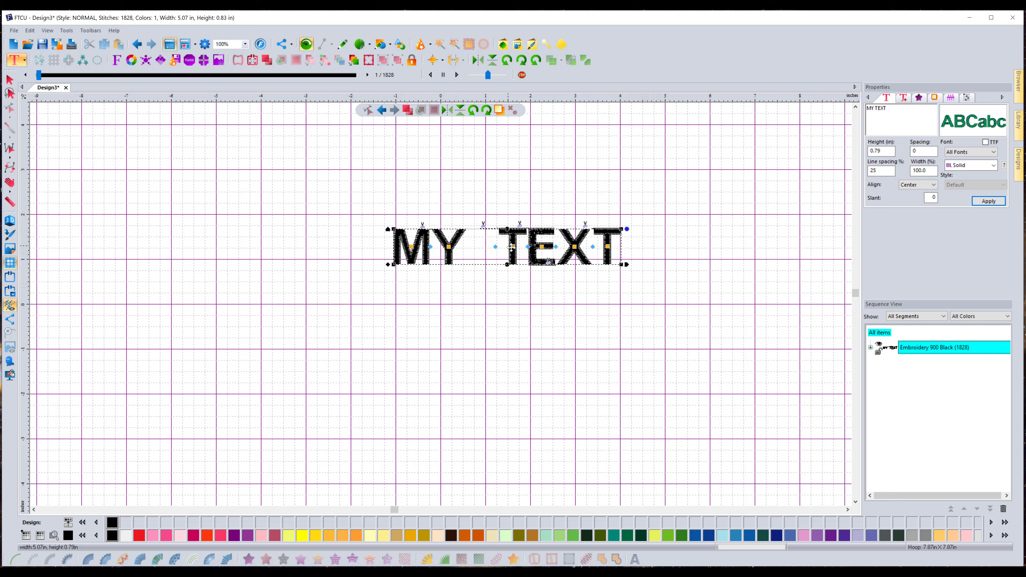
# Browse the available lettering fonts for the MY TEXT object, previewing Solid Bold and Letterman 2
pyautogui.moveTo(515, 256); pyautogui.dragTo(428, 247)
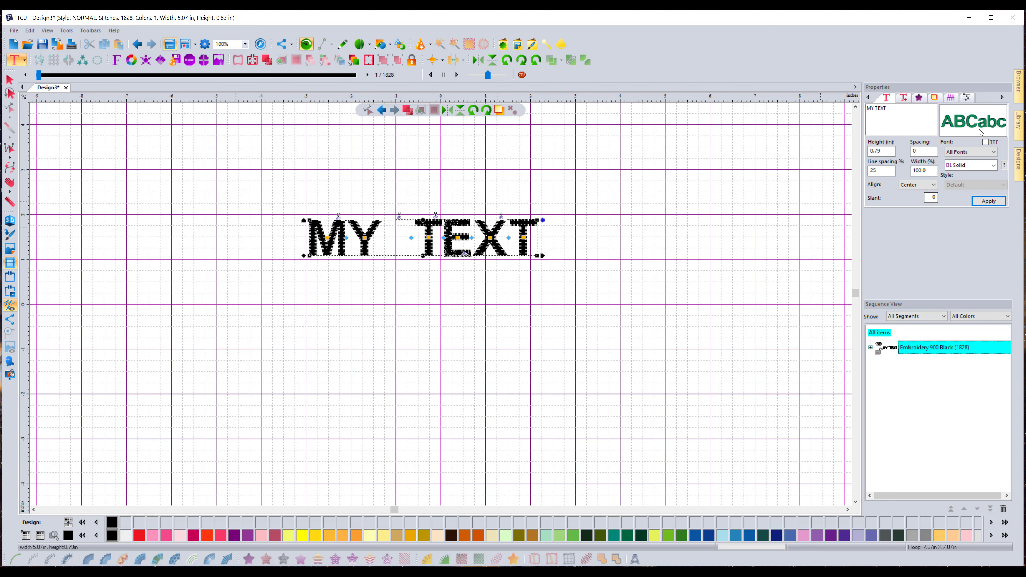
pyautogui.click(974, 166)
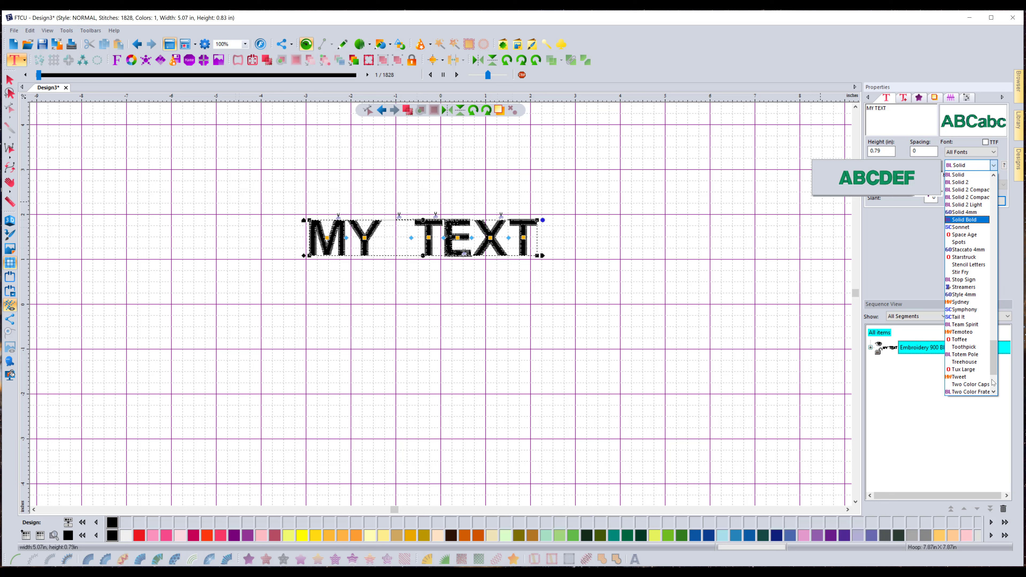
pyautogui.moveTo(993, 357); pyautogui.dragTo(942, 304)
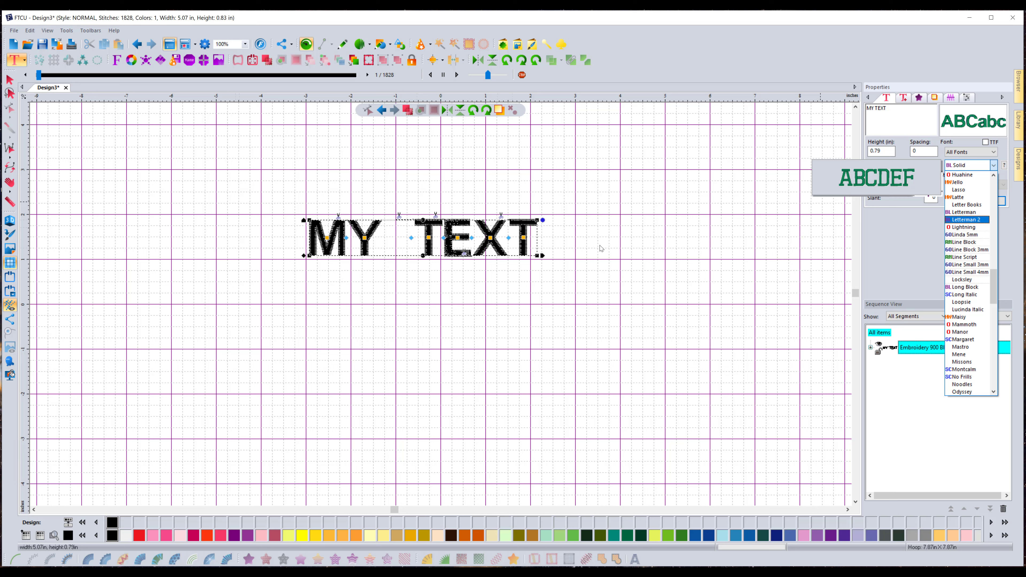
# Close the font choices without changing the font and delete the MY TEXT lettering
pyautogui.click(6, 83)
pyautogui.moveTo(372, 236); pyautogui.dragTo(373, 245)
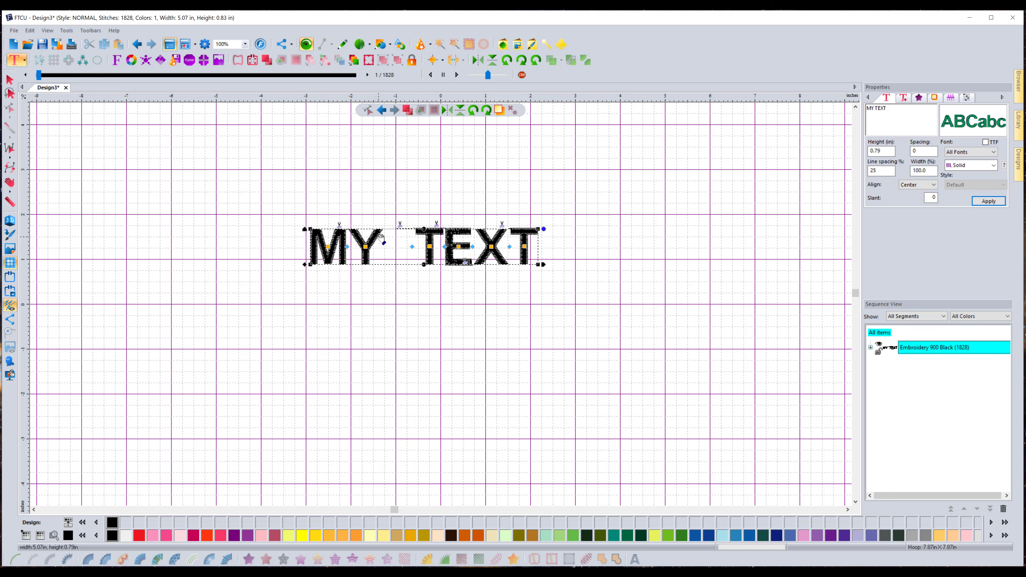
pyautogui.press('Delete')
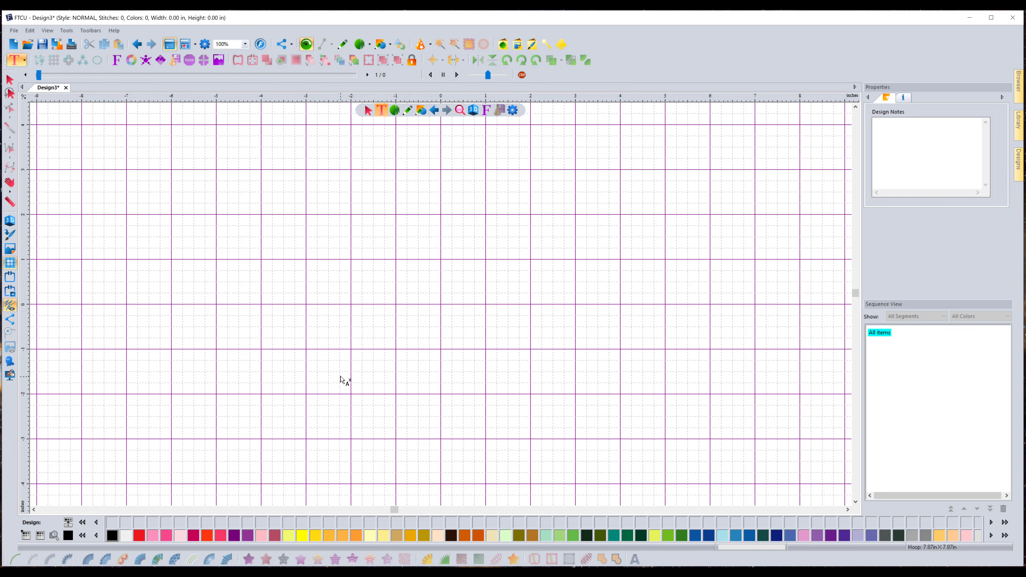
# Switch to File Explorer and view the embroidered jacket photo 20231224_164843.jpg in the Logos folder
pyautogui.click(221, 574)
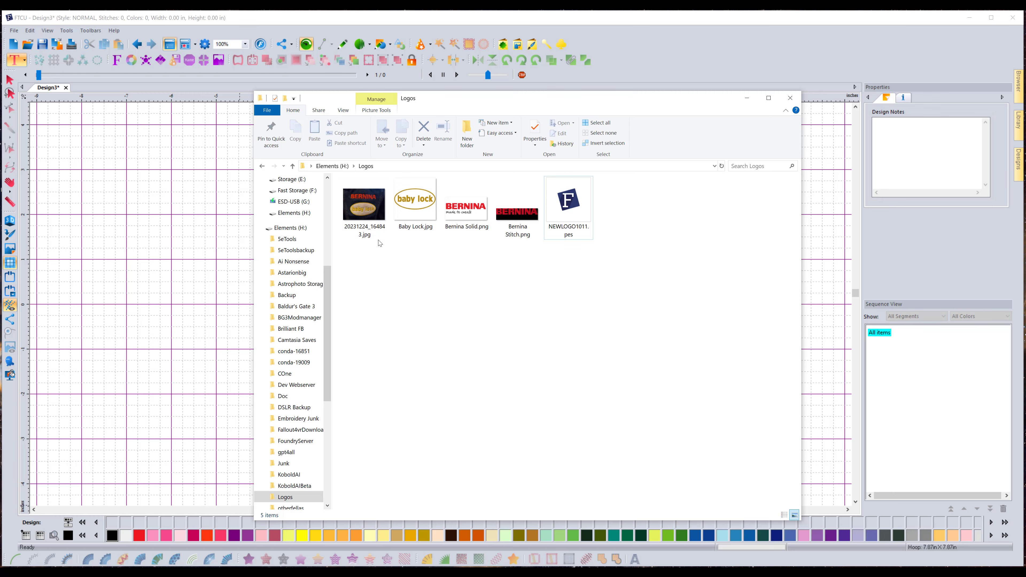
pyautogui.doubleClick(366, 215)
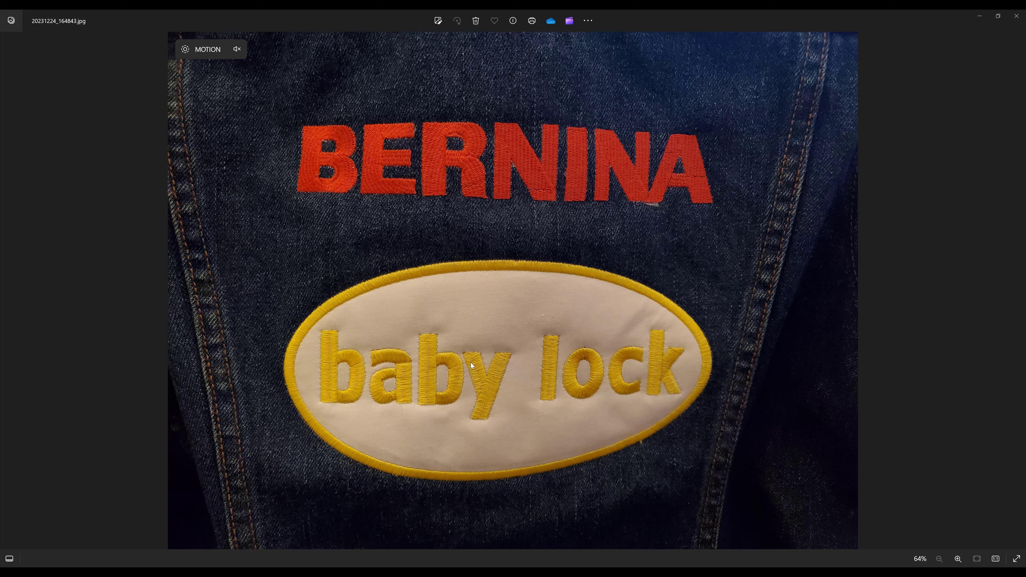
pyautogui.click(974, 23)
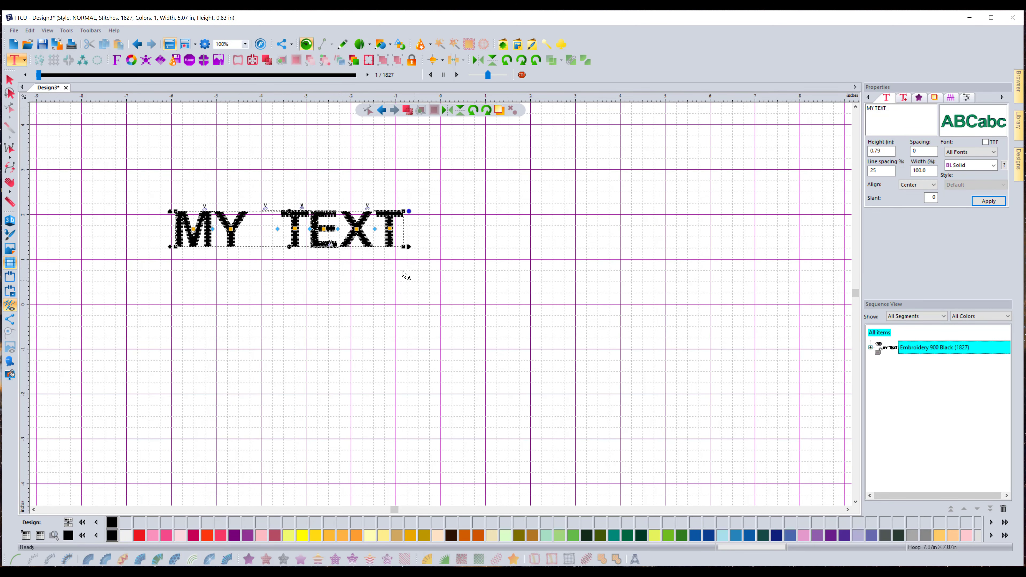
# Clear the MY TEXT lettering from the Design3 workspace
pyautogui.moveTo(317, 233); pyautogui.dragTo(337, 241)
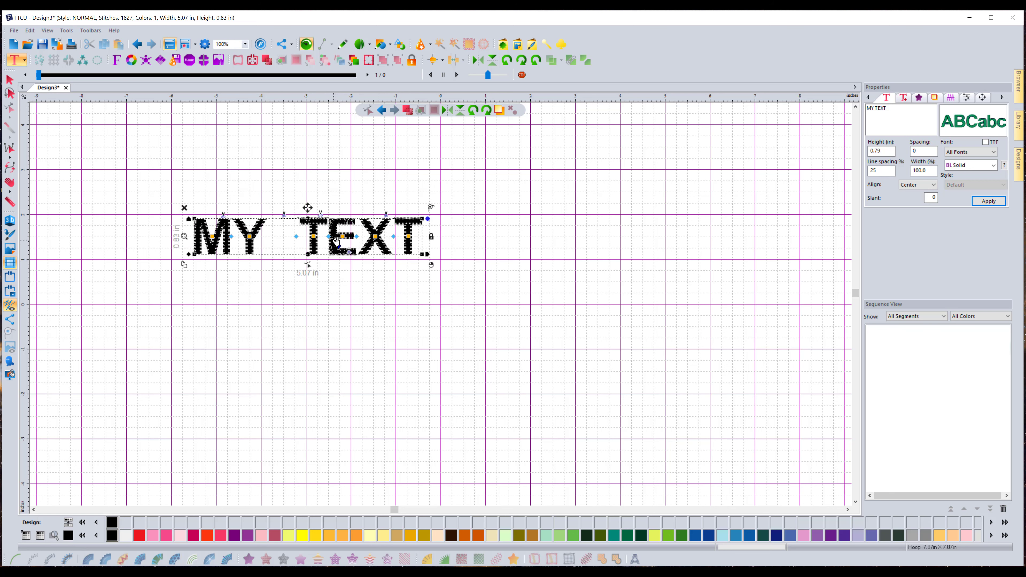
pyautogui.press('Delete')
# Open the design NEWLOGO1011.pes from the Logos folder on the Elements (H:) drive
pyautogui.click(14, 30)
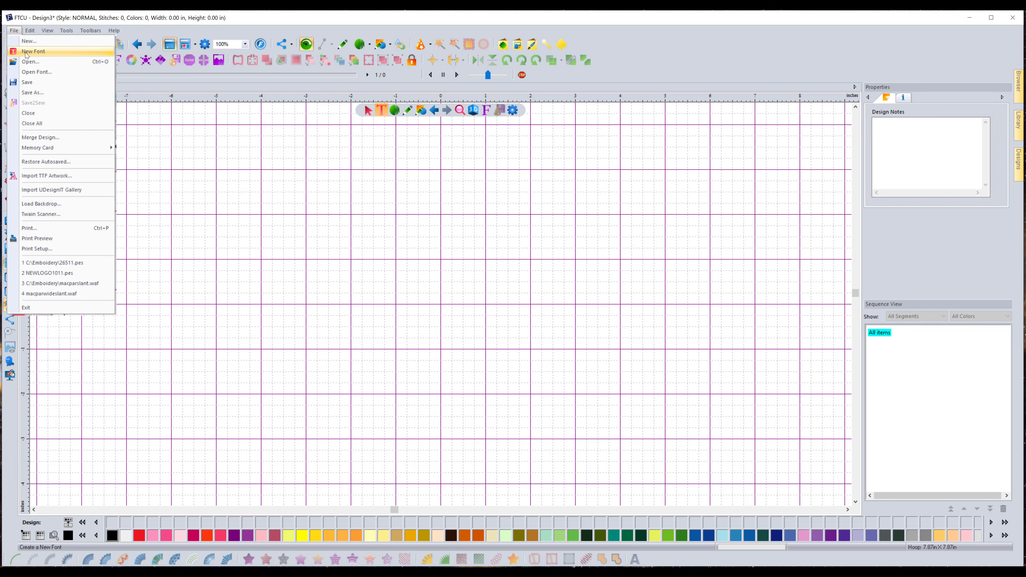
pyautogui.click(27, 61)
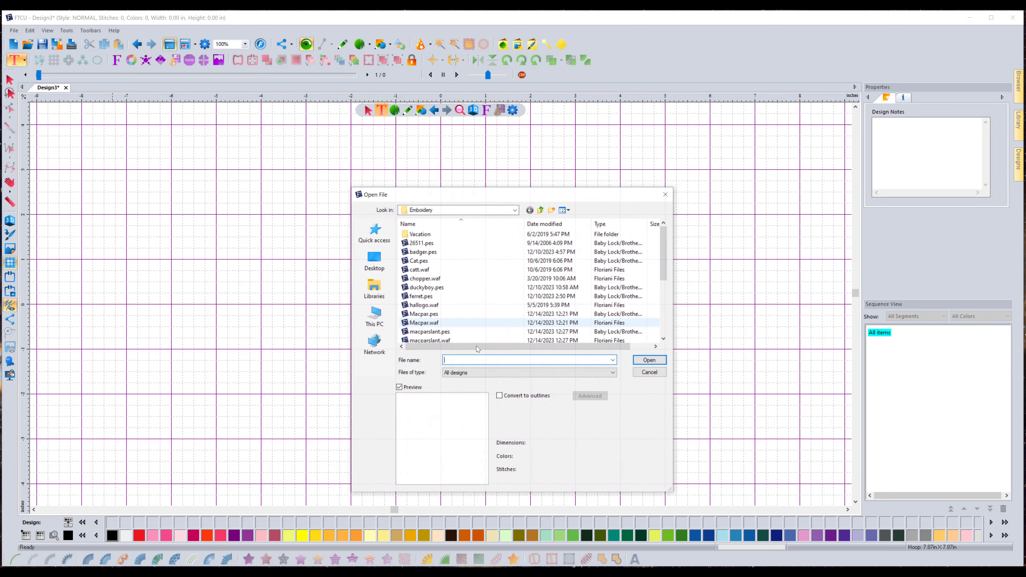
pyautogui.click(447, 211)
pyautogui.click(432, 387)
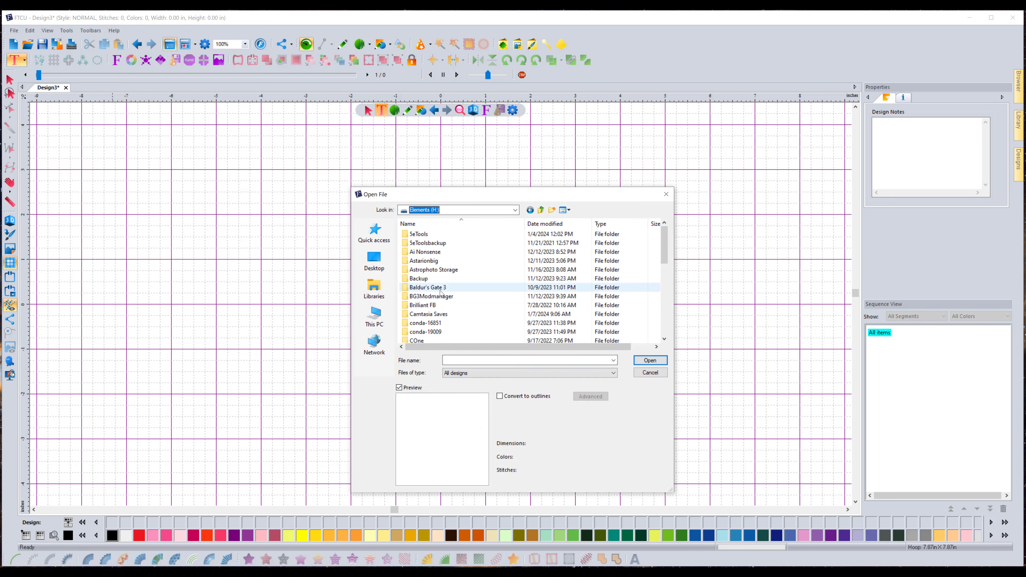
pyautogui.scroll(-5, 440, 293)
pyautogui.doubleClick(428, 303)
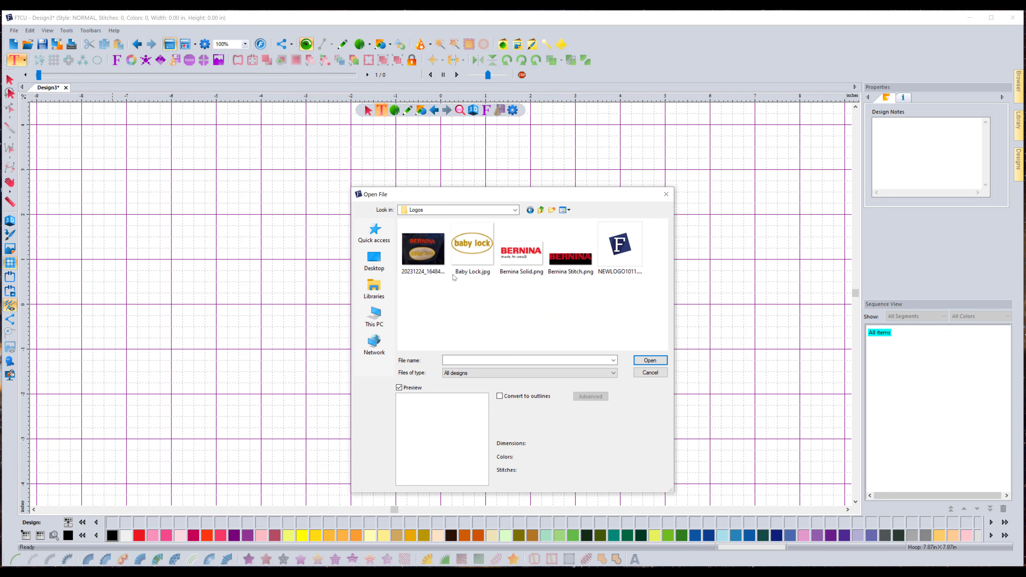
pyautogui.doubleClick(620, 244)
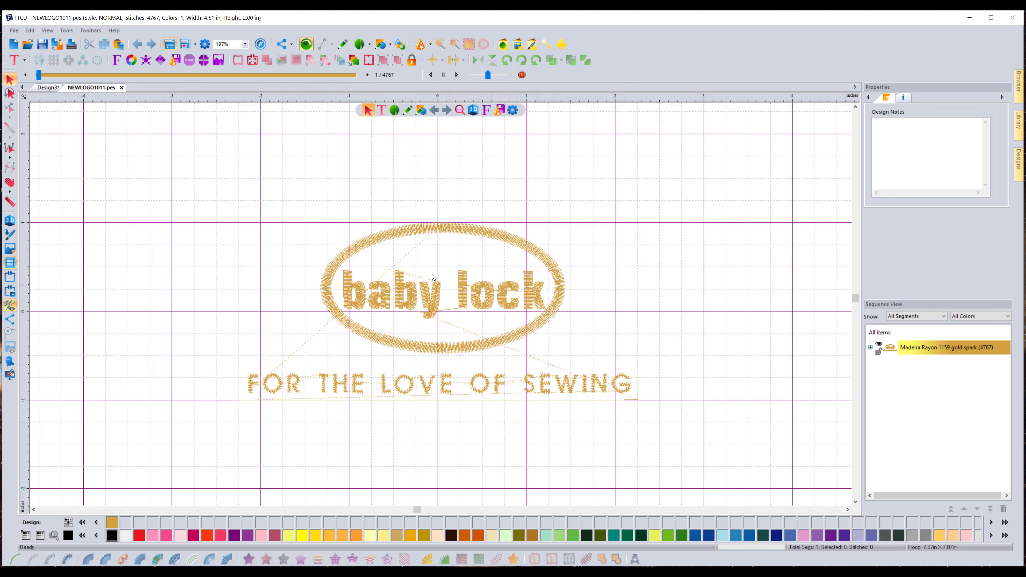
# Inspect the baby lock logo's stitches up close and display the hoop around the design
pyautogui.scroll(2, 418, 307)
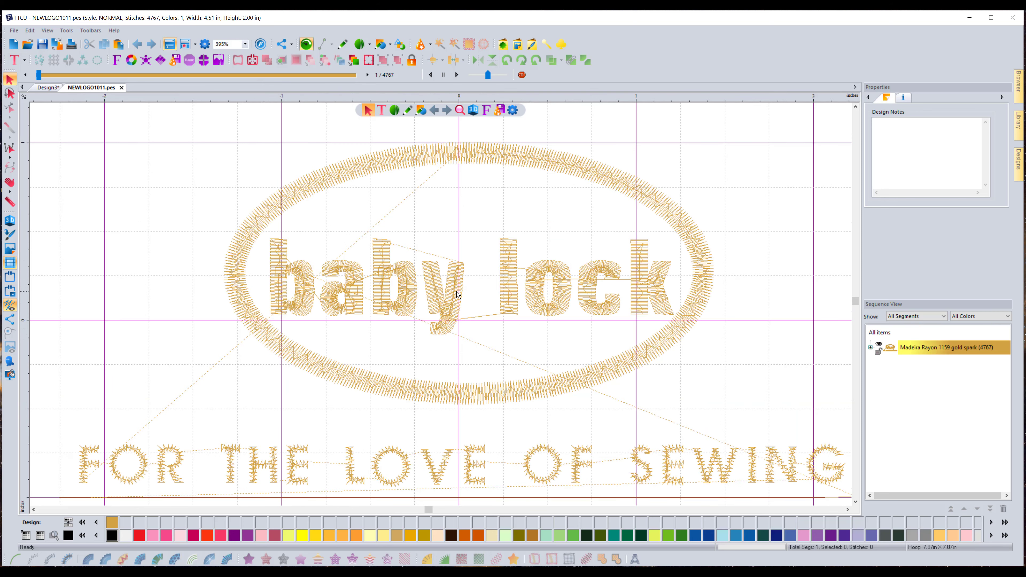
pyautogui.scroll(-2, 428, 308)
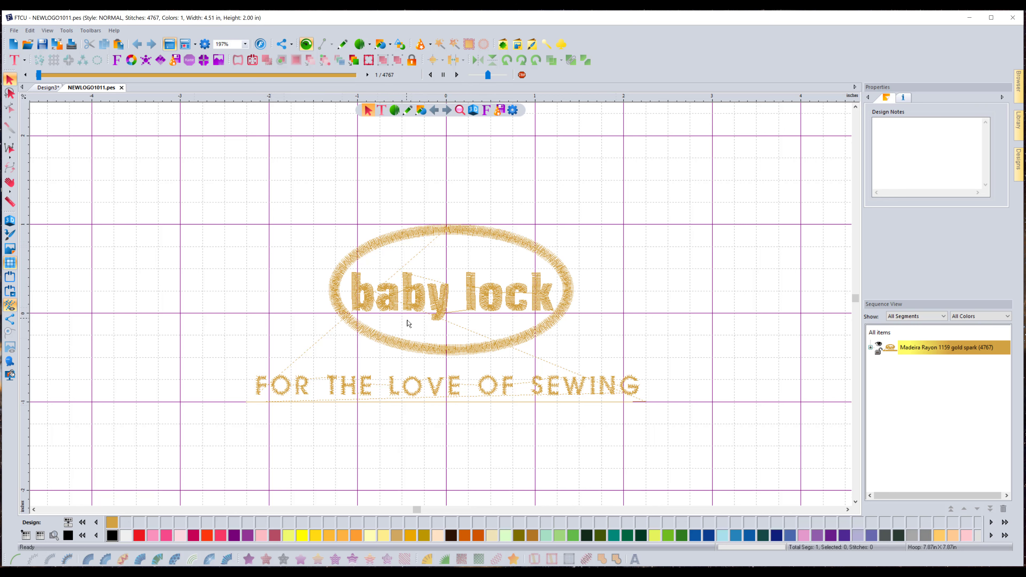
pyautogui.click(10, 278)
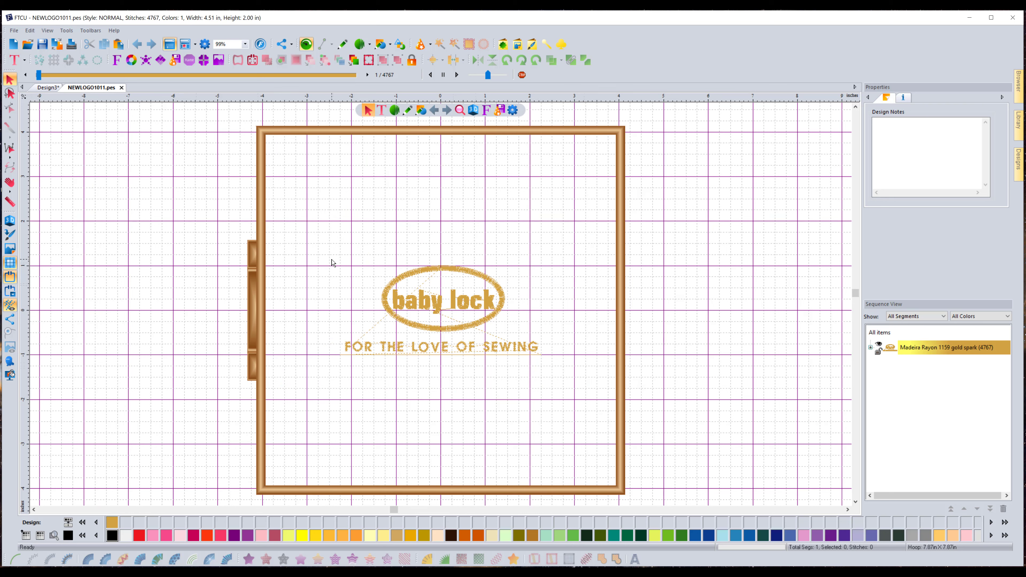
# Try enlarging the whole logo to about 6.47 by 2.90 in and preview its stitches in 3D
pyautogui.moveTo(319, 245); pyautogui.dragTo(567, 388)
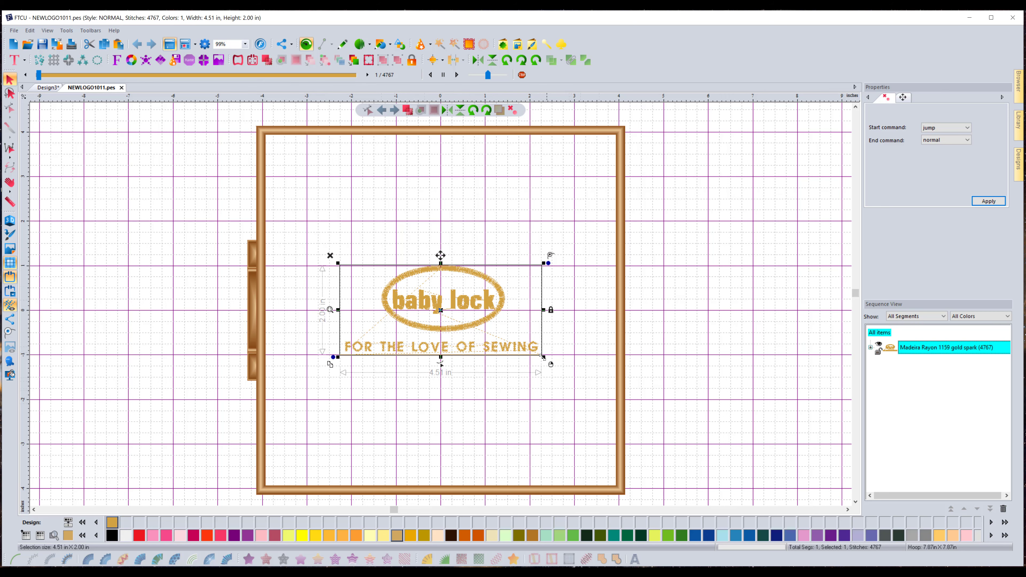
pyautogui.moveTo(543, 356); pyautogui.dragTo(641, 424)
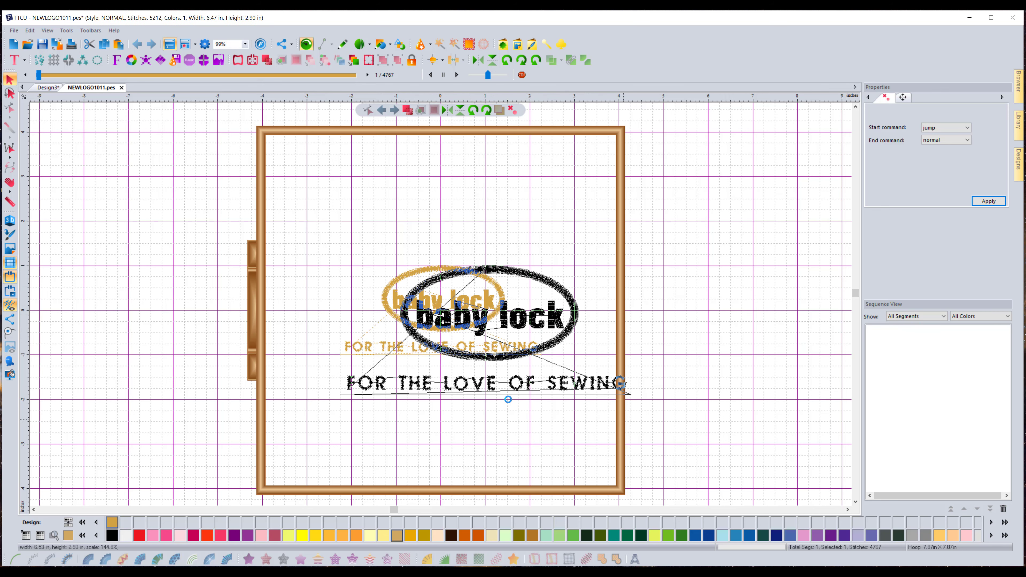
pyautogui.scroll(2, 477, 329)
pyautogui.scroll(-1, 478, 328)
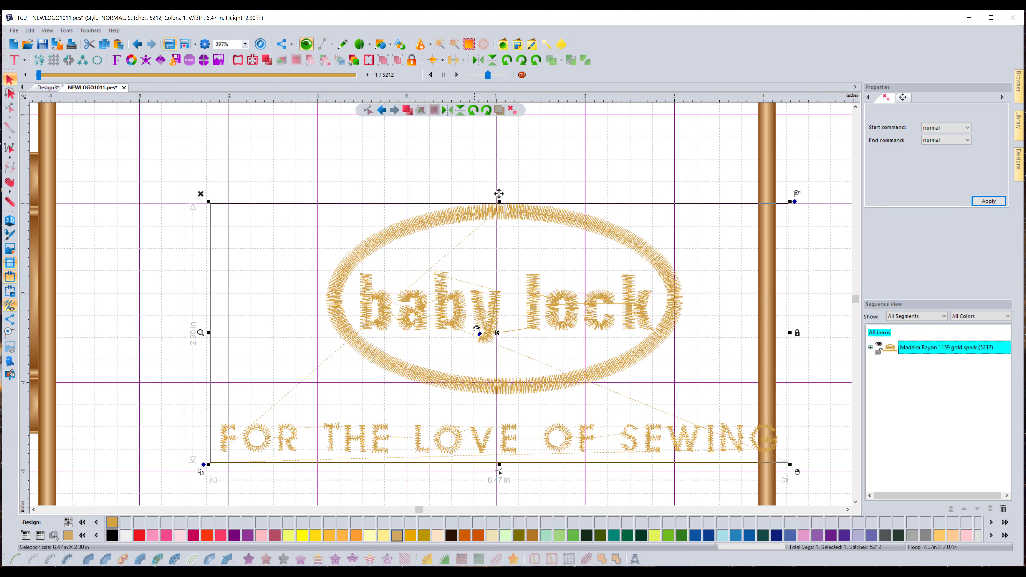
pyautogui.click(10, 220)
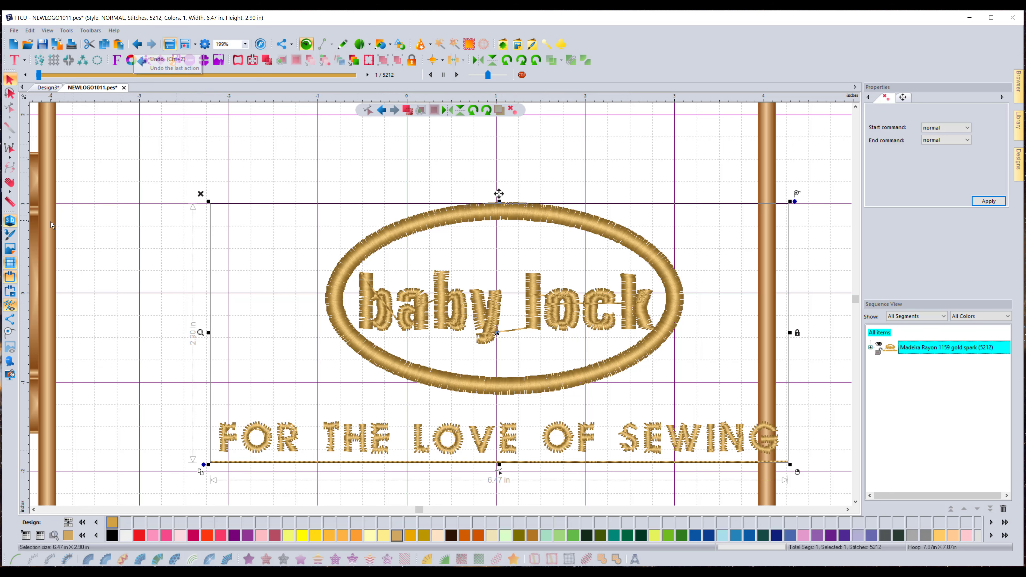
# Undo the logo's enlargement and turn off the 3D view
pyautogui.click(135, 44)
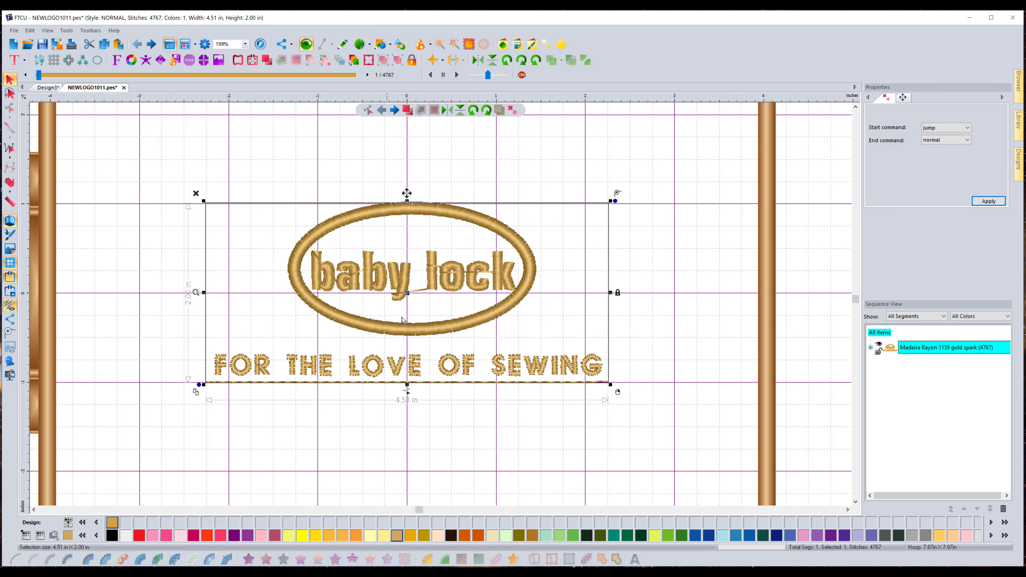
pyautogui.click(9, 220)
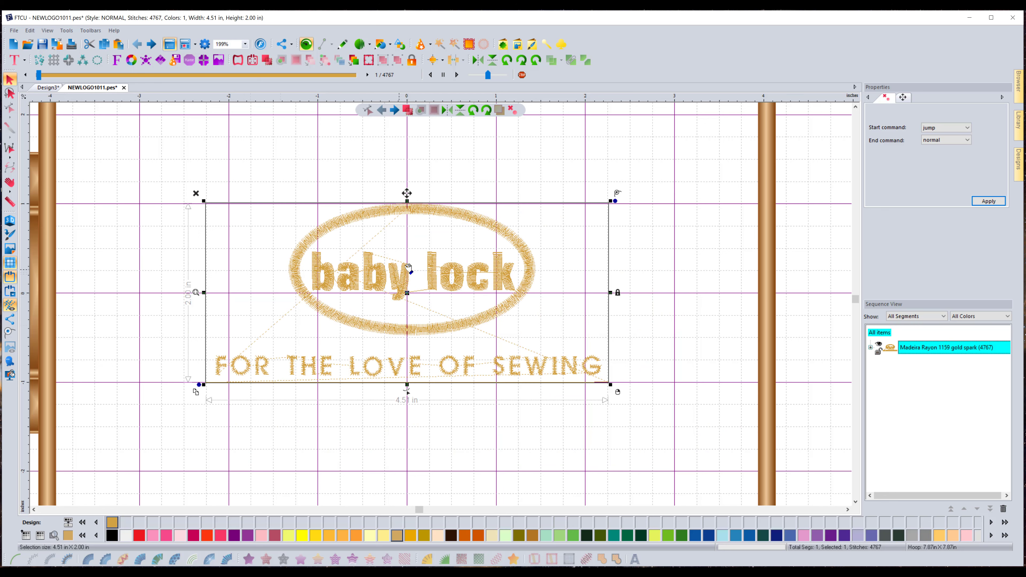
# Convert the logo's stitches into editable outline segments and inspect the resulting baby lock lettering and oval border
pyautogui.rightClick(401, 285)
pyautogui.click(453, 371)
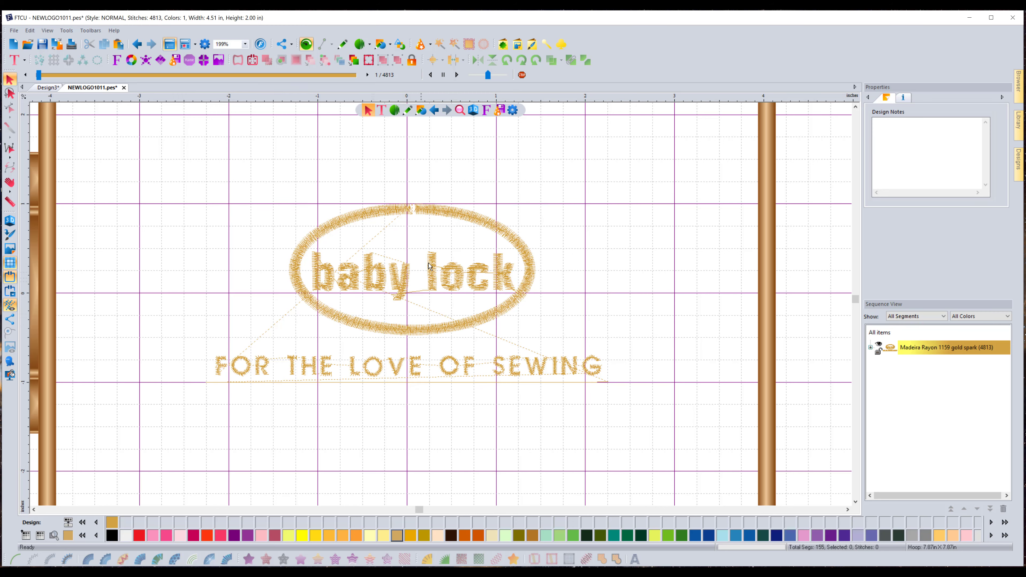
pyautogui.scroll(3, 430, 266)
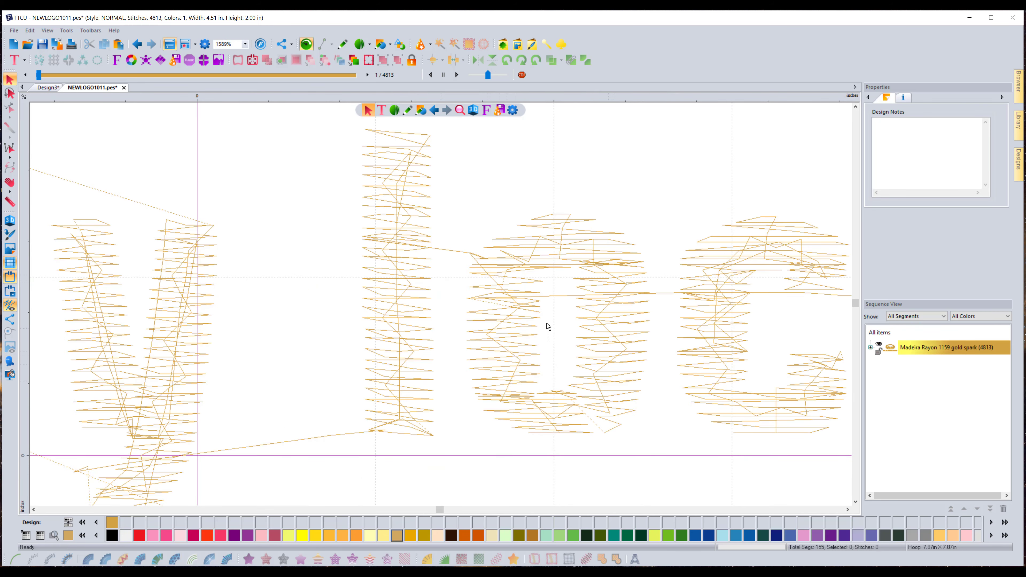
pyautogui.scroll(-1, 473, 321)
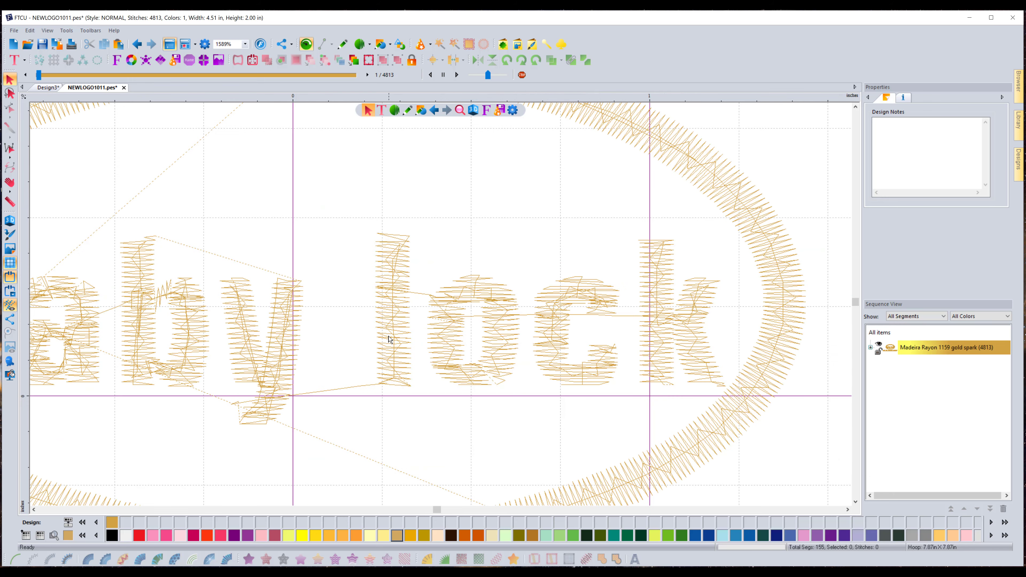
pyautogui.scroll(-1, 335, 356)
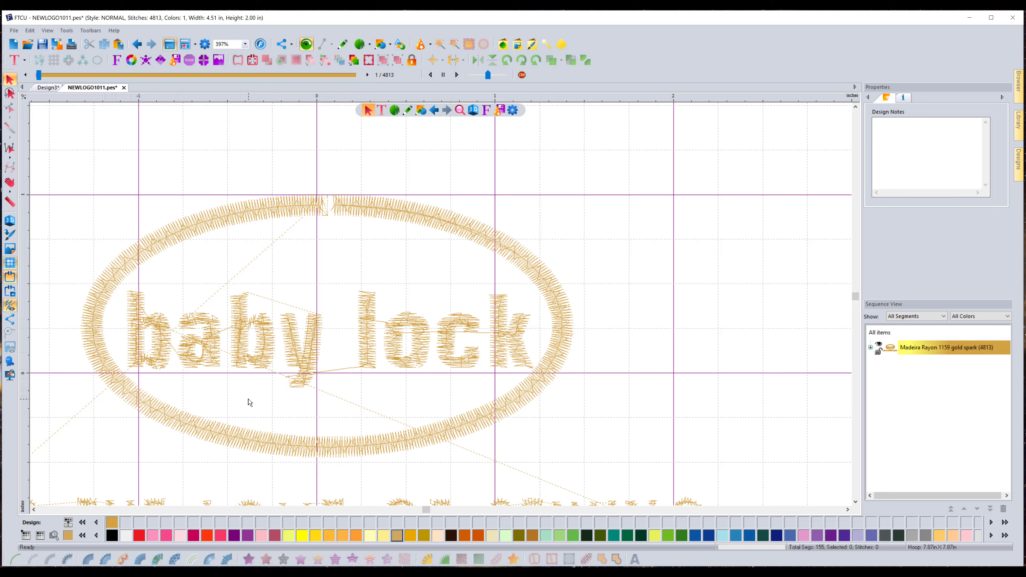
pyautogui.scroll(-1, 247, 395)
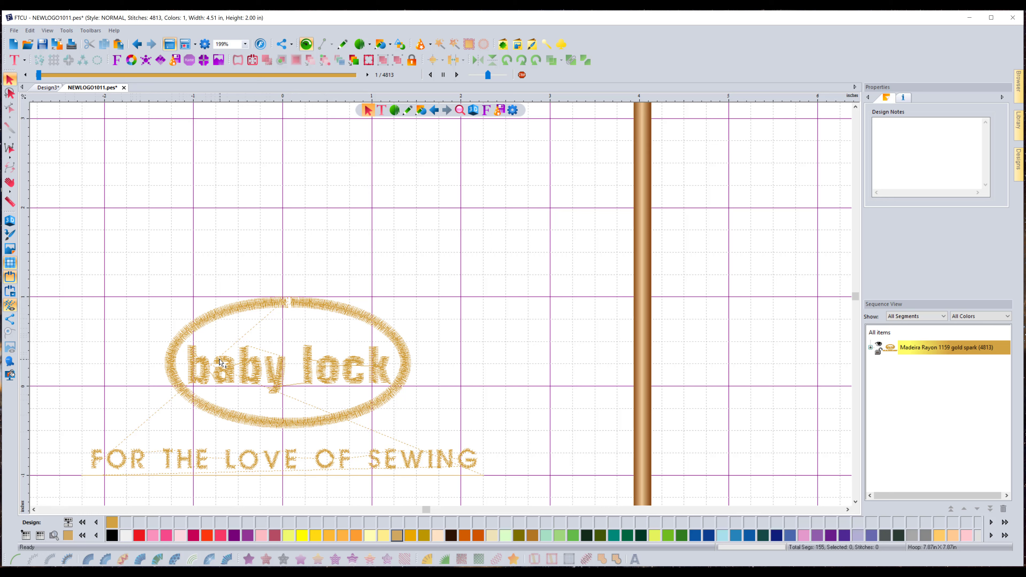
# Delete the entire converted logo from the workspace
pyautogui.click(317, 360)
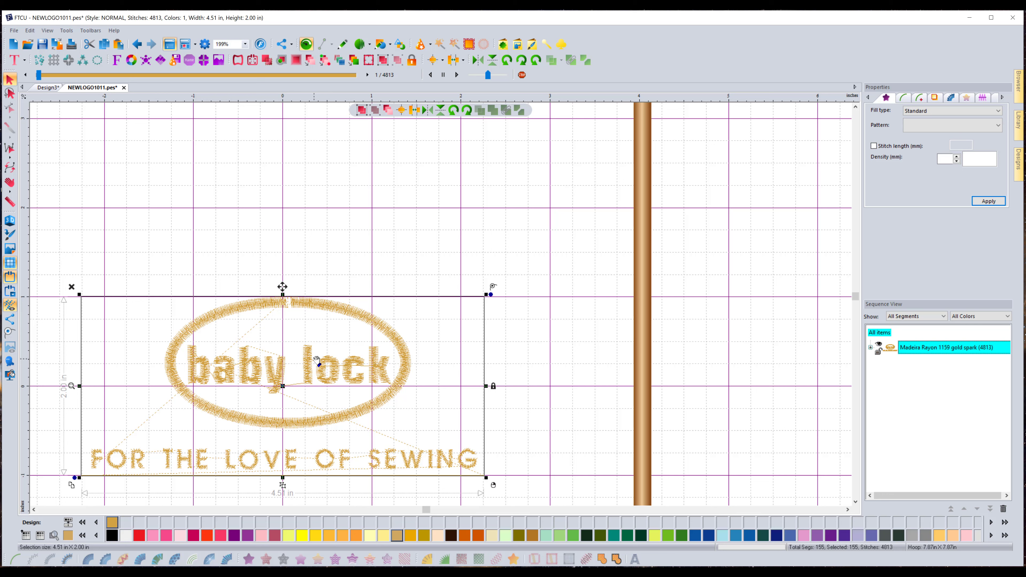
pyautogui.press('Delete')
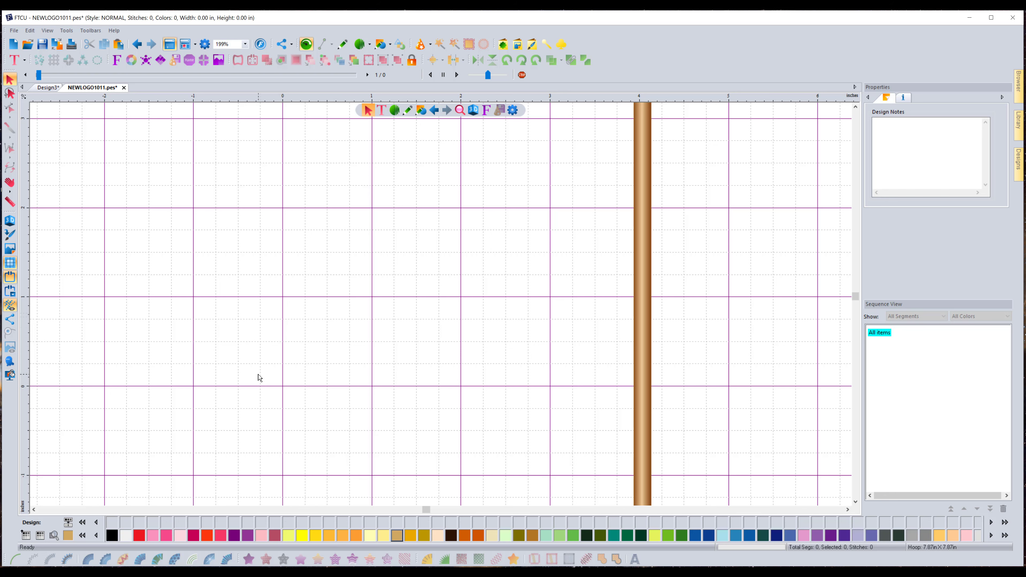
# Load Baby Lock.jpg from the Logos folder as the backdrop image
pyautogui.scroll(-2, 306, 350)
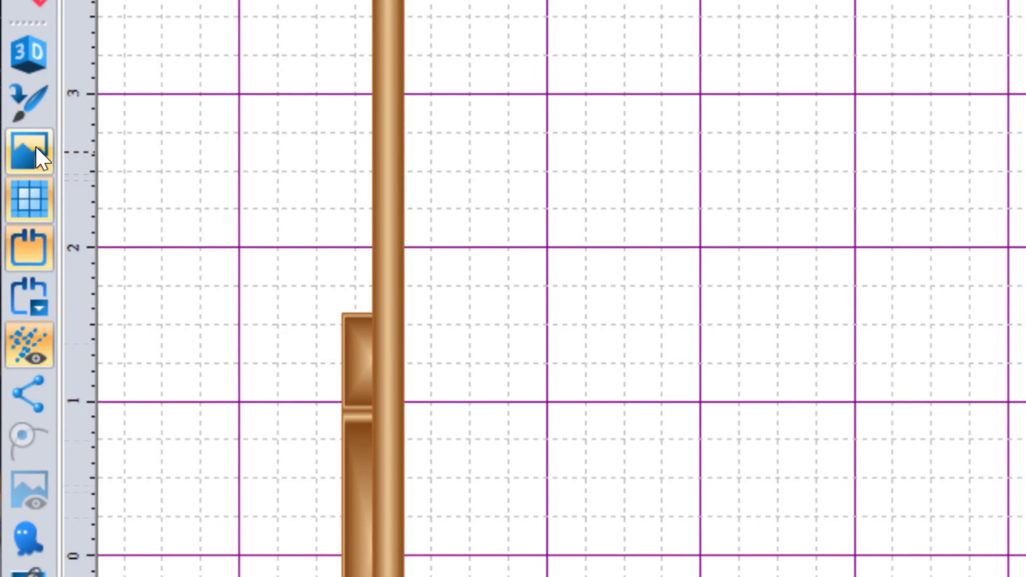
pyautogui.click(37, 148)
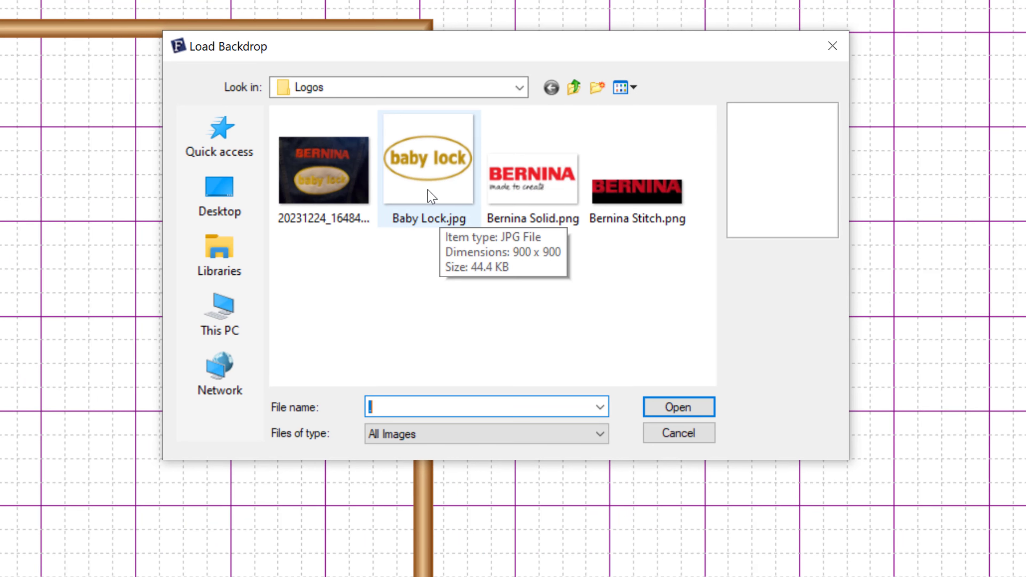
pyautogui.click(422, 178)
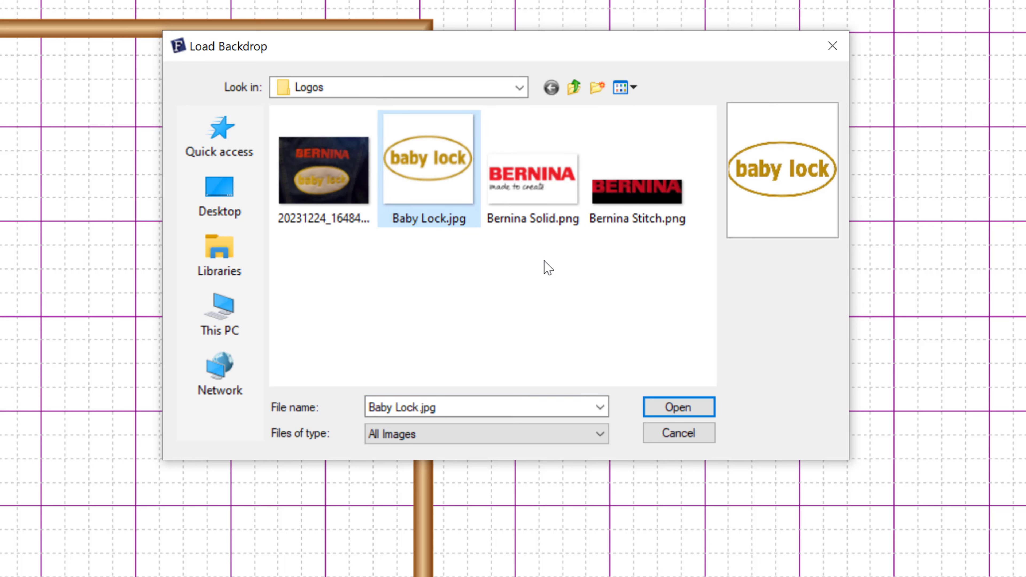
pyautogui.click(695, 410)
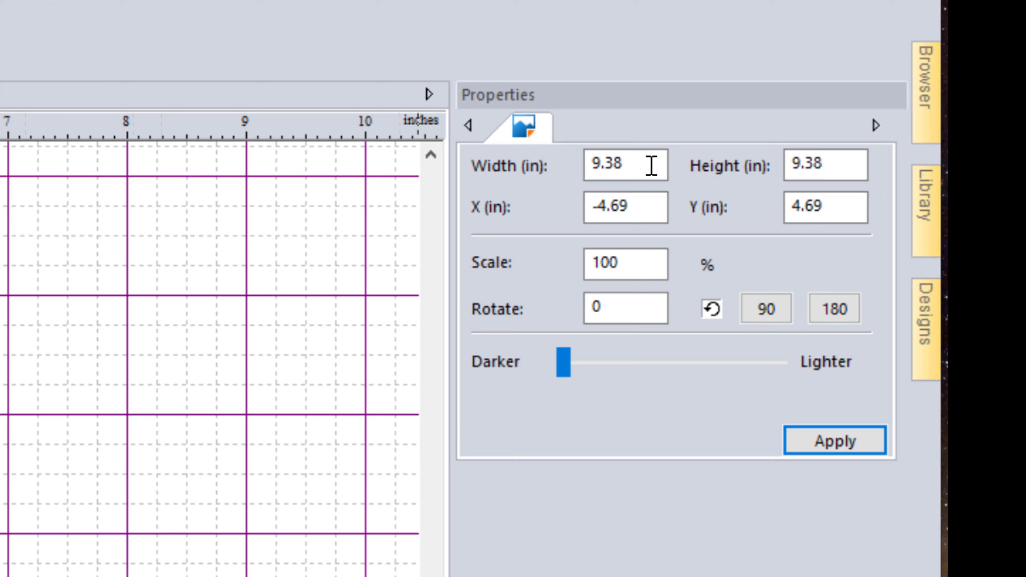
# Set the backdrop image's width to 7.9 in, keeping its proportions
pyautogui.doubleClick(625, 165)
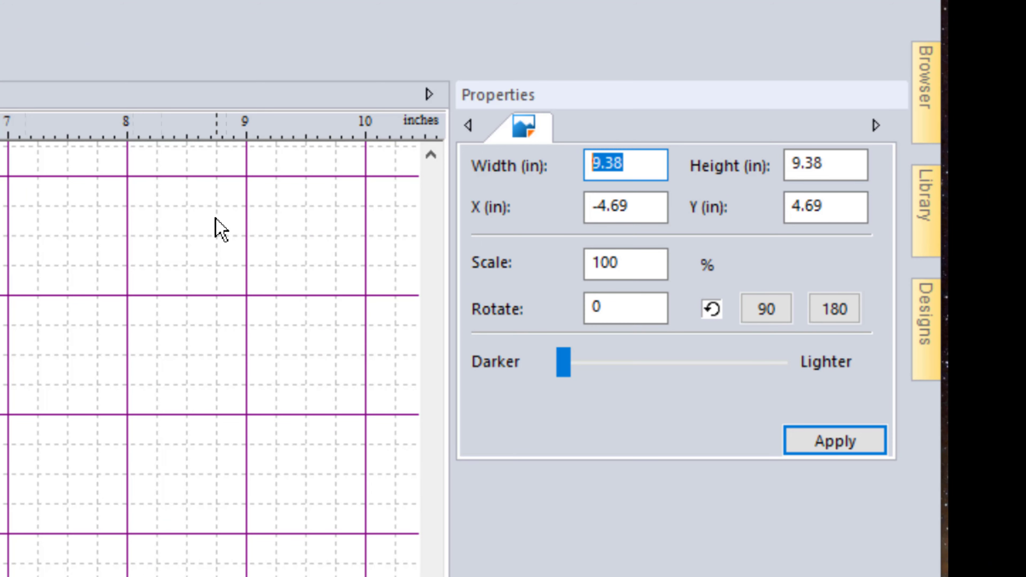
pyautogui.write('7.9')
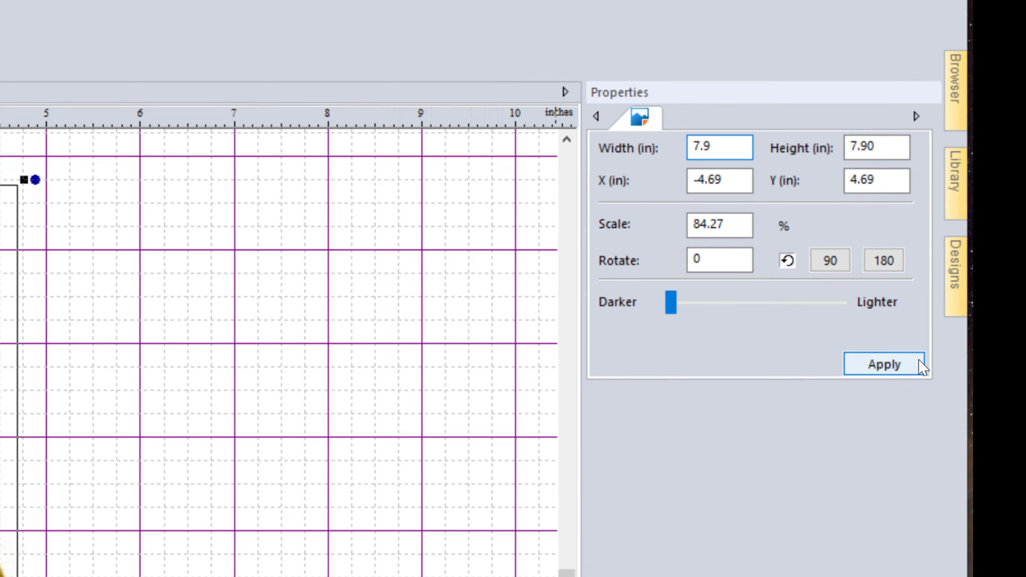
pyautogui.click(869, 440)
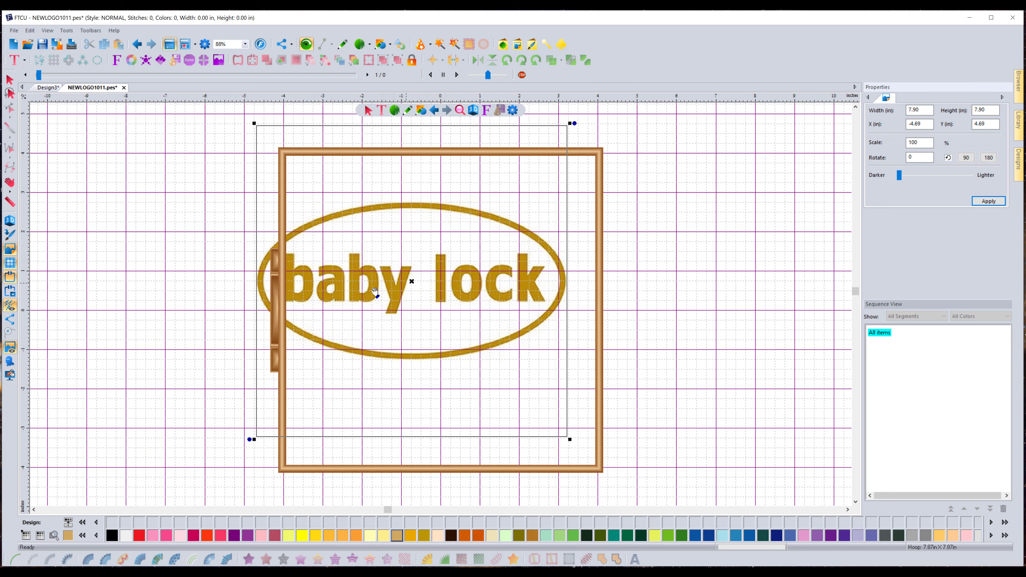
# Reposition the backdrop so the logo is centred in the hoop, and hide the hoop
pyautogui.click(11, 278)
pyautogui.click(10, 277)
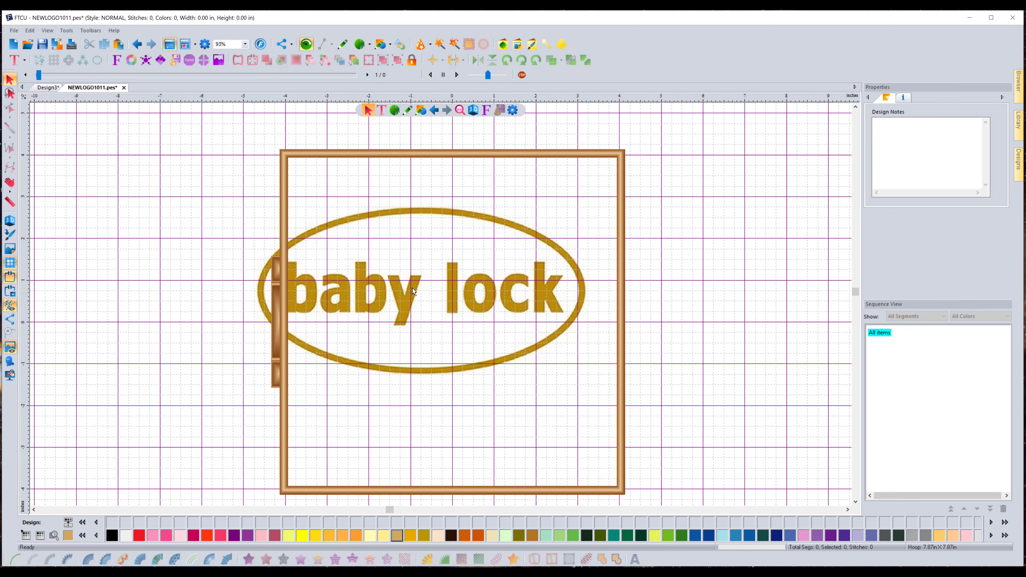
pyautogui.click(10, 248)
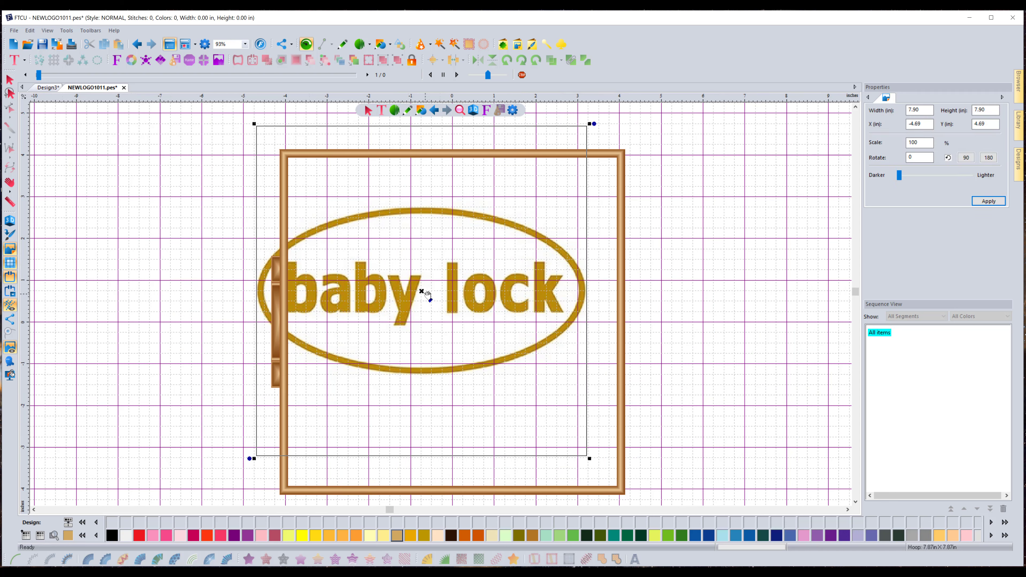
pyautogui.moveTo(424, 294); pyautogui.dragTo(454, 322)
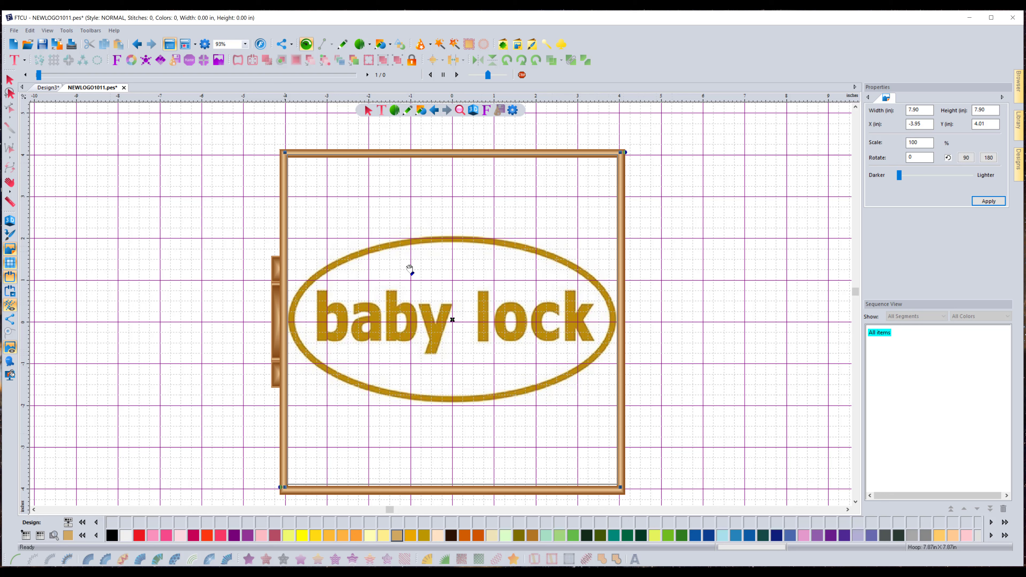
pyautogui.click(10, 278)
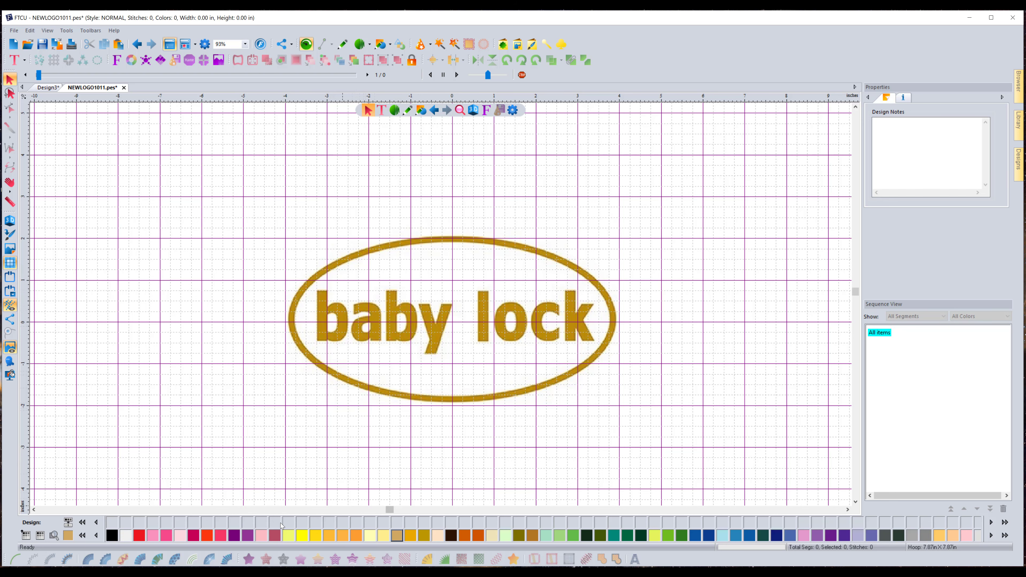
# View the stitched jacket photo 20231224_164843.jpg from the Logos folder and return to the embroidery workspace
pyautogui.click(192, 523)
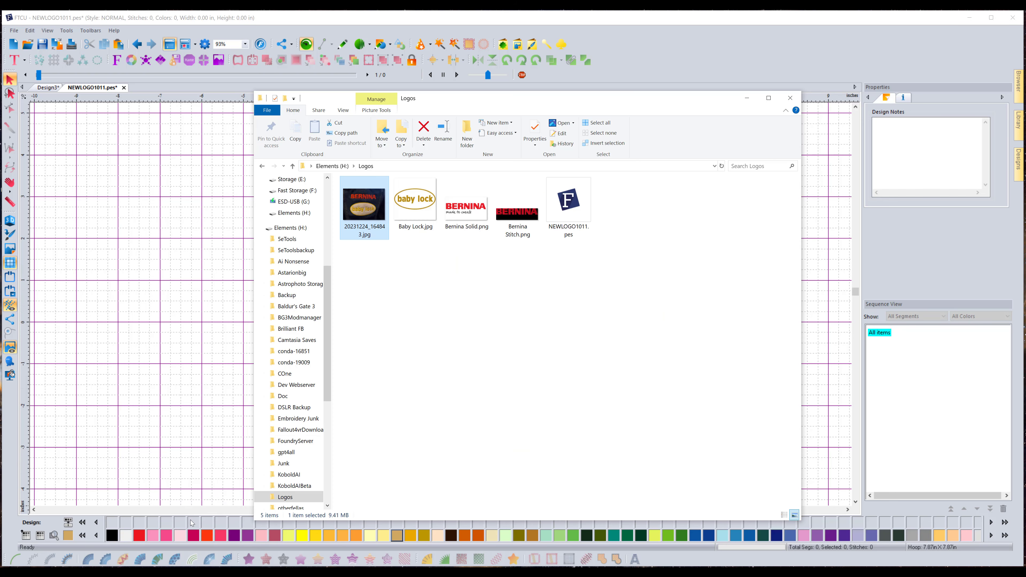
pyautogui.doubleClick(358, 214)
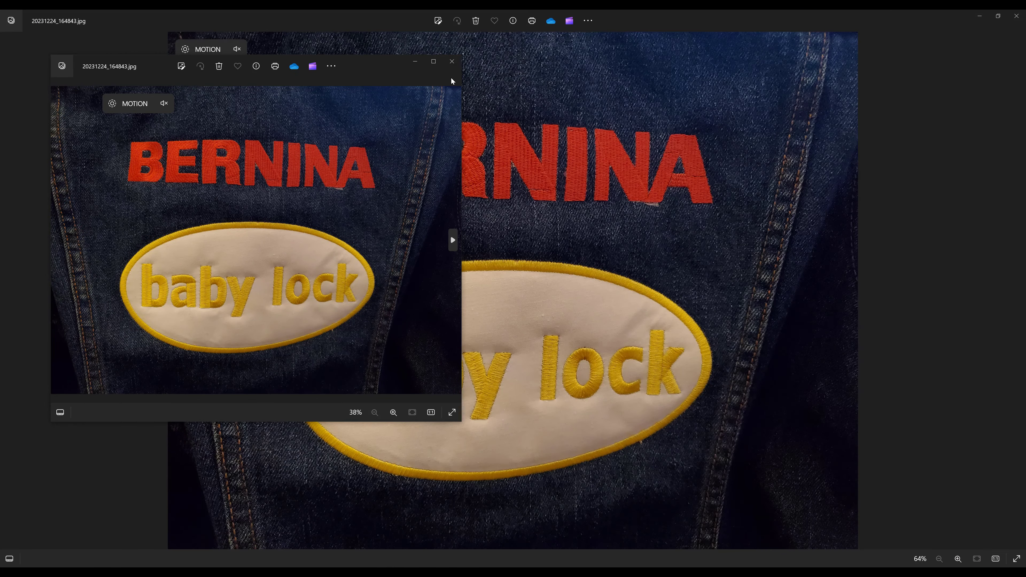
pyautogui.click(452, 61)
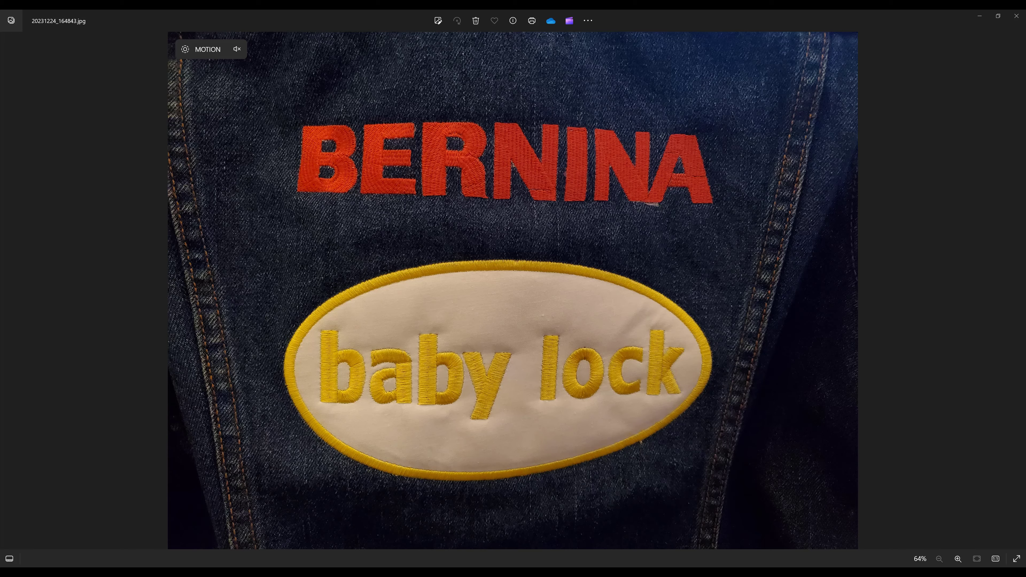
pyautogui.click(384, 541)
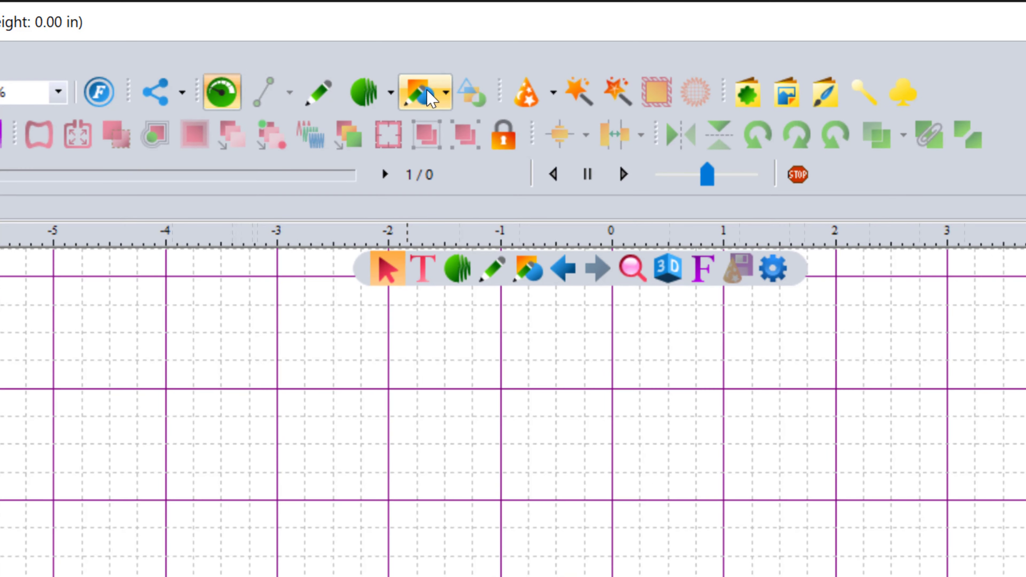
# Draw an artwork ellipse over the logo's oval border and stretch it to about 7.73 in wide and 3.83 in high
pyautogui.click(427, 91)
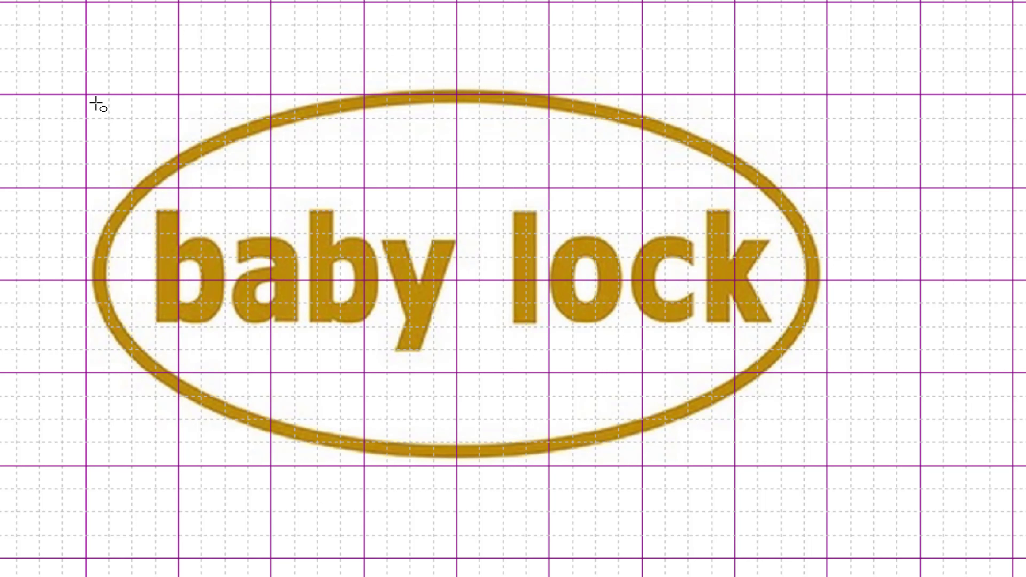
pyautogui.moveTo(96, 104); pyautogui.dragTo(806, 455)
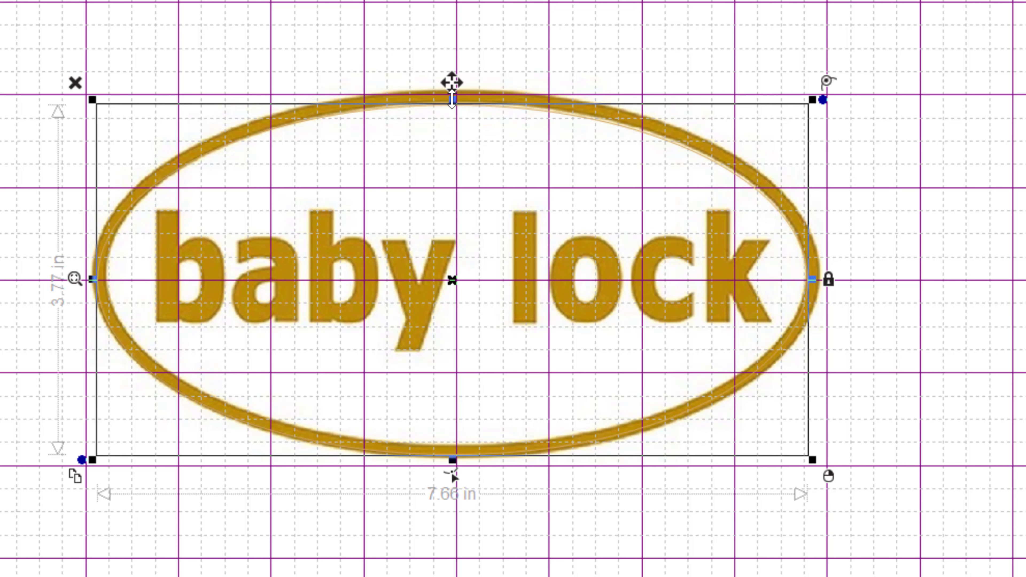
pyautogui.moveTo(453, 100); pyautogui.dragTo(456, 93)
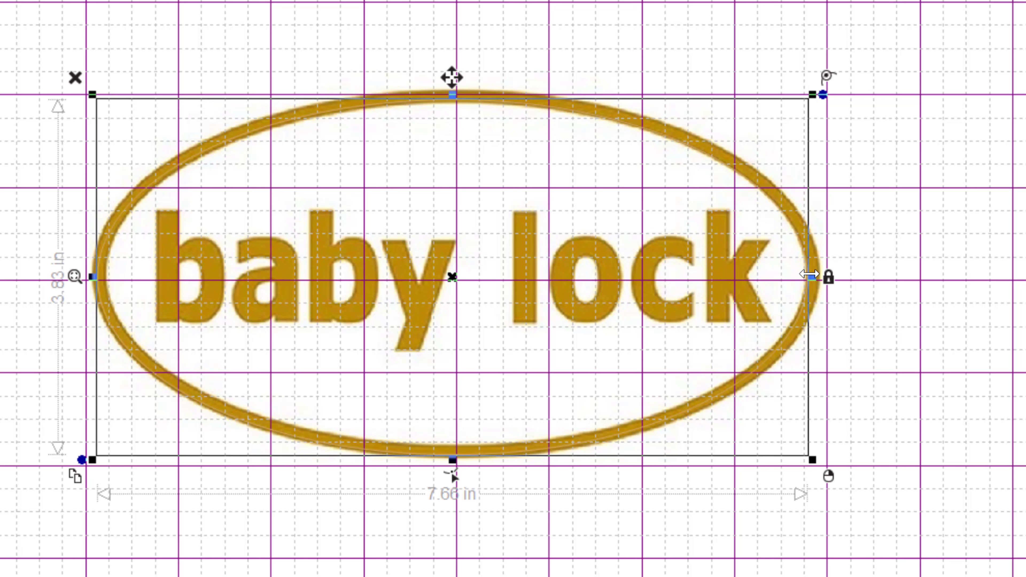
pyautogui.moveTo(809, 275); pyautogui.dragTo(819, 275)
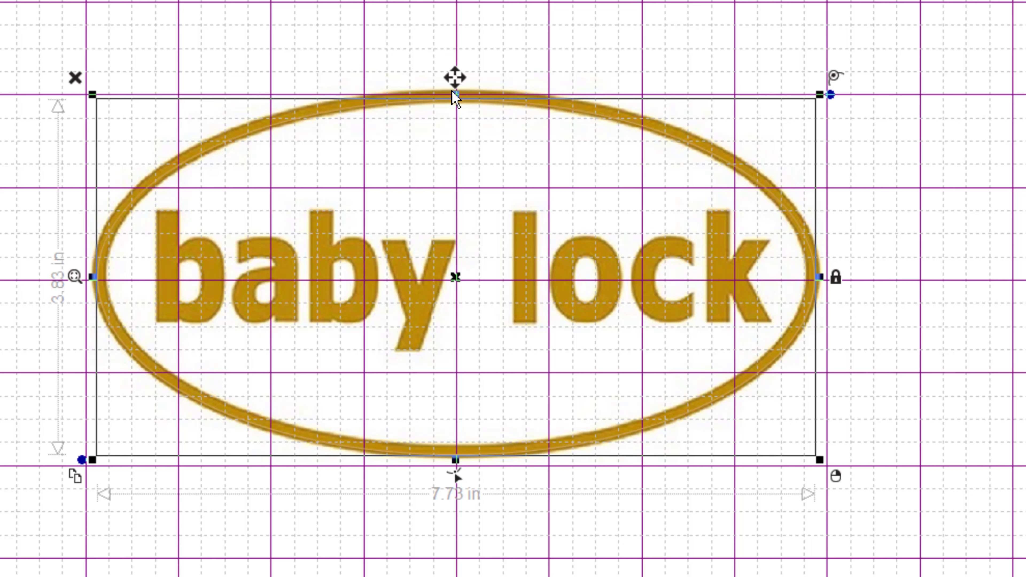
pyautogui.moveTo(452, 92); pyautogui.dragTo(453, 95)
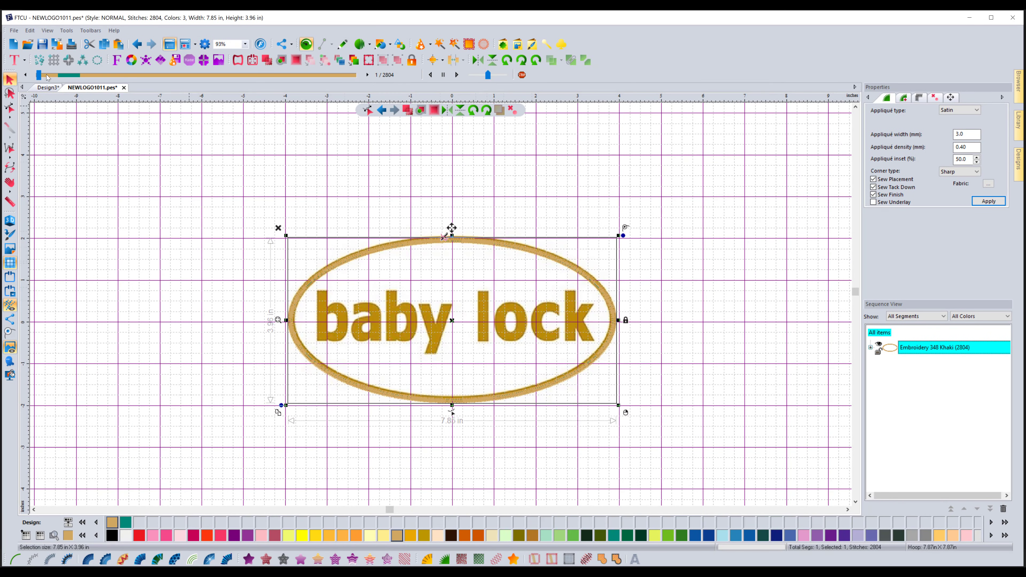
# Hide the backdrop, run through the oval appliqué's stitch sequence, and show the backdrop again
pyautogui.moveTo(40, 77); pyautogui.dragTo(50, 80)
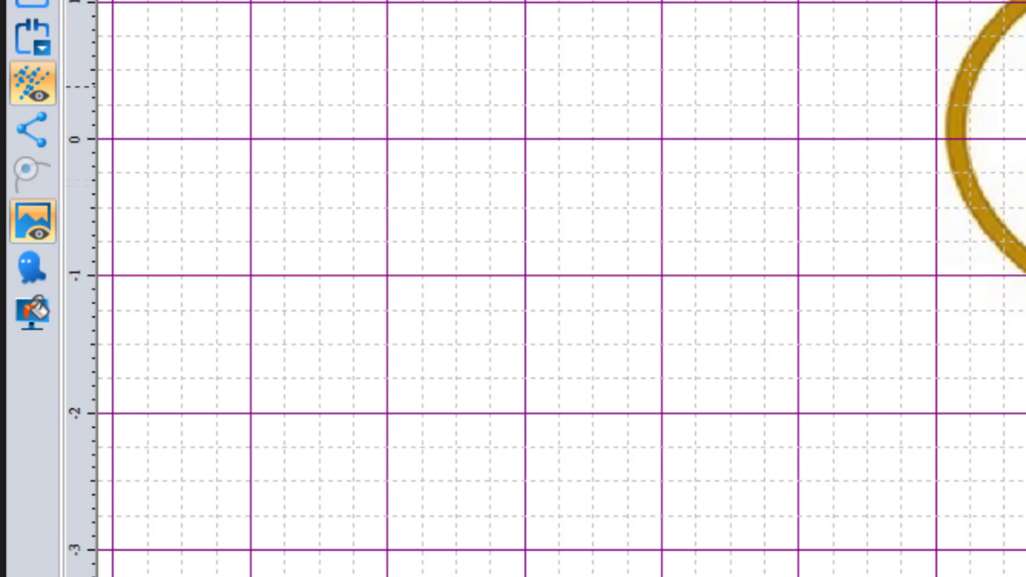
pyautogui.click(35, 227)
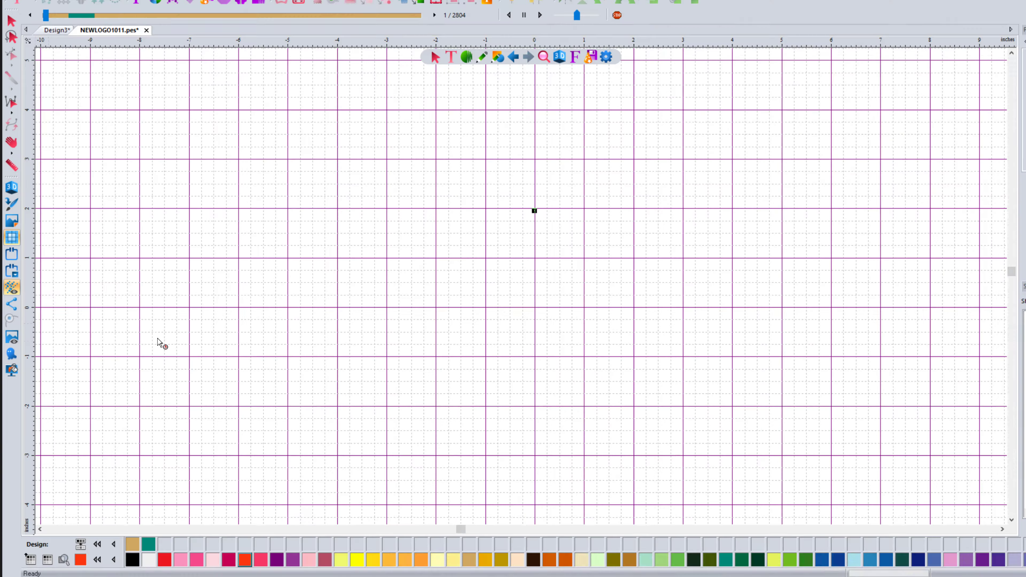
pyautogui.click(13, 340)
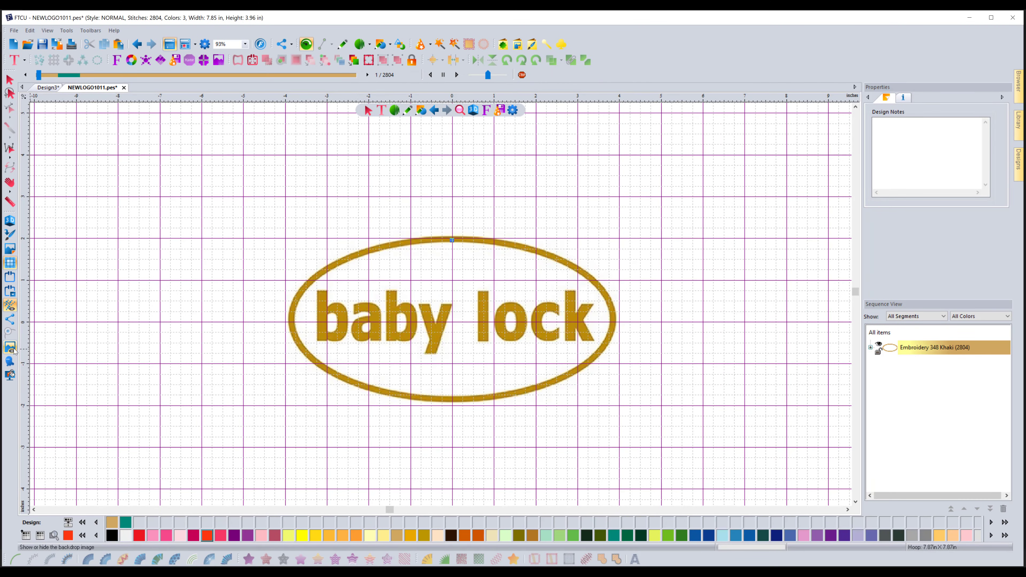
pyautogui.click(11, 350)
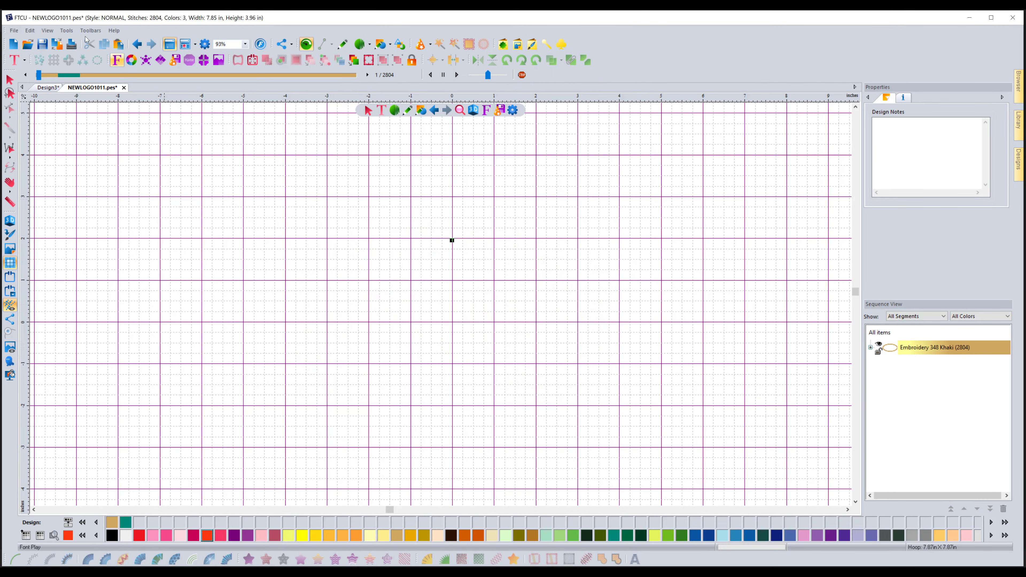
pyautogui.moveTo(39, 76); pyautogui.dragTo(395, 80)
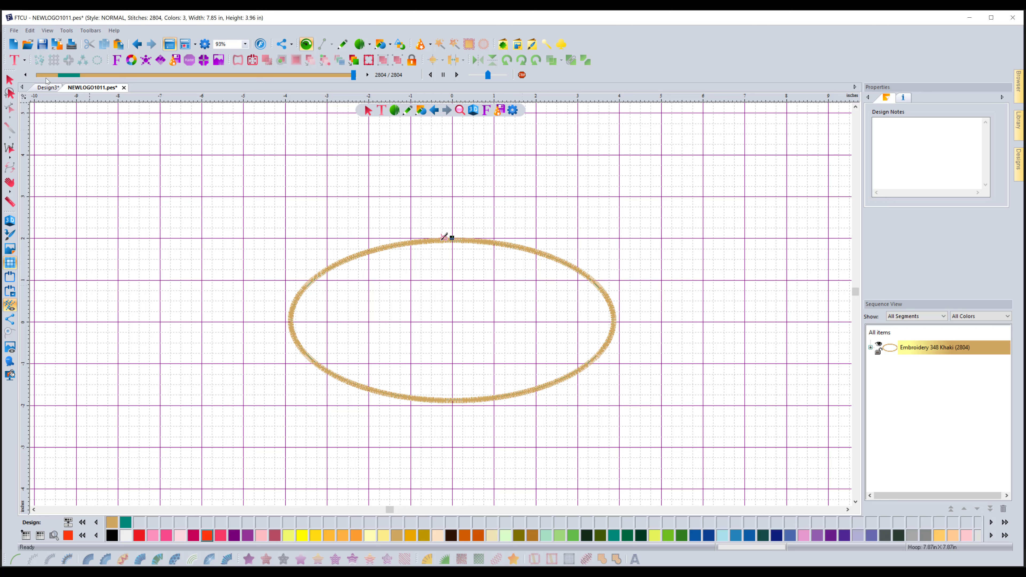
pyautogui.click(9, 79)
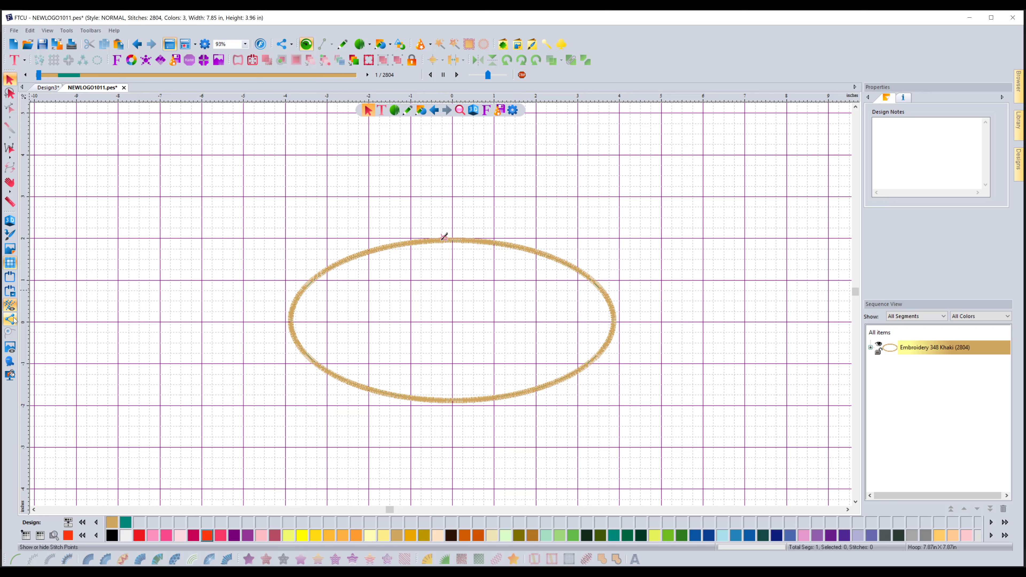
pyautogui.click(9, 347)
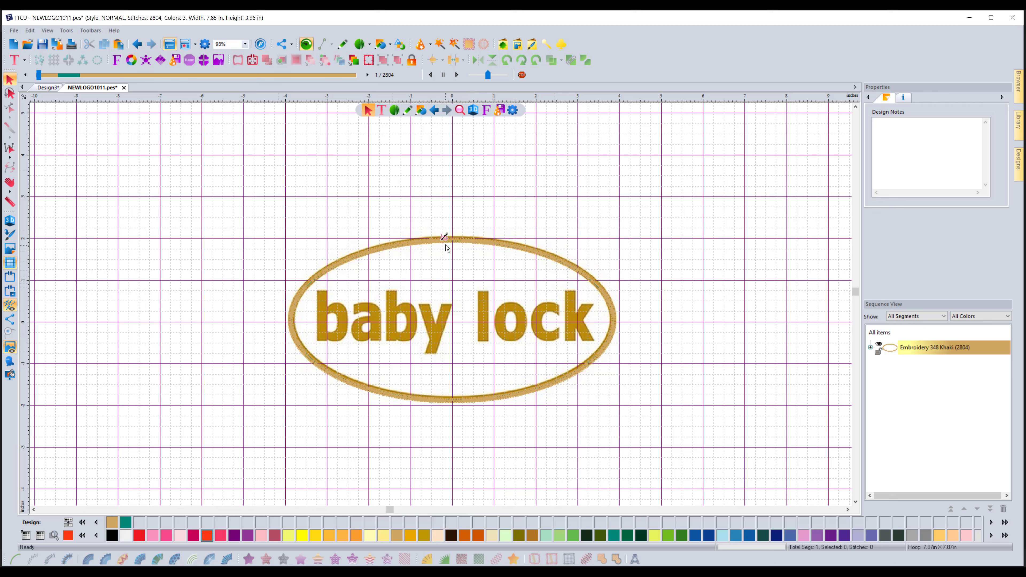
# Set the oval appliqué's satin width to 6 mm, using the jacket photo as reference
pyautogui.click(467, 245)
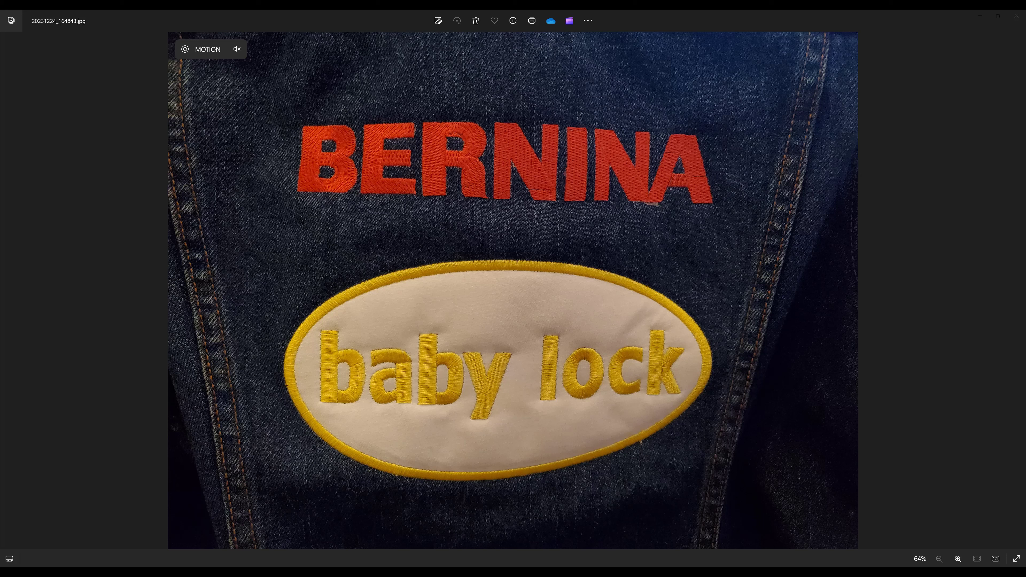
pyautogui.moveTo(356, 564)
pyautogui.click(385, 550)
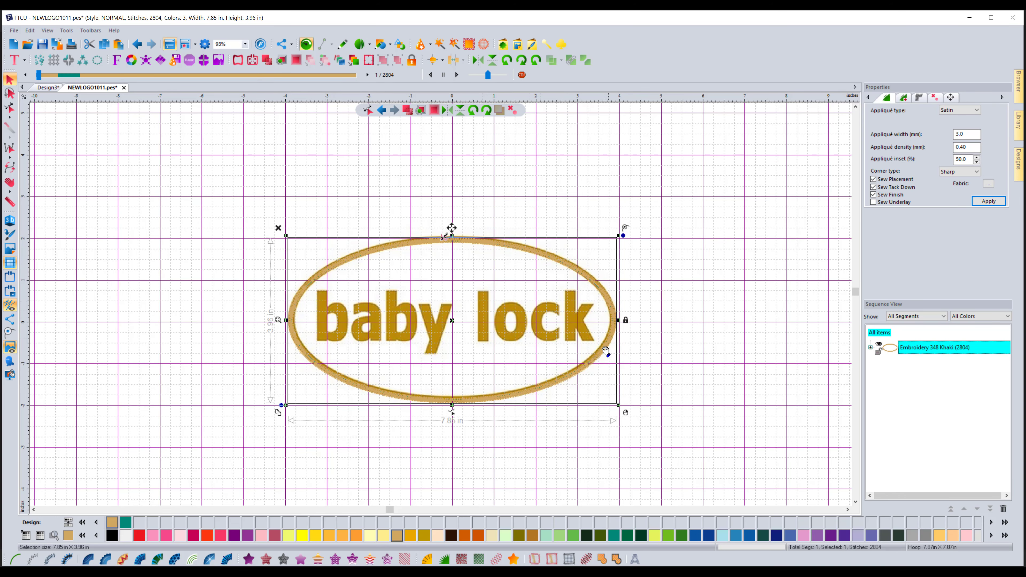
pyautogui.click(954, 135)
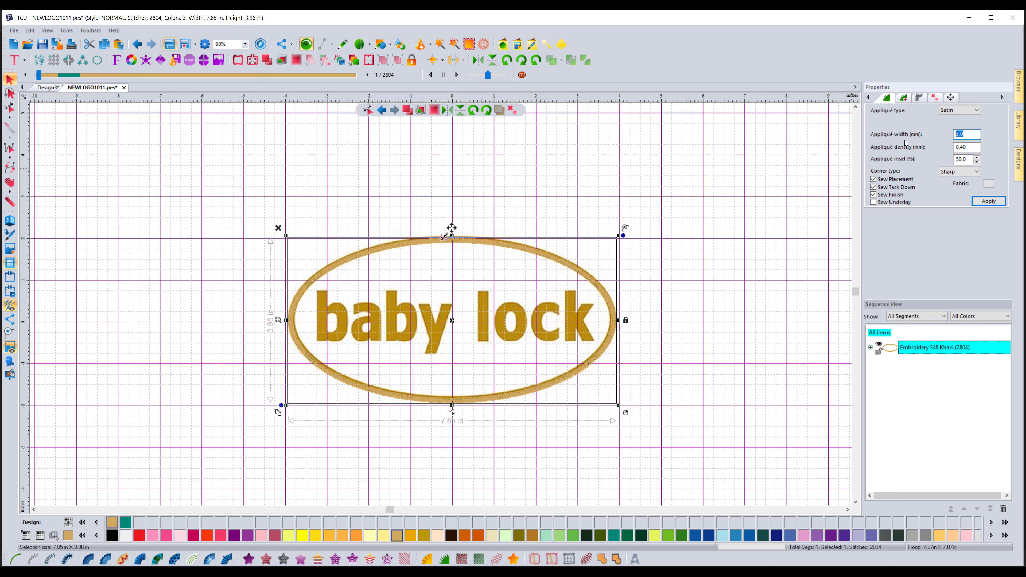
pyautogui.write('6')
pyautogui.click(986, 204)
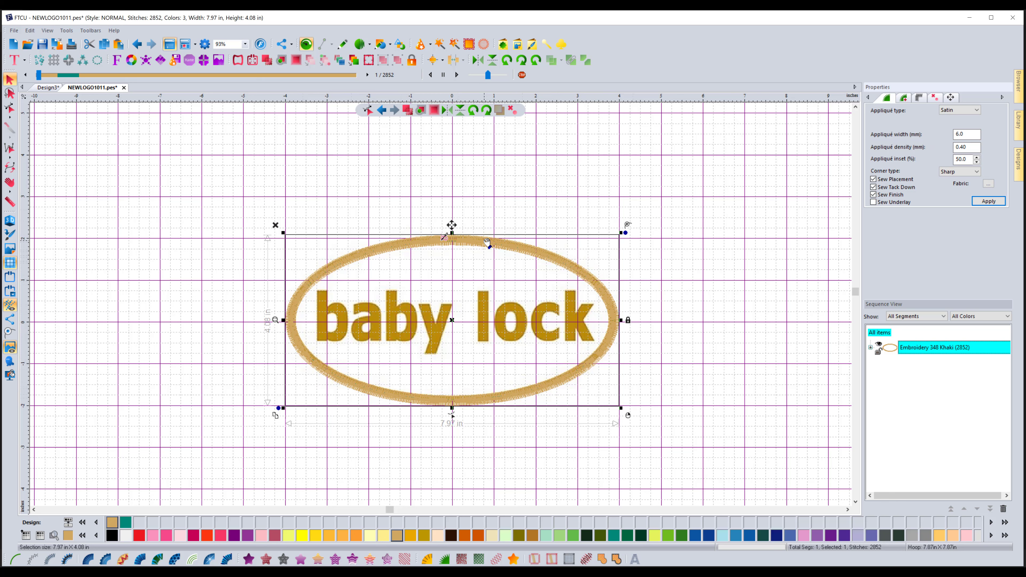
# Set the oval appliqué's density to 0.3 mm and deselect it
pyautogui.moveTo(967, 147); pyautogui.dragTo(960, 147)
pyautogui.write('3')
pyautogui.click(988, 200)
pyautogui.click(164, 207)
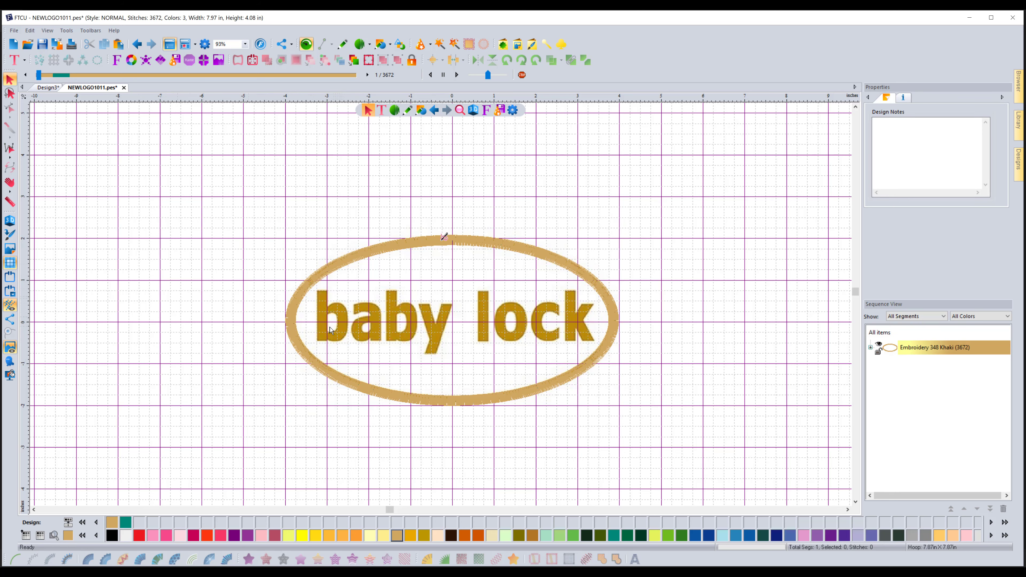
# Trace the first b's outer outline with straight artwork segments, about 0.76 in wide and 1.22 in high, and close the path
pyautogui.scroll(3, 330, 329)
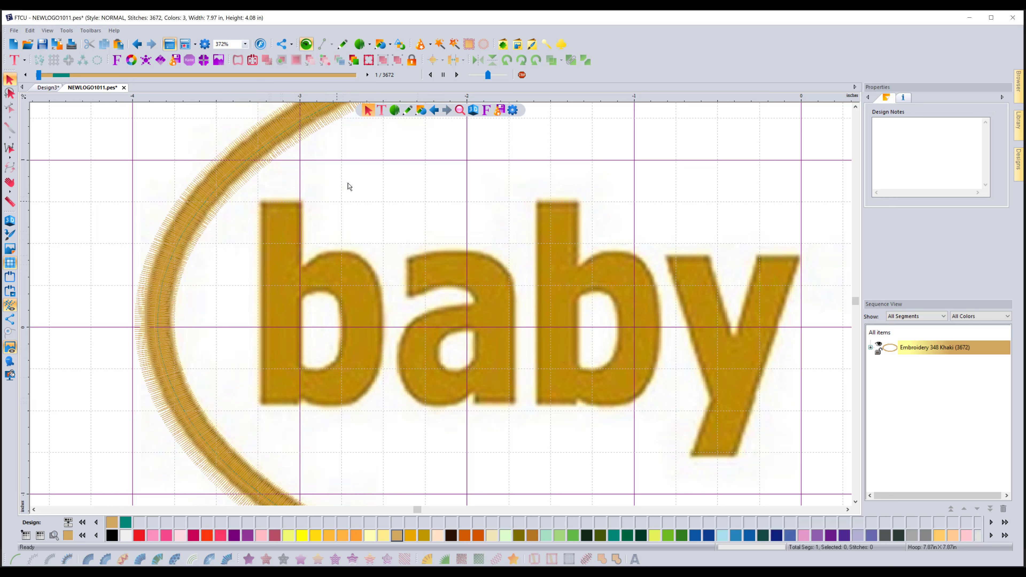
pyautogui.click(345, 47)
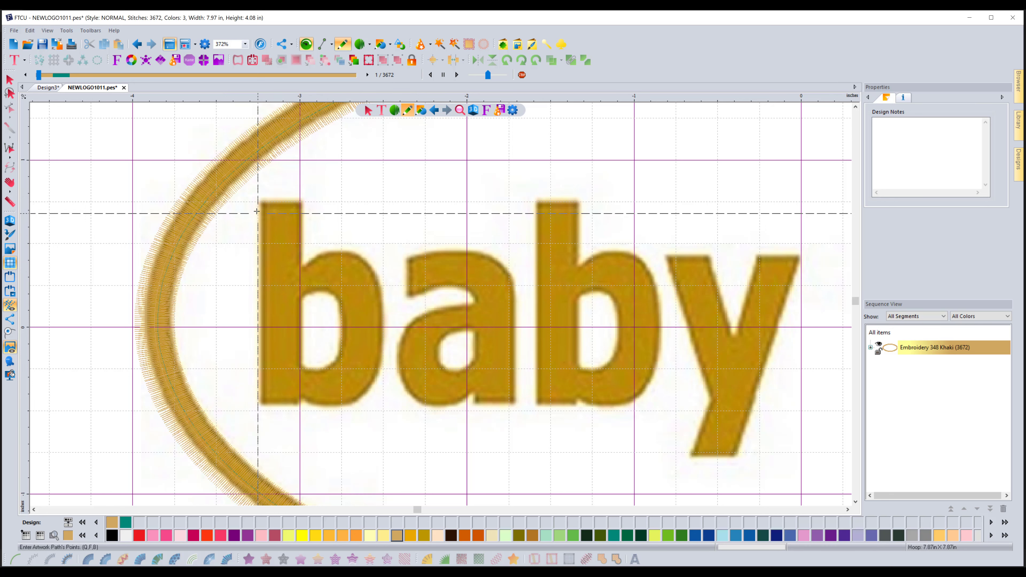
pyautogui.click(258, 201)
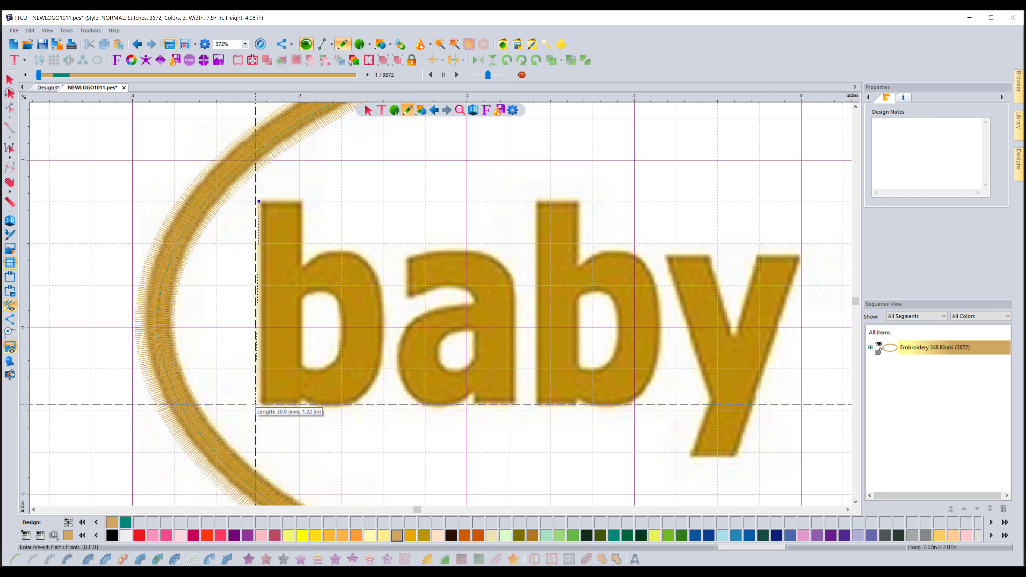
pyautogui.click(260, 405)
pyautogui.click(298, 406)
pyautogui.click(298, 395)
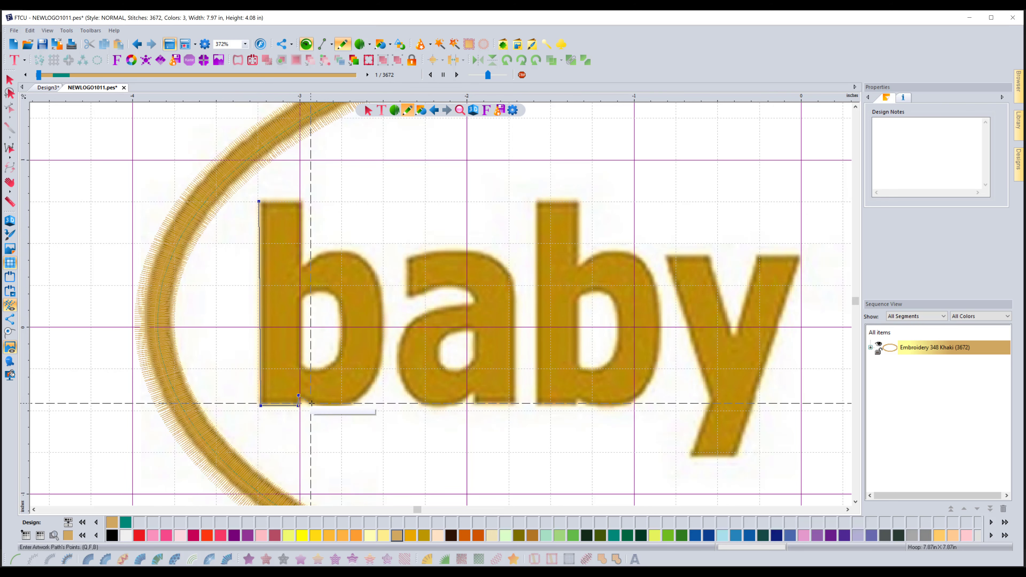
pyautogui.click(314, 404)
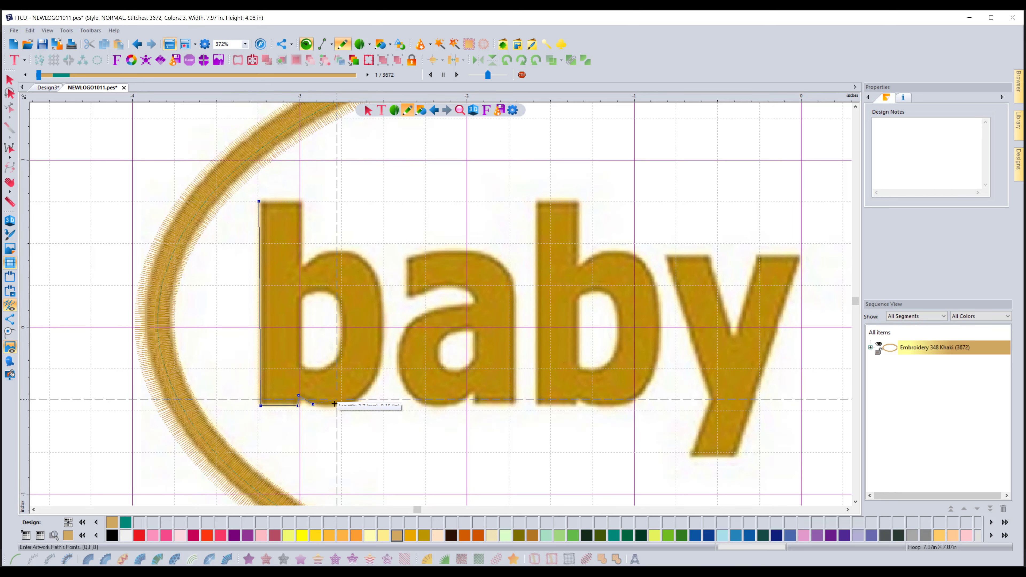
pyautogui.click(385, 352)
pyautogui.click(370, 272)
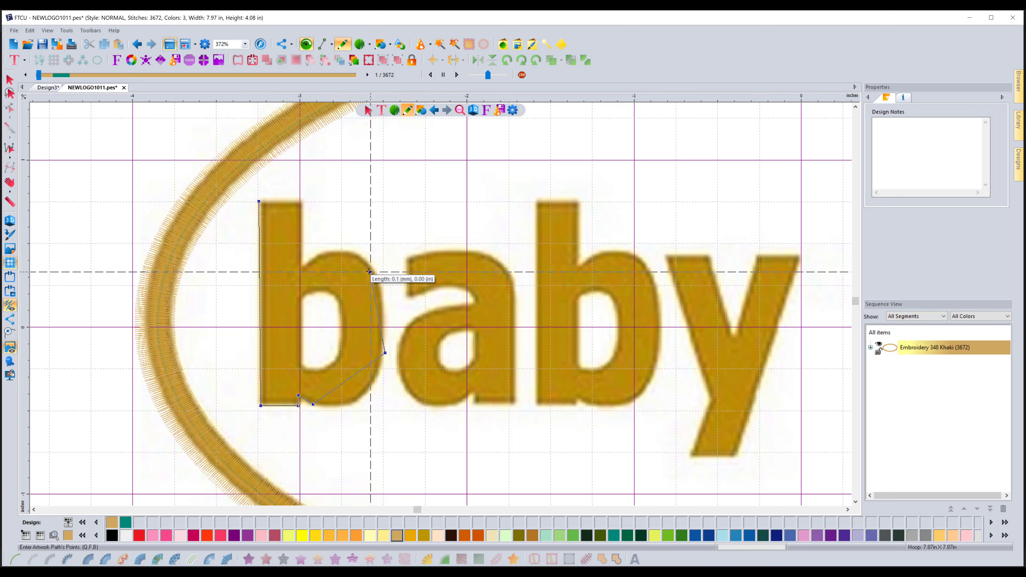
pyautogui.click(297, 268)
pyautogui.click(300, 202)
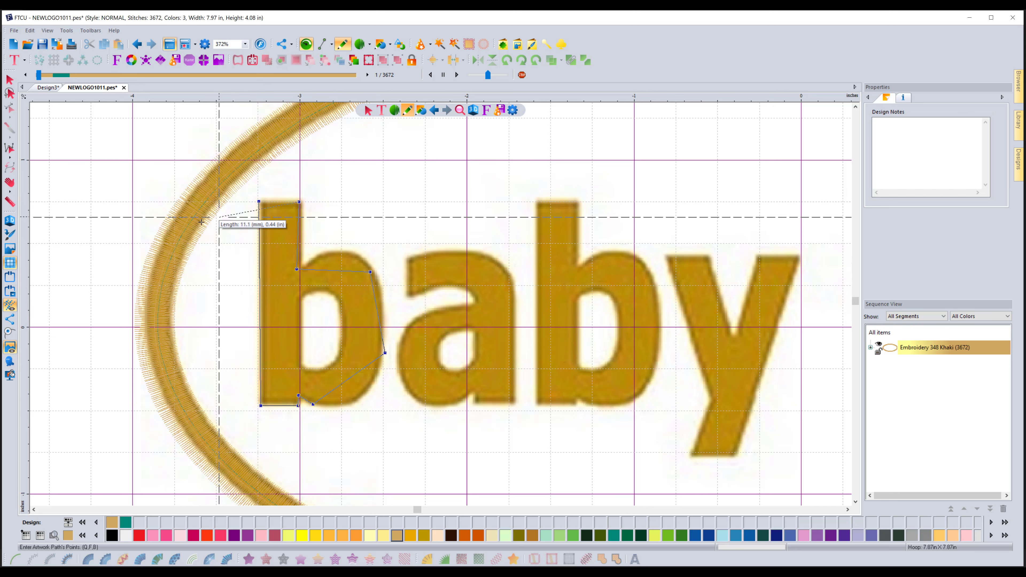
pyautogui.rightClick(225, 275)
# Bend the traced outline's straight segments around the bowl of the first b into curves that follow the letter
pyautogui.click(323, 421)
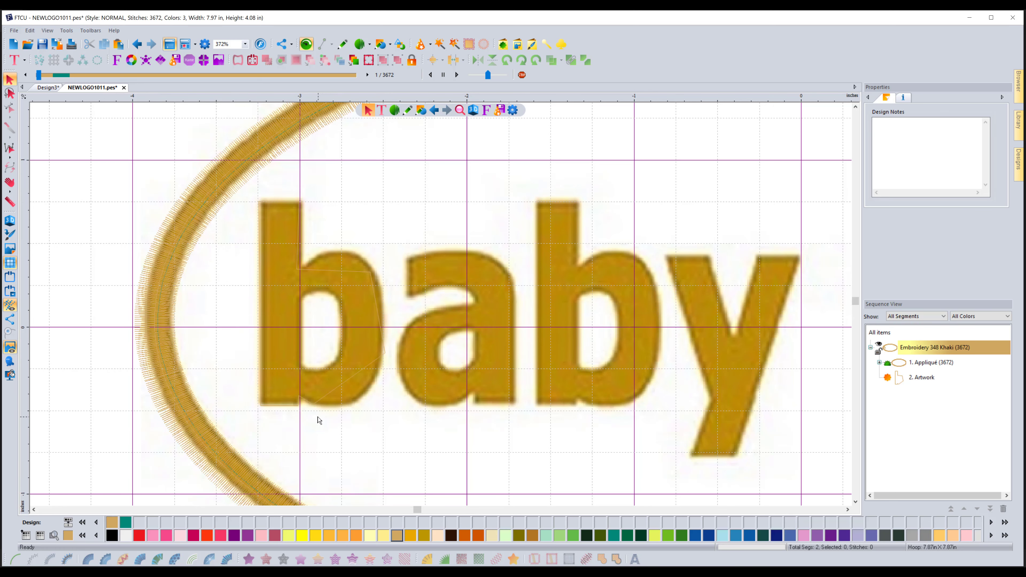
pyautogui.click(323, 398)
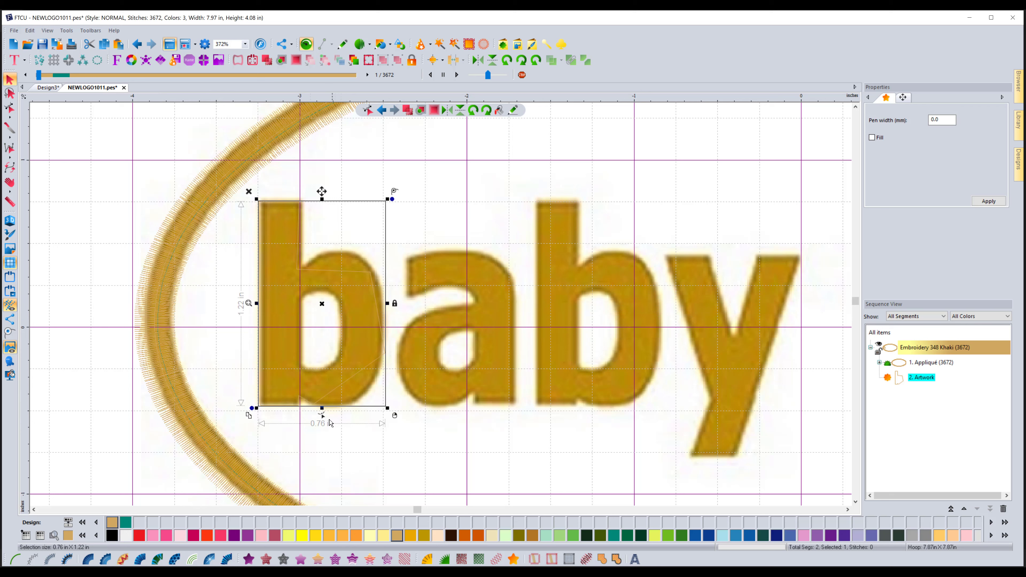
pyautogui.press('h')
pyautogui.moveTo(344, 379); pyautogui.dragTo(360, 397)
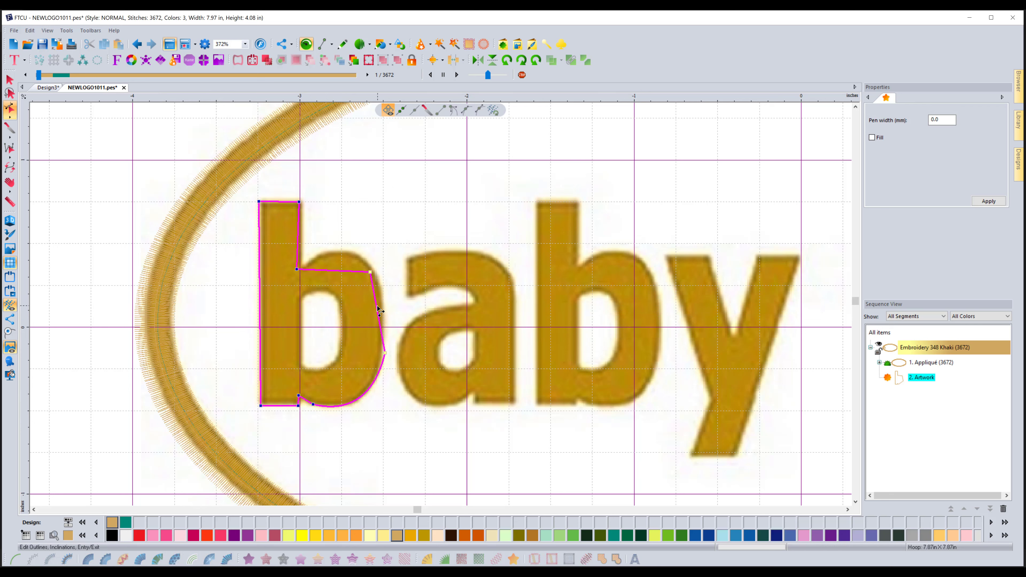
pyautogui.moveTo(377, 309); pyautogui.dragTo(302, 268)
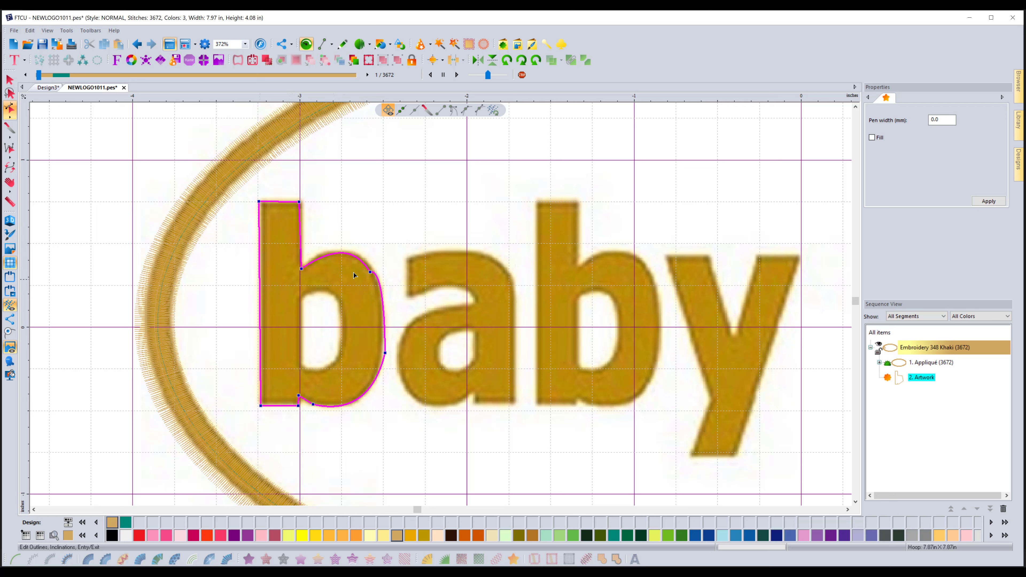
# Trace the opening inside the first b with a four-point artwork path, about 0.27 in wide and 0.41 in high
pyautogui.click(342, 43)
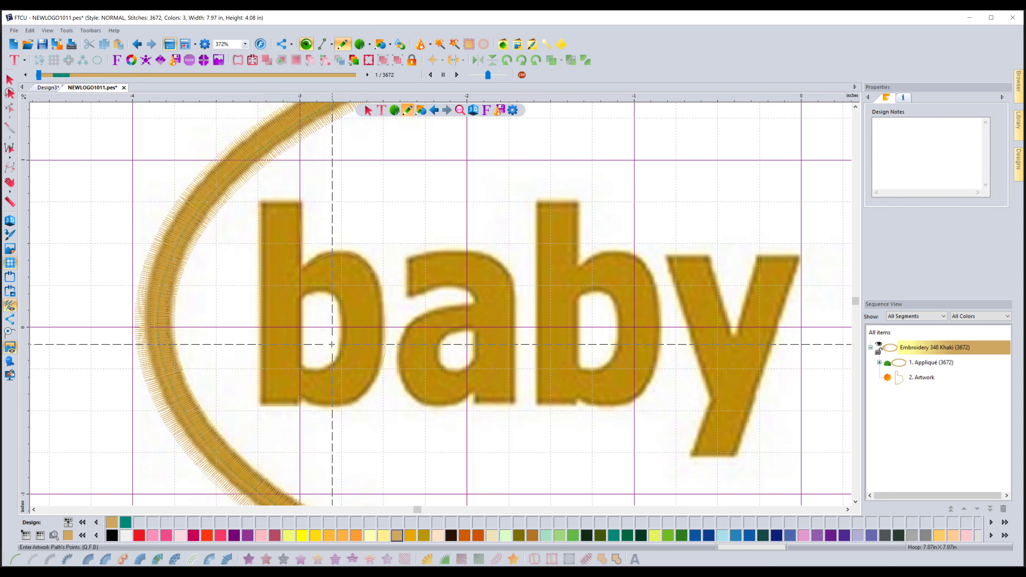
pyautogui.click(298, 299)
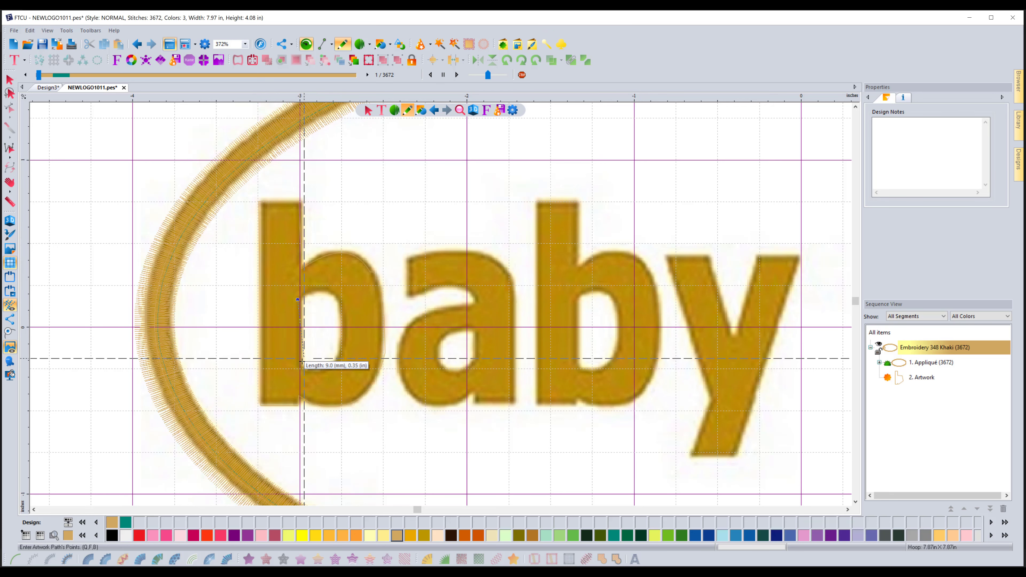
pyautogui.click(297, 367)
pyautogui.click(340, 359)
pyautogui.click(342, 302)
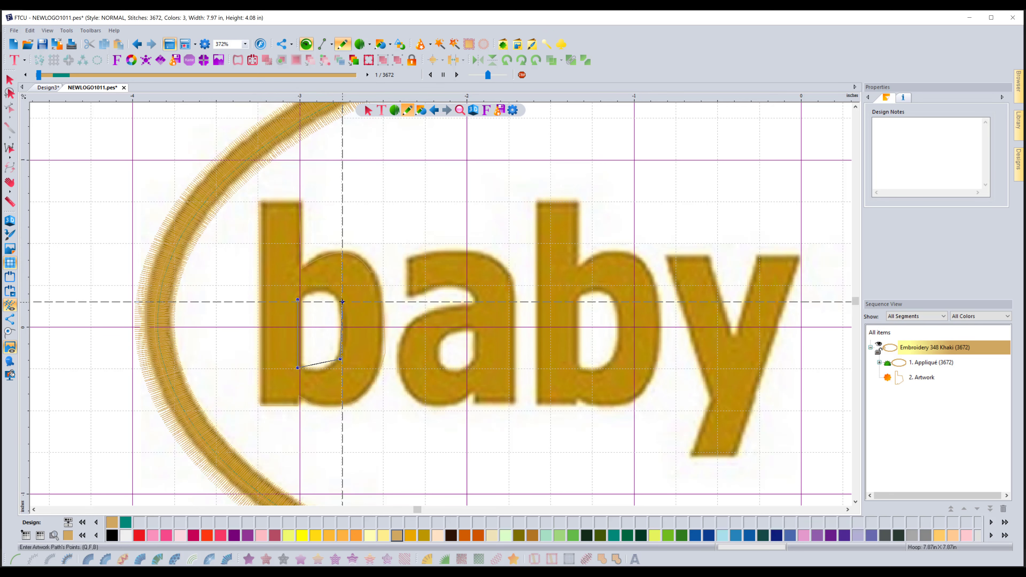
pyautogui.rightClick(351, 309)
# Curve the upper and lower edges of the inner path to match the opening of the first b
pyautogui.click(9, 80)
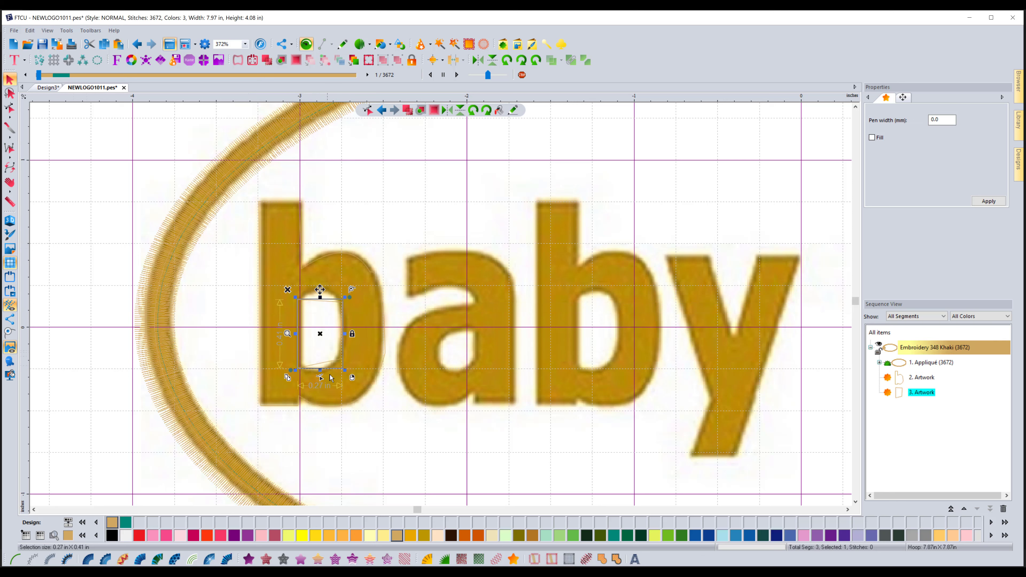
pyautogui.click(320, 377)
pyautogui.moveTo(317, 367); pyautogui.dragTo(319, 374)
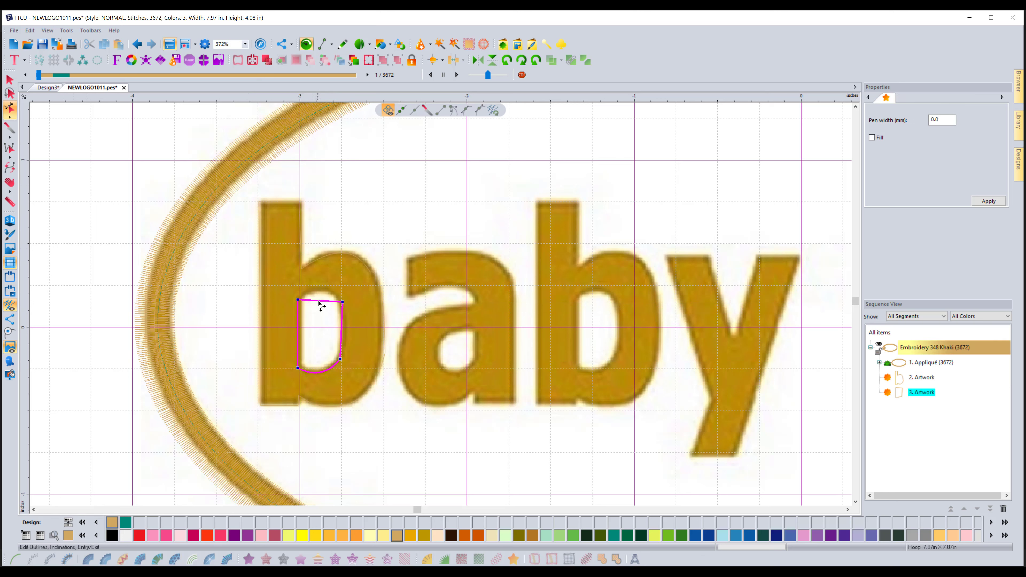
pyautogui.moveTo(321, 301); pyautogui.dragTo(321, 293)
# Combine the first b's inner and outer outlines into one artwork object and deselect it
pyautogui.click(9, 80)
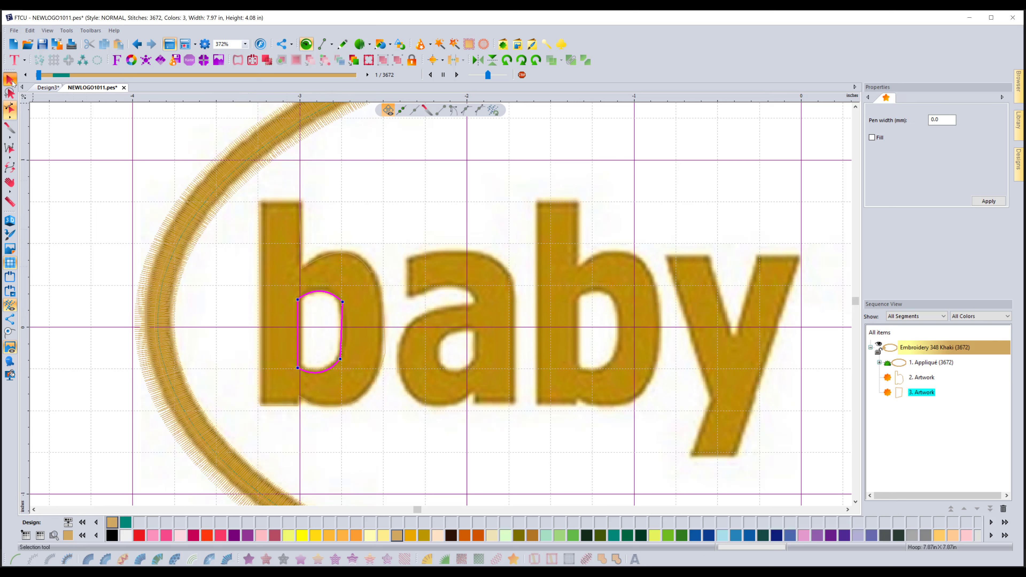
pyautogui.keyDown('shift'); pyautogui.click(348, 255); pyautogui.keyUp('shift')
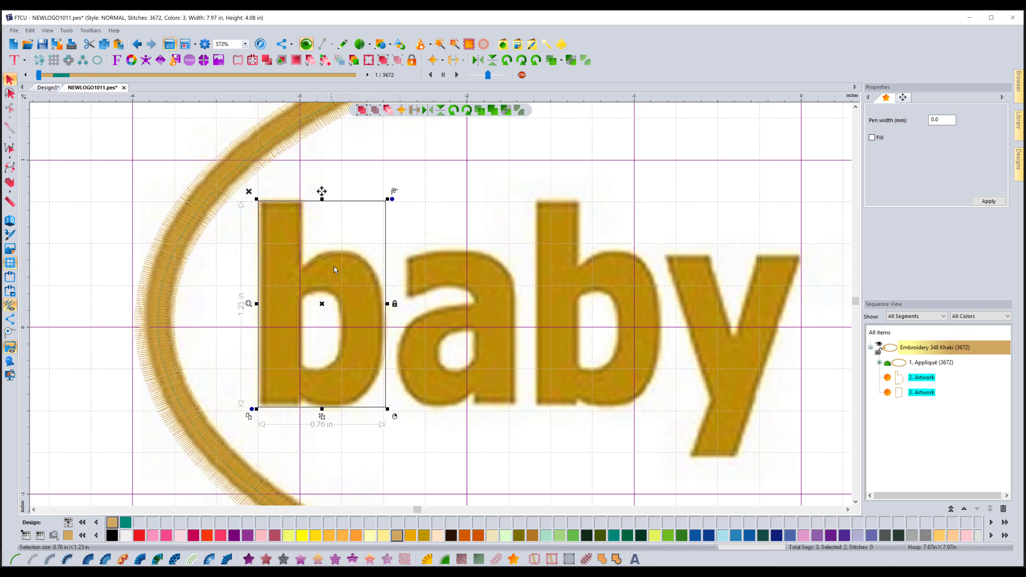
pyautogui.rightClick(354, 258)
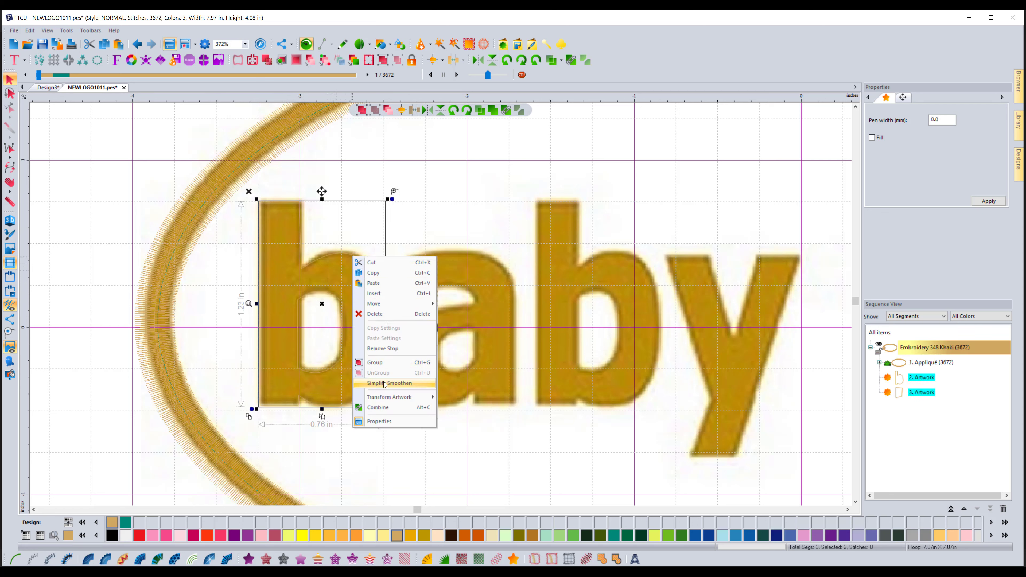
pyautogui.click(380, 408)
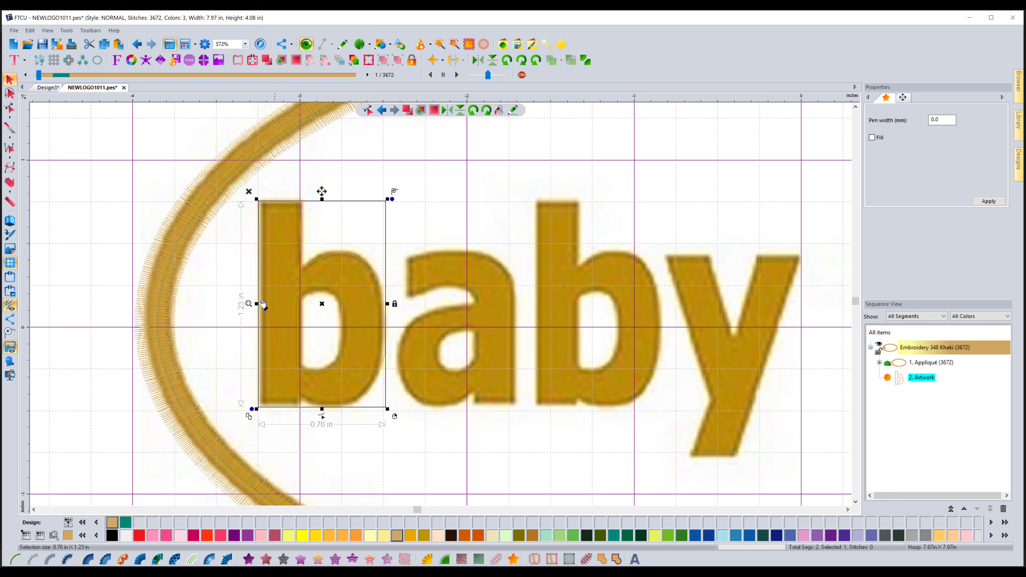
pyautogui.click(447, 189)
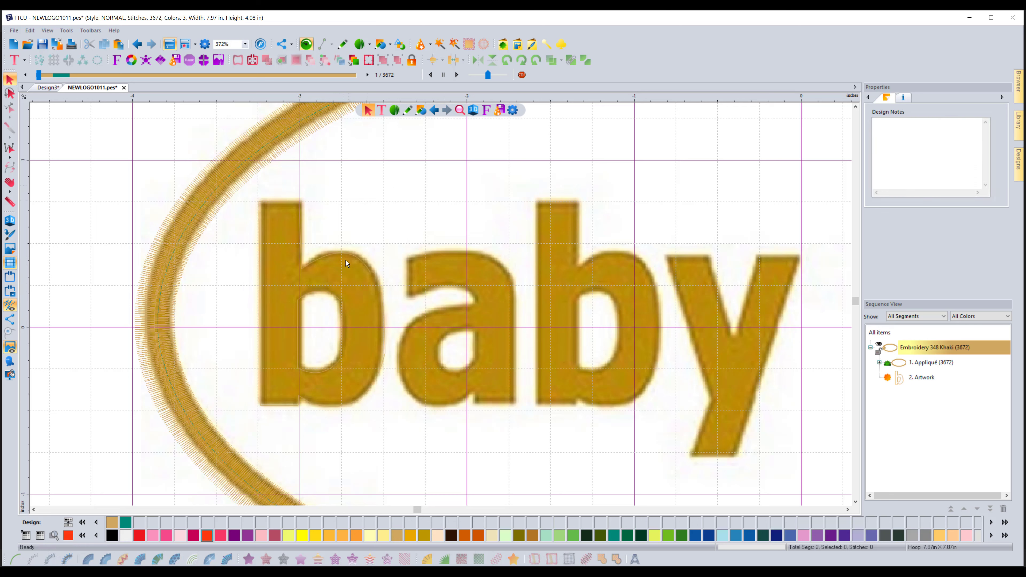
# Move the combined b artwork away over the y to check that it moves as one piece, and return it to its letter
pyautogui.moveTo(350, 259); pyautogui.dragTo(719, 190)
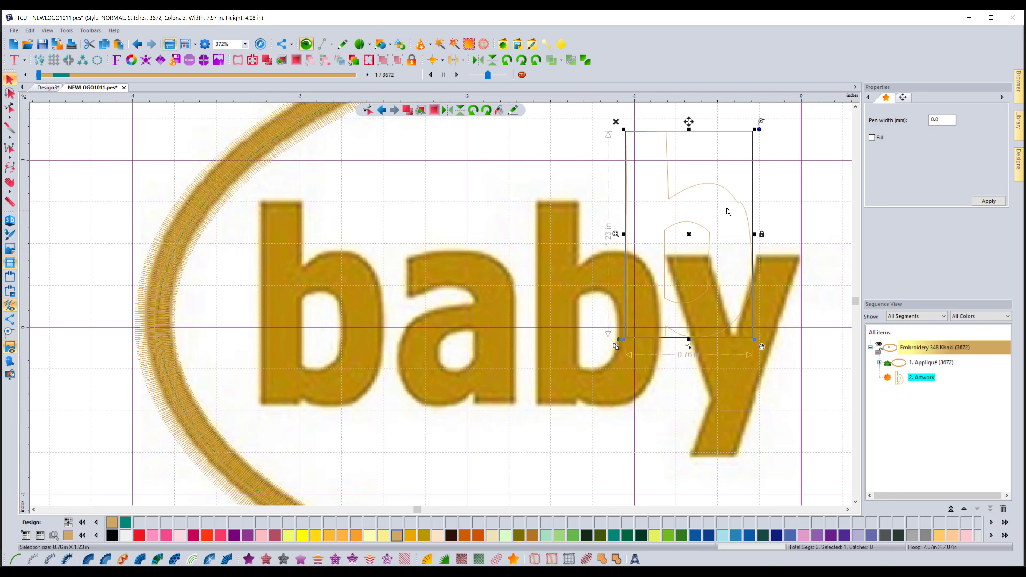
pyautogui.click(689, 234)
pyautogui.click(691, 222)
pyautogui.click(690, 235)
pyautogui.moveTo(691, 236); pyautogui.dragTo(327, 305)
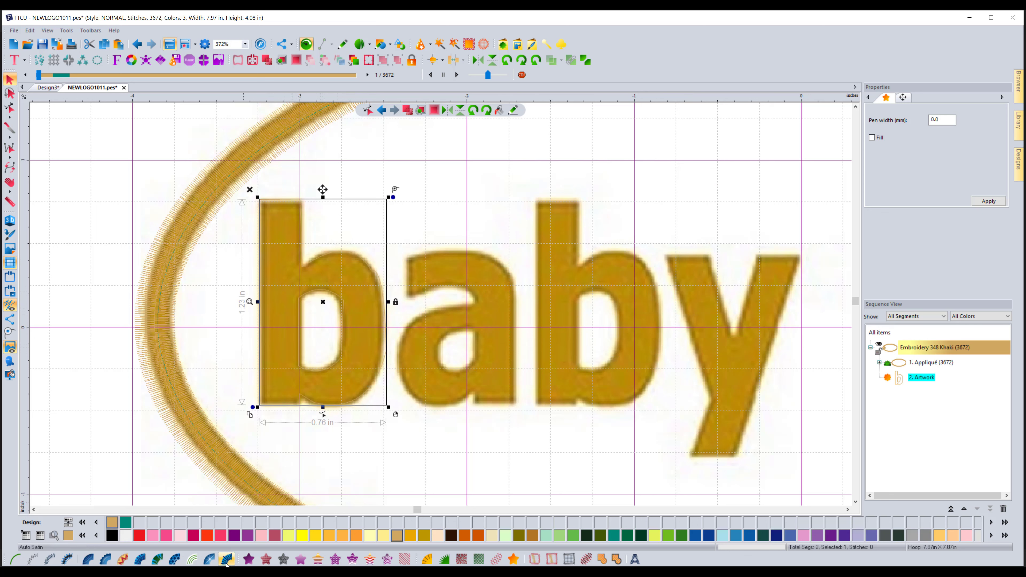
# Convert the combined b artwork to Auto Satin stitches and inspect its lower corner in 3D view
pyautogui.click(236, 557)
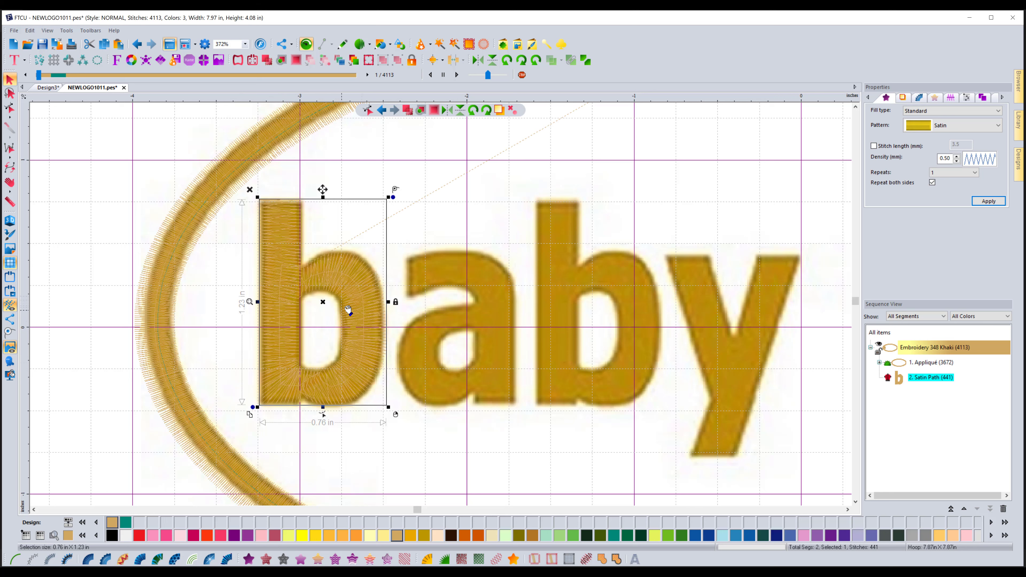
pyautogui.click(9, 220)
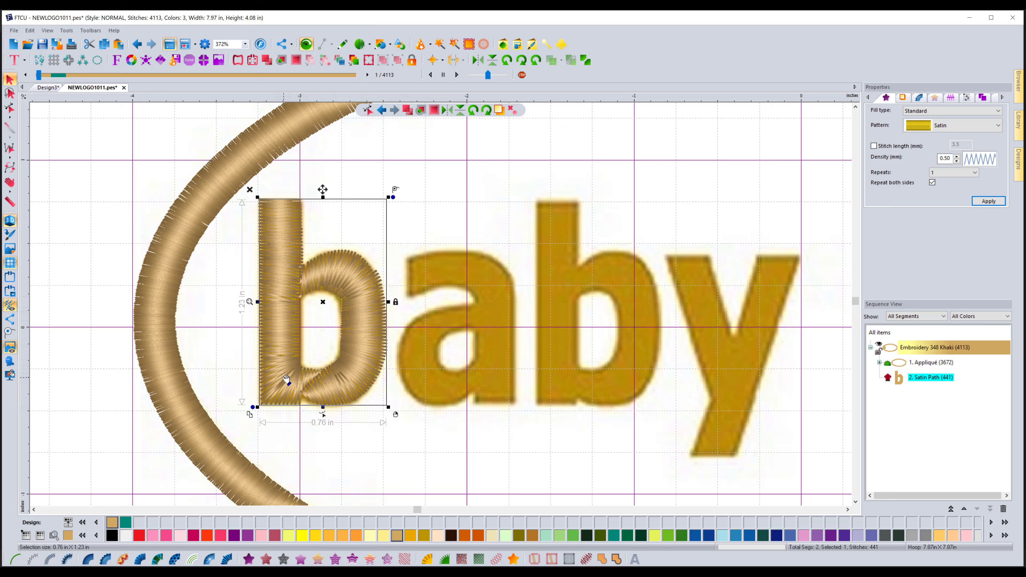
pyautogui.moveTo(288, 375); pyautogui.dragTo(297, 403)
# Edit the satin b's inclinations, removing the slanted ones at the foot of the stem to straighten the stitch direction there
pyautogui.click(324, 416)
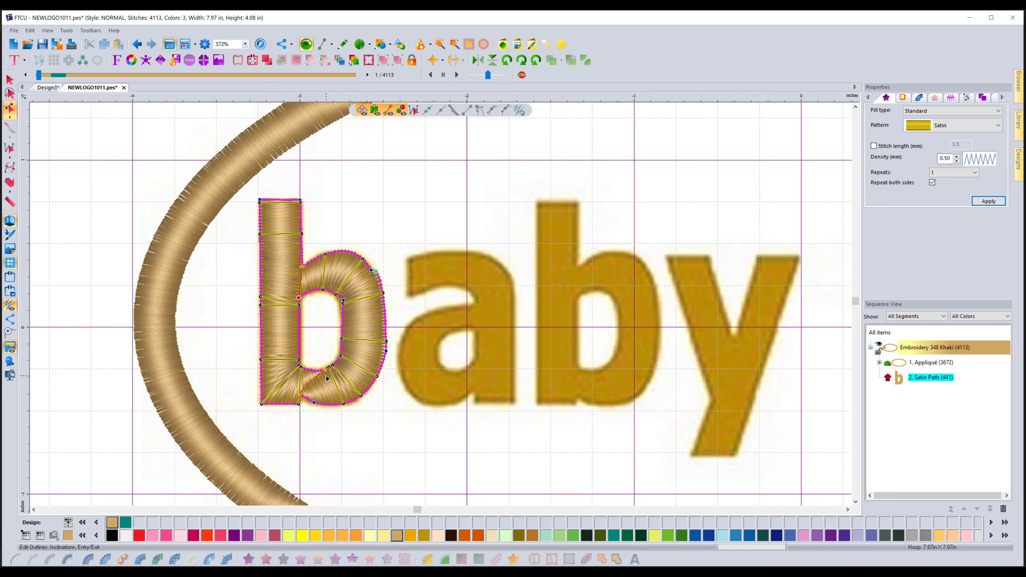
pyautogui.click(302, 373)
pyautogui.moveTo(260, 404); pyautogui.dragTo(253, 367)
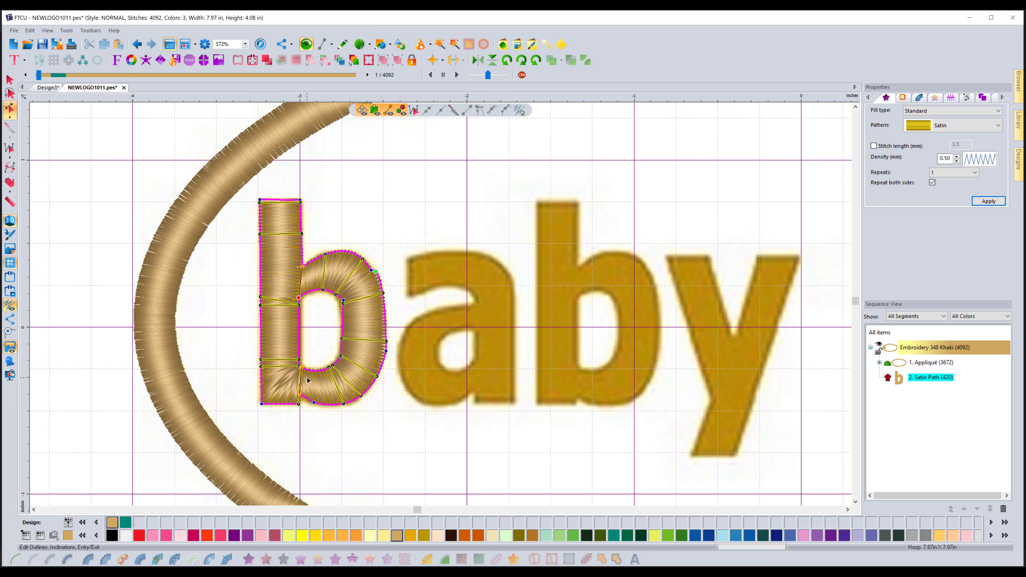
pyautogui.moveTo(298, 404); pyautogui.dragTo(262, 398)
pyautogui.rightClick(259, 399)
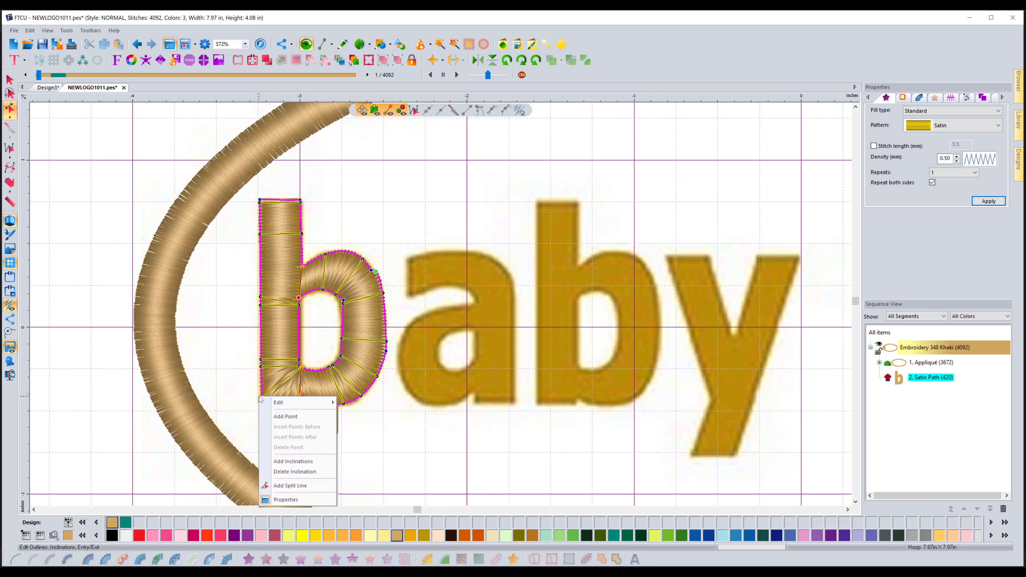
pyautogui.click(293, 479)
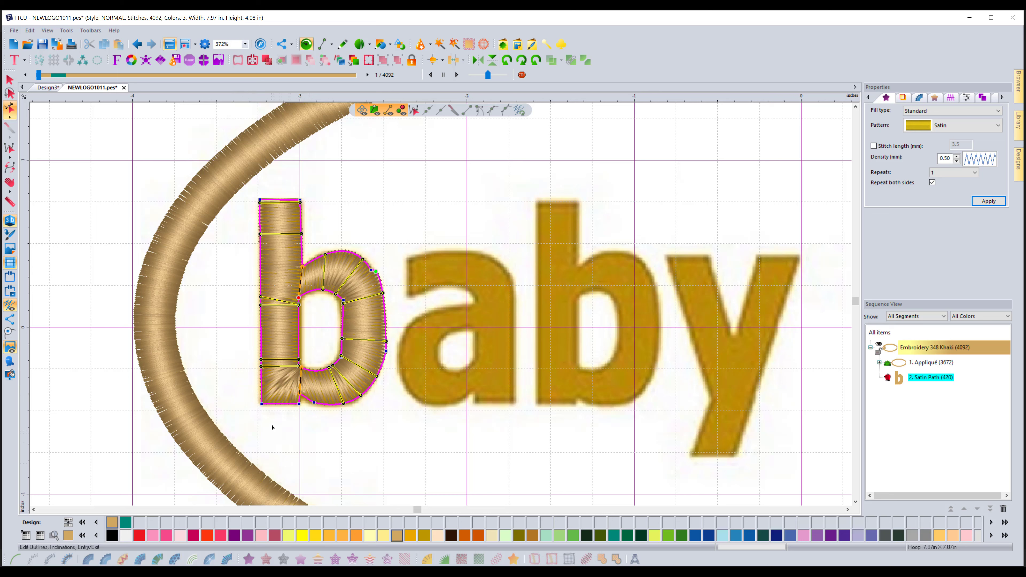
pyautogui.rightClick(340, 444)
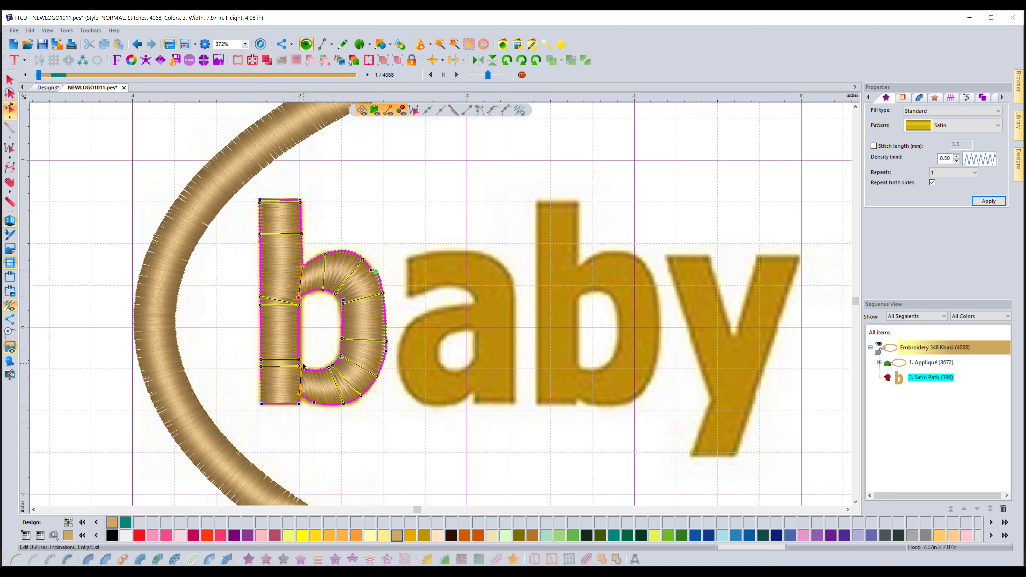
# Leave inclination editing and delete the satin-stitched b
pyautogui.click(9, 78)
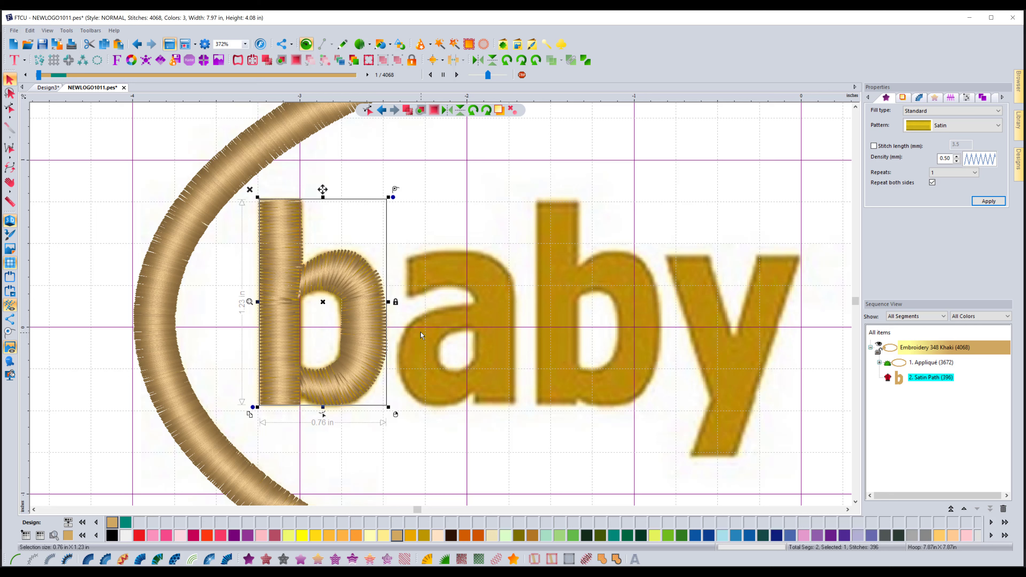
pyautogui.press('Delete')
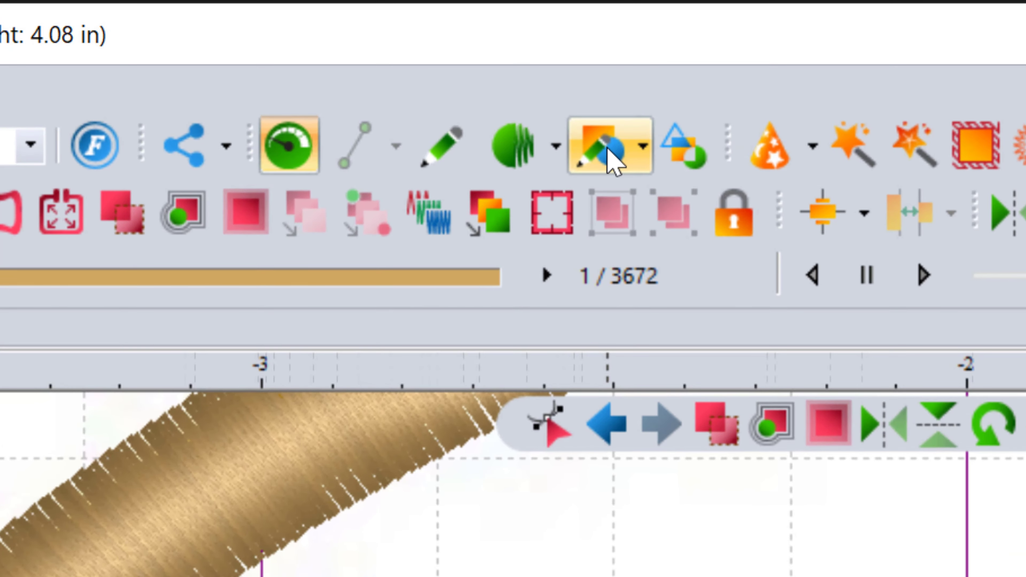
# Trace the first b's bowl with the Artwork tool as a closed, straight-sided outline about 0.53 by 0.73 in, overlapping the stem
pyautogui.click(382, 46)
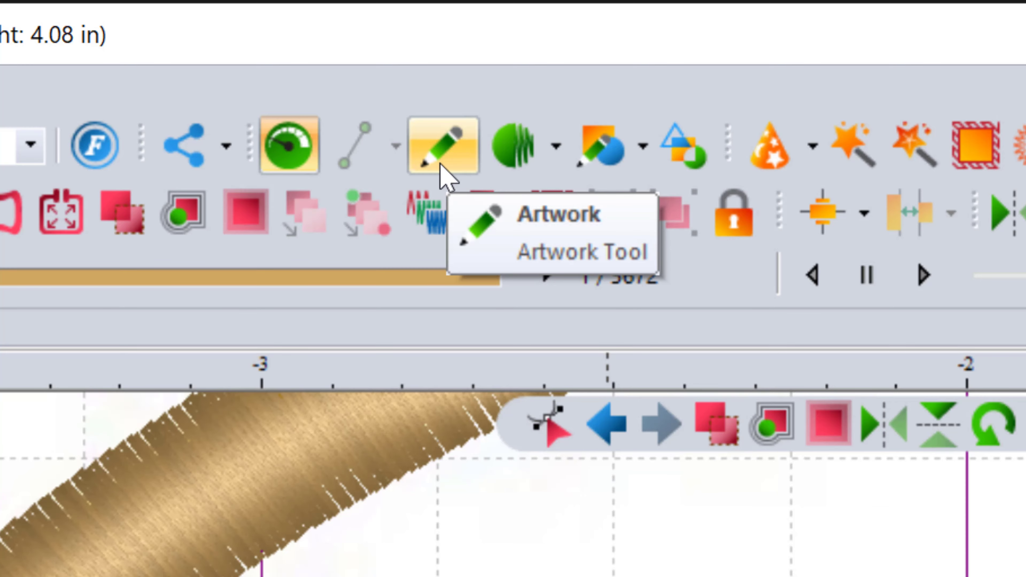
pyautogui.click(439, 141)
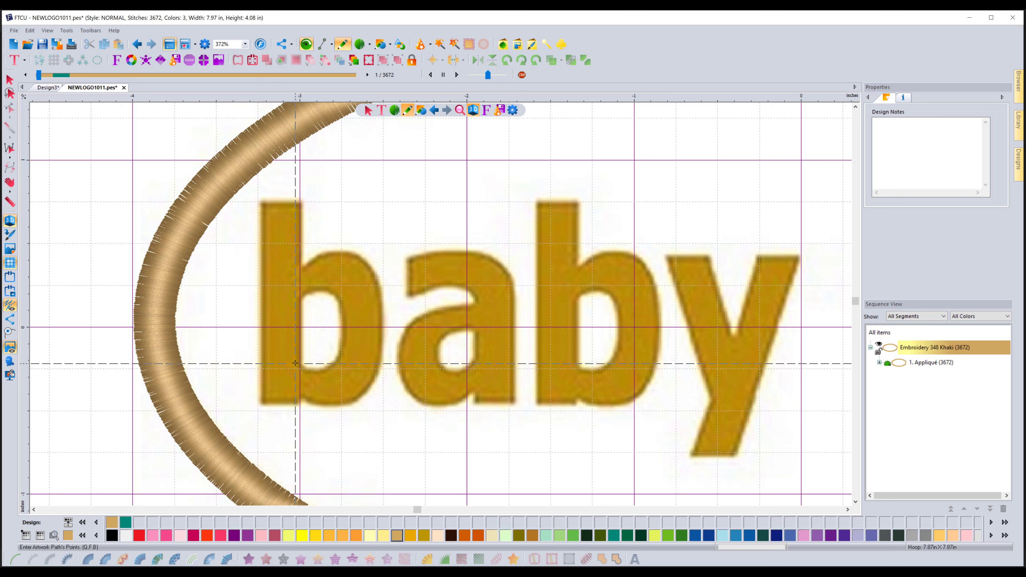
pyautogui.click(295, 363)
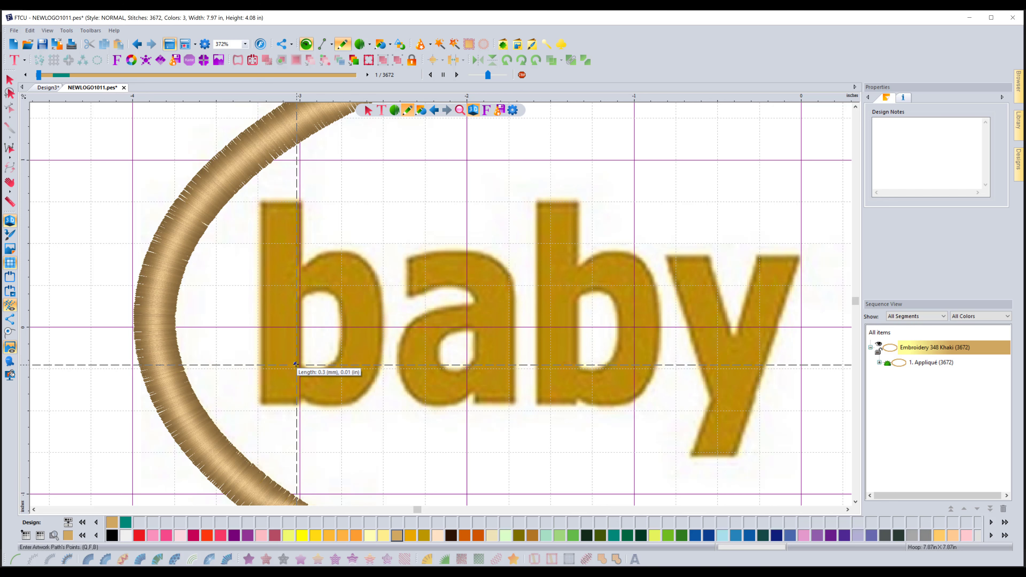
pyautogui.click(295, 392)
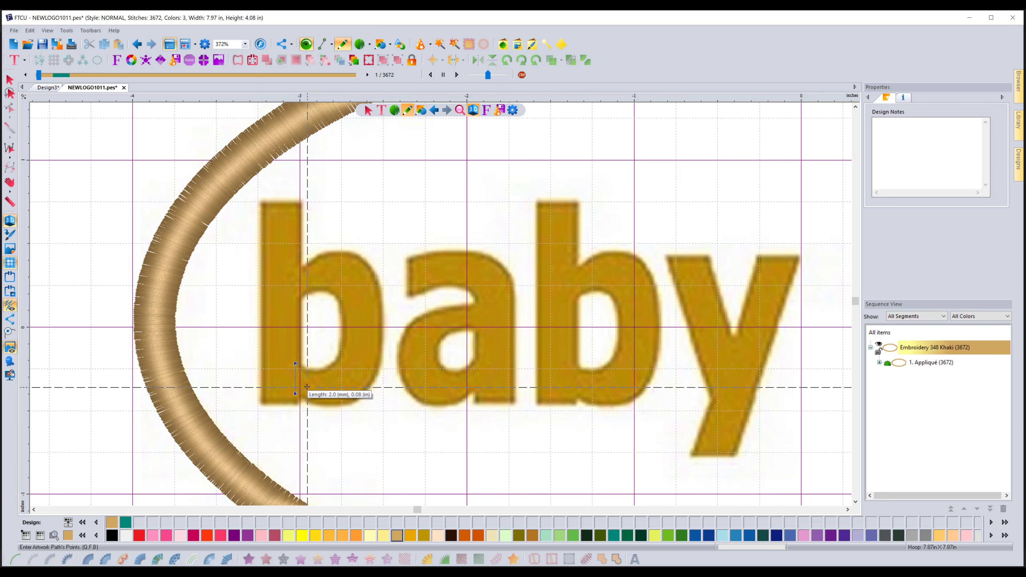
pyautogui.click(377, 373)
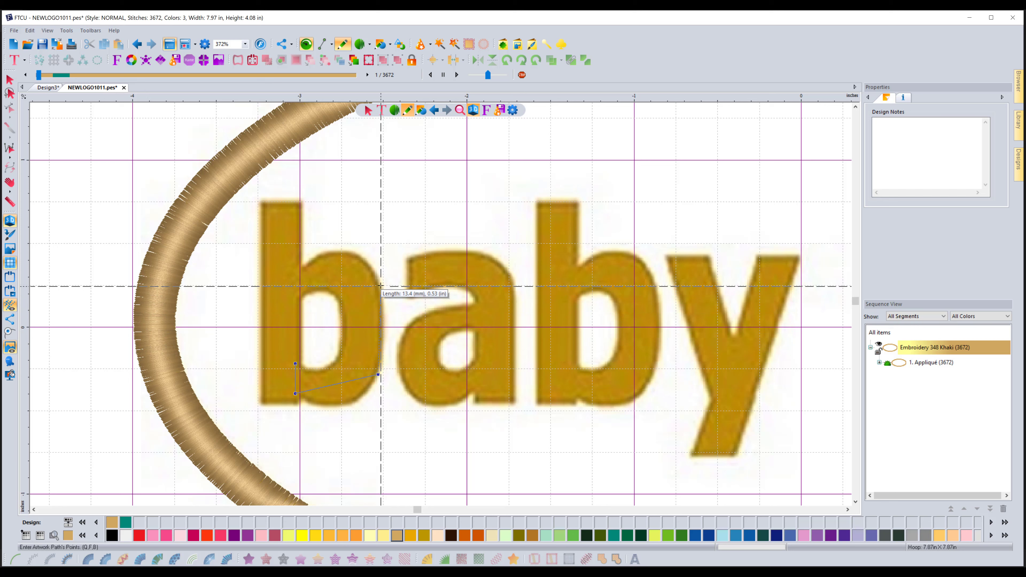
pyautogui.click(380, 286)
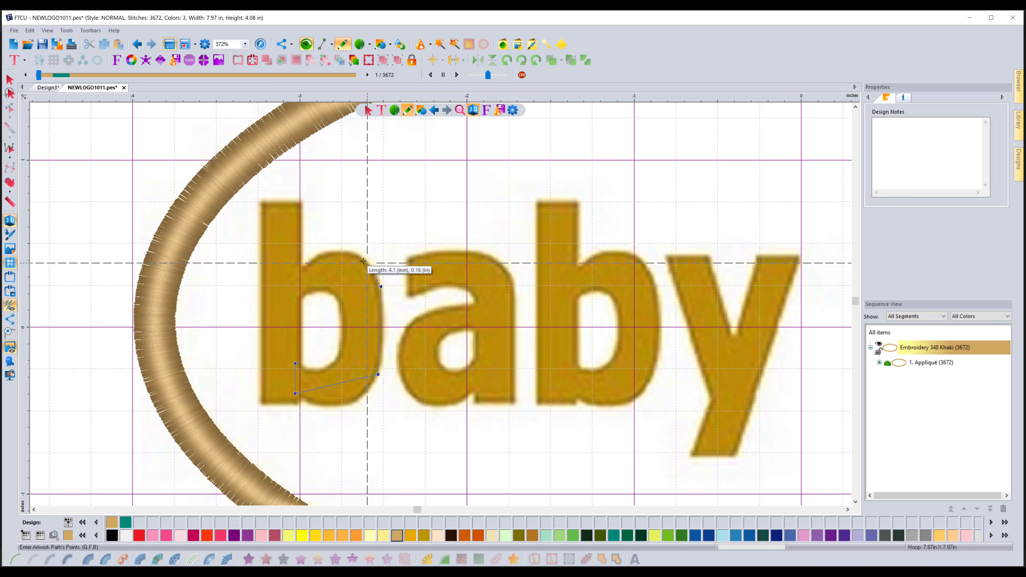
pyautogui.click(293, 271)
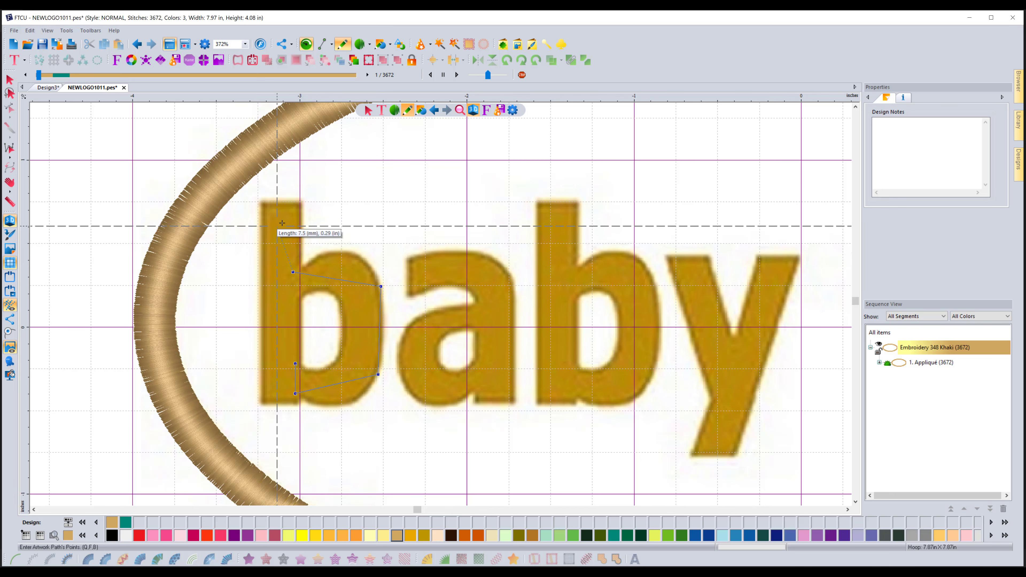
pyautogui.click(292, 300)
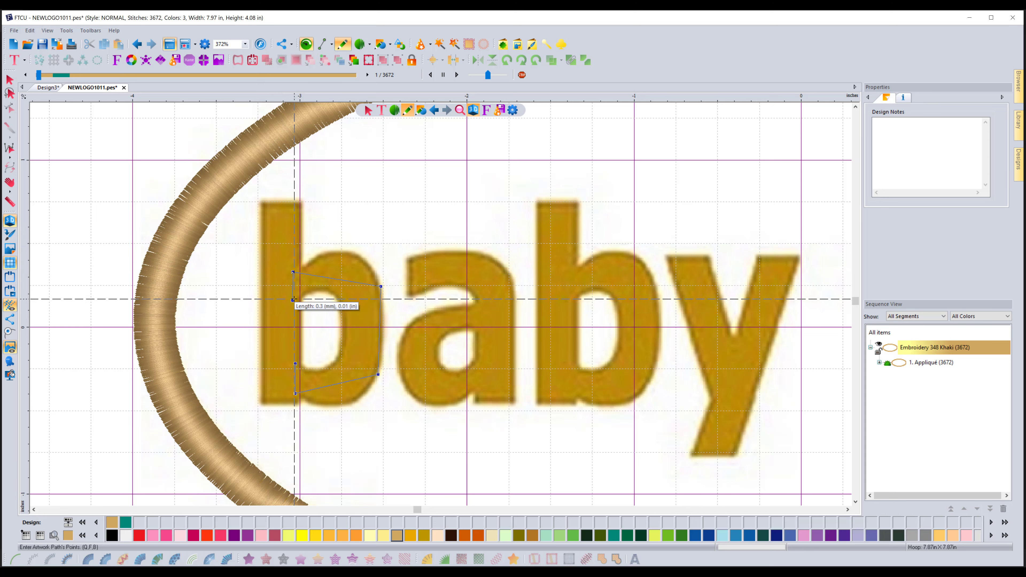
pyautogui.click(341, 300)
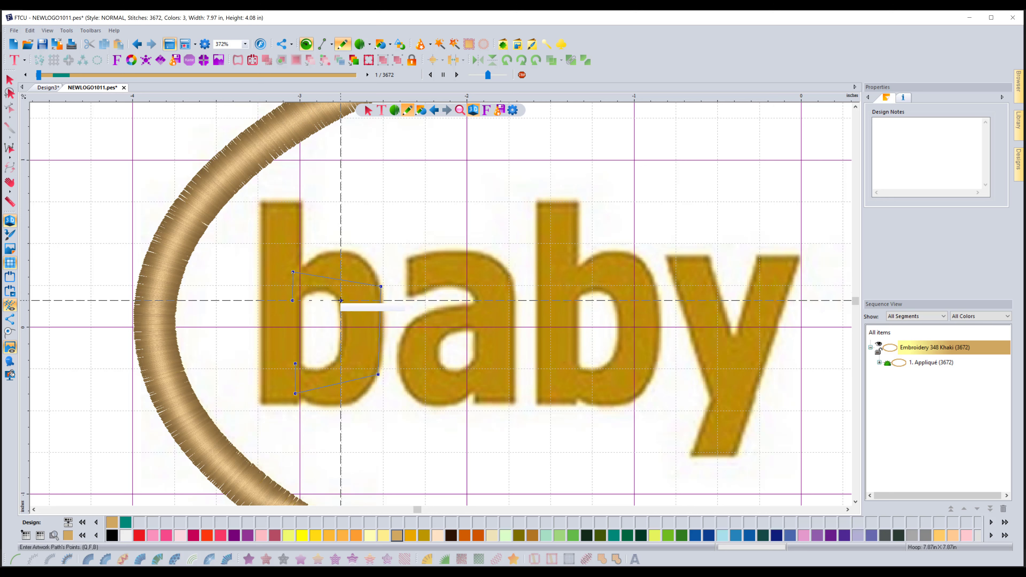
pyautogui.click(341, 356)
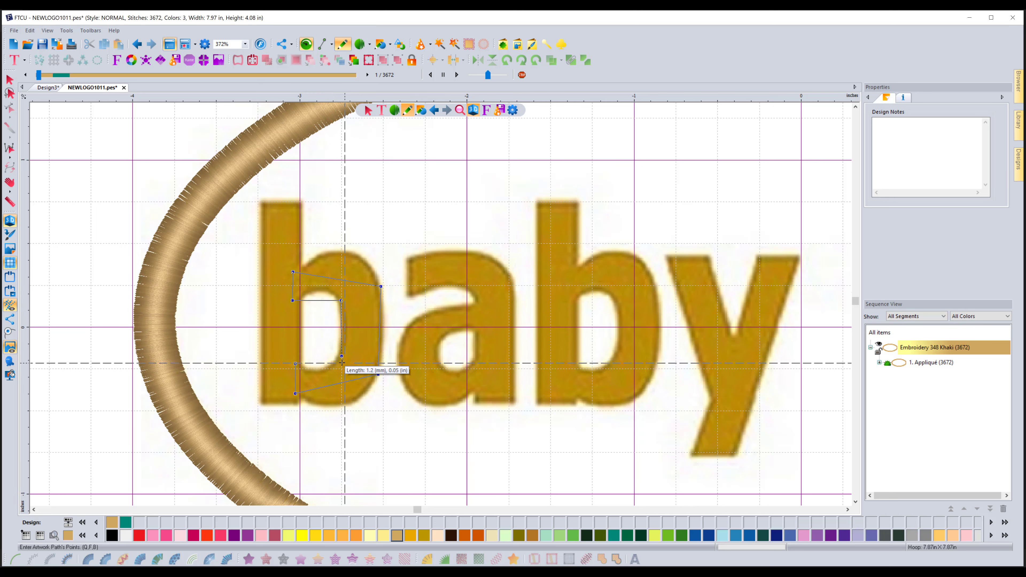
pyautogui.click(294, 364)
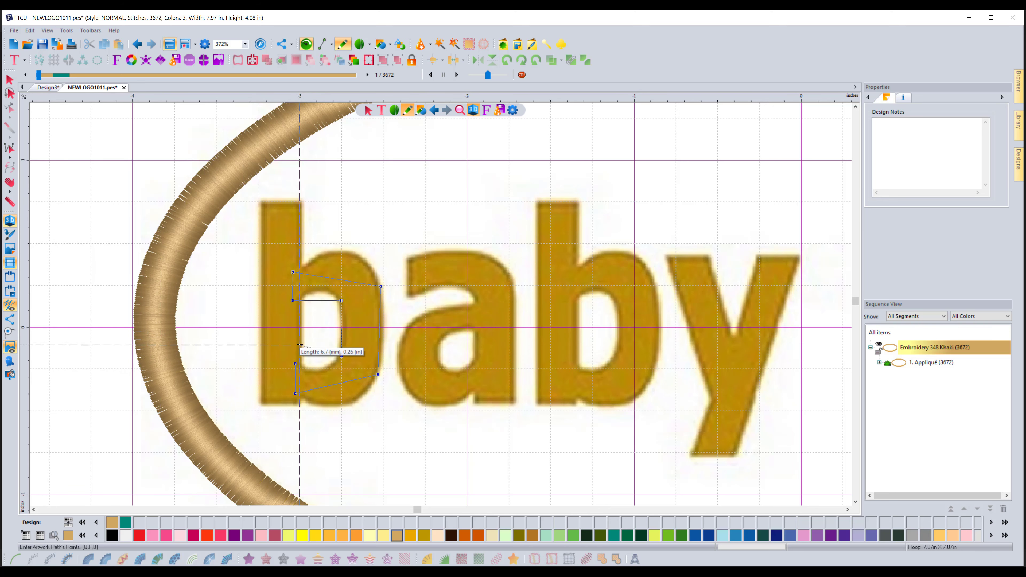
pyautogui.doubleClick(341, 356)
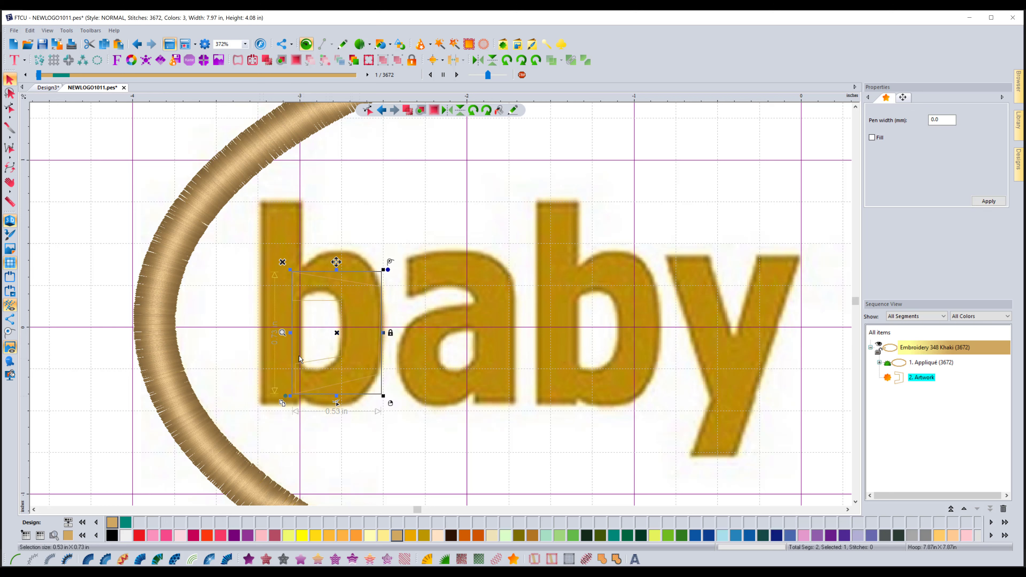
pyautogui.moveTo(299, 361); pyautogui.dragTo(295, 366)
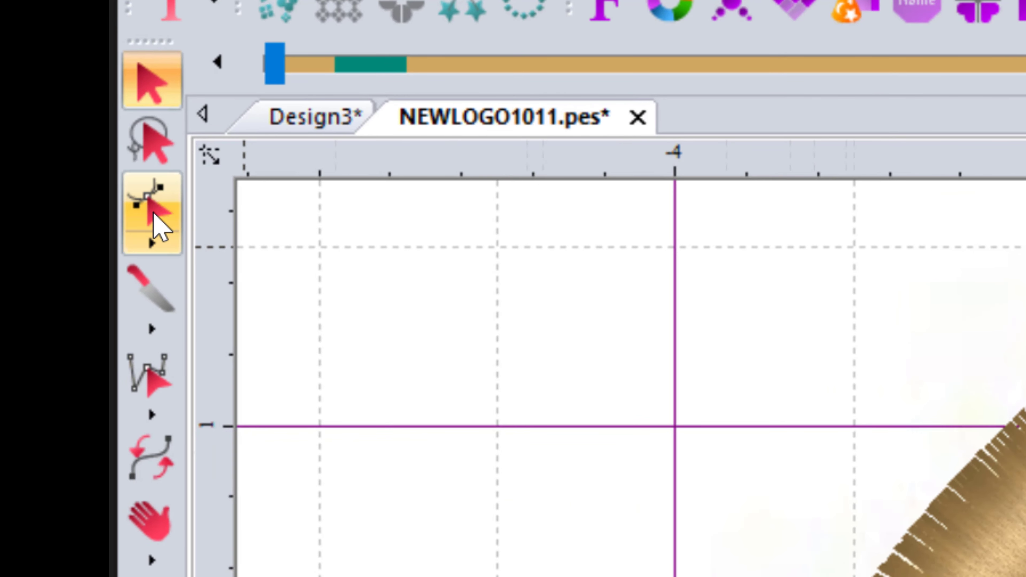
# Edit the bowl outline, bending its upper and lower segments and its outer side into curves that follow the b
pyautogui.click(153, 243)
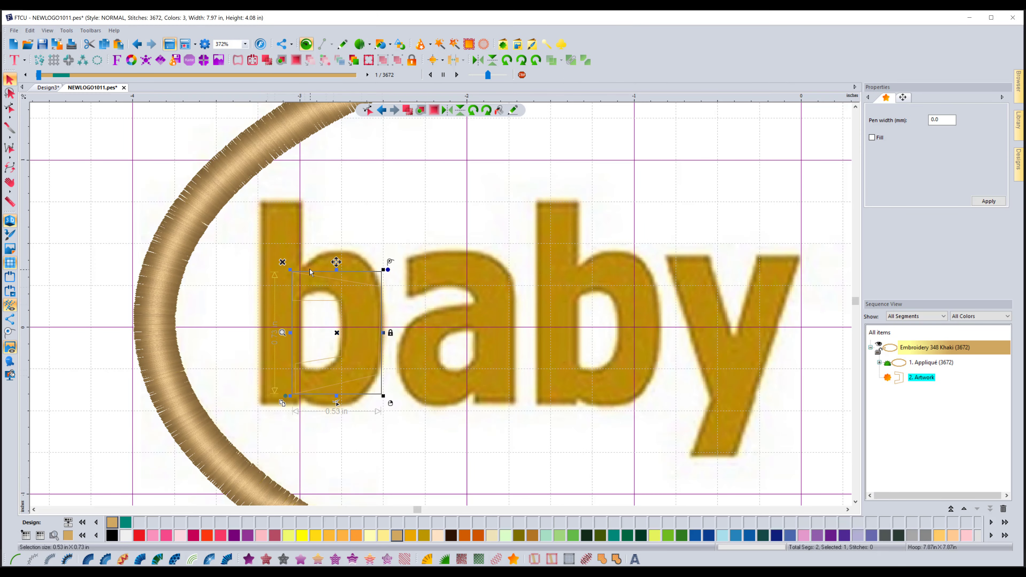
pyautogui.click(337, 404)
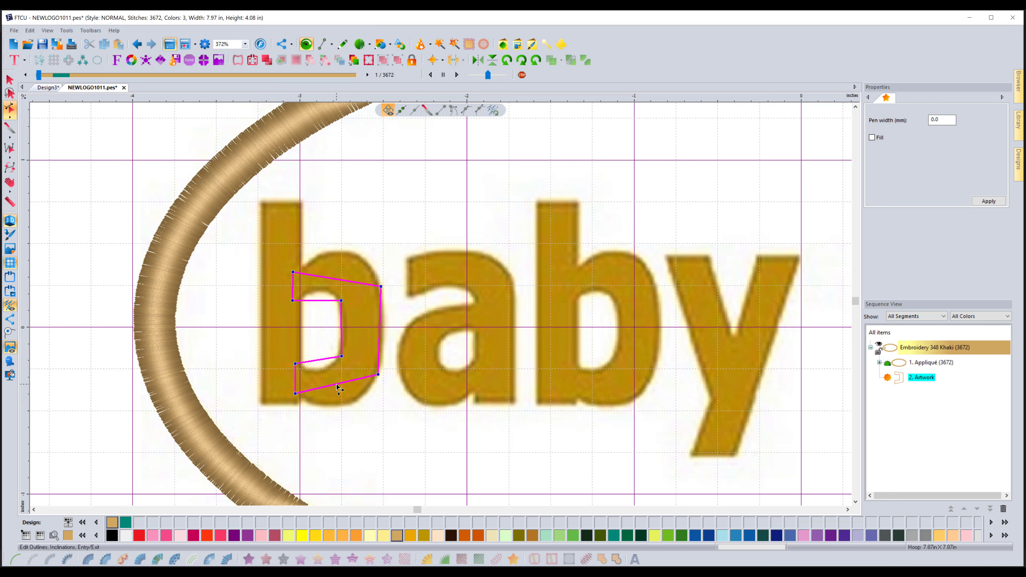
pyautogui.moveTo(346, 398); pyautogui.dragTo(343, 408)
pyautogui.moveTo(320, 365); pyautogui.dragTo(322, 375)
pyautogui.moveTo(328, 301); pyautogui.dragTo(348, 249)
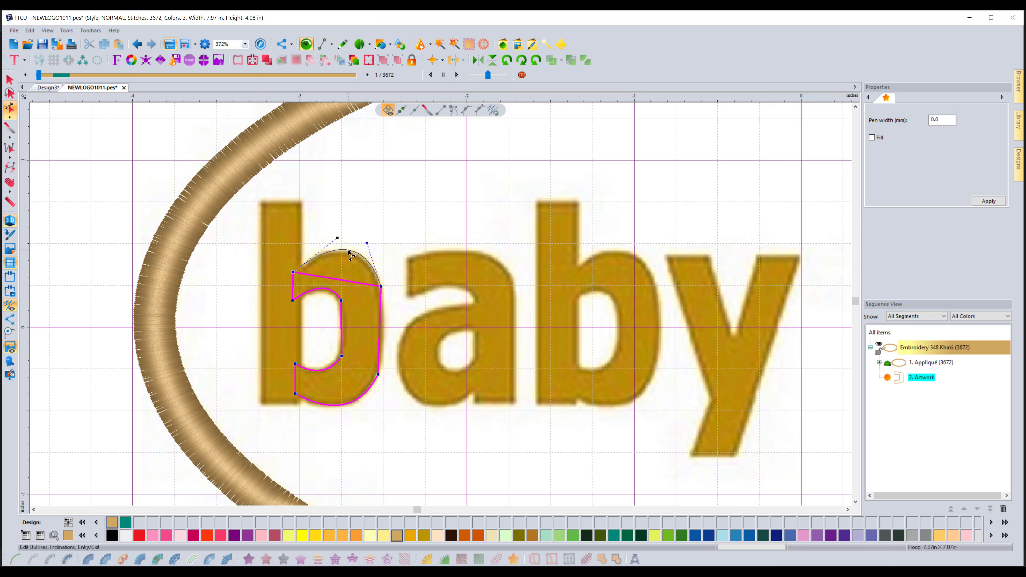
pyautogui.moveTo(350, 253); pyautogui.dragTo(350, 253)
pyautogui.moveTo(378, 375); pyautogui.dragTo(380, 375)
pyautogui.moveTo(383, 334); pyautogui.dragTo(387, 335)
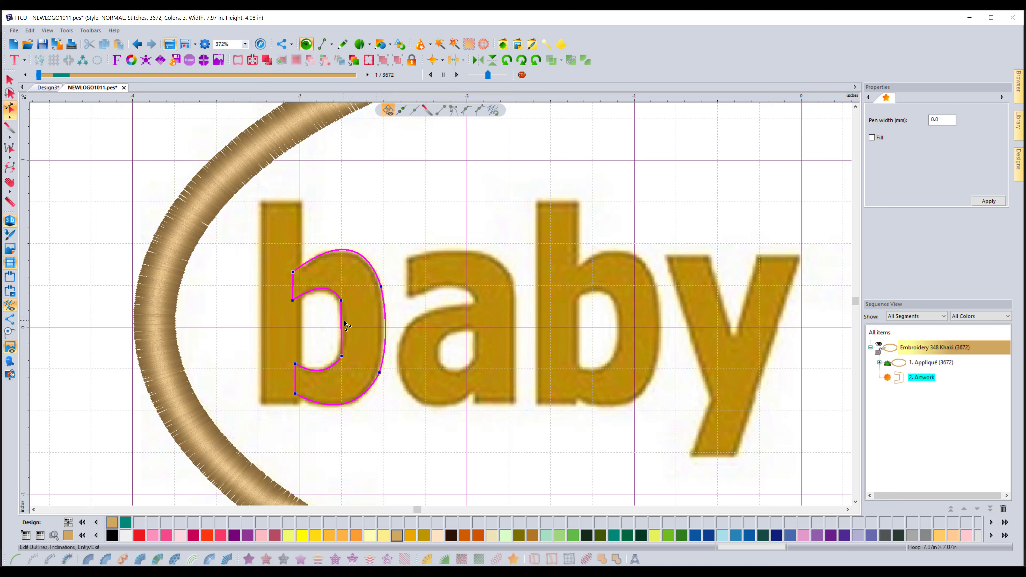
# Curve the bowl outline's inner side and fine-tune its upper inner and outer curves to match the letter's edges
pyautogui.moveTo(344, 330); pyautogui.dragTo(347, 324)
pyautogui.moveTo(289, 304); pyautogui.dragTo(287, 307)
pyautogui.moveTo(290, 302); pyautogui.dragTo(294, 304)
pyautogui.moveTo(322, 289); pyautogui.dragTo(322, 291)
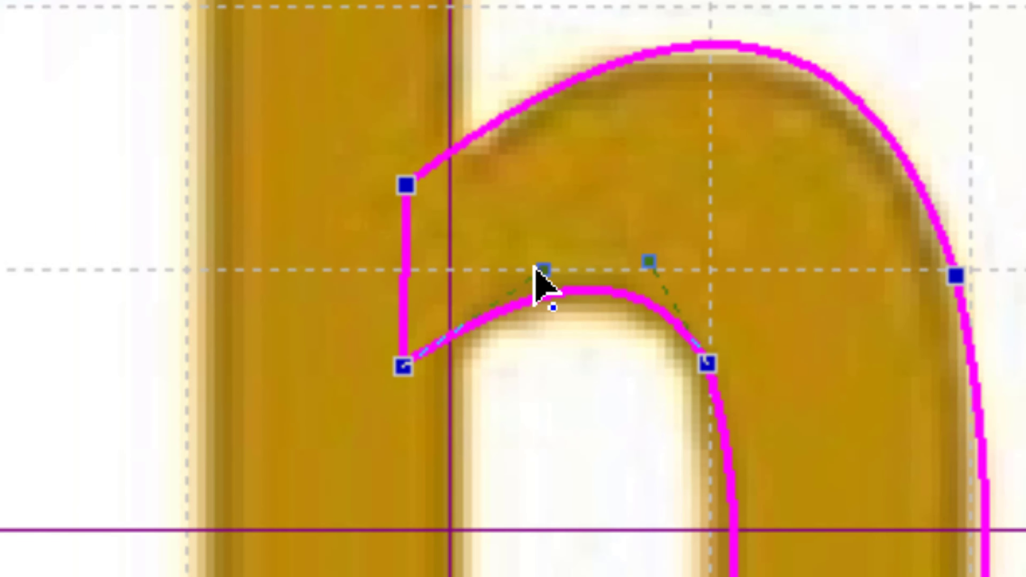
pyautogui.moveTo(544, 270); pyautogui.dragTo(574, 264)
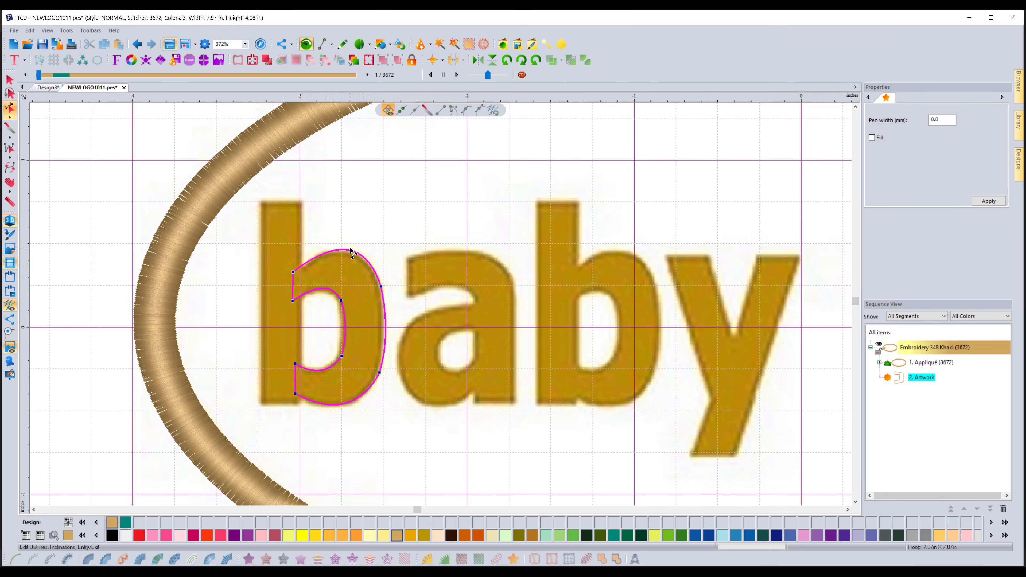
pyautogui.moveTo(350, 249); pyautogui.dragTo(345, 251)
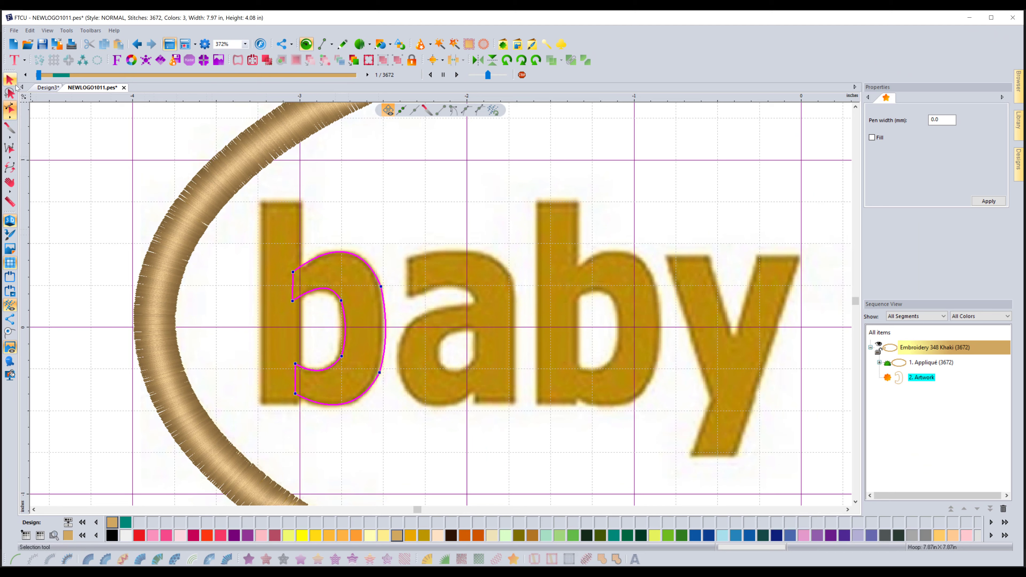
# Convert the bowl artwork to Auto Satin stitches and show its outline points and inclinations for editing
pyautogui.click(16, 85)
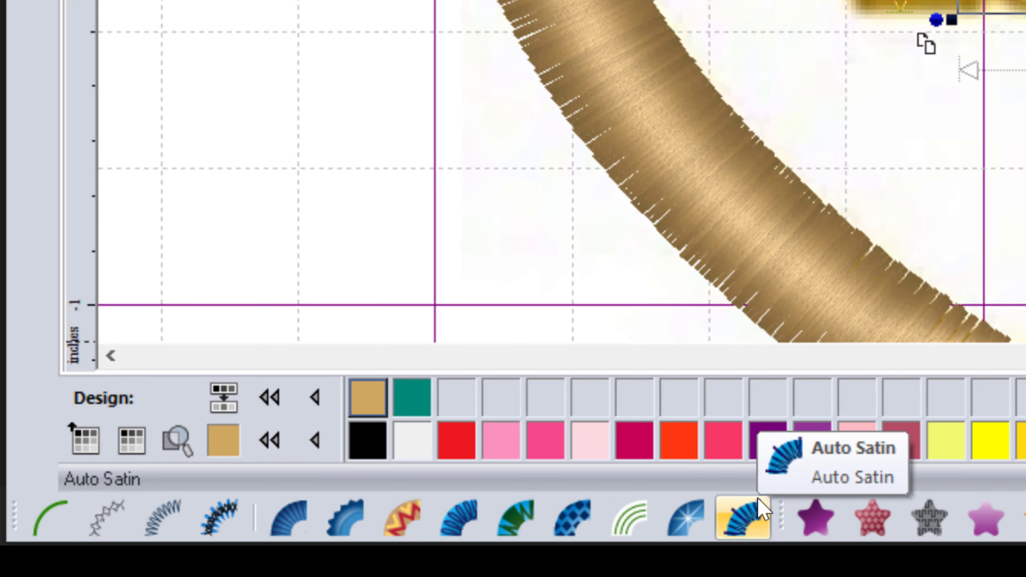
pyautogui.click(758, 501)
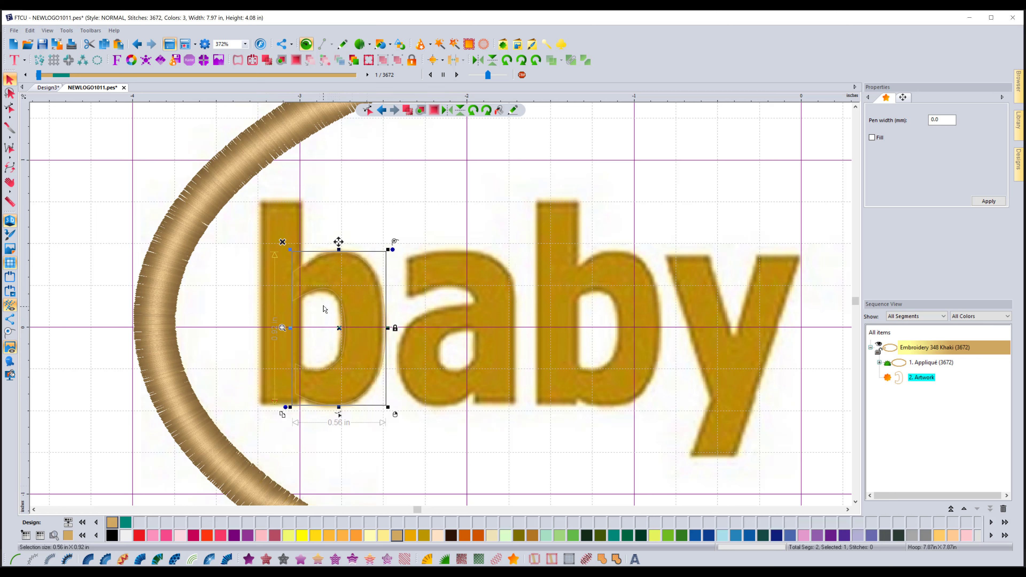
pyautogui.click(227, 558)
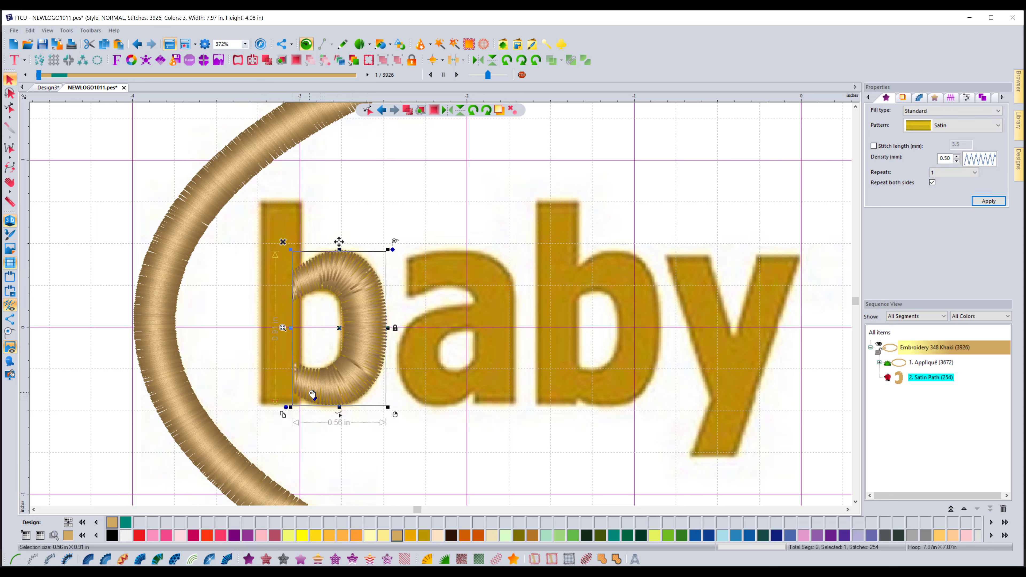
pyautogui.click(339, 416)
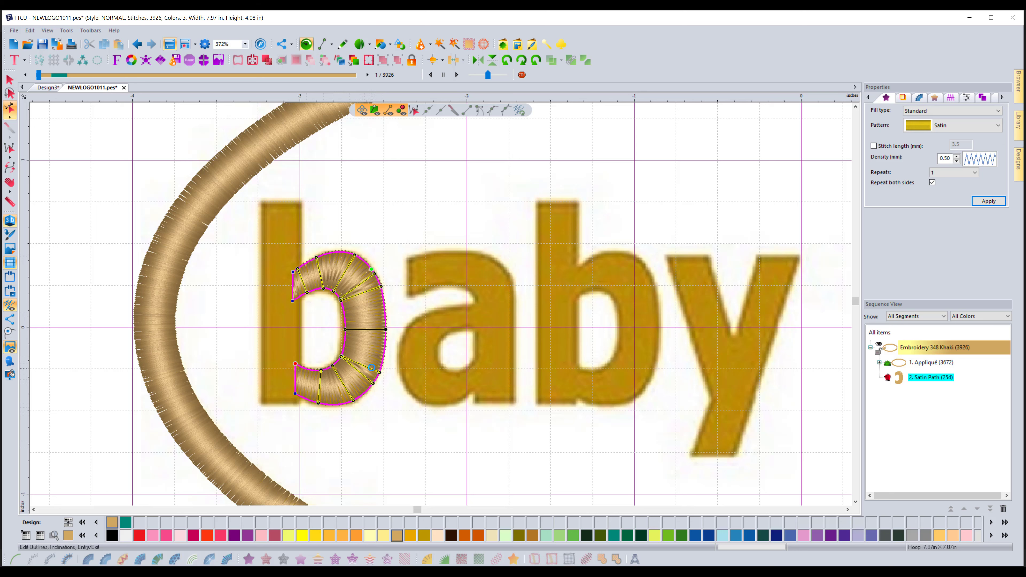
# Try to delete an inclination at the lower right curve of the Auto Satin bowl
pyautogui.rightClick(376, 371)
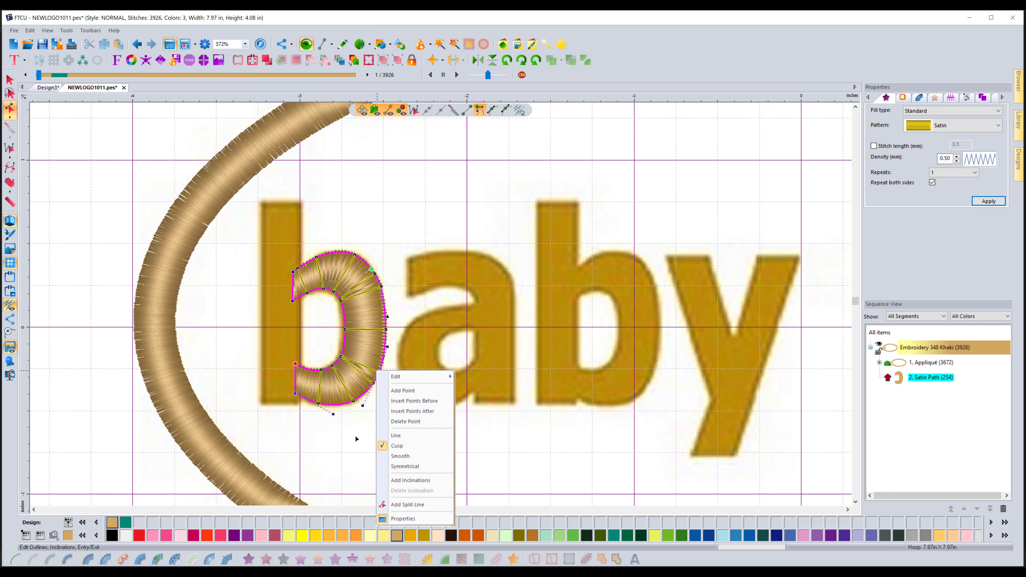
pyautogui.click(363, 421)
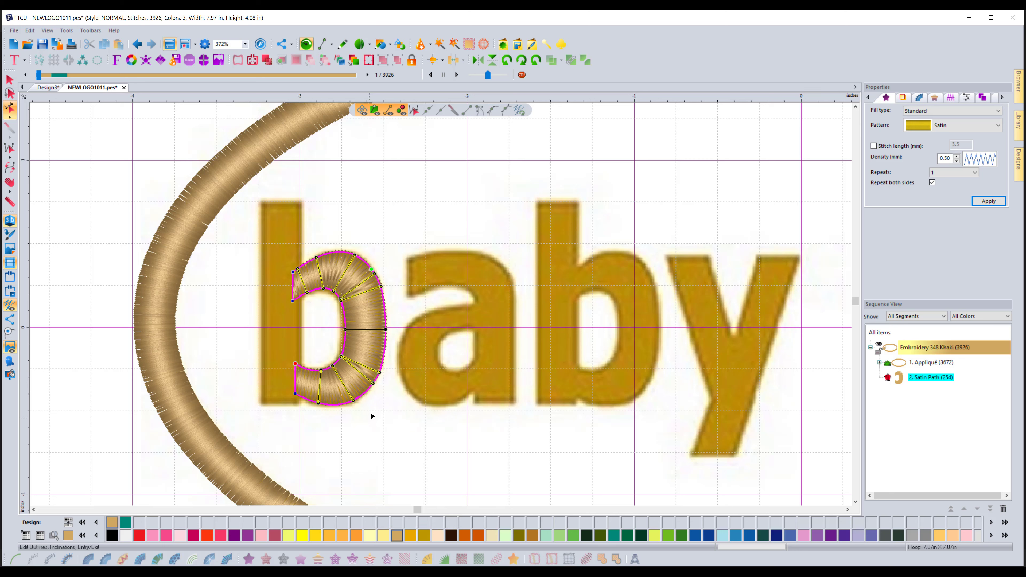
pyautogui.click(363, 366)
pyautogui.rightClick(379, 373)
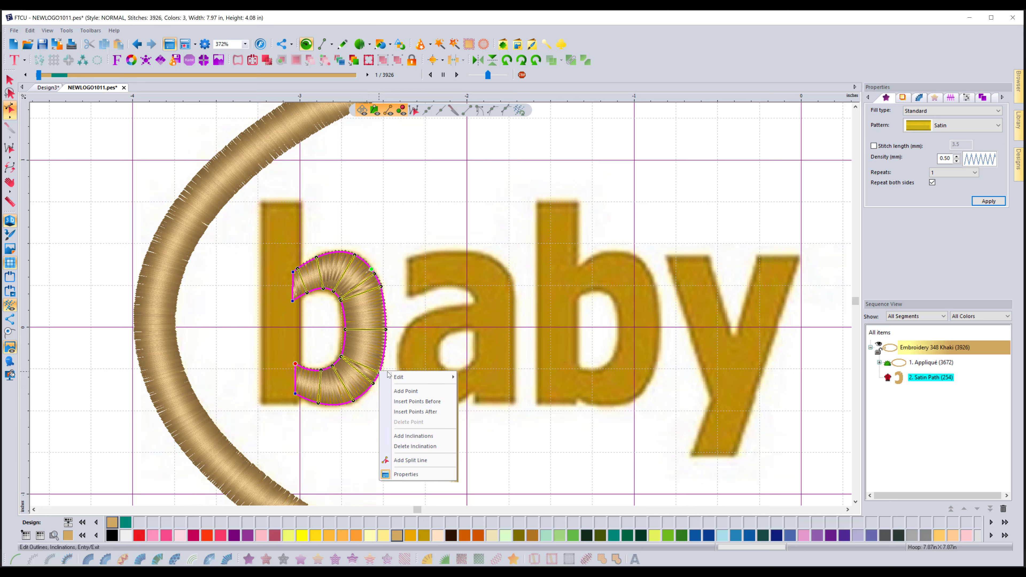
pyautogui.click(417, 448)
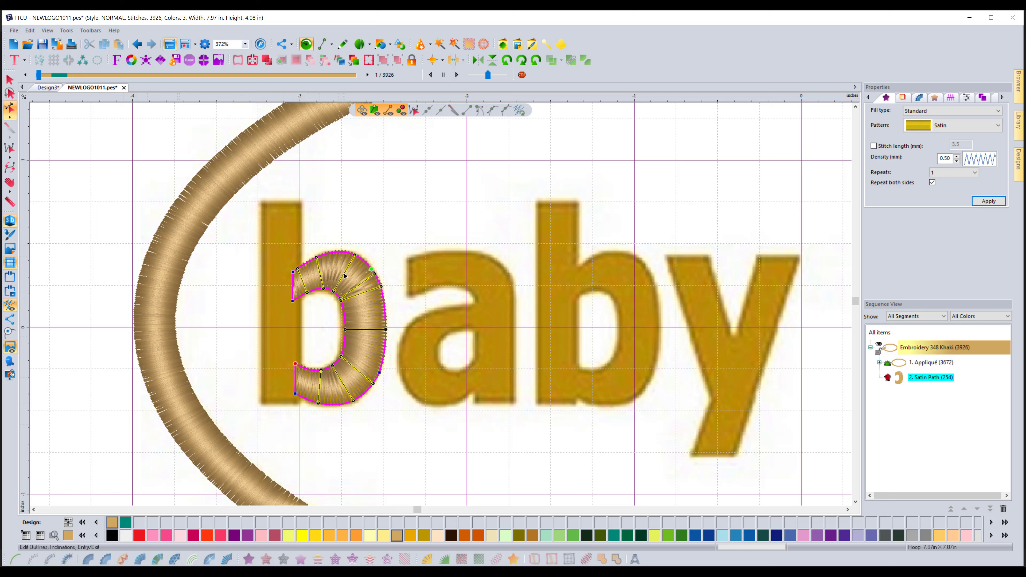
# Undo the Auto Satin conversion to restore the bowl's plain artwork outline
pyautogui.click(132, 49)
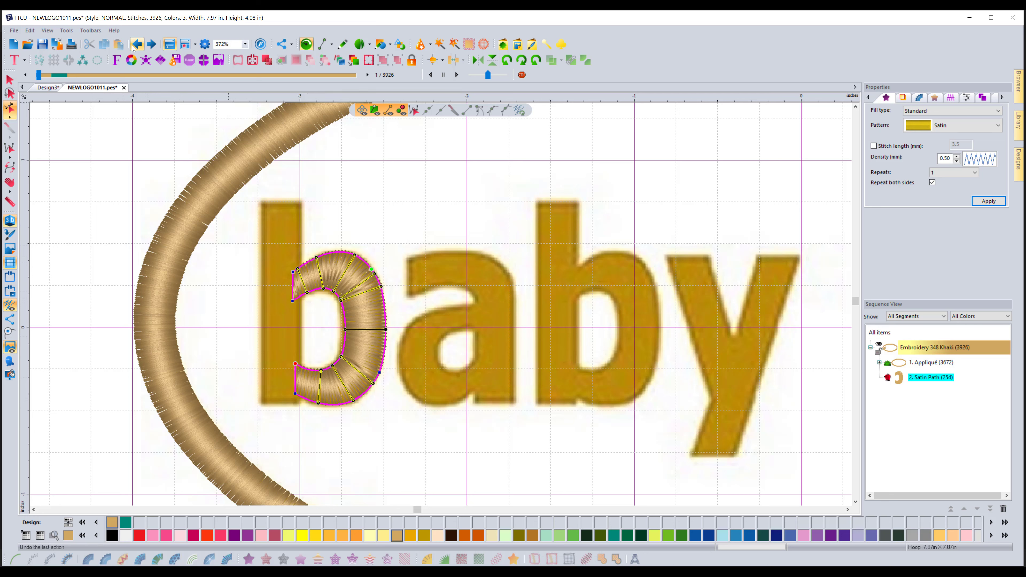
pyautogui.click(132, 49)
pyautogui.click(132, 49)
pyautogui.click(132, 49)
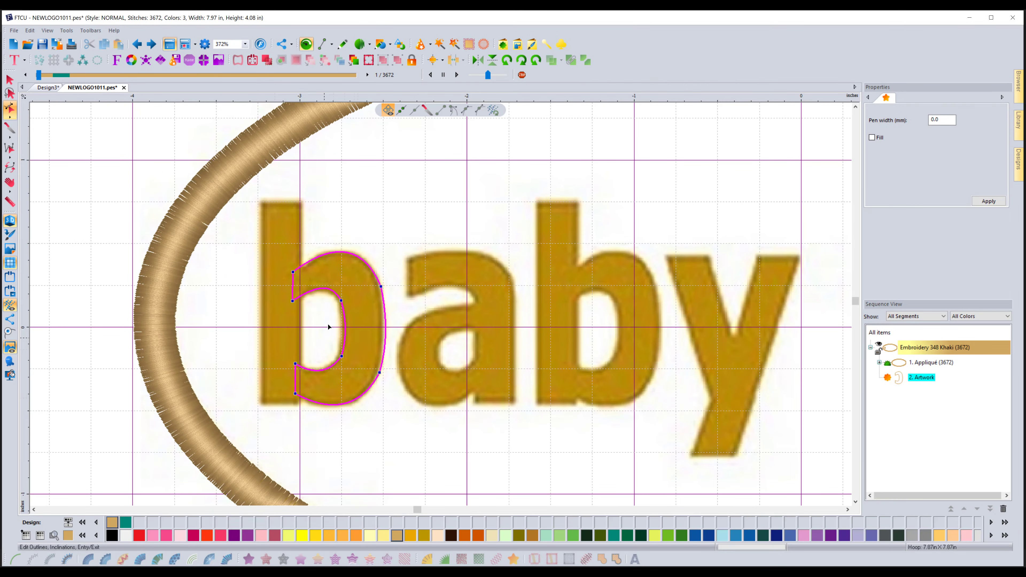
# Apply Satin to the bowl artwork and draw inclinations across its lower end, lower right curve and right side
pyautogui.click(10, 80)
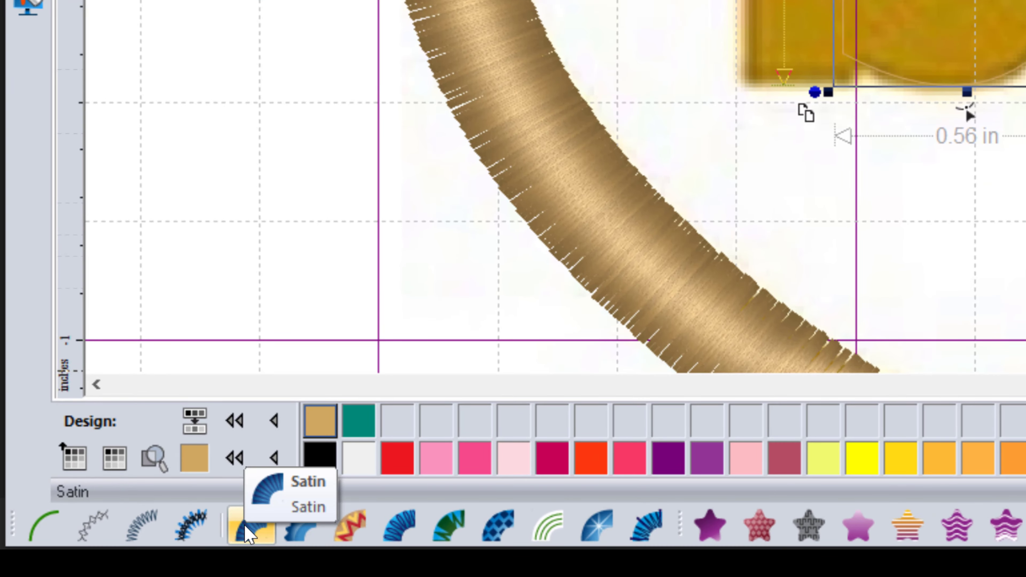
pyautogui.click(247, 533)
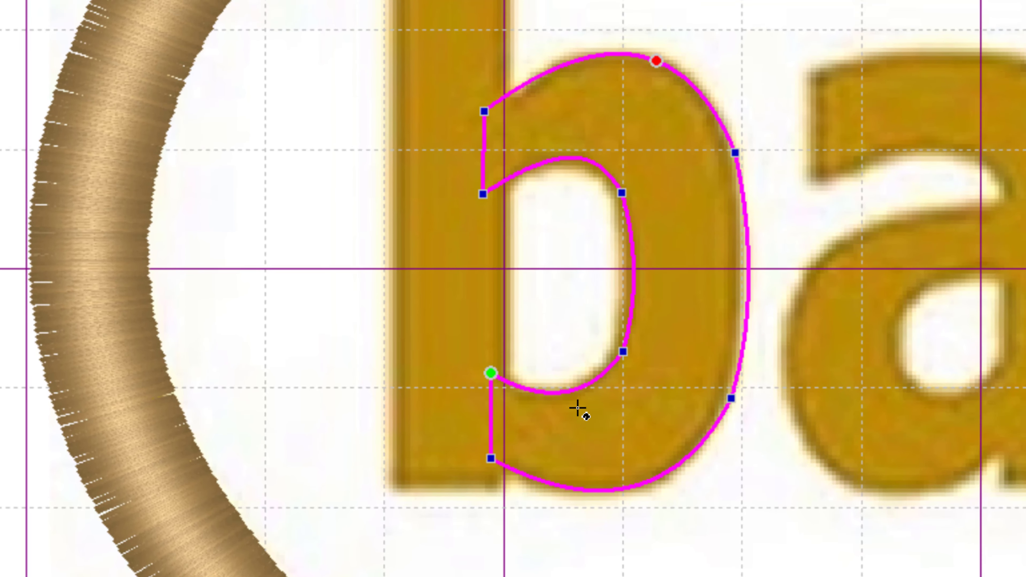
pyautogui.click(515, 384)
pyautogui.click(513, 470)
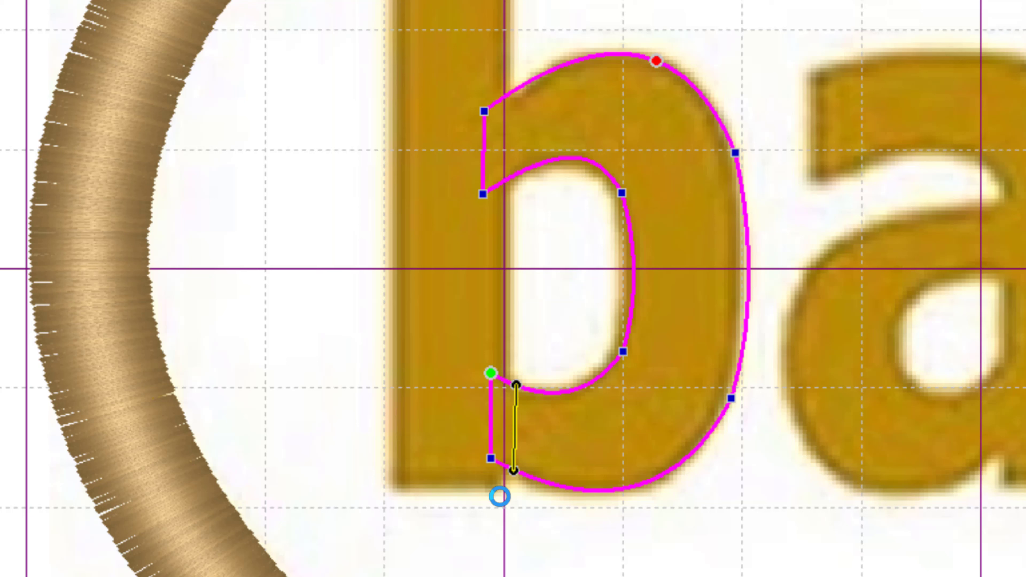
pyautogui.click(610, 365)
pyautogui.click(694, 450)
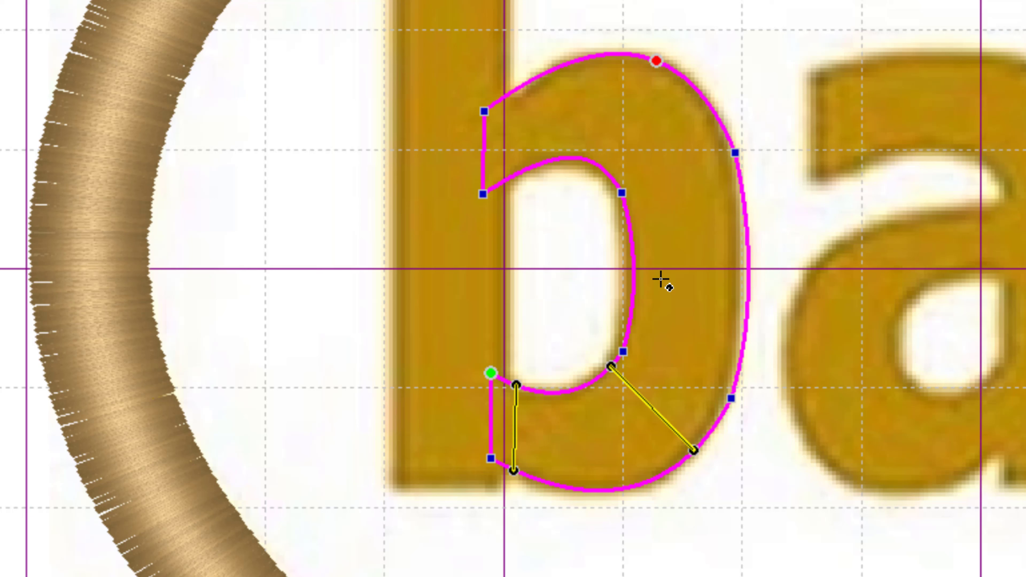
pyautogui.click(633, 257)
pyautogui.click(749, 253)
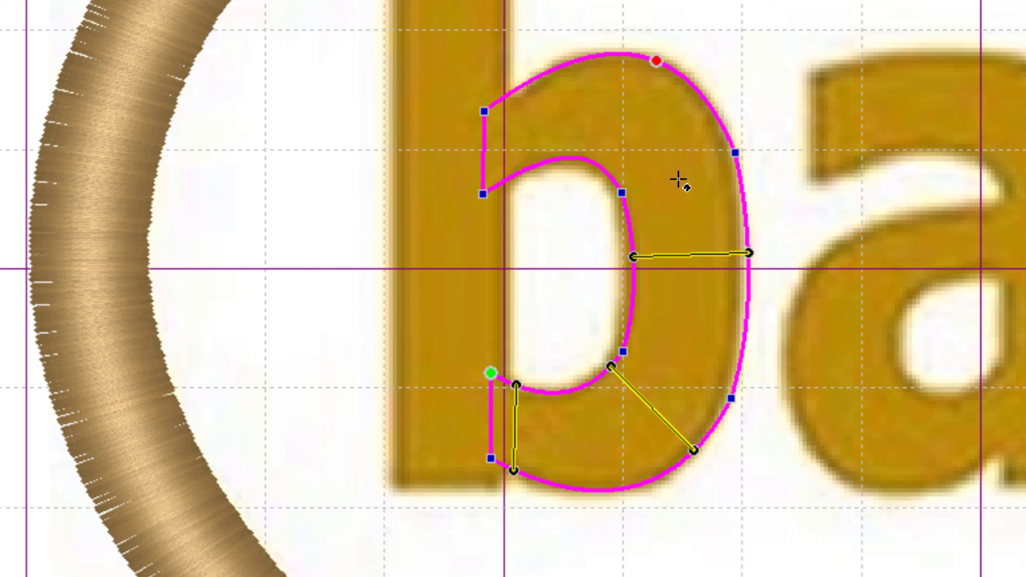
# Add inclinations across the bowl's upper right curve and upper end, generate the satin and select the stitched bowl
pyautogui.click(596, 165)
pyautogui.click(654, 62)
pyautogui.click(522, 173)
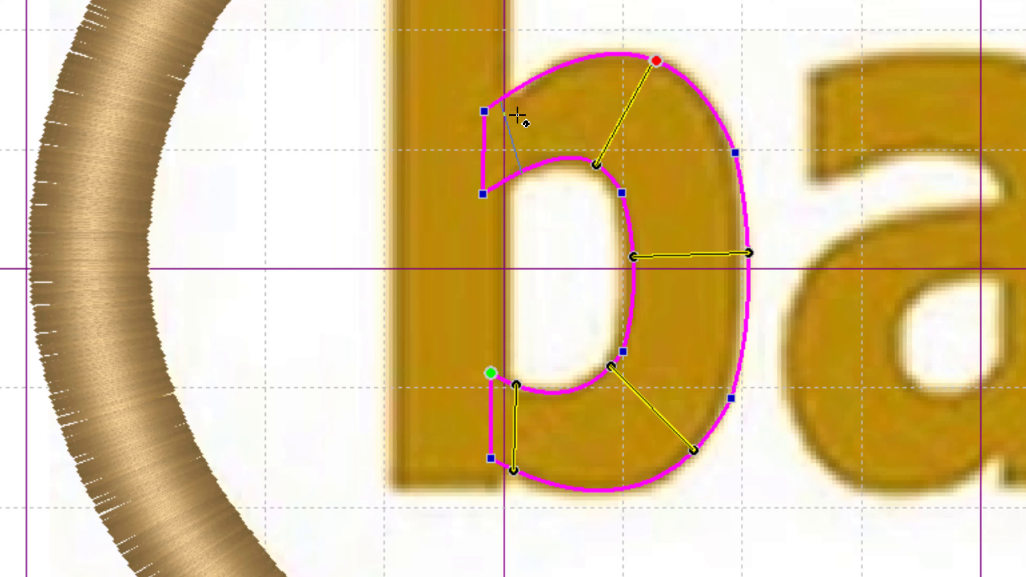
pyautogui.click(514, 90)
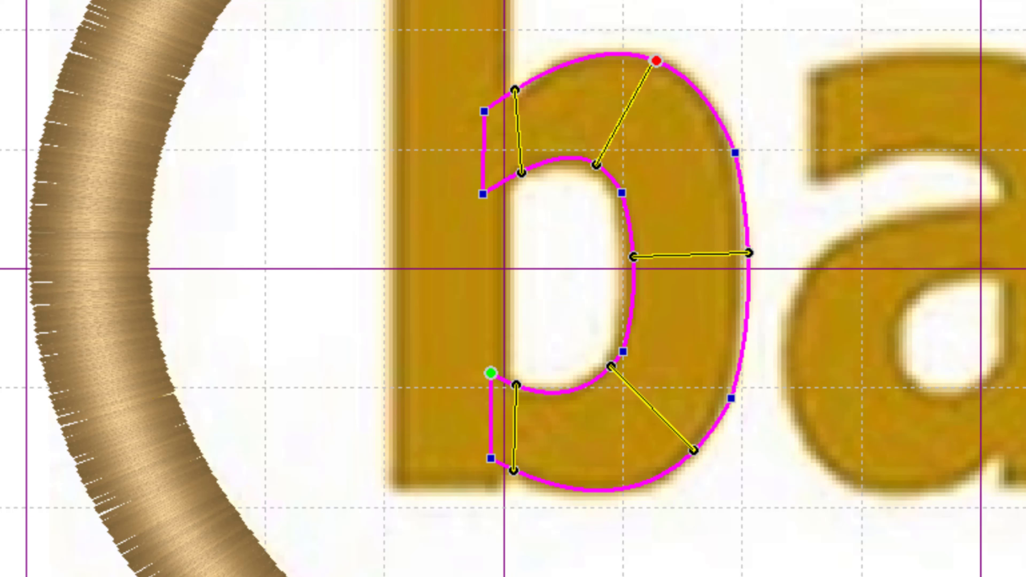
pyautogui.press('Return')
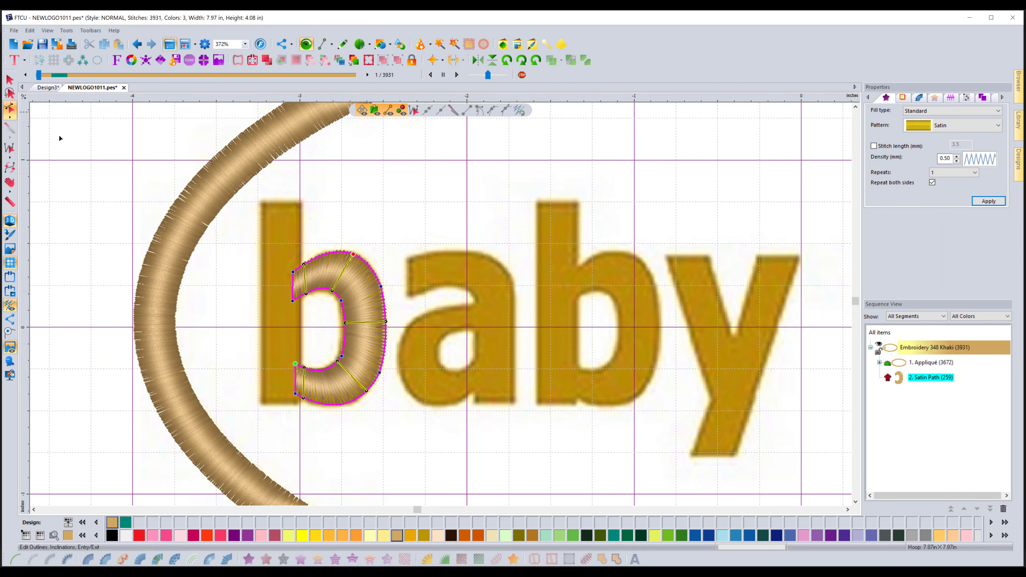
pyautogui.click(10, 78)
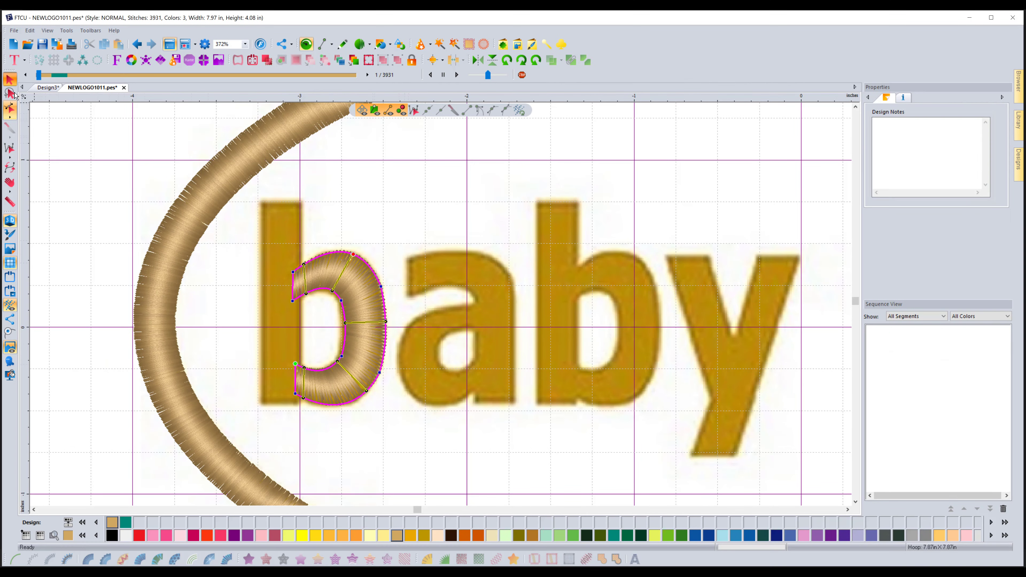
pyautogui.click(313, 398)
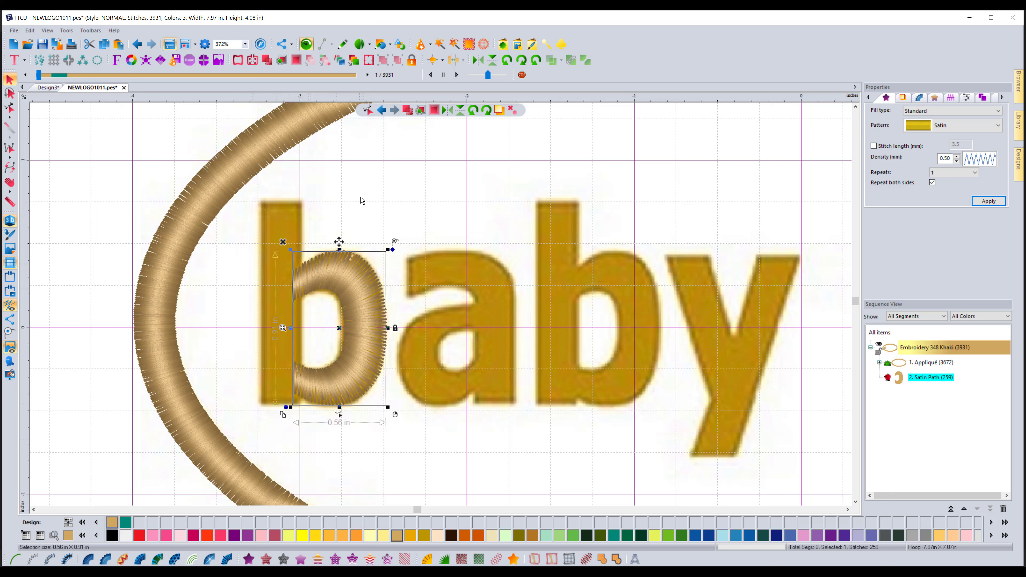
# Trace the stem of the first b with the Artwork tool as a four-point outline about 0.25 by 1.24 in
pyautogui.click(343, 44)
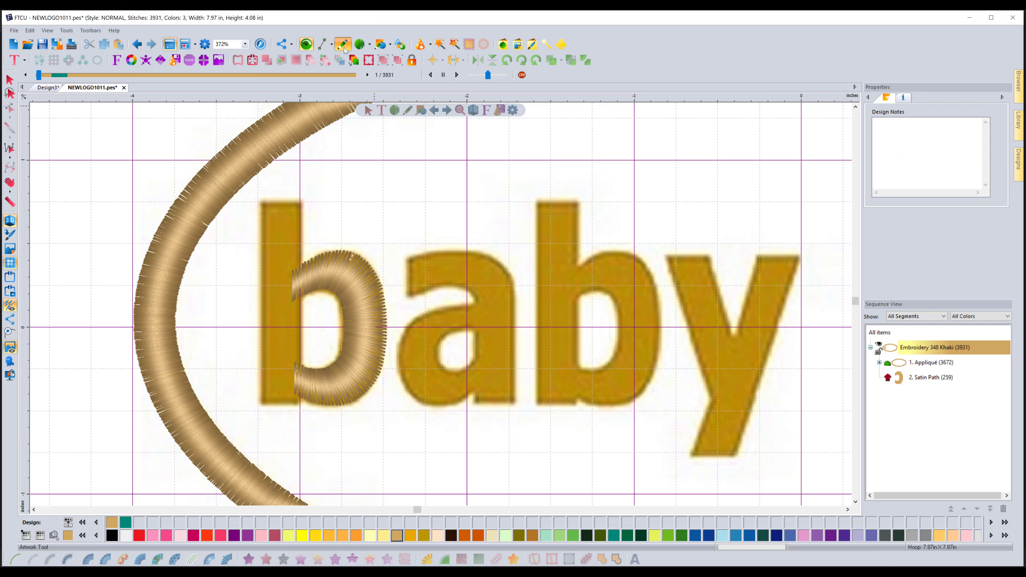
pyautogui.click(260, 199)
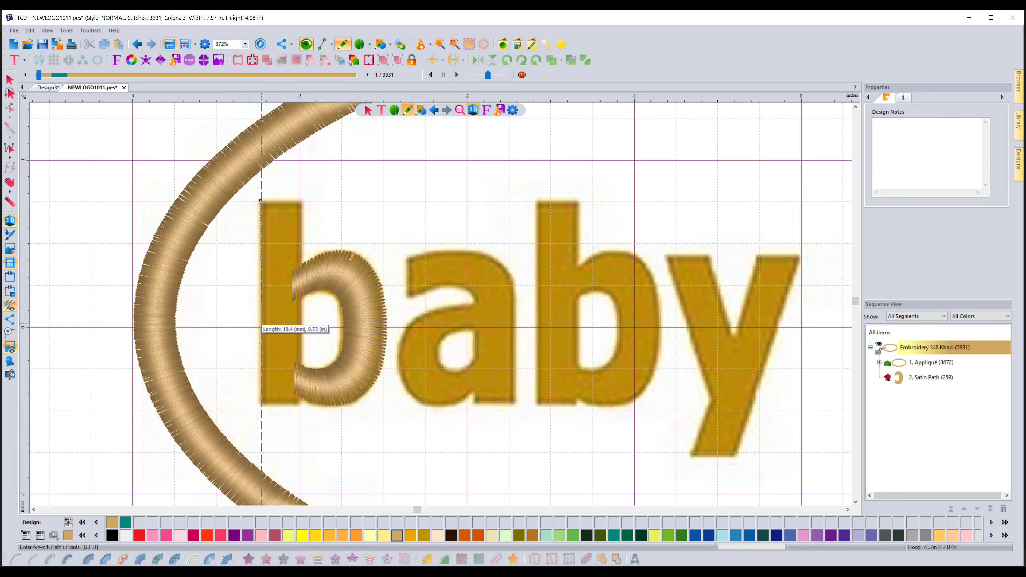
pyautogui.click(260, 406)
pyautogui.click(300, 405)
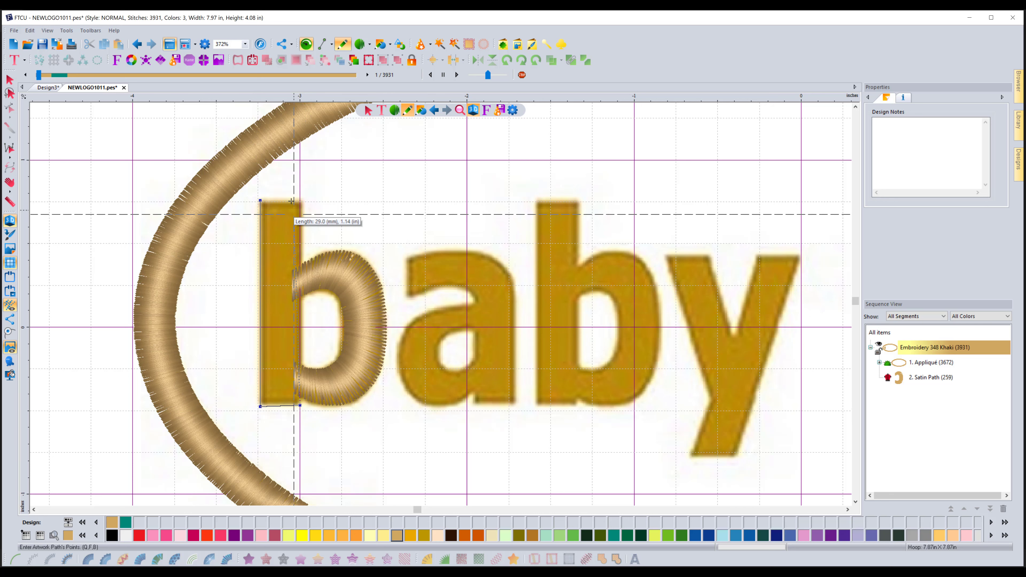
pyautogui.click(301, 200)
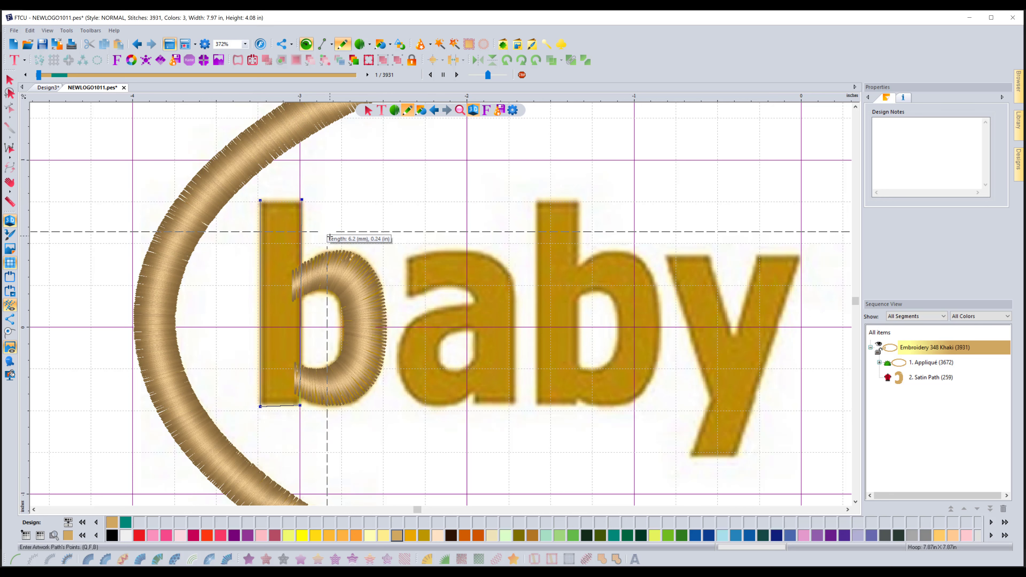
pyautogui.press('Return')
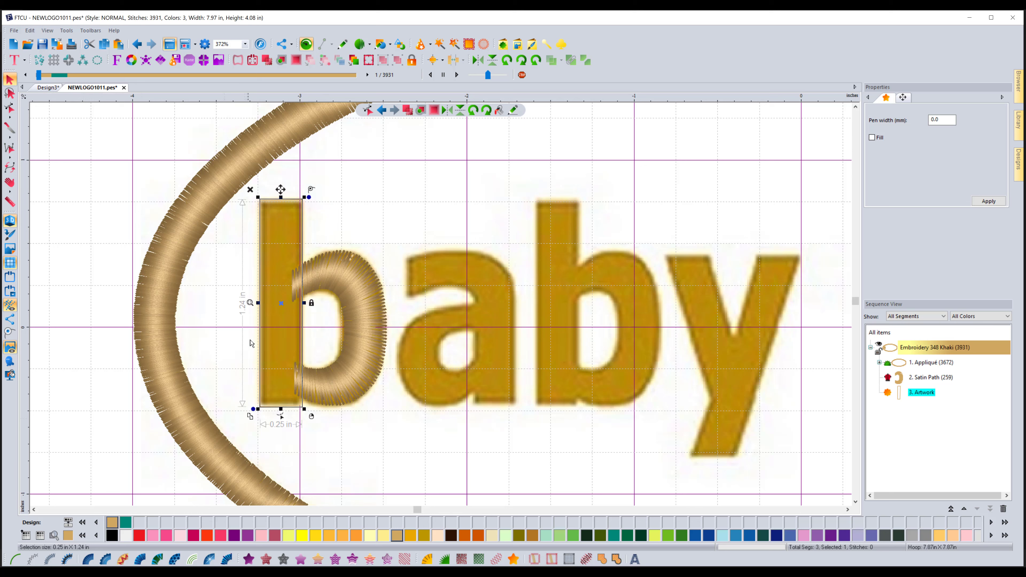
# Move the hand-traced stem outline away over the letter y and delete it
pyautogui.moveTo(286, 308); pyautogui.dragTo(717, 233)
pyautogui.click(757, 154)
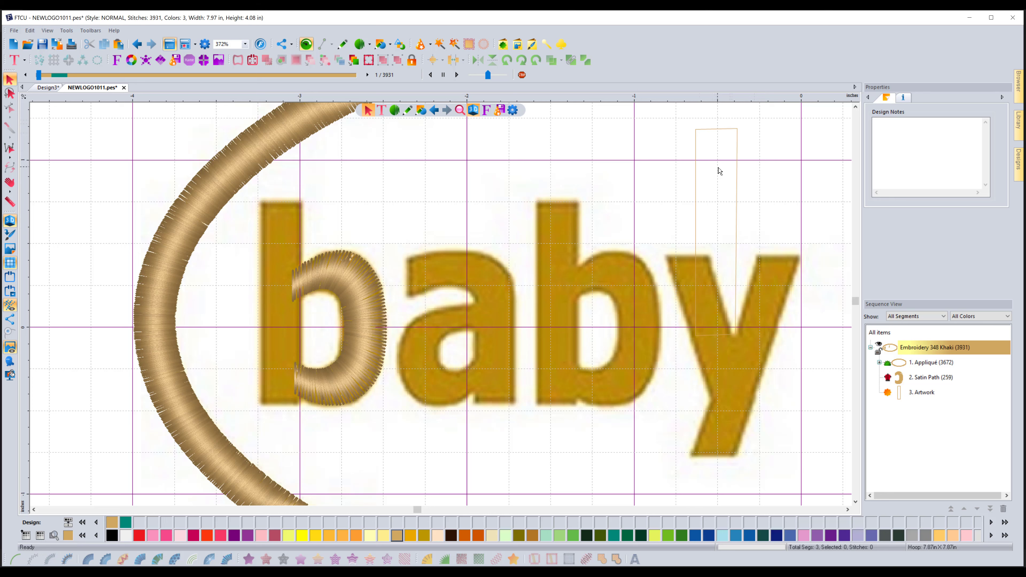
pyautogui.click(738, 252)
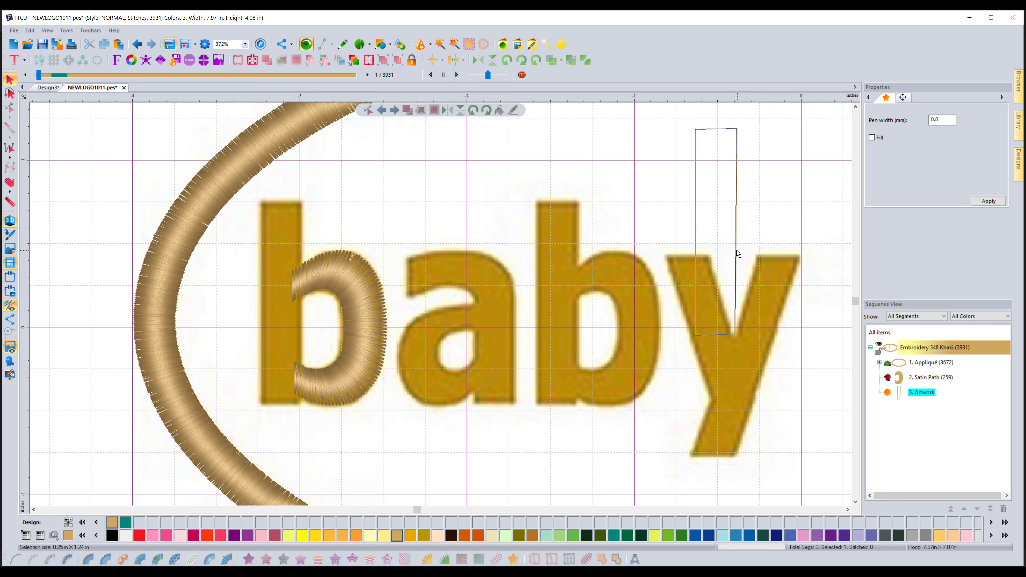
pyautogui.press('Delete')
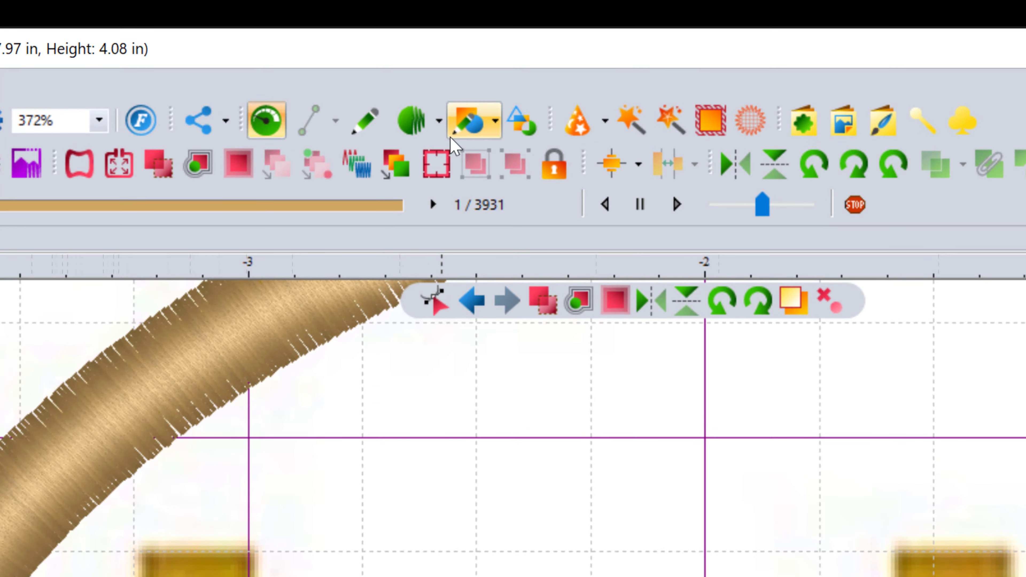
# Draw a rectangle about 0.25 by 1.23 in over the first b's stem and convert it to satin stitches
pyautogui.click(441, 98)
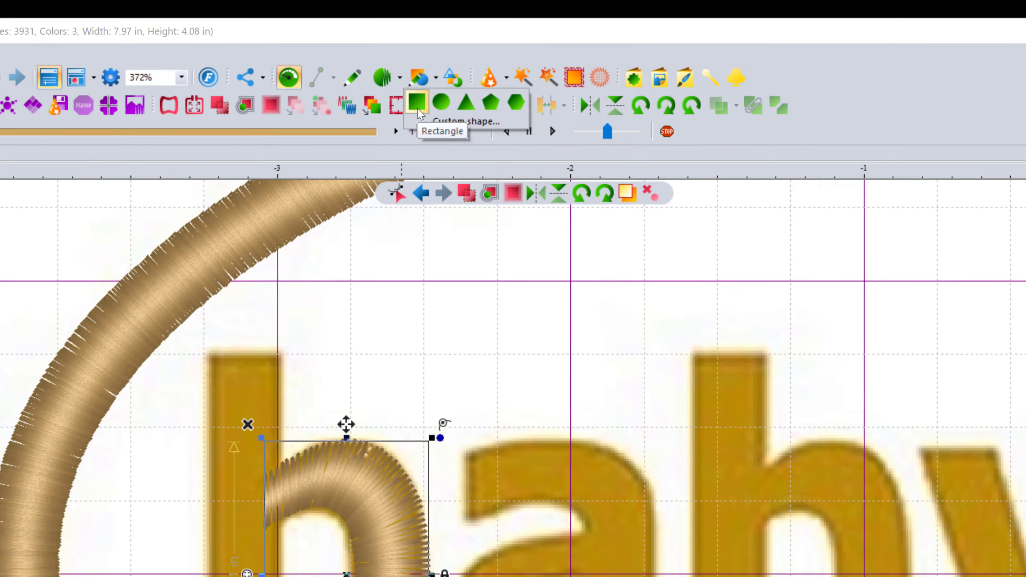
pyautogui.click(466, 170)
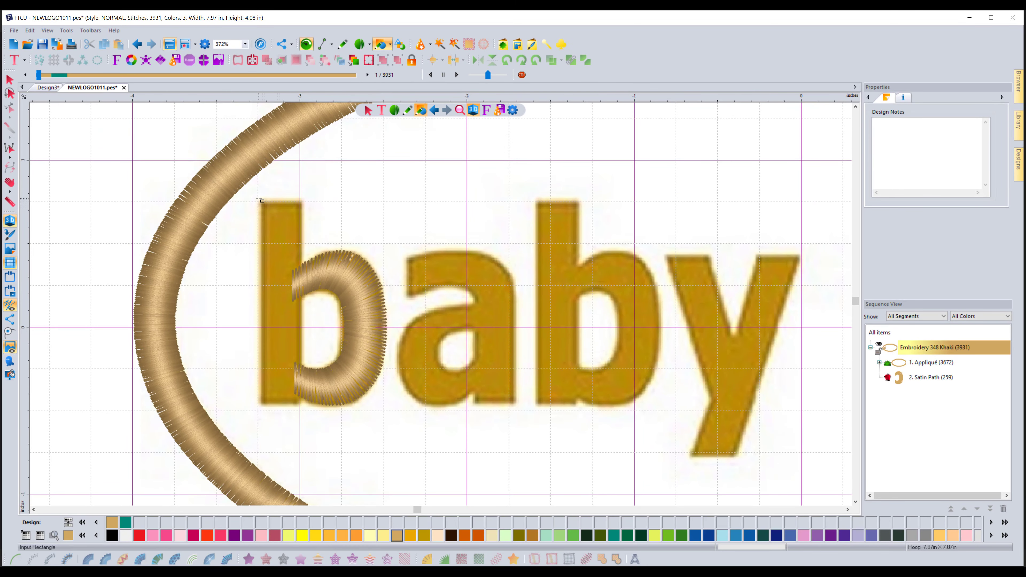
pyautogui.moveTo(258, 198); pyautogui.dragTo(300, 404)
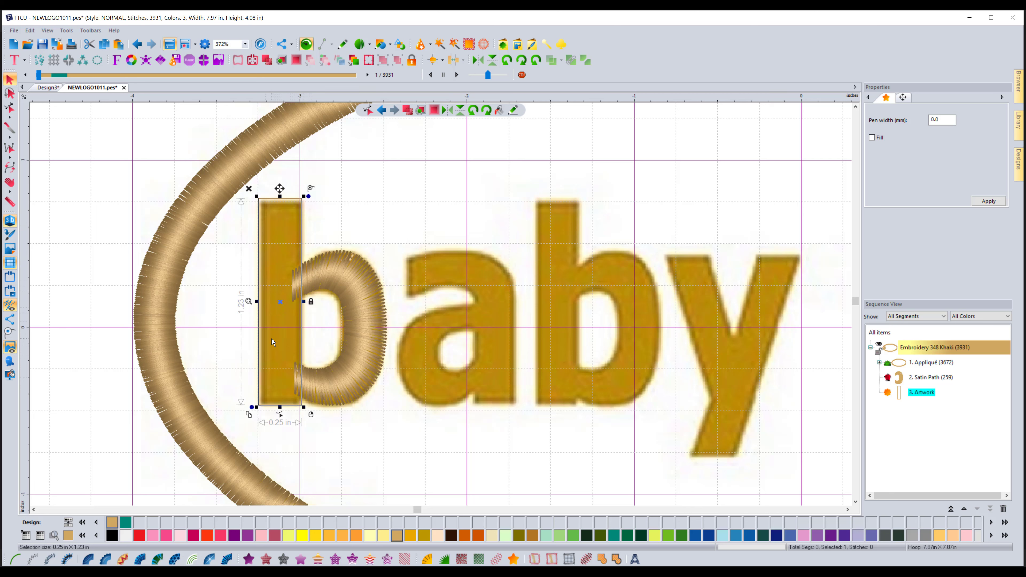
pyautogui.click(231, 556)
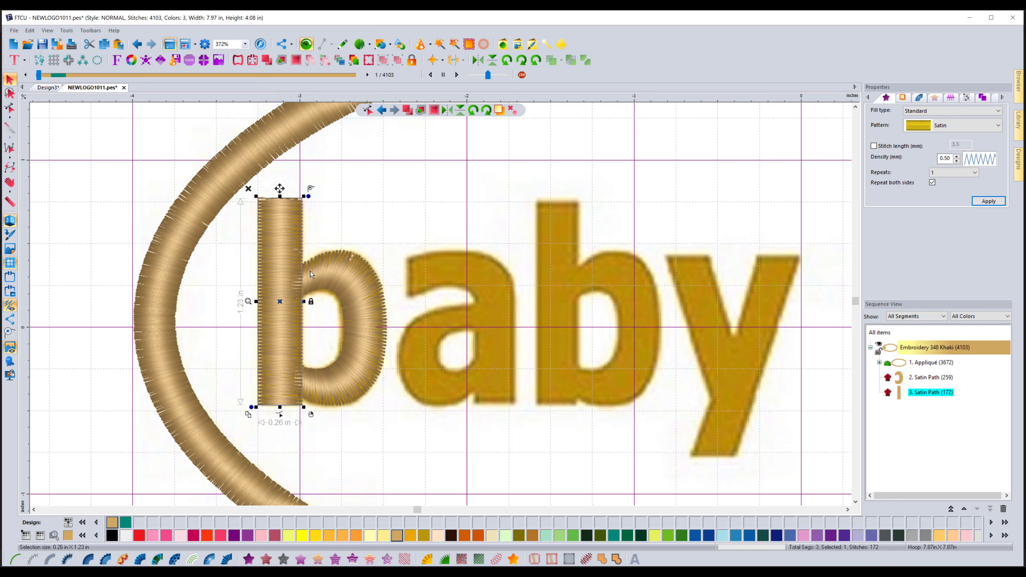
# Examine the stitched baby lock lettering up close in the jacket photo 20231224_164843.jpg and return to the design
pyautogui.click(441, 206)
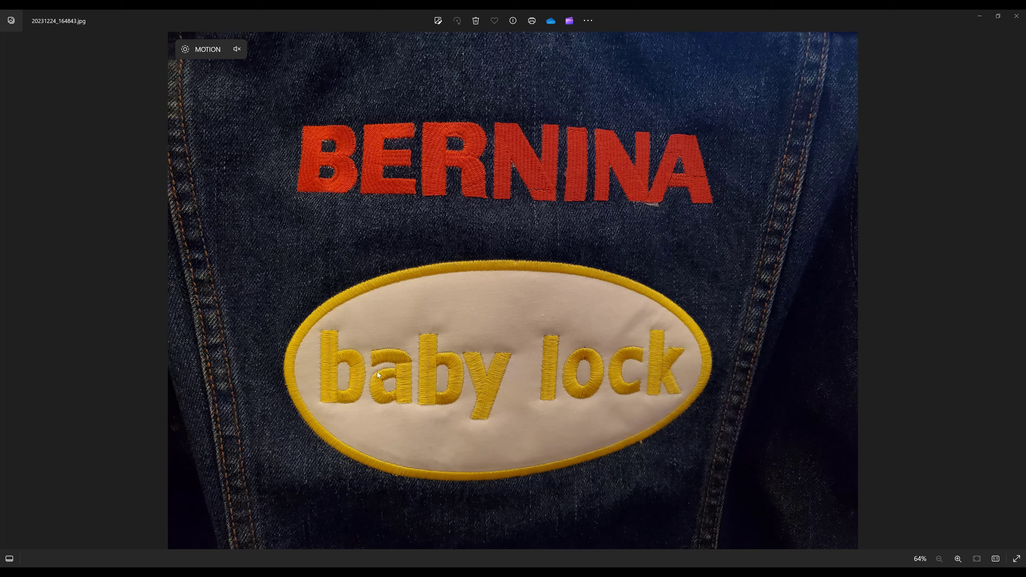
pyautogui.scroll(4, 377, 372)
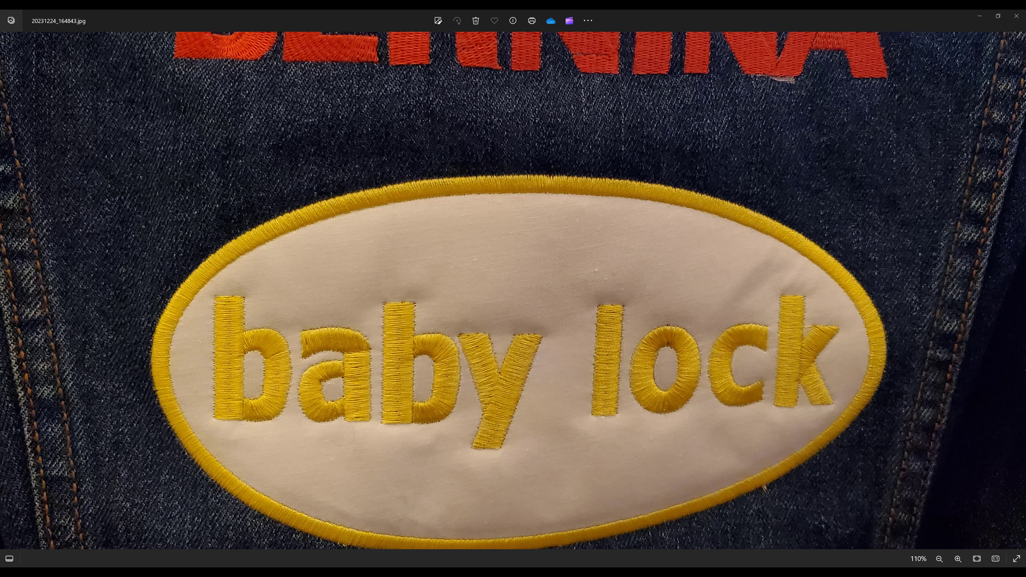
pyautogui.click(397, 544)
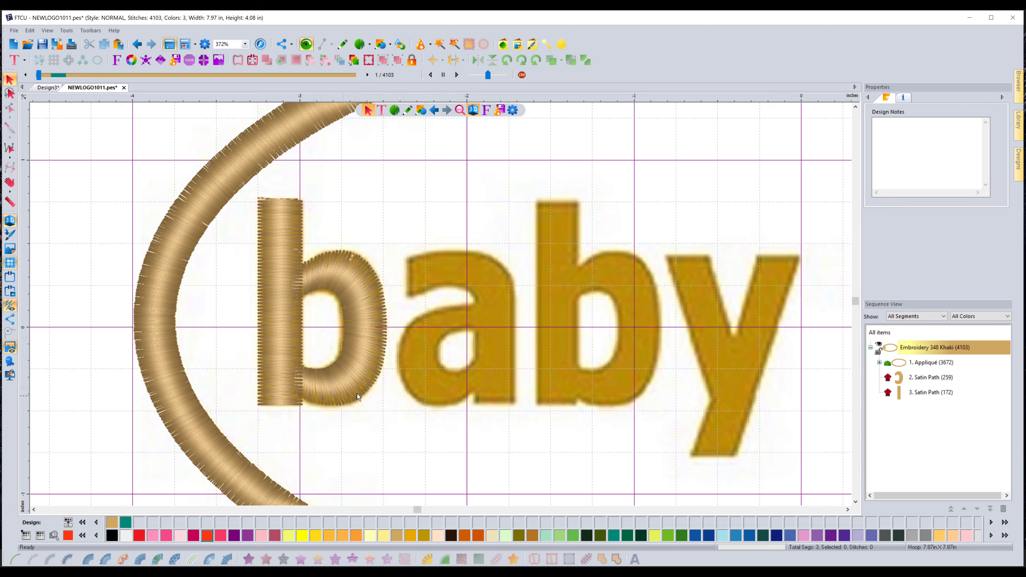
# Trace the lower bowl of the letter a with the Artwork tool as a closed straight-sided outline about 0.44 by 0.58 in
pyautogui.click(342, 44)
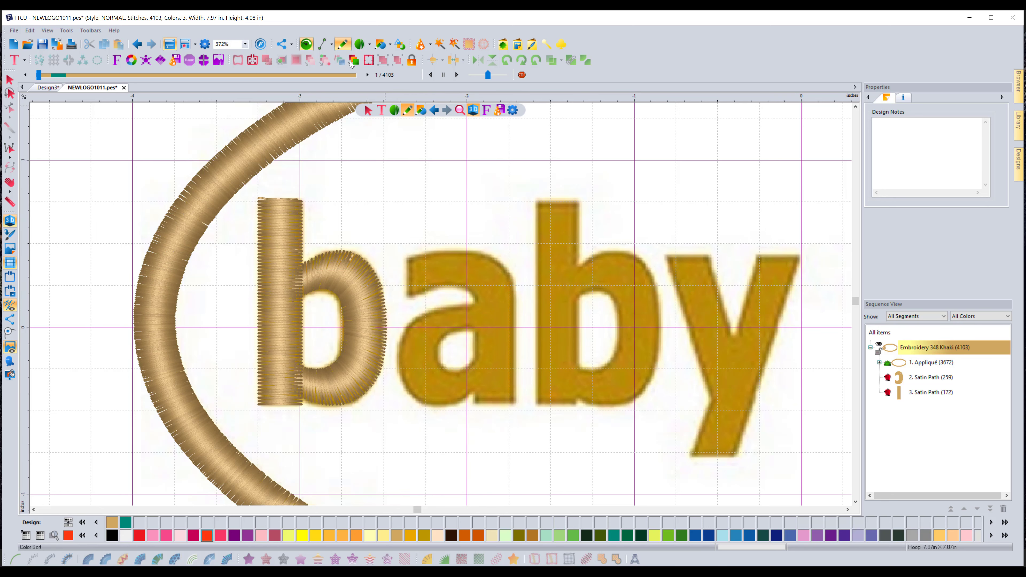
pyautogui.click(483, 302)
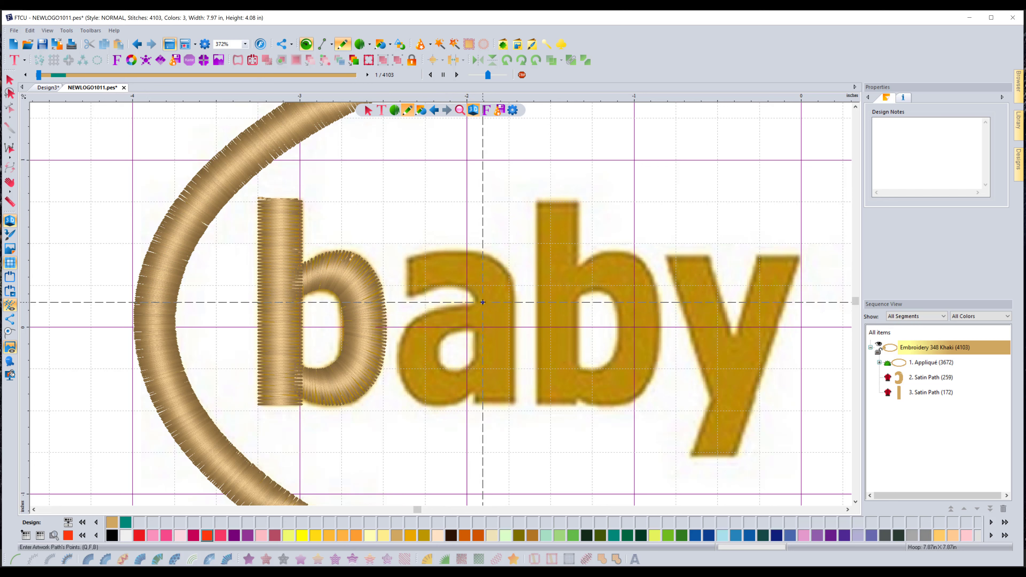
pyautogui.click(481, 328)
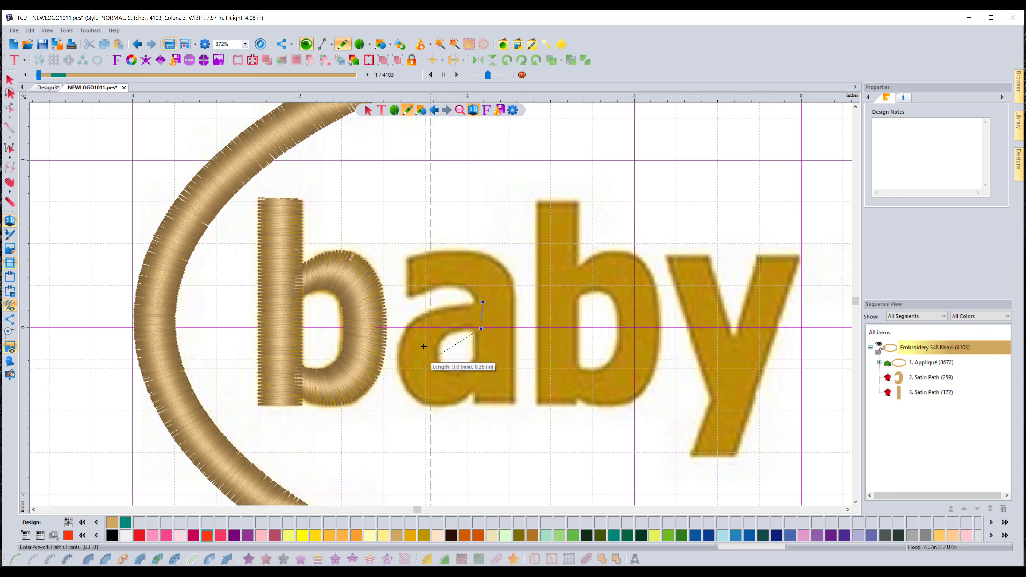
pyautogui.click(440, 341)
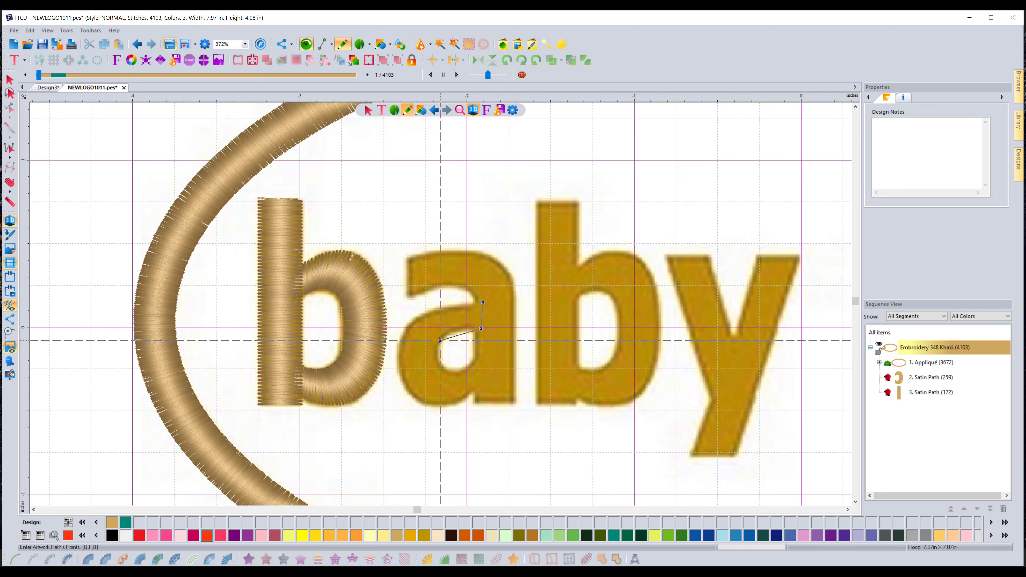
pyautogui.click(438, 363)
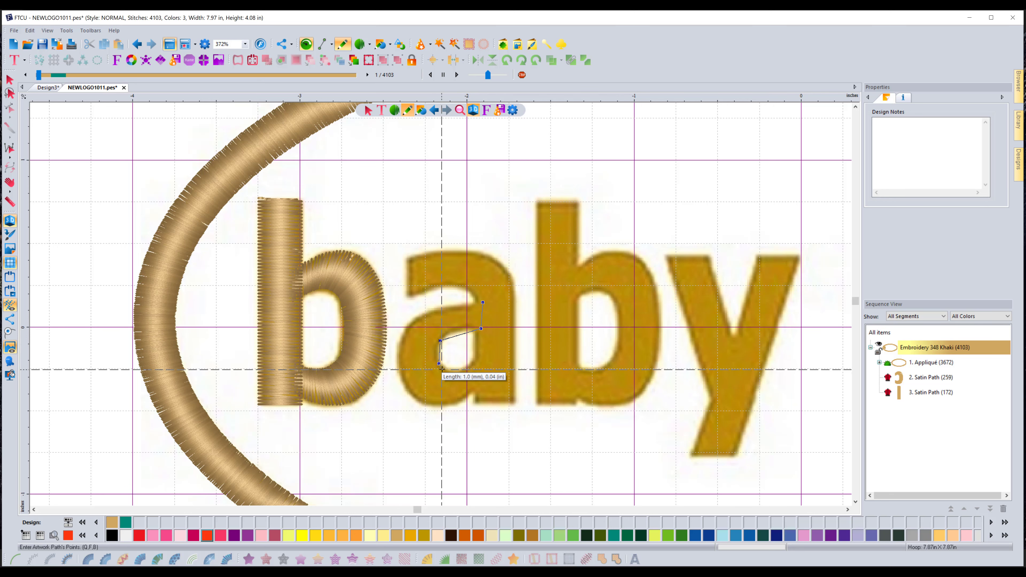
pyautogui.click(482, 358)
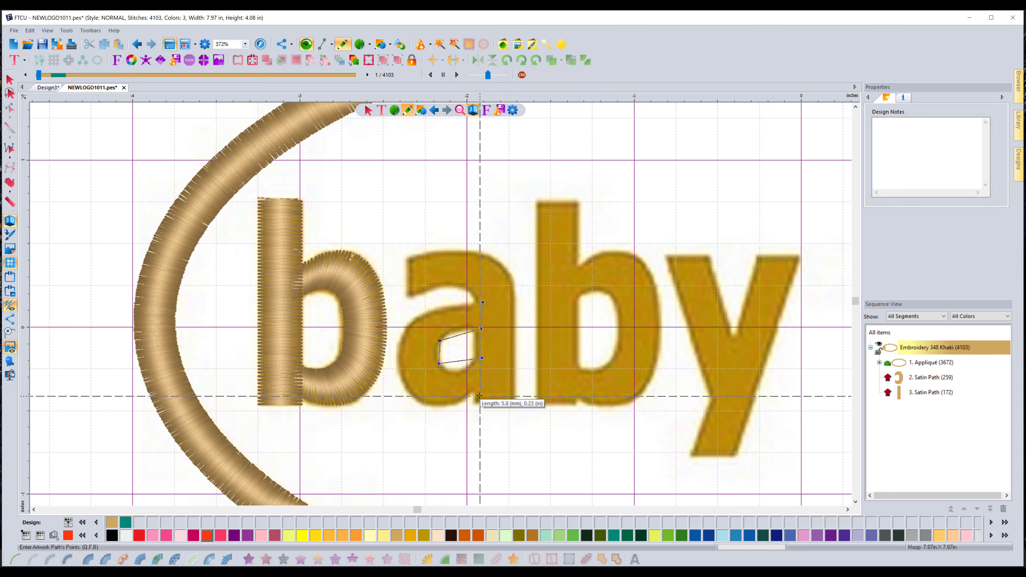
pyautogui.click(483, 386)
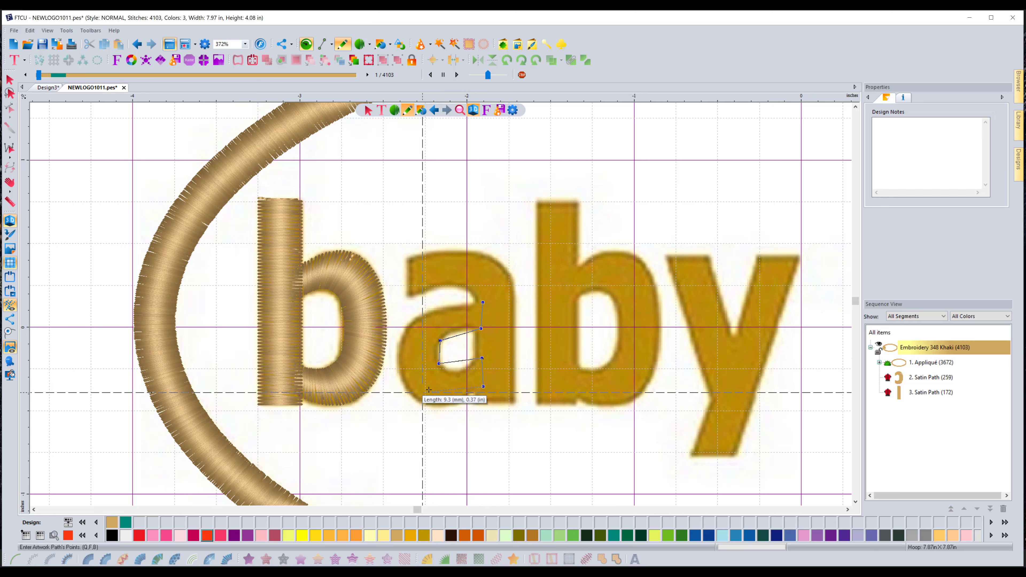
pyautogui.click(411, 399)
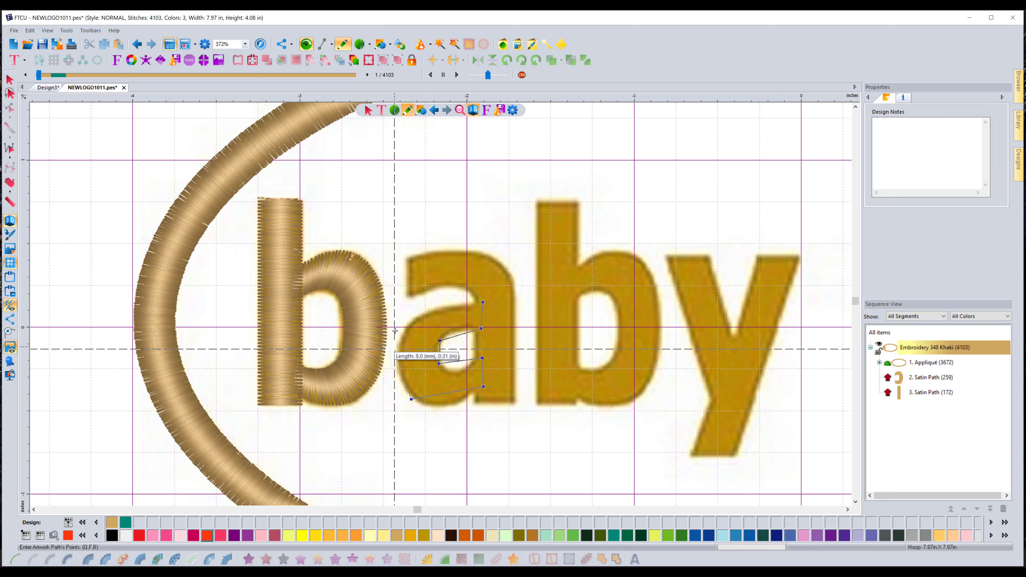
pyautogui.click(408, 327)
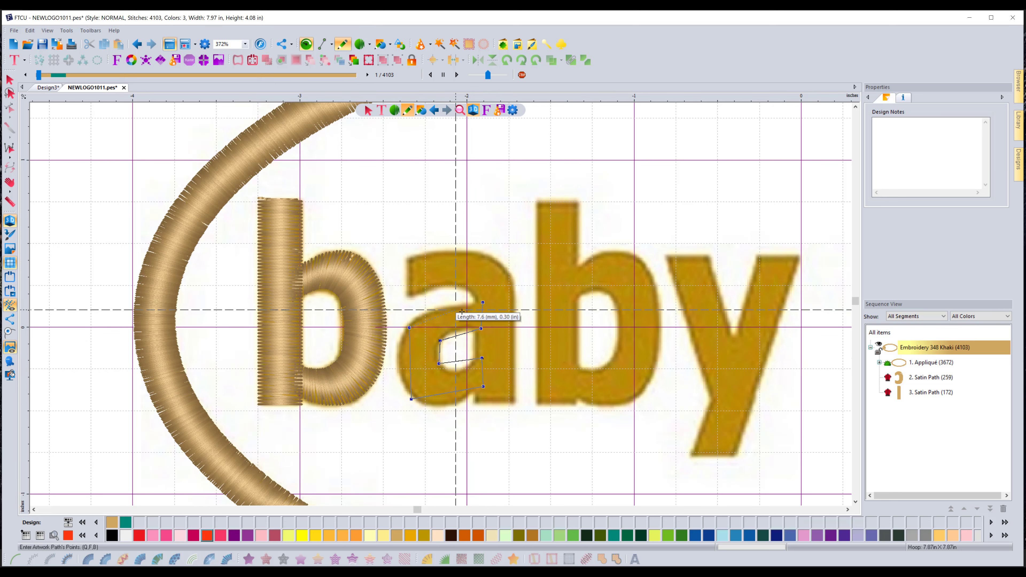
pyautogui.click(482, 302)
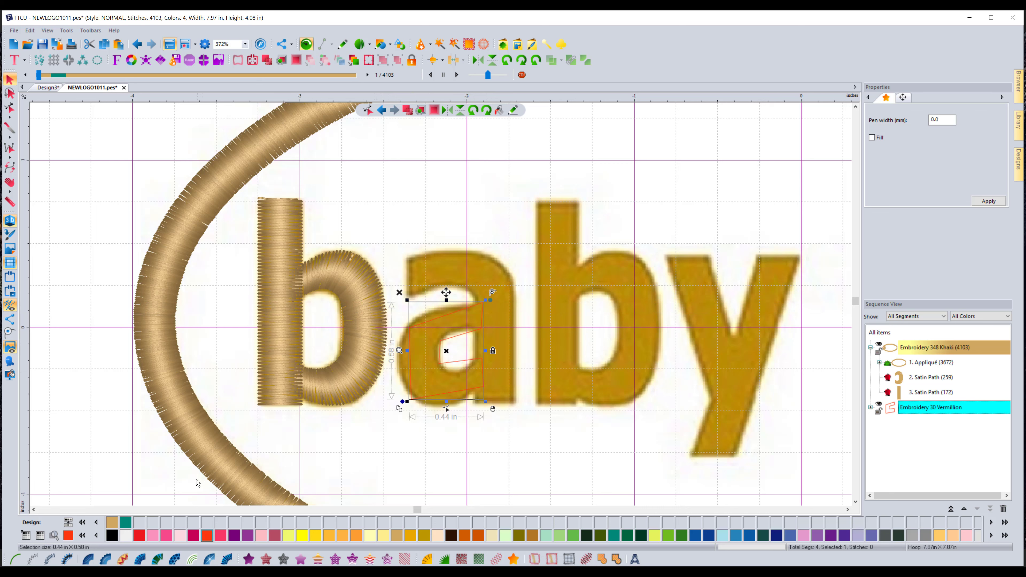
# Recolor the traced bowl outline to Khaki 348 and curve its upper and outer left edges along the letter a's bowl
pyautogui.click(111, 522)
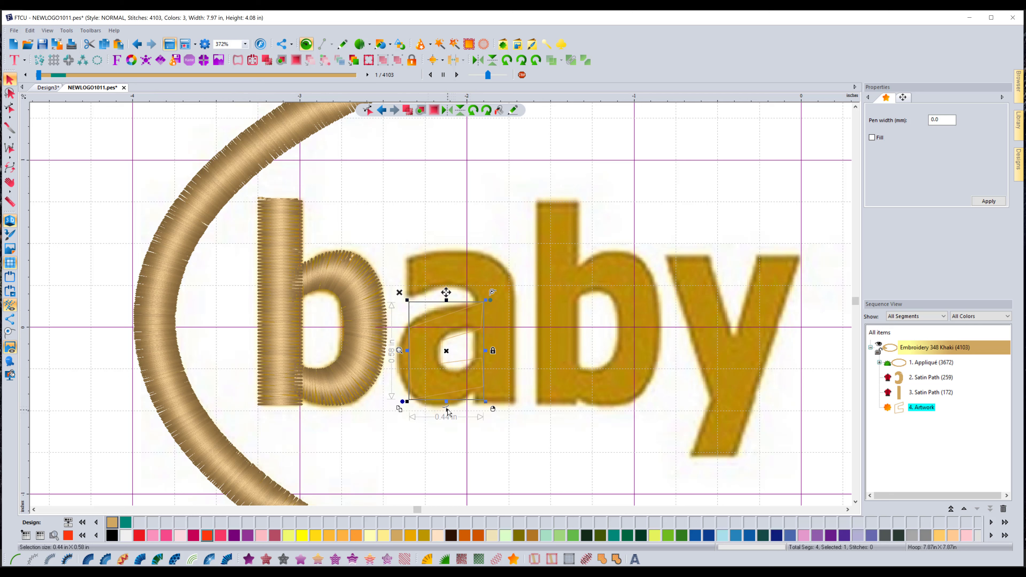
pyautogui.click(447, 409)
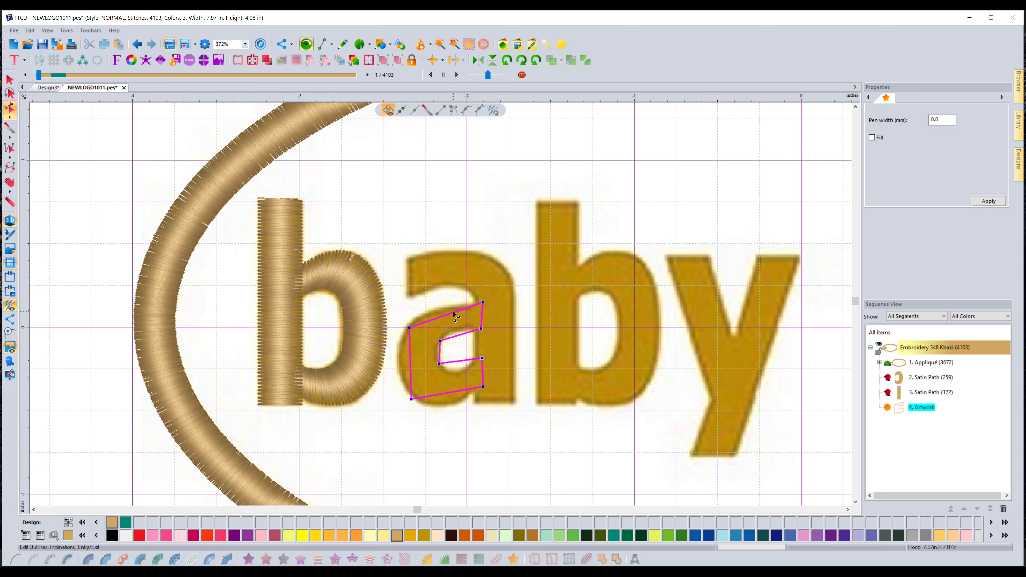
pyautogui.moveTo(453, 315); pyautogui.dragTo(399, 358)
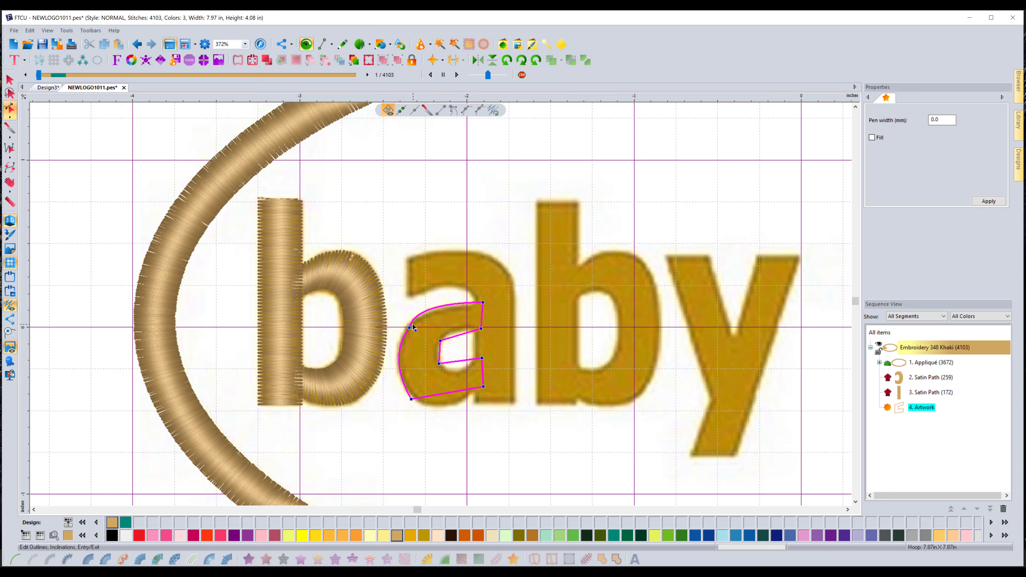
pyautogui.click(408, 328)
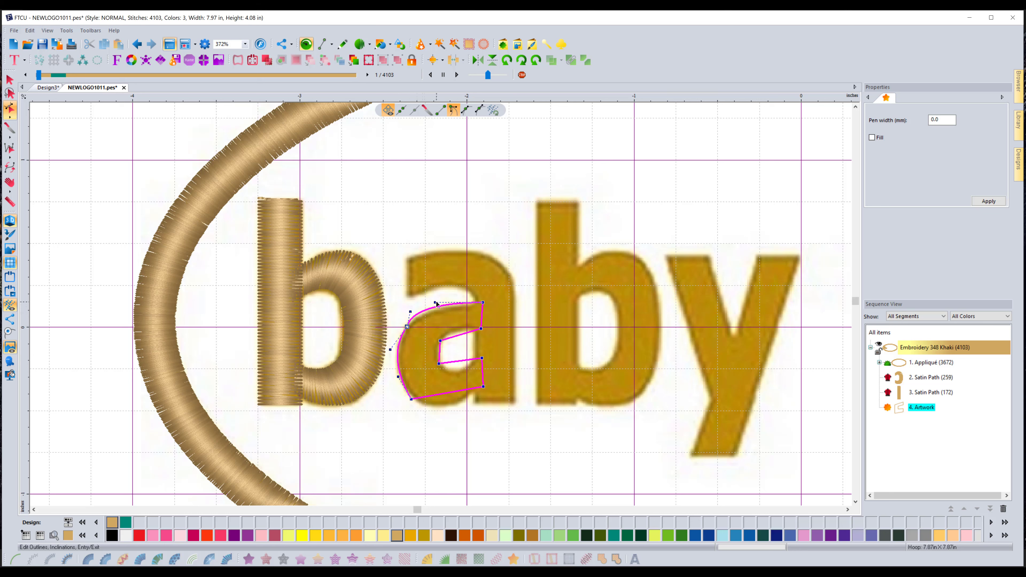
pyautogui.moveTo(435, 302); pyautogui.dragTo(412, 315)
pyautogui.click(408, 328)
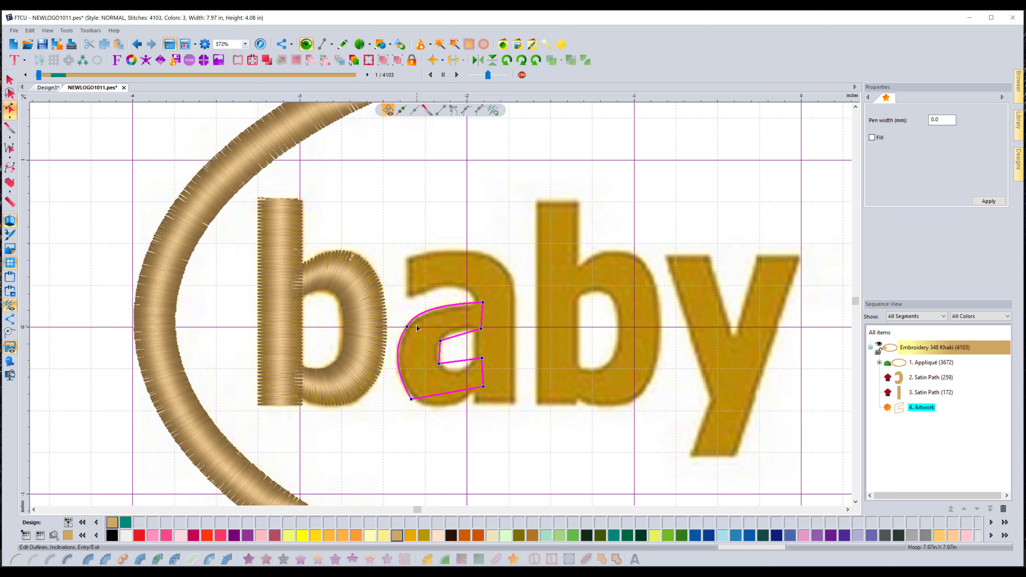
pyautogui.click(407, 327)
pyautogui.moveTo(413, 313); pyautogui.dragTo(416, 313)
# Round the bottom of the a's bowl outline, delete its lower-left node and smooth the outer edge into one continuous curve
pyautogui.moveTo(453, 402)
pyautogui.mouseDown()
pyautogui.moveTo(483, 379)
pyautogui.moveTo(444, 407)
pyautogui.mouseUp()
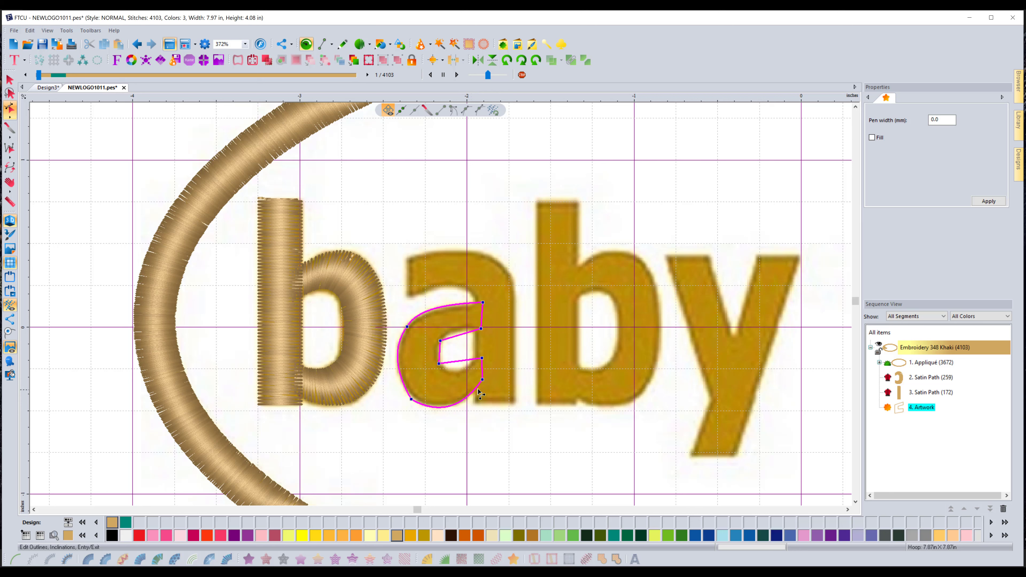
pyautogui.click(411, 400)
pyautogui.moveTo(443, 416); pyautogui.dragTo(412, 398)
pyautogui.click(413, 398)
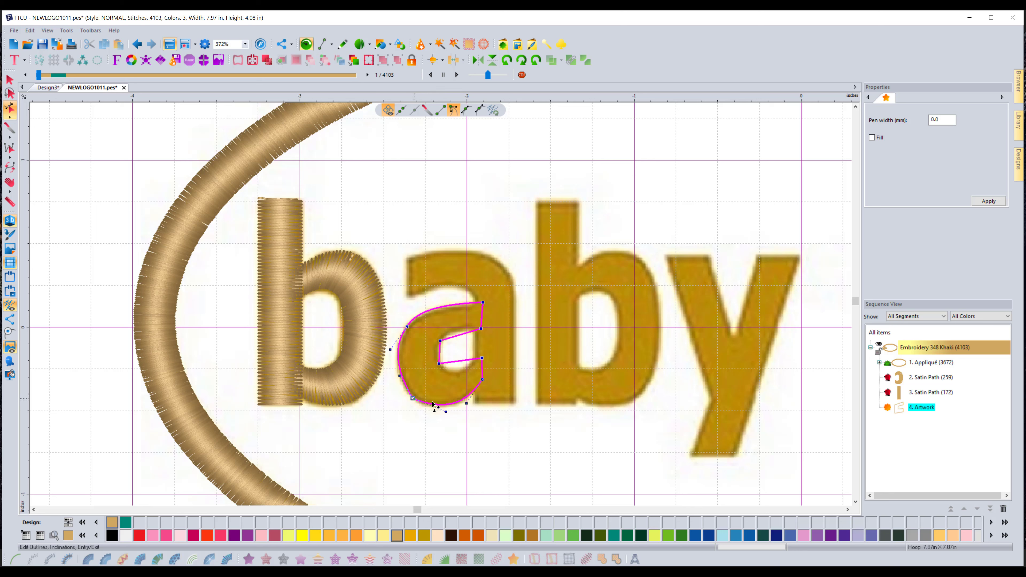
pyautogui.press('Delete')
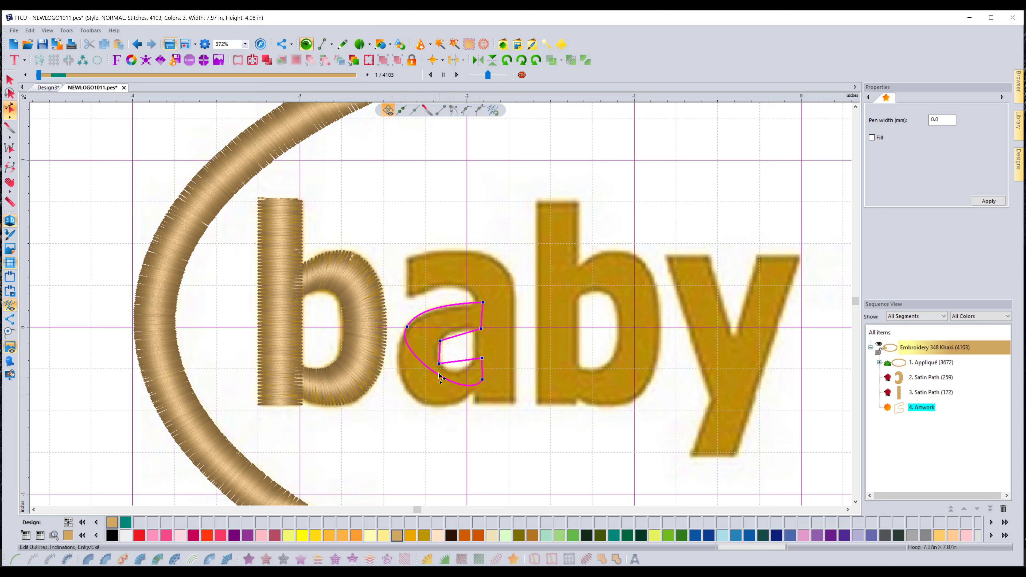
pyautogui.moveTo(438, 374); pyautogui.dragTo(421, 401)
pyautogui.click(407, 326)
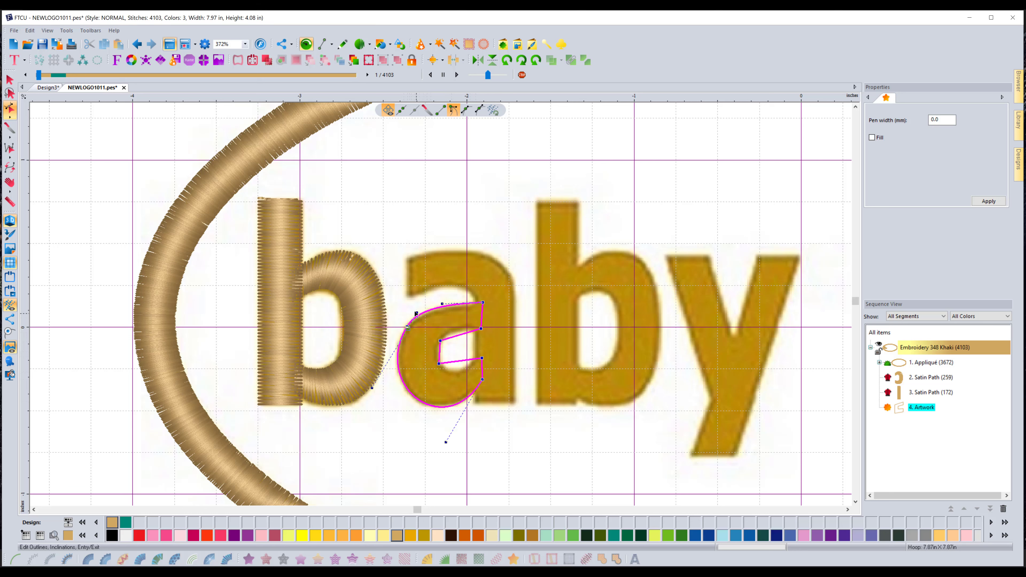
pyautogui.moveTo(418, 312); pyautogui.dragTo(407, 328)
# Curve the outline's inner edges around the a's counter and convert the roughly 0.51 by 0.62 in bowl to satin stitches
pyautogui.moveTo(456, 365); pyautogui.dragTo(455, 374)
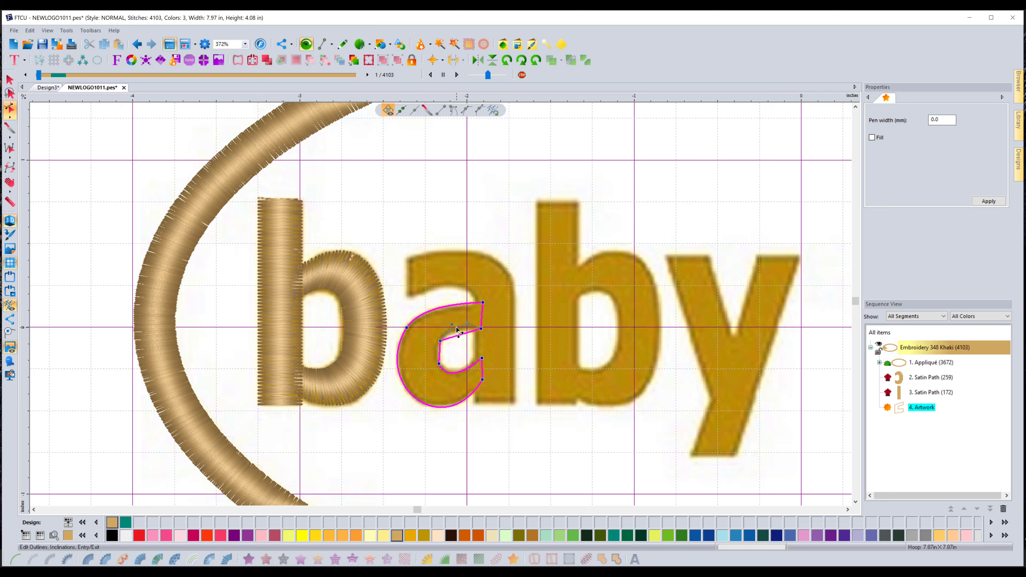
pyautogui.moveTo(458, 334); pyautogui.dragTo(456, 373)
pyautogui.click(441, 409)
pyautogui.moveTo(481, 302); pyautogui.dragTo(481, 304)
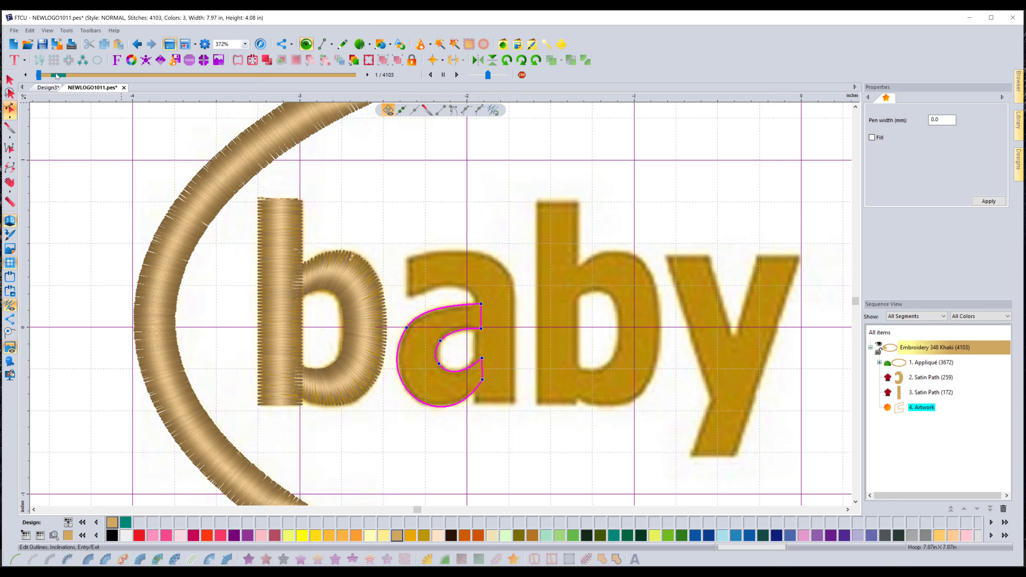
pyautogui.click(9, 80)
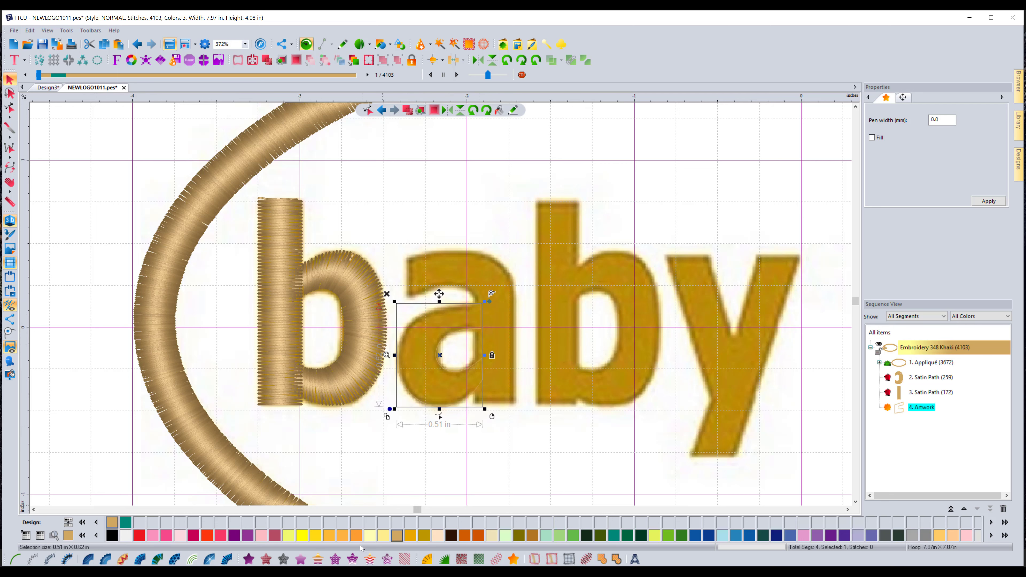
pyautogui.click(87, 559)
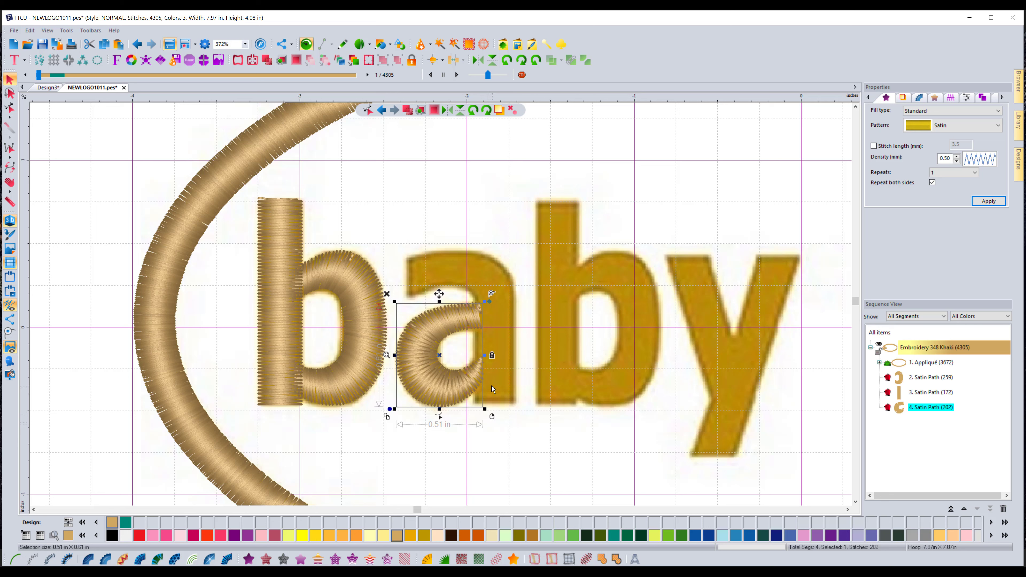
# Adjust the stitch inclination lines near the two open ends of the a's satin bowl
pyautogui.click(440, 415)
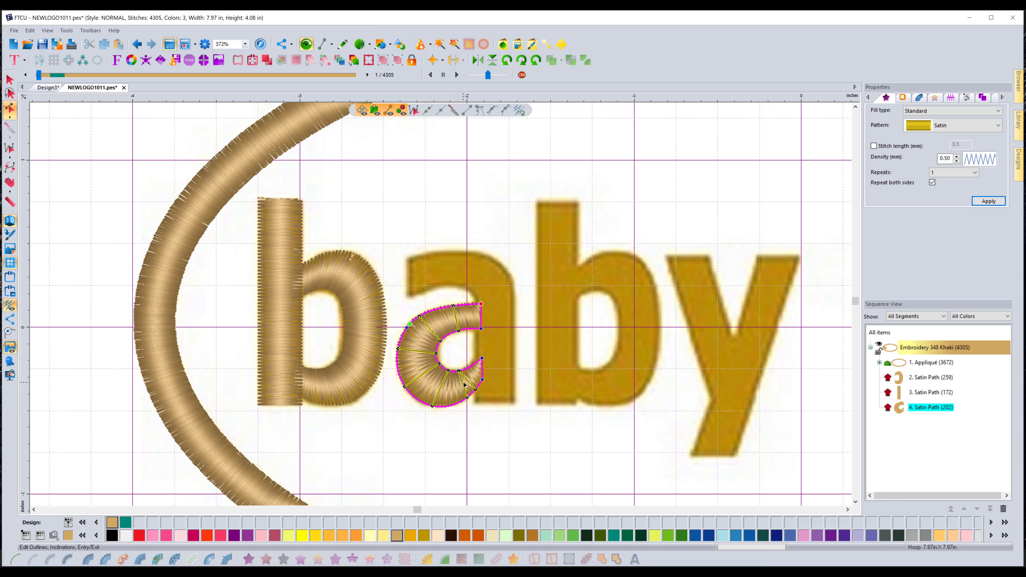
pyautogui.click(482, 312)
pyautogui.moveTo(454, 305); pyautogui.dragTo(475, 329)
pyautogui.rightClick(500, 321)
pyautogui.moveTo(475, 363); pyautogui.dragTo(478, 390)
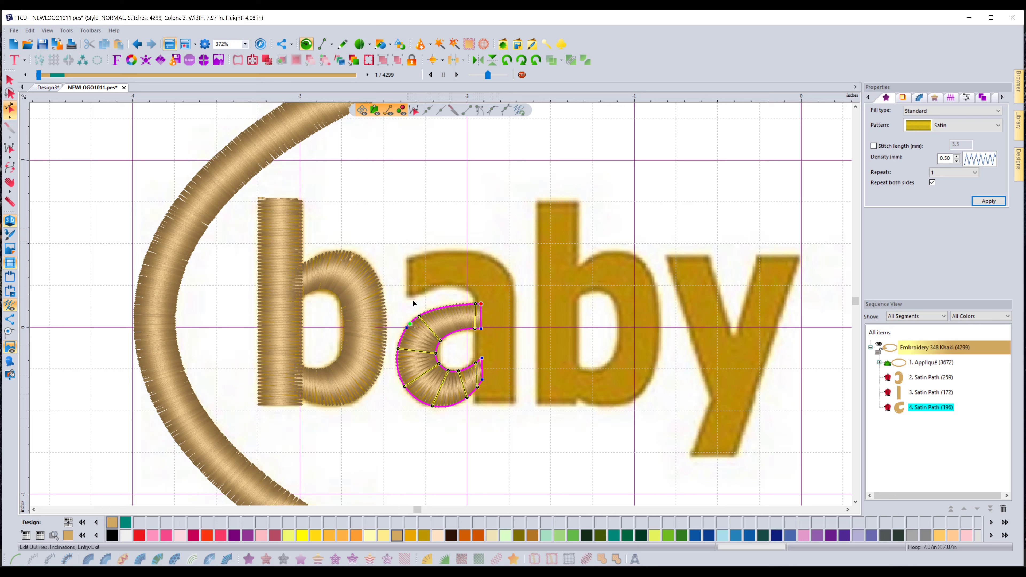
# Trace the a's upper arch and right stem with the Artwork tool as a closed straight-sided outline about 0.65 in wide
pyautogui.click(344, 44)
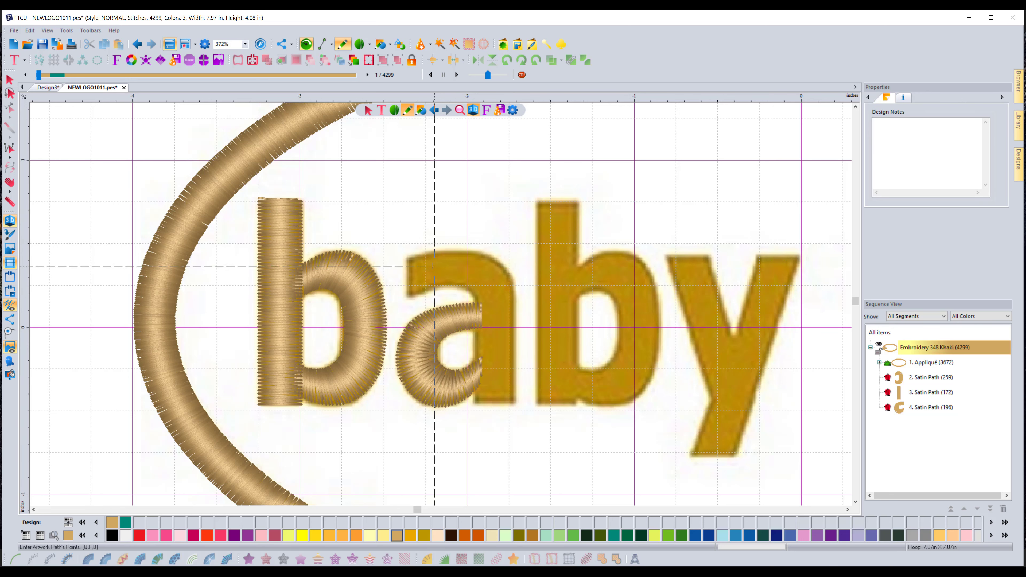
pyautogui.click(408, 257)
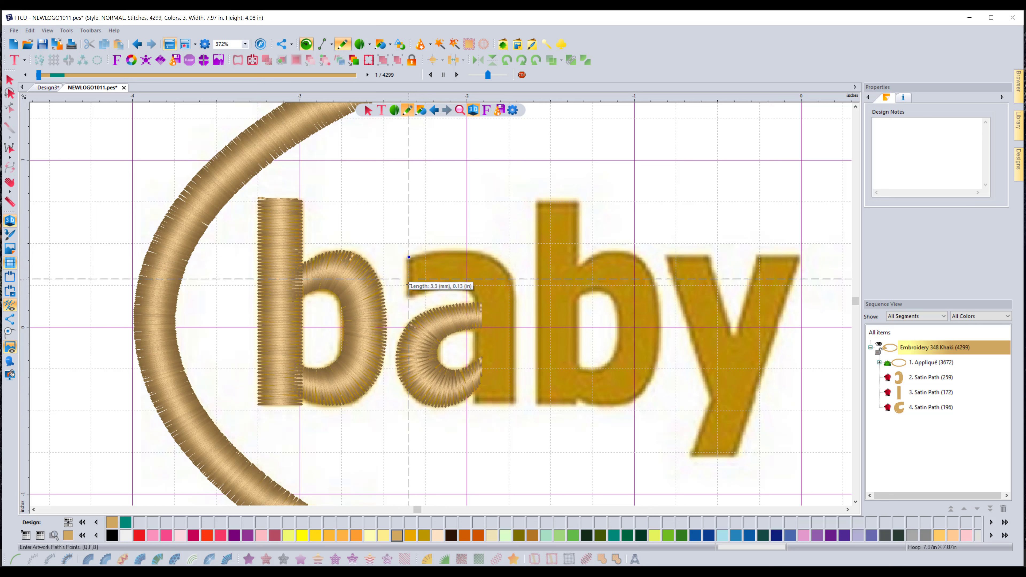
pyautogui.click(408, 299)
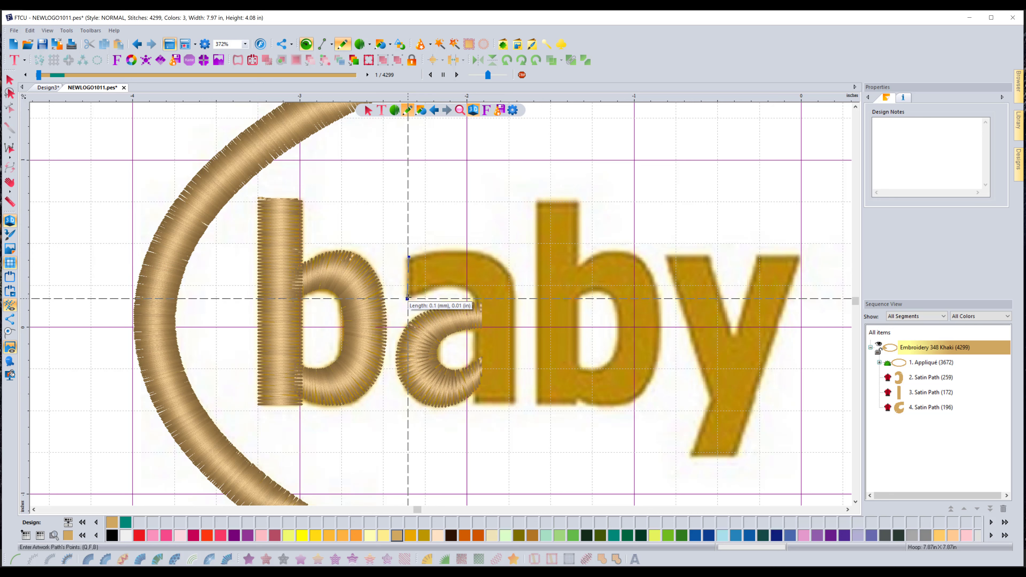
pyautogui.click(475, 297)
pyautogui.click(473, 404)
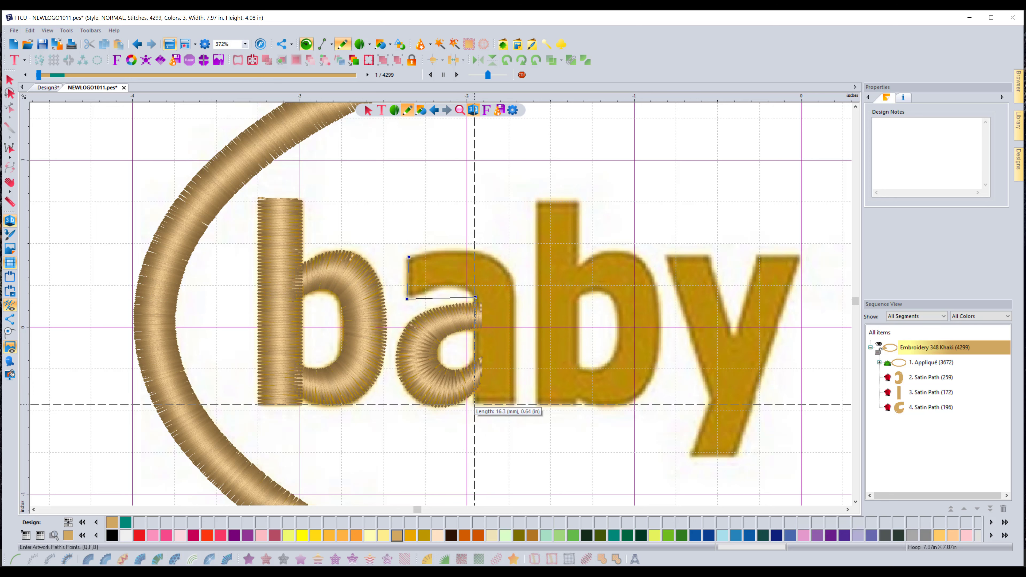
pyautogui.click(516, 404)
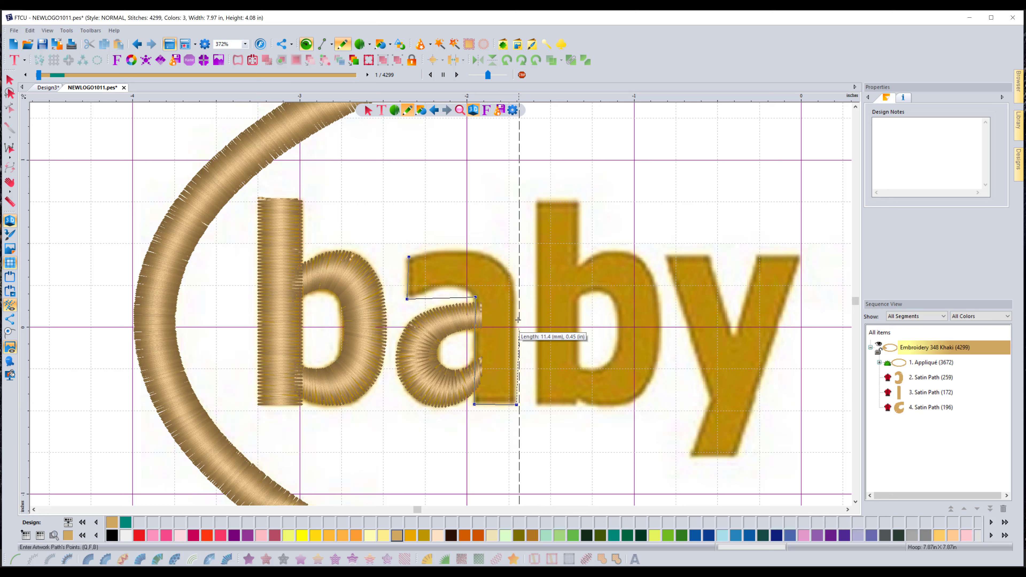
pyautogui.click(516, 279)
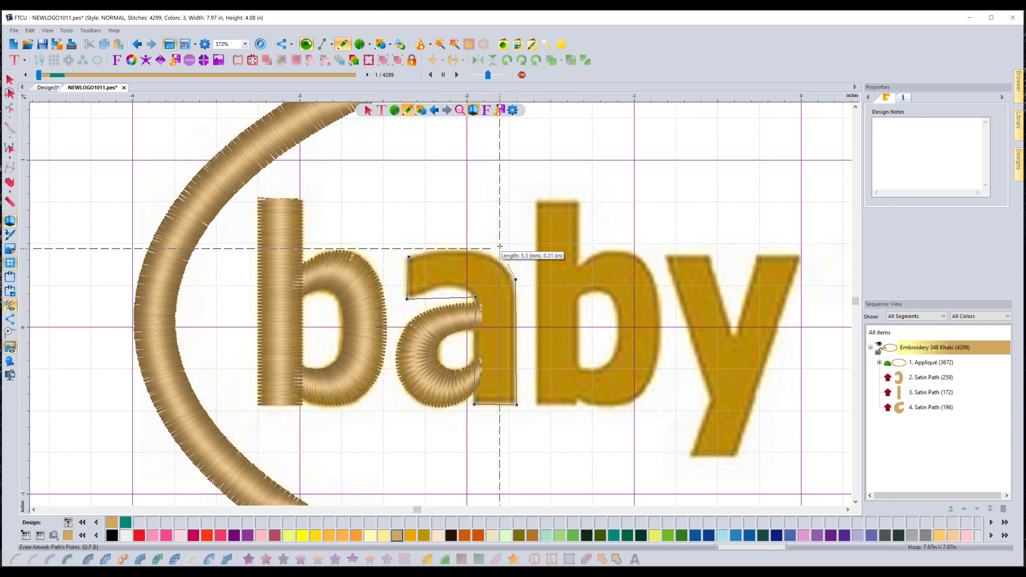
pyautogui.press('Return')
# Curve the upper and lower edges of the a's arch to match the backdrop and convert the outline to satin stitches
pyautogui.click(463, 414)
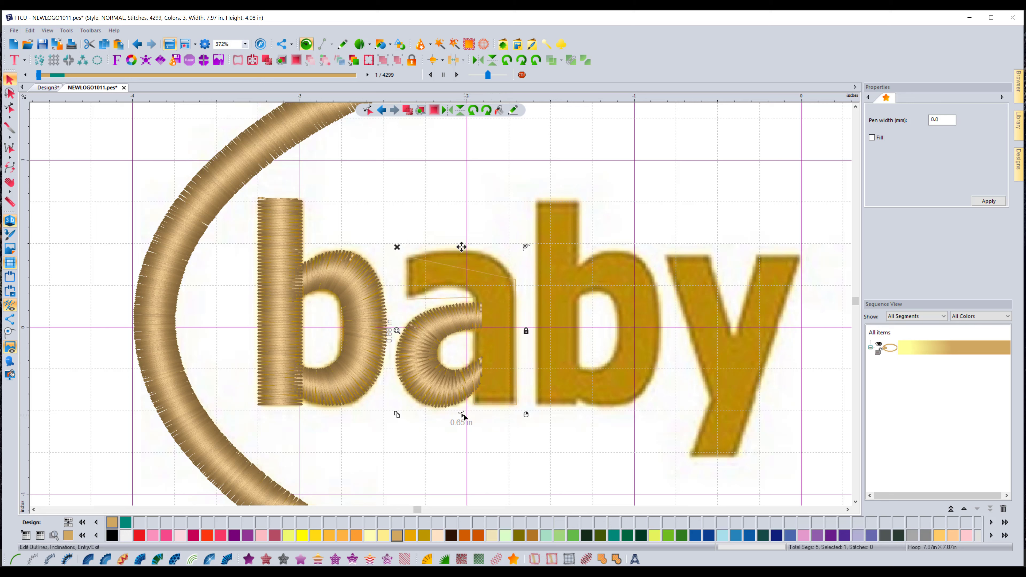
pyautogui.moveTo(463, 268); pyautogui.dragTo(483, 257)
pyautogui.moveTo(458, 298); pyautogui.dragTo(456, 286)
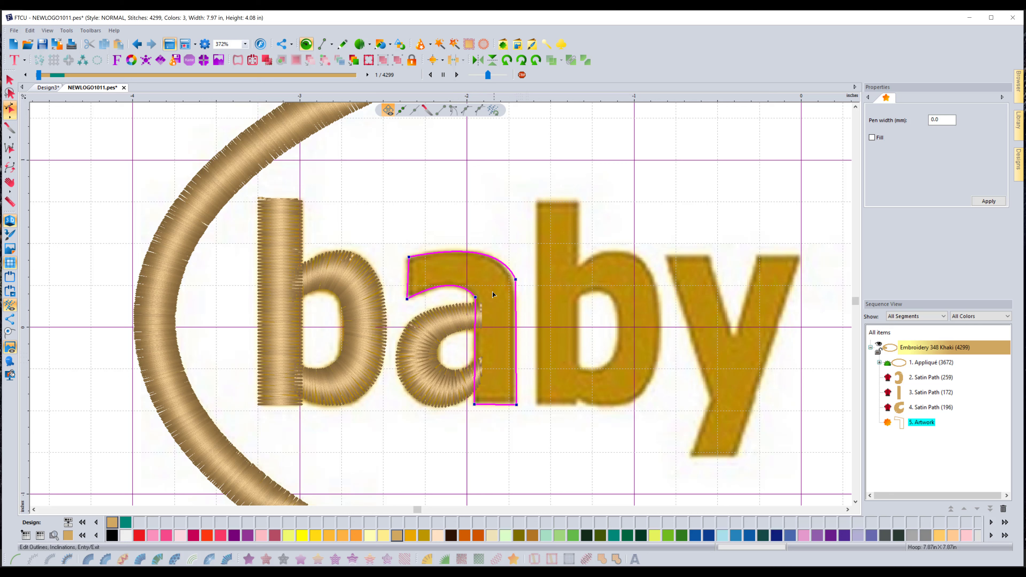
pyautogui.click(9, 79)
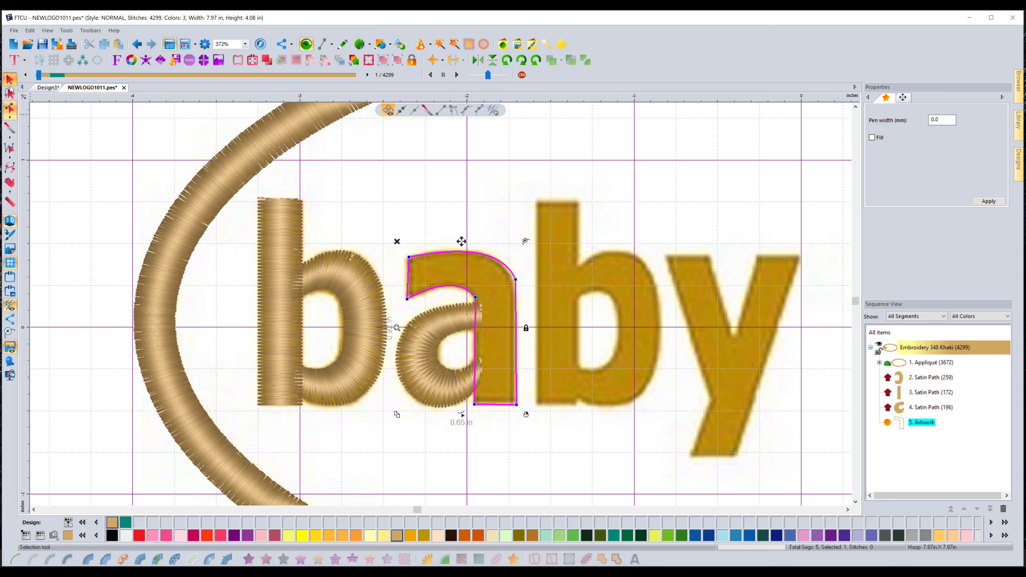
pyautogui.click(227, 559)
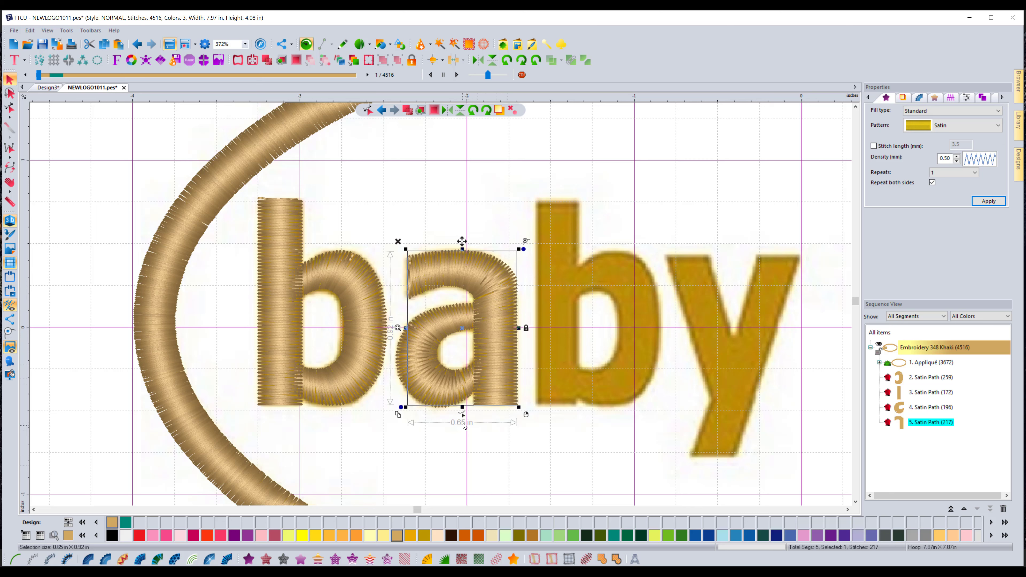
# Delete the inclination line at the upper bend of the a's satin arch and reposition the neighboring line across the corner
pyautogui.click(462, 415)
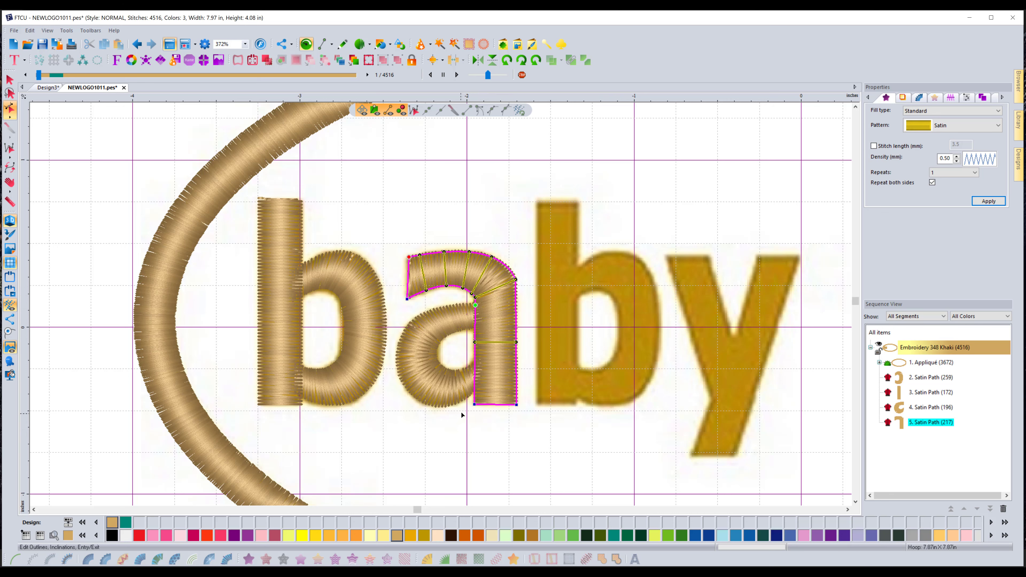
pyautogui.rightClick(492, 261)
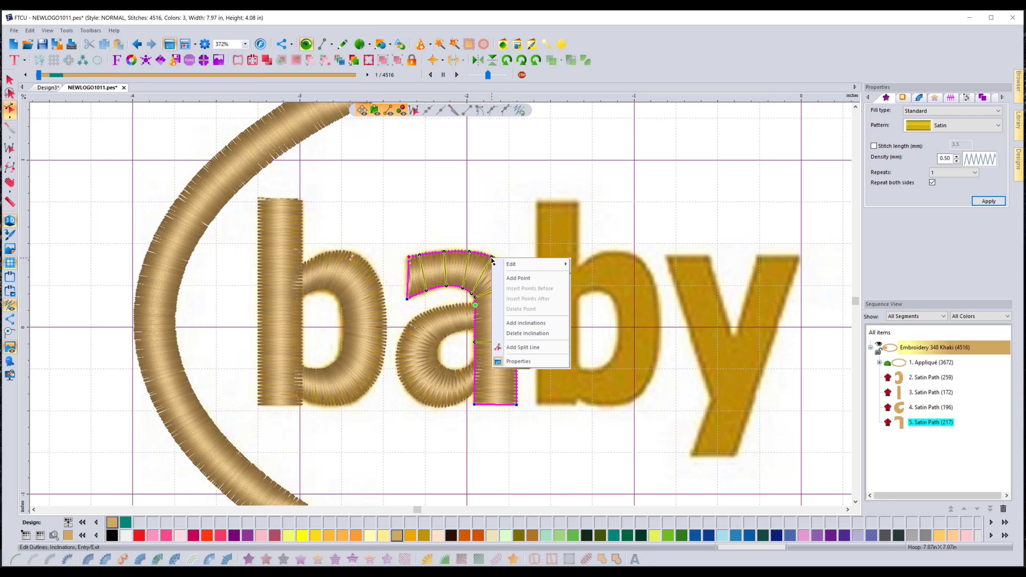
pyautogui.click(521, 335)
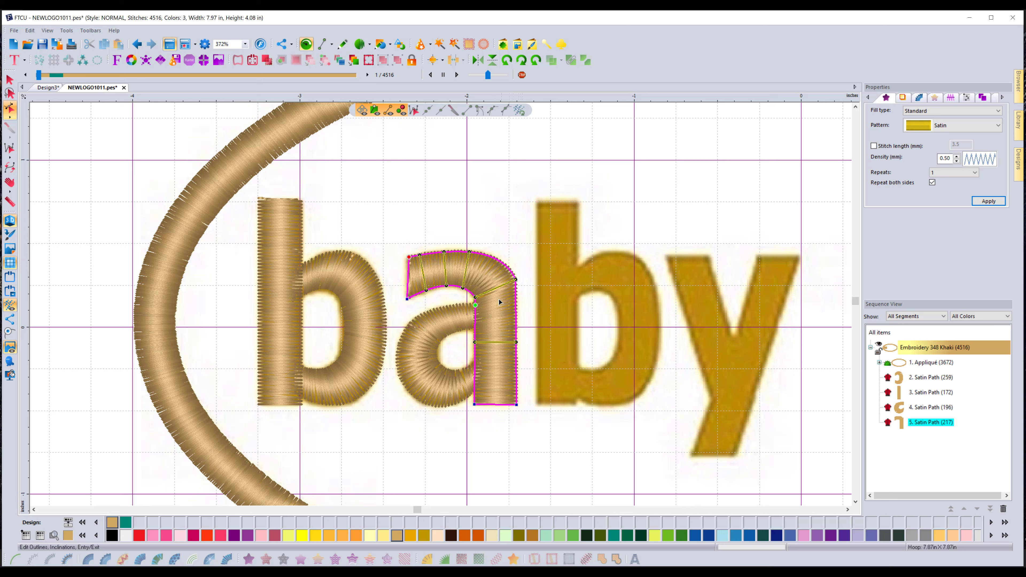
pyautogui.moveTo(515, 280); pyautogui.dragTo(475, 305)
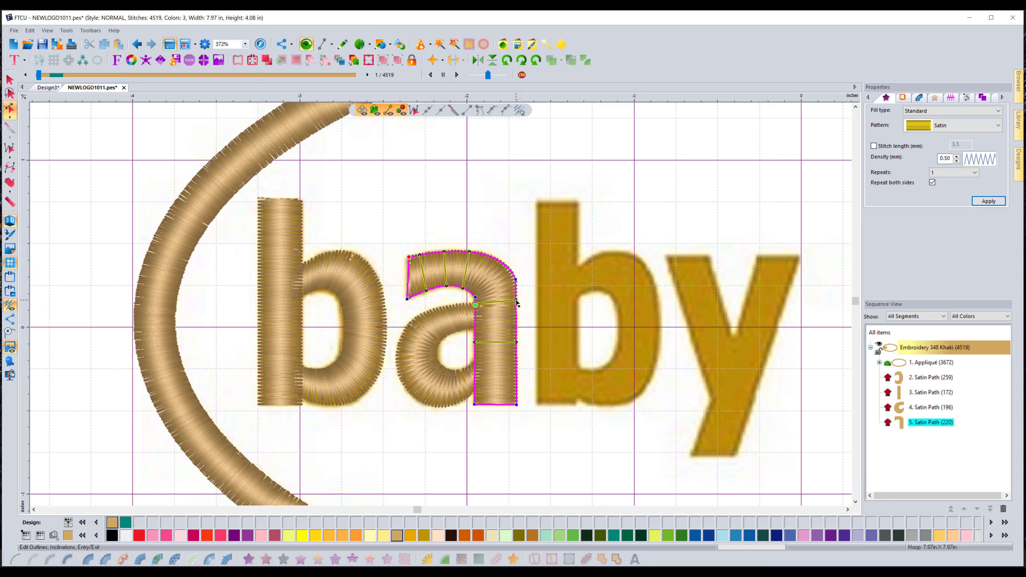
pyautogui.moveTo(516, 299); pyautogui.dragTo(510, 270)
pyautogui.moveTo(475, 305); pyautogui.dragTo(475, 296)
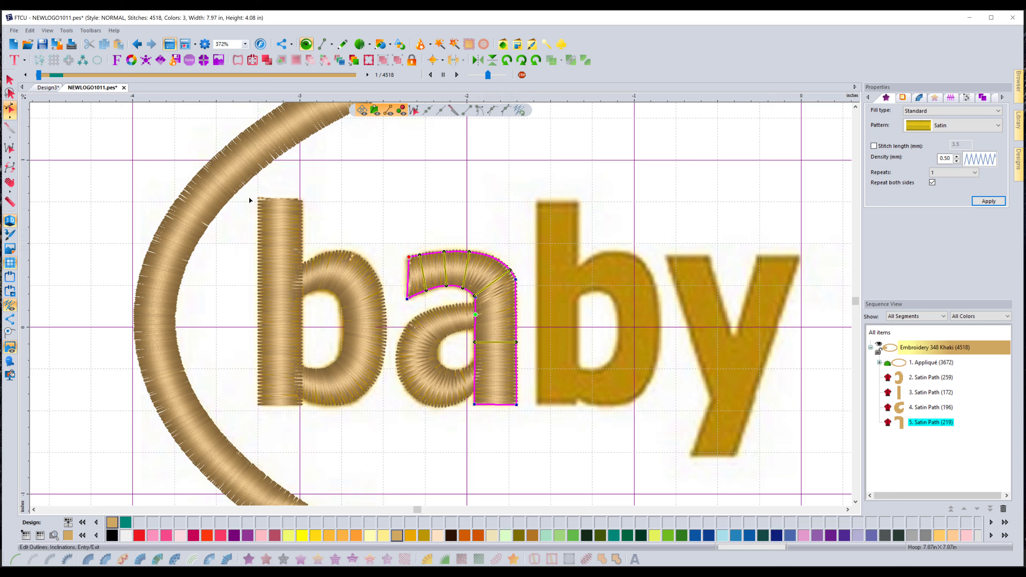
pyautogui.click(10, 80)
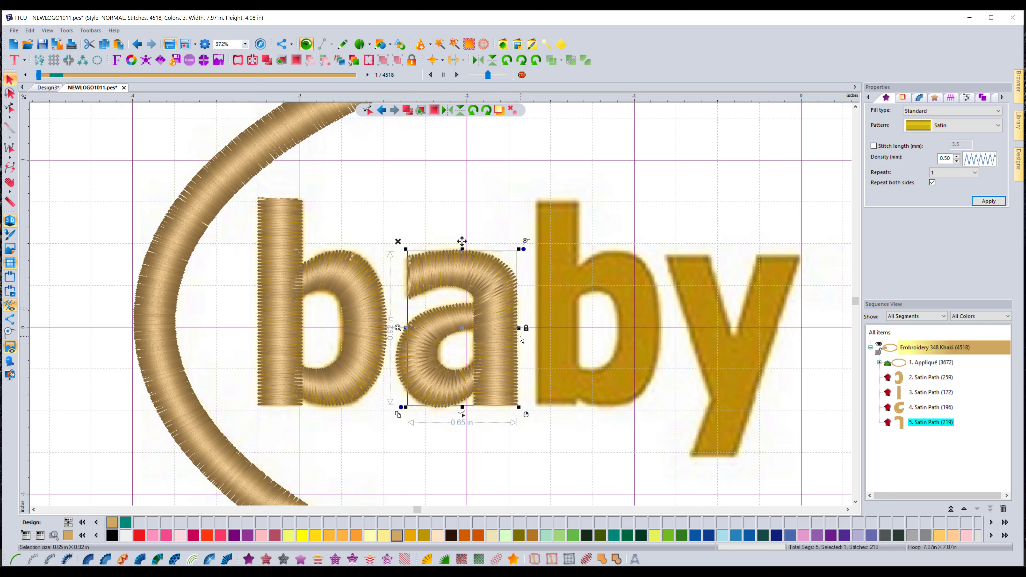
pyautogui.click(561, 302)
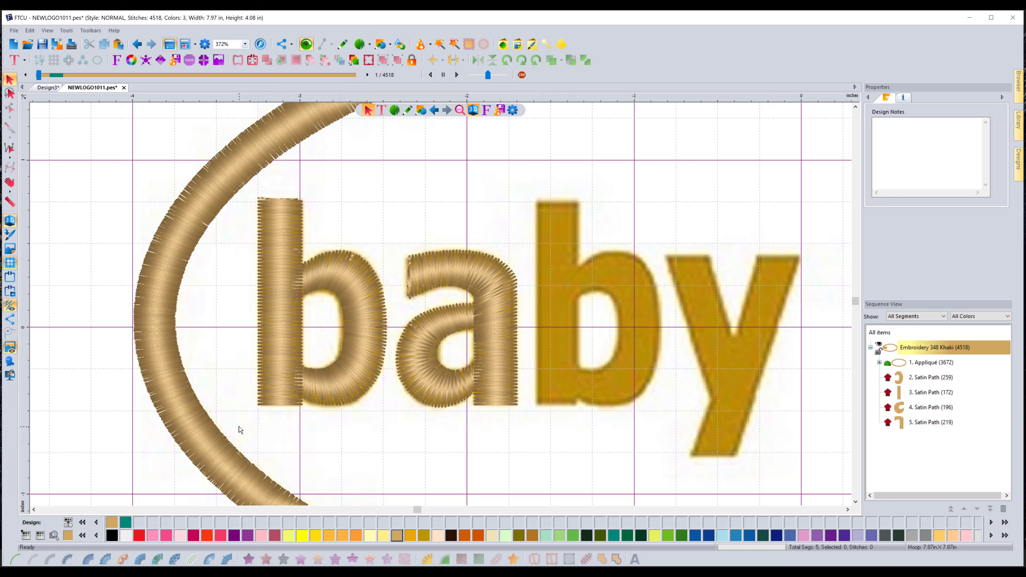
# Duplicate the first b's satin stem and bowl and place the copy over the second b in the backdrop
pyautogui.moveTo(239, 427); pyautogui.dragTo(397, 182)
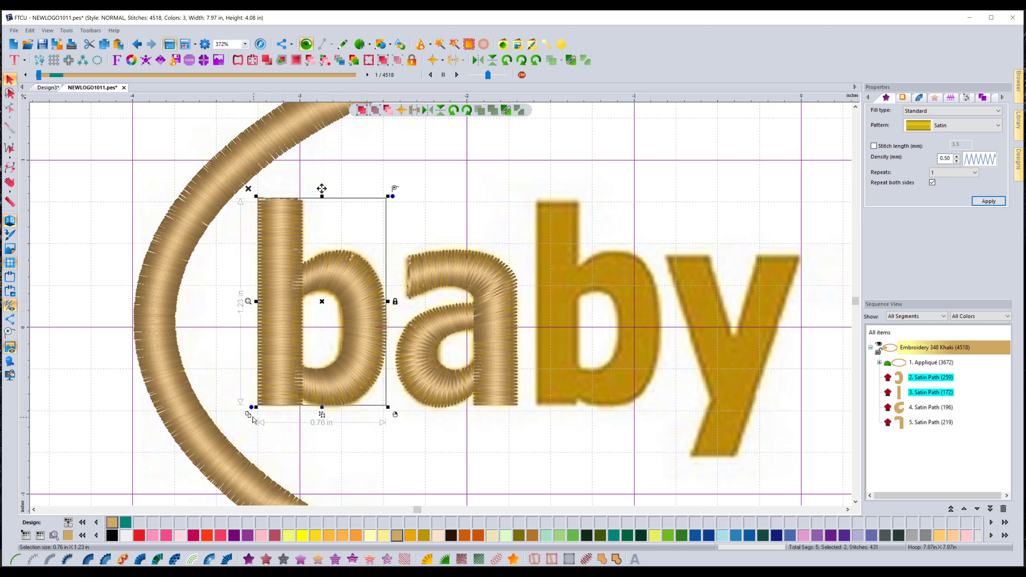
pyautogui.click(248, 417)
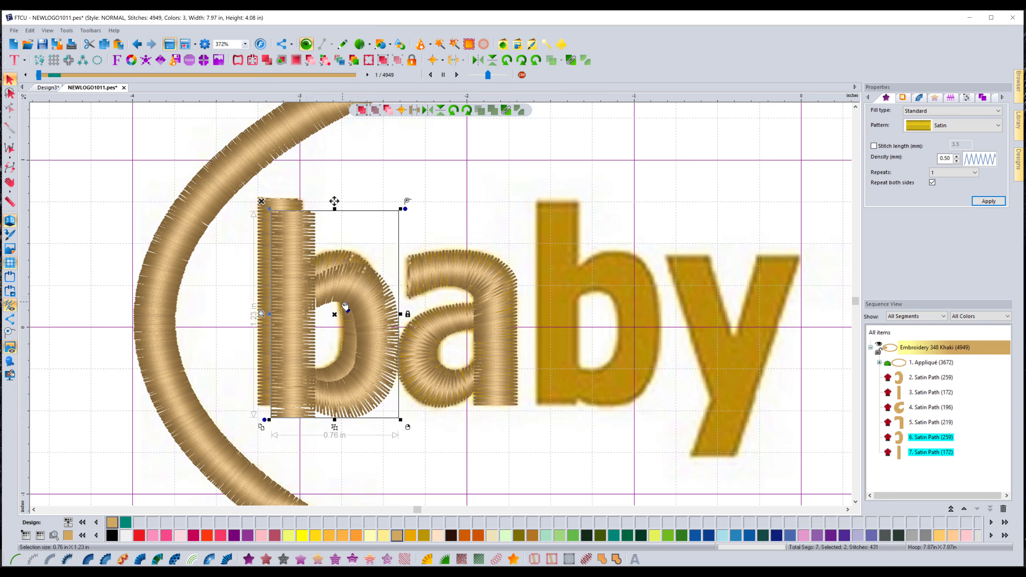
pyautogui.moveTo(340, 309)
pyautogui.mouseDown()
pyautogui.moveTo(353, 327)
pyautogui.moveTo(571, 330)
pyautogui.moveTo(601, 304)
pyautogui.mouseUp()
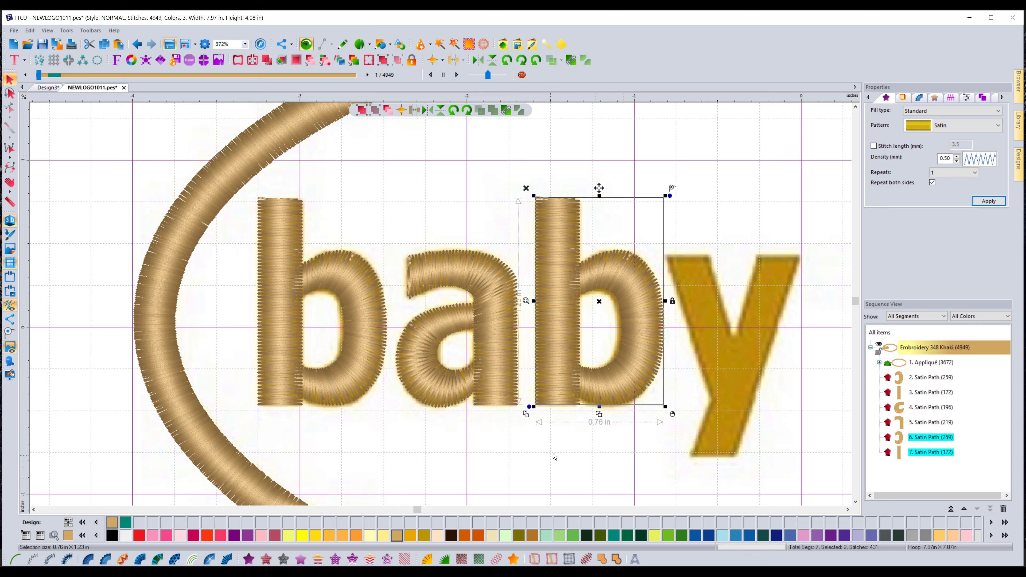
# Trace the y's short left arm with the Artwork tool as a closed four-point outline about 0.43 in wide and 0.92 in high
pyautogui.click(568, 439)
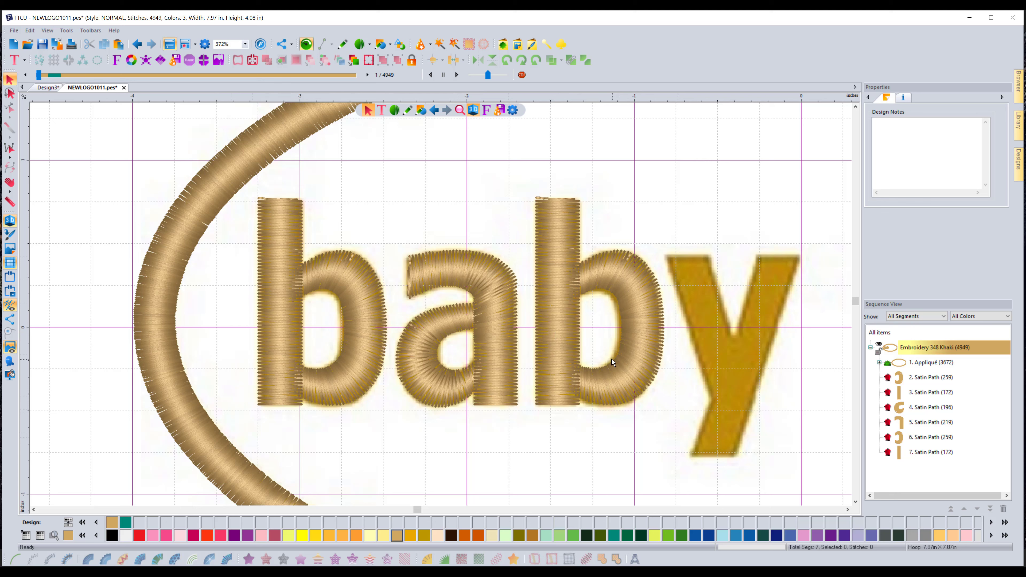
pyautogui.click(847, 509)
pyautogui.click(848, 510)
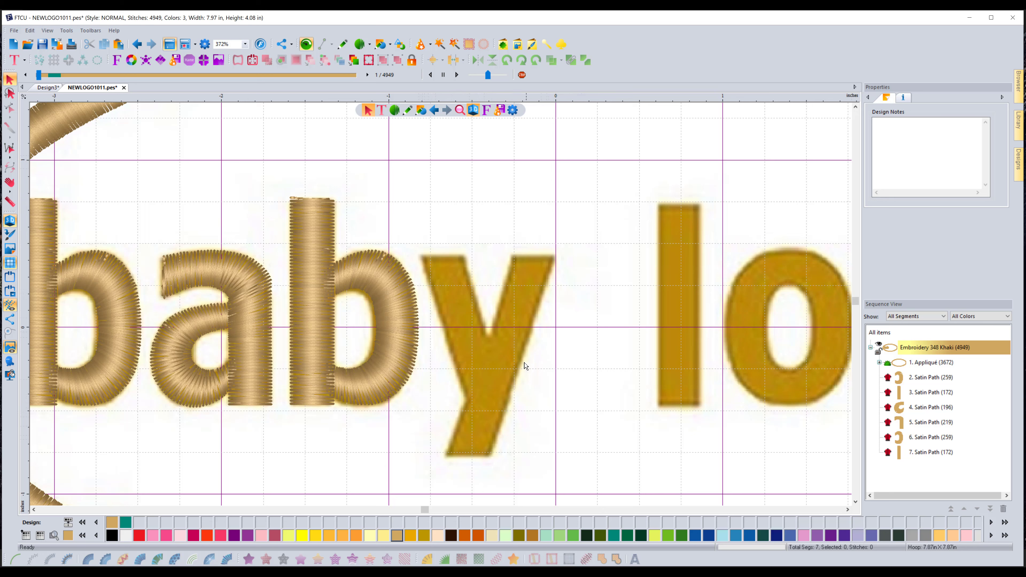
pyautogui.click(343, 43)
pyautogui.click(420, 255)
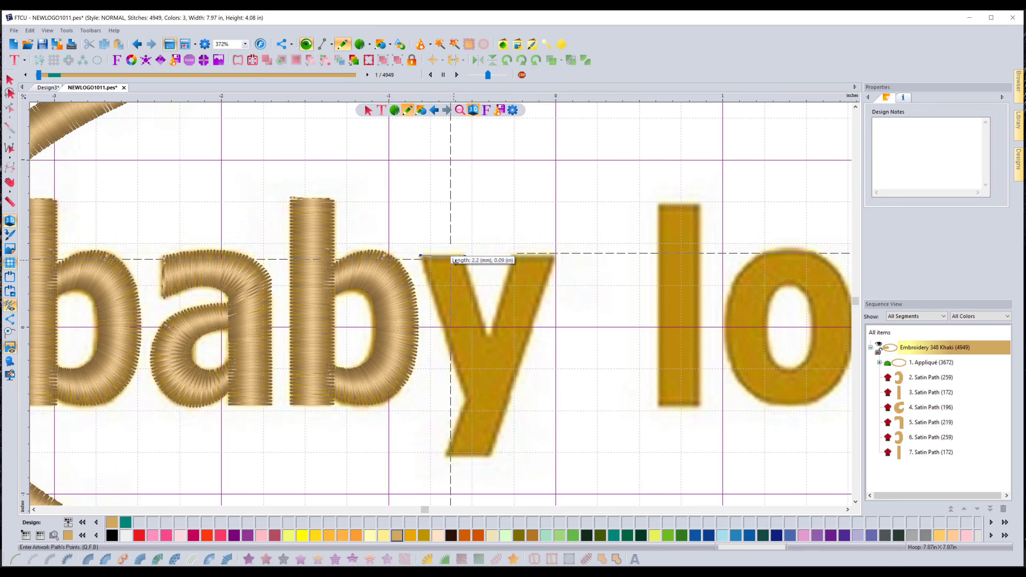
pyautogui.click(464, 256)
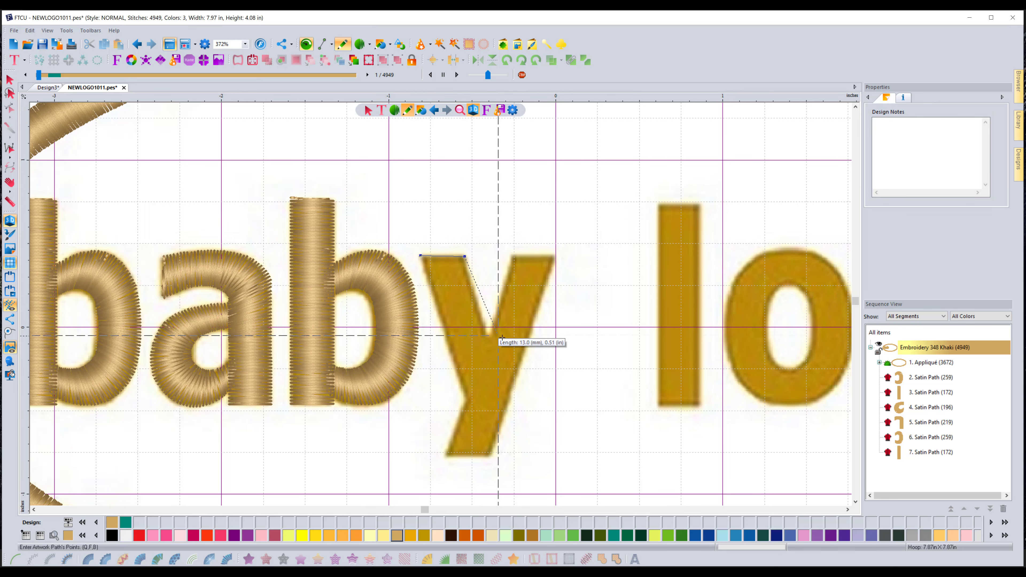
pyautogui.click(491, 355)
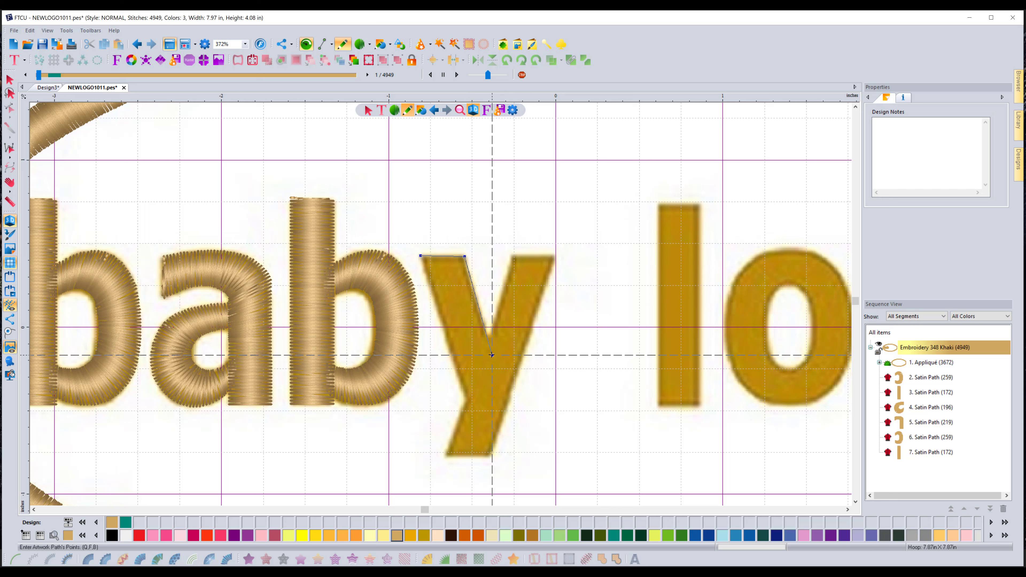
pyautogui.click(473, 409)
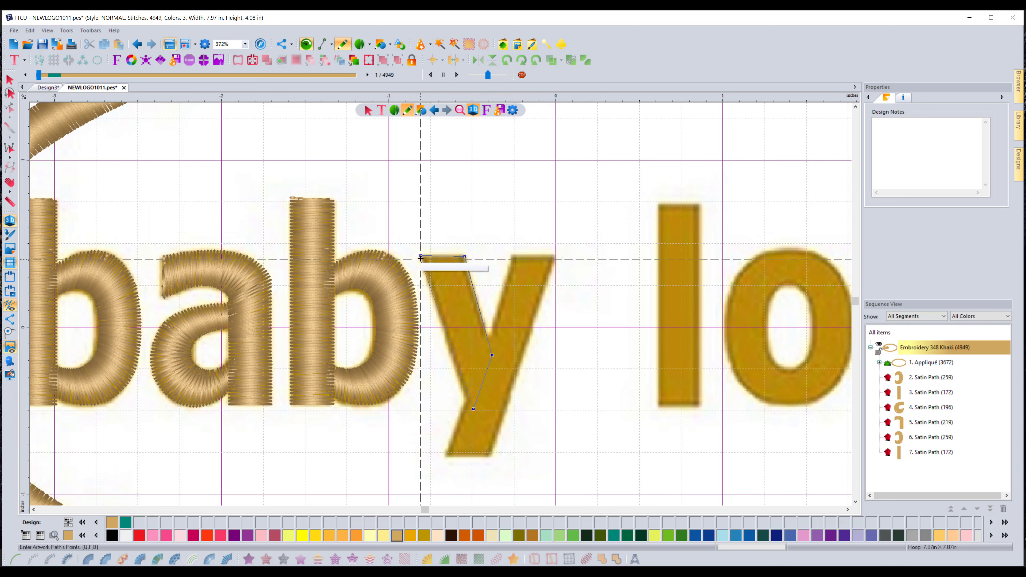
pyautogui.rightClick(473, 322)
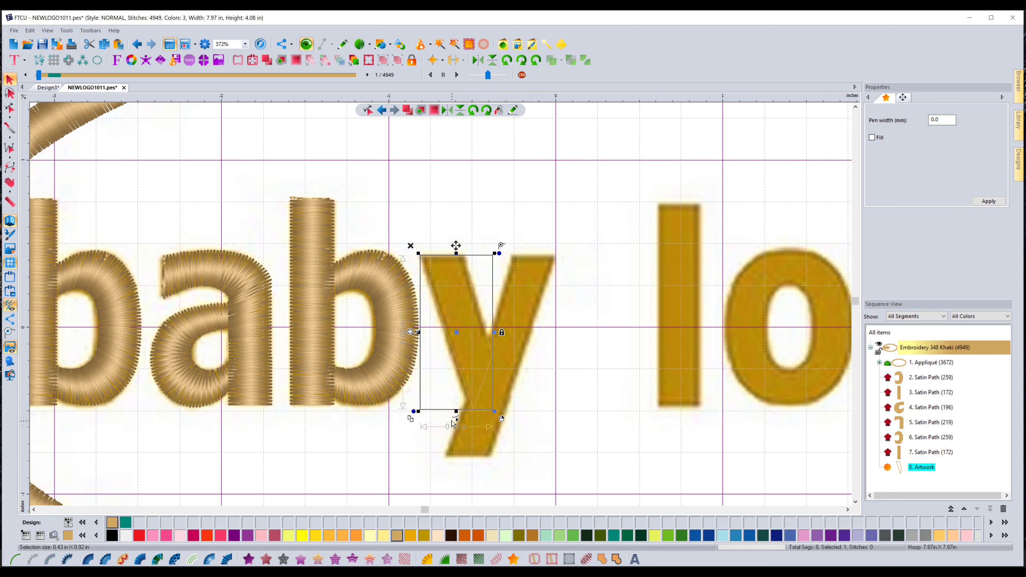
# Fine-tune the lowest point of the y's short arm outline and convert the outline to satin stitches
pyautogui.click(454, 418)
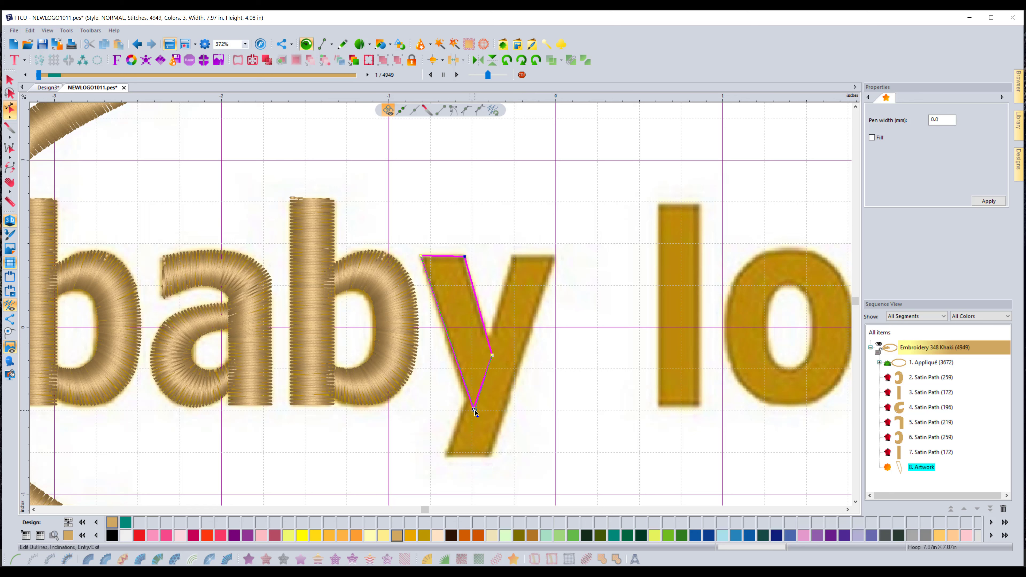
pyautogui.moveTo(473, 410); pyautogui.dragTo(473, 410)
pyautogui.click(10, 80)
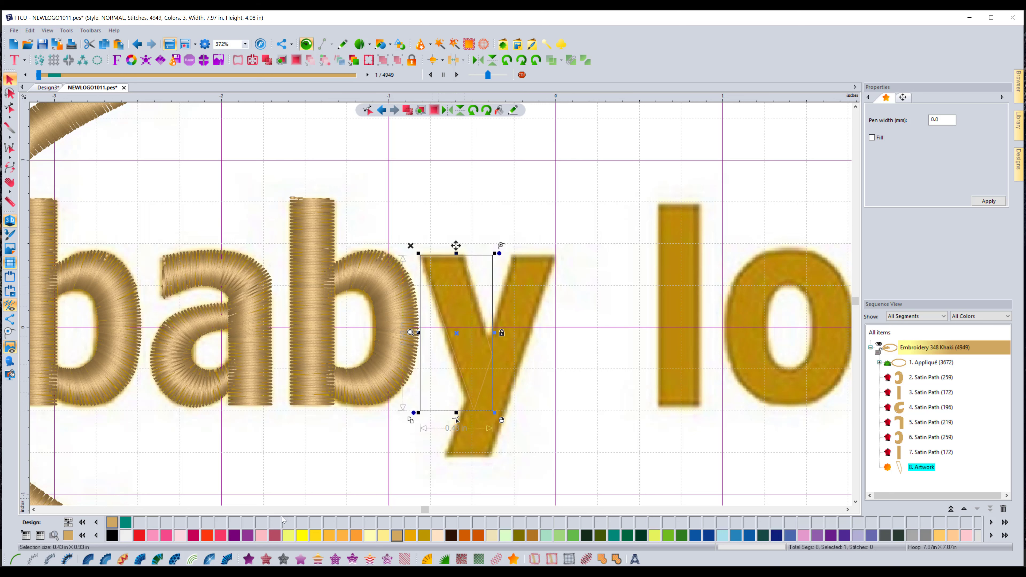
pyautogui.click(221, 561)
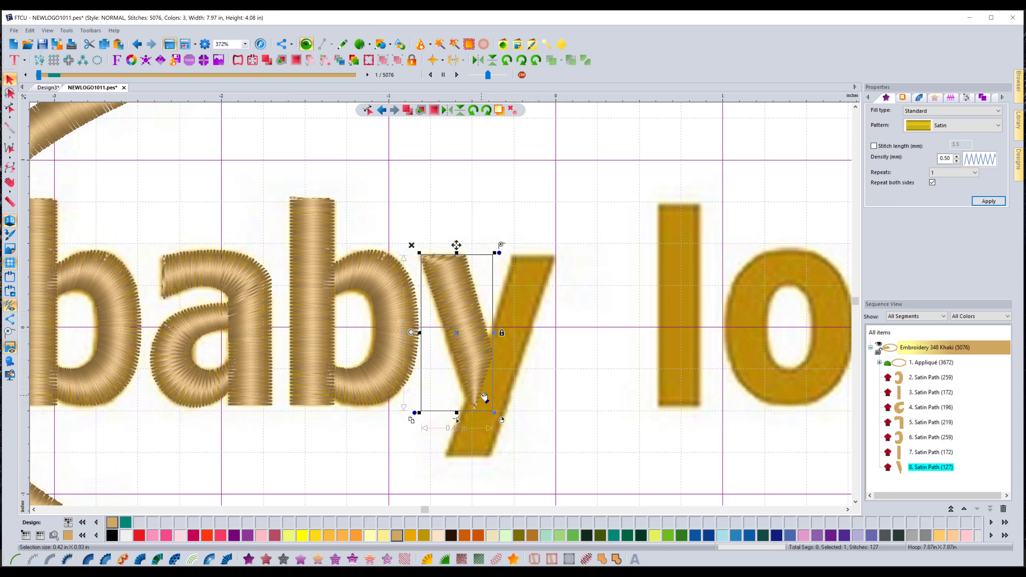
# Reposition the short arm's two inclination lines, one just below its upper end and one across at the inner corner point
pyautogui.click(456, 421)
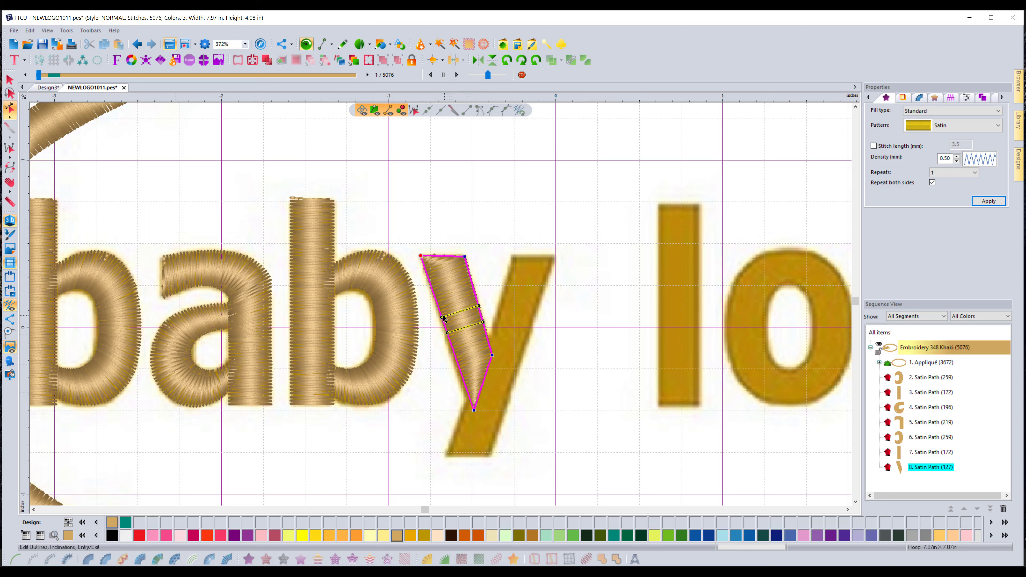
pyautogui.moveTo(441, 318); pyautogui.dragTo(427, 276)
pyautogui.moveTo(477, 307); pyautogui.dragTo(426, 271)
pyautogui.rightClick(472, 216)
pyautogui.moveTo(483, 322); pyautogui.dragTo(447, 364)
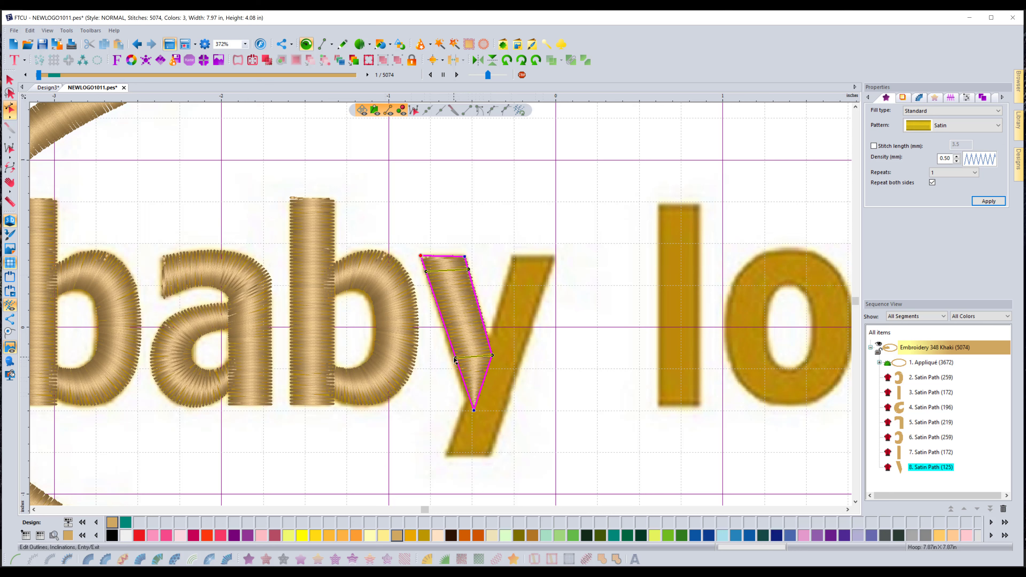
pyautogui.moveTo(455, 359)
pyautogui.mouseDown()
pyautogui.moveTo(460, 376)
pyautogui.moveTo(457, 363)
pyautogui.mouseUp()
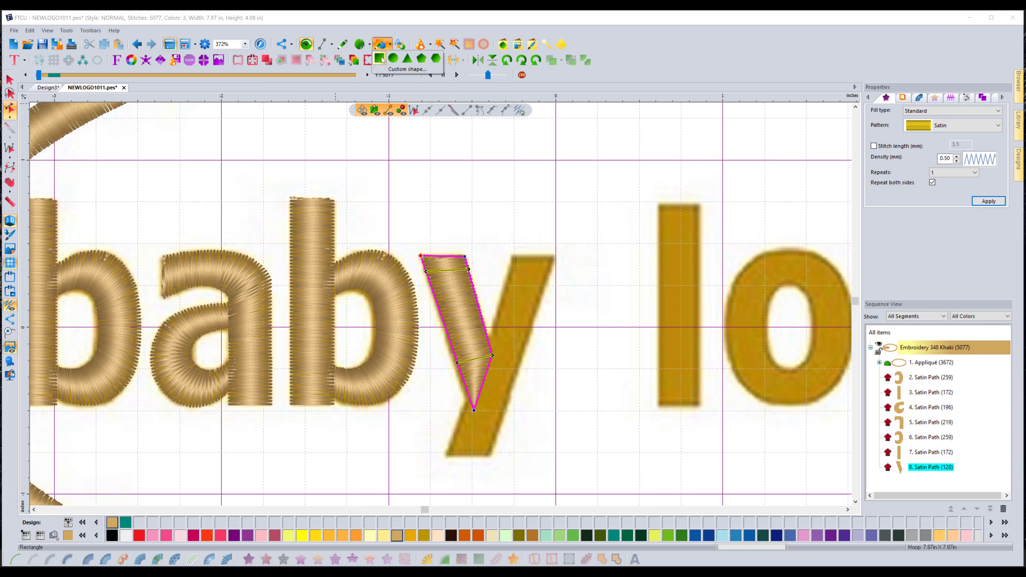
# Draw a rectangle about 0.24 in wide and 1.23 in high from the y's right arm and move its lower corners onto the tail's end
pyautogui.click(567, 290)
pyautogui.moveTo(513, 255); pyautogui.dragTo(556, 459)
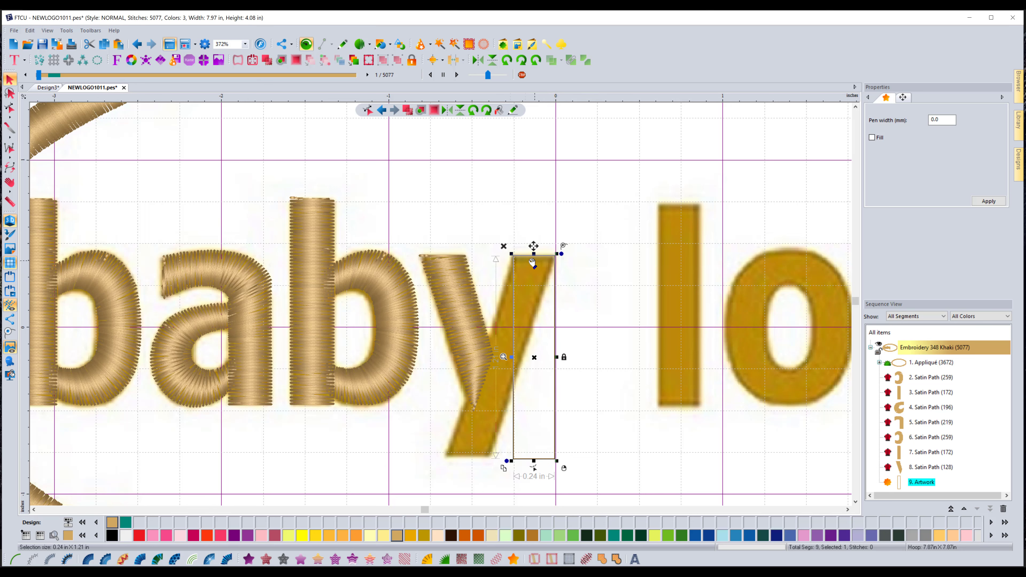
pyautogui.click(533, 468)
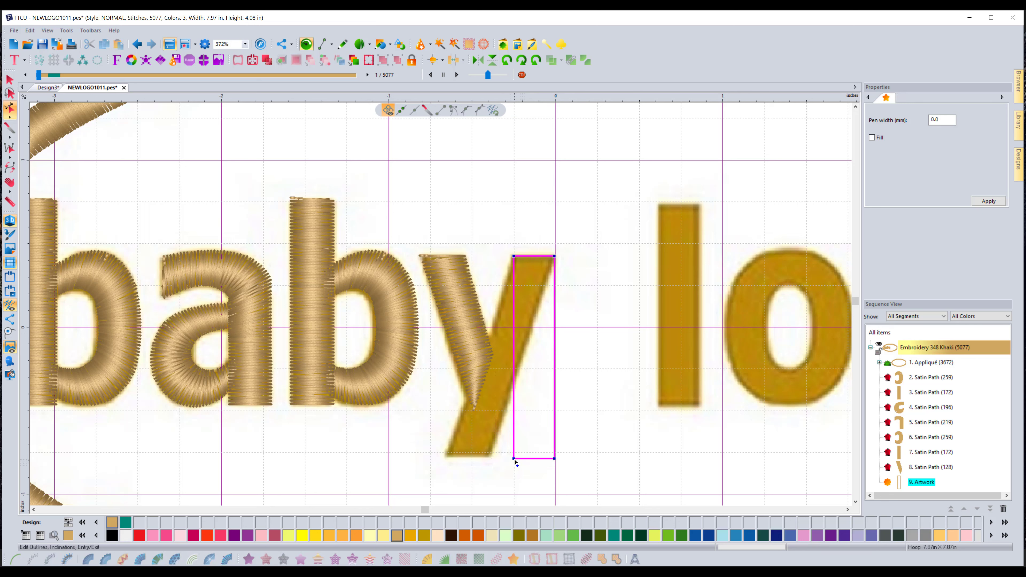
pyautogui.moveTo(513, 459); pyautogui.dragTo(447, 455)
pyautogui.moveTo(554, 459); pyautogui.dragTo(447, 455)
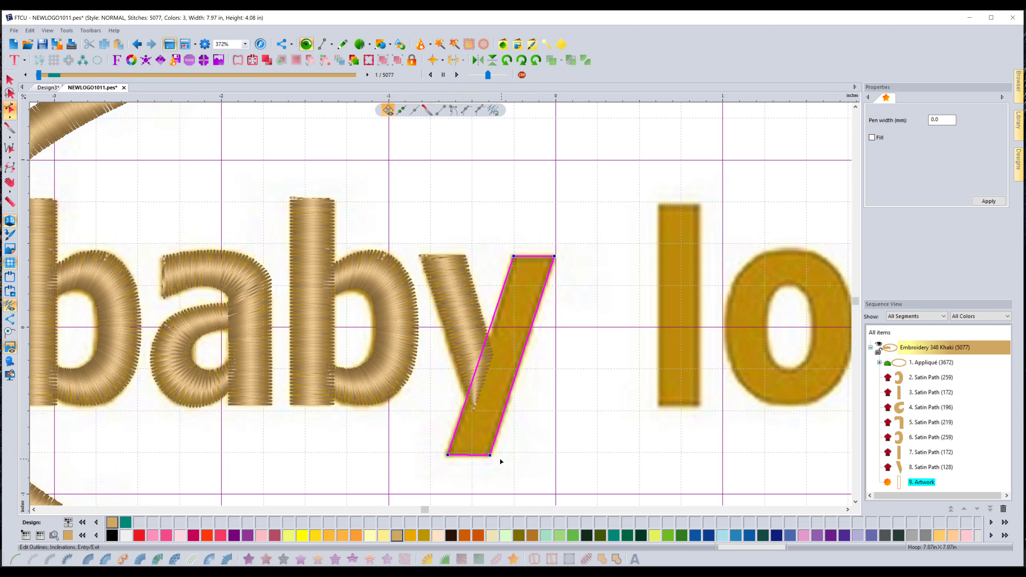
# Refine the lower right corner of the y's long diagonal outline against the backdrop and convert the outline to satin stitches
pyautogui.scroll(2, 505, 468)
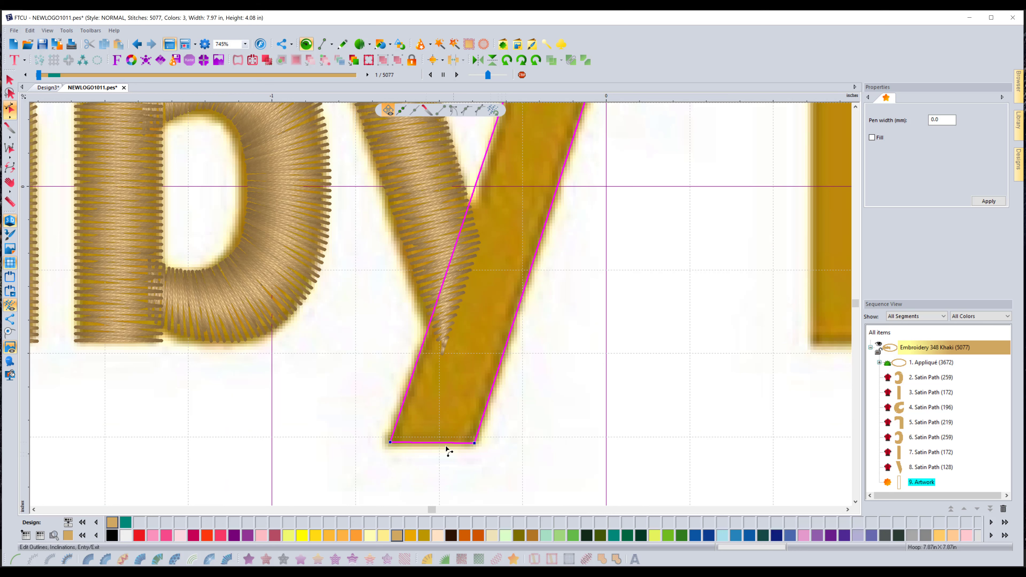
pyautogui.click(475, 442)
pyautogui.moveTo(475, 444); pyautogui.dragTo(476, 442)
pyautogui.scroll(-4, 495, 436)
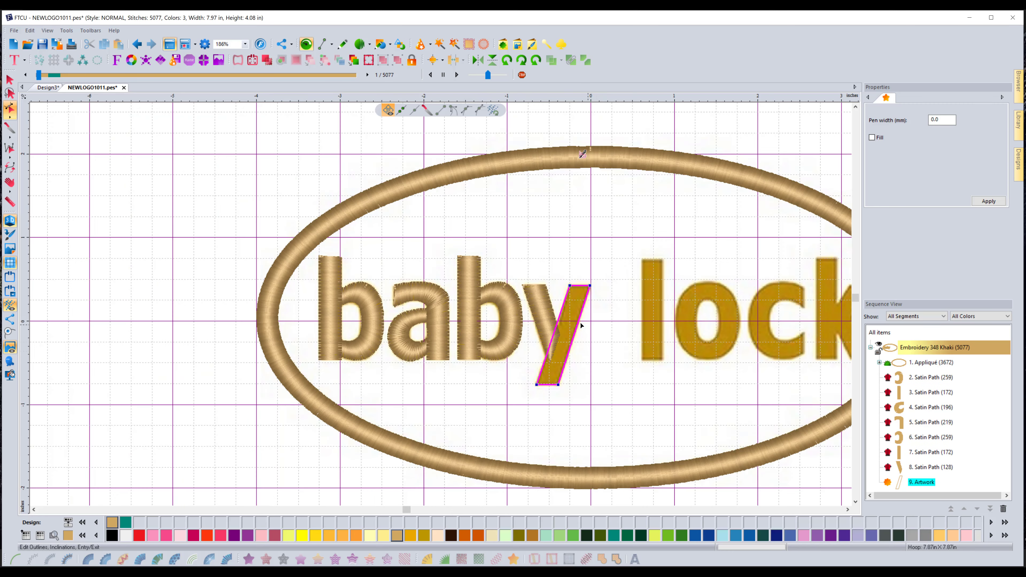
pyautogui.click(9, 80)
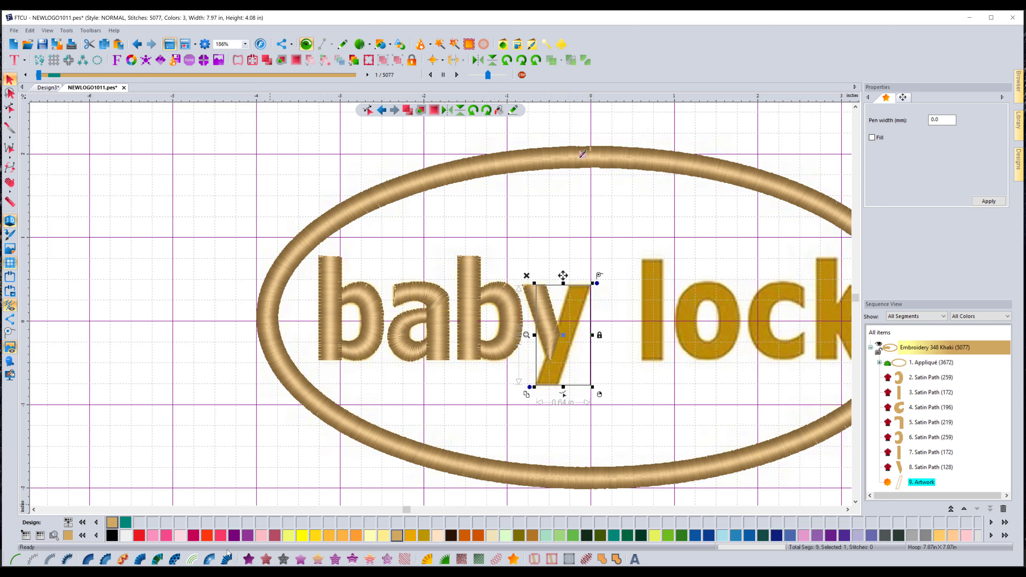
pyautogui.click(226, 559)
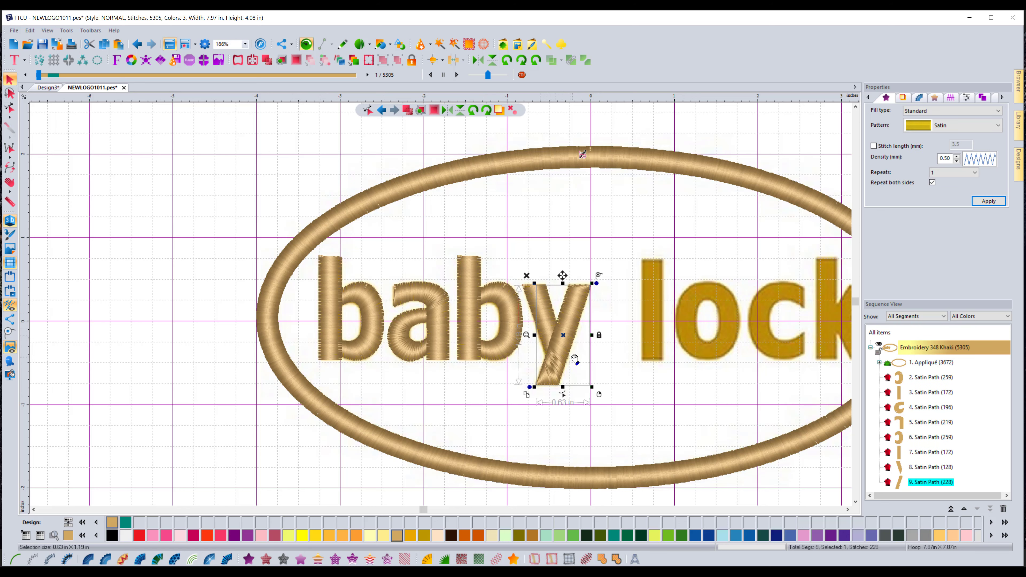
# Straighten the skewed inclination line across the y's long diagonal and move the outer lines close to its upper and lower ends
pyautogui.scroll(1, 573, 359)
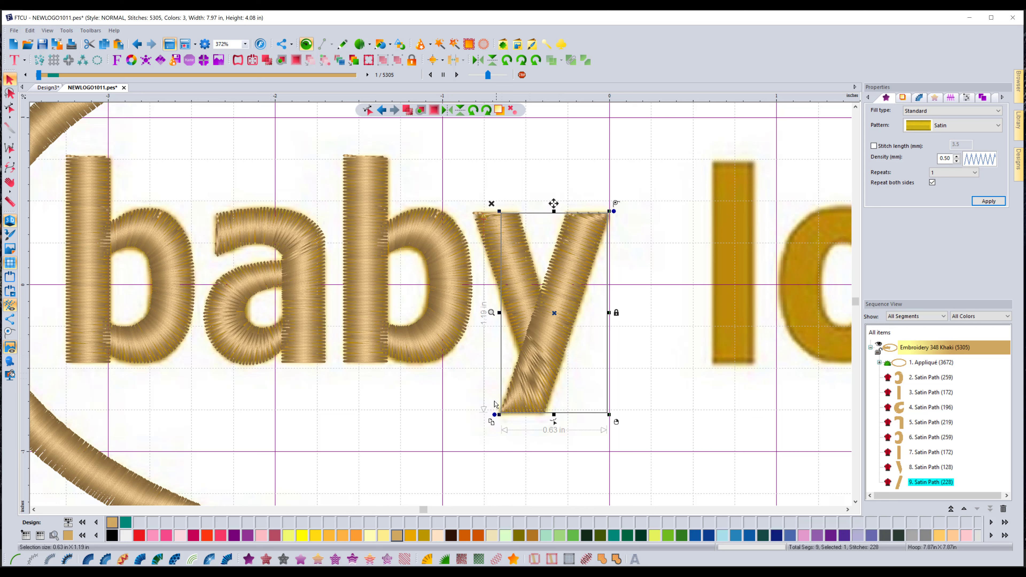
pyautogui.click(553, 422)
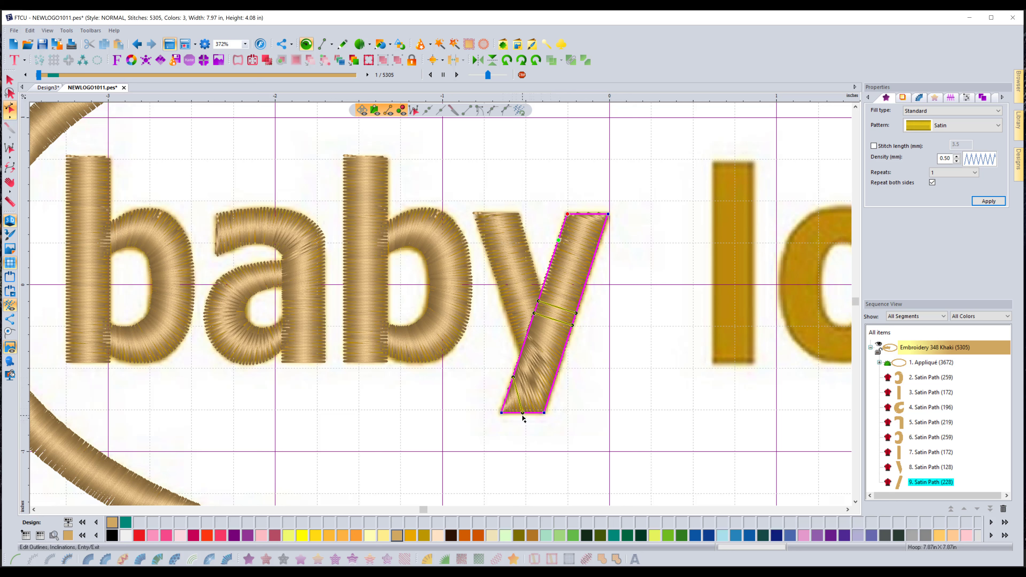
pyautogui.moveTo(522, 413); pyautogui.dragTo(567, 390)
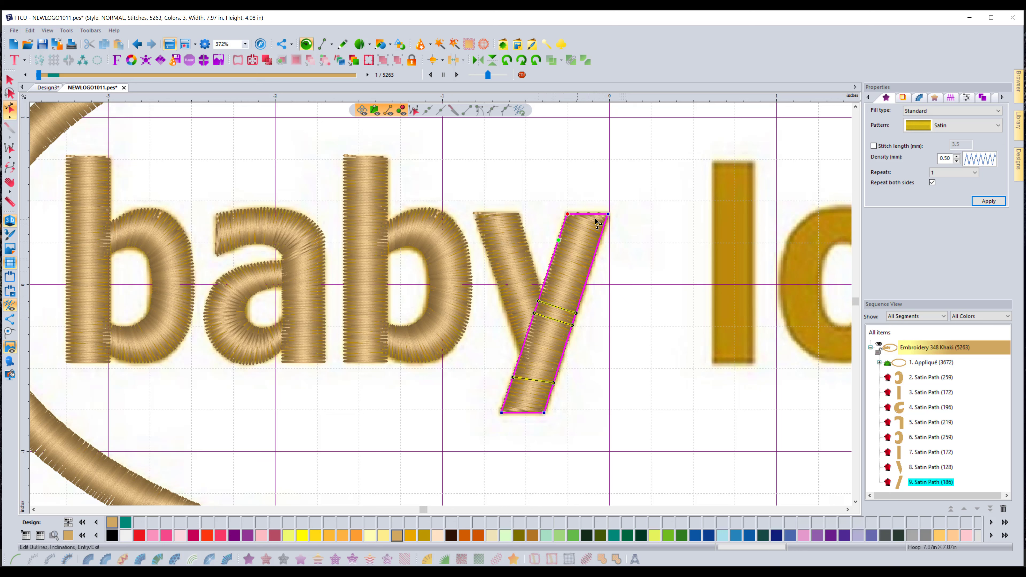
pyautogui.moveTo(576, 313); pyautogui.dragTo(616, 224)
pyautogui.moveTo(539, 301); pyautogui.dragTo(539, 212)
pyautogui.moveTo(552, 383); pyautogui.dragTo(554, 423)
pyautogui.moveTo(512, 387); pyautogui.dragTo(504, 411)
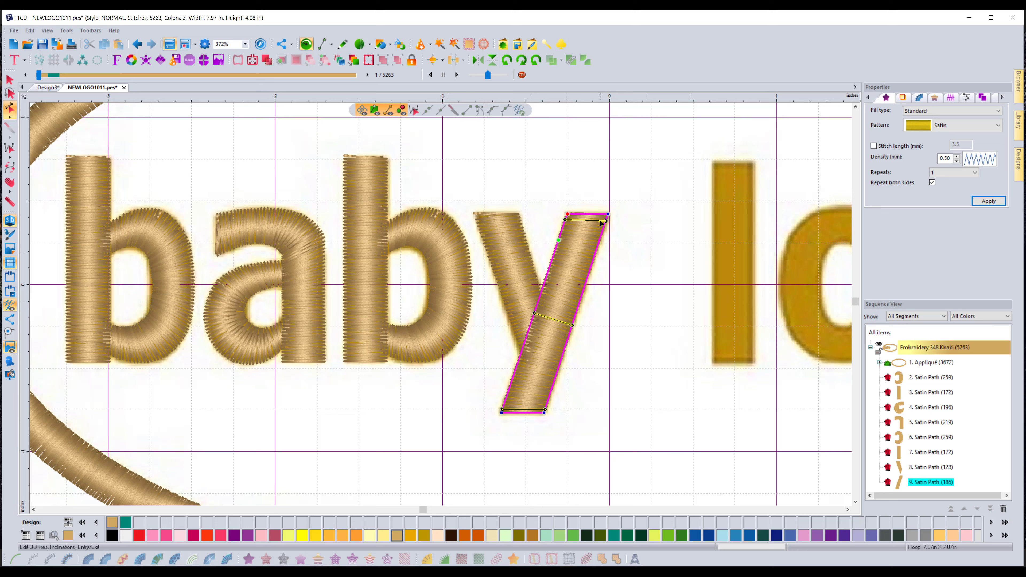
pyautogui.click(671, 337)
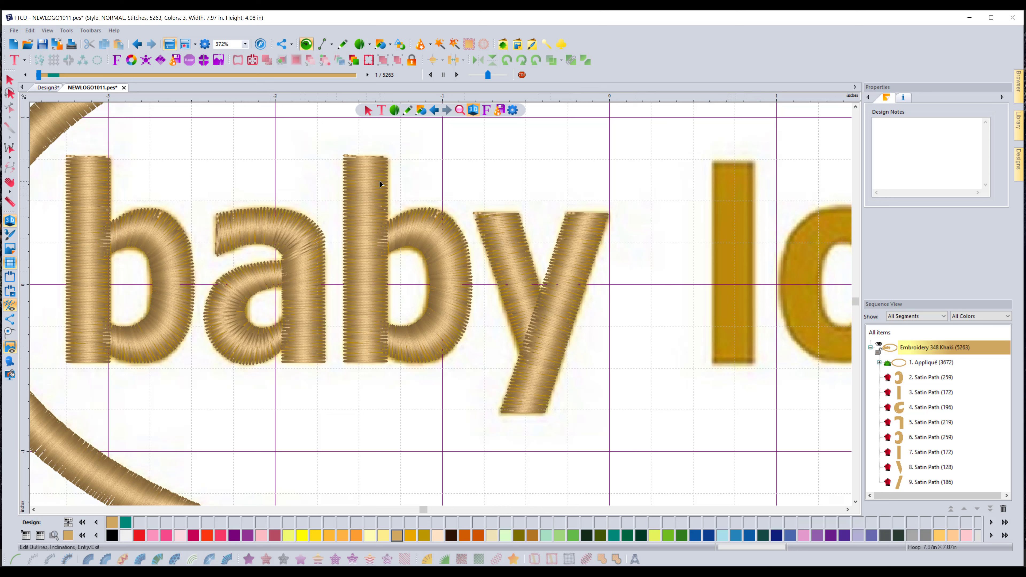
# Duplicate the second b's satin stem and place the copy over the l in the backdrop
pyautogui.click(924, 453)
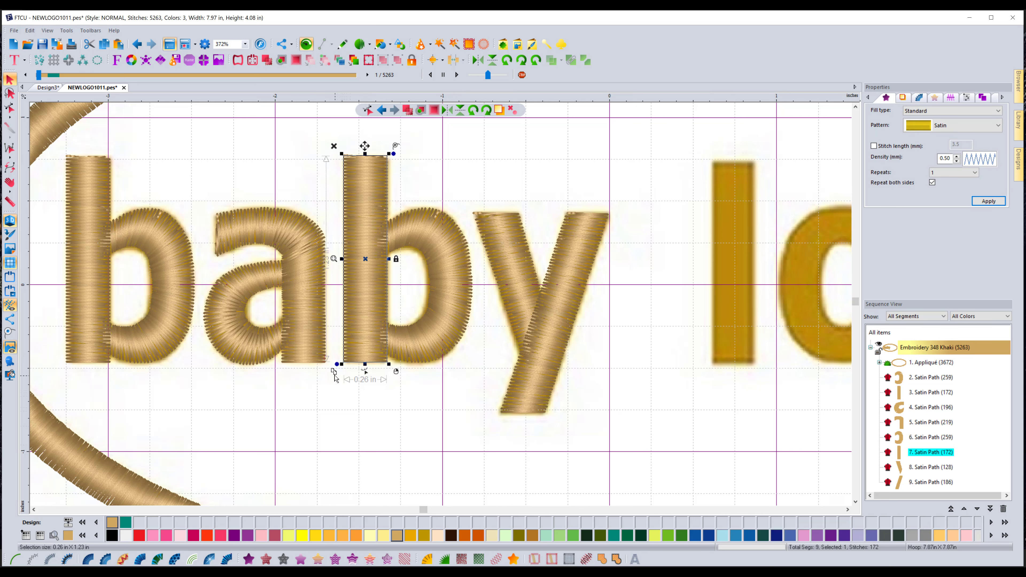
pyautogui.click(333, 372)
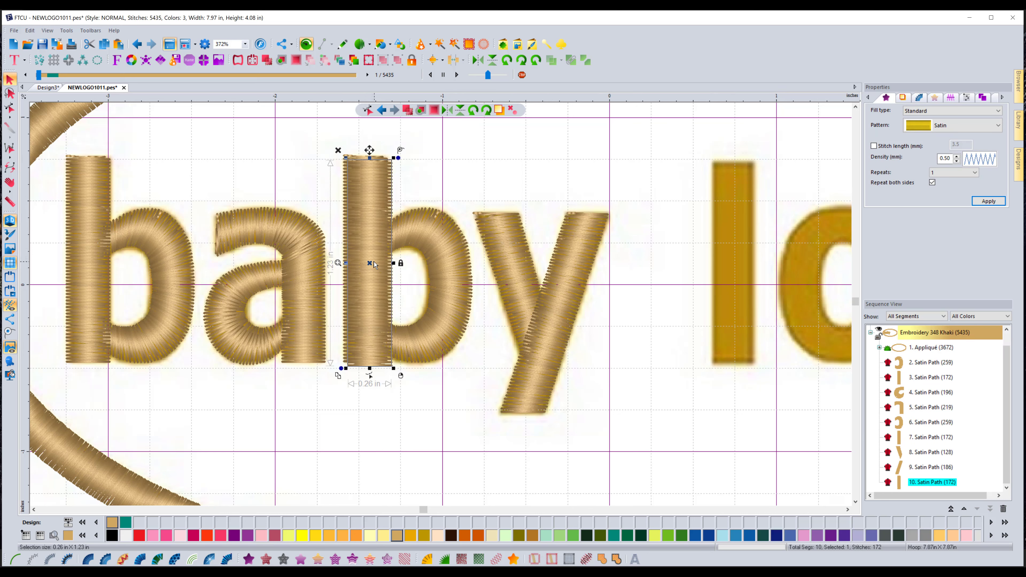
pyautogui.moveTo(368, 265); pyautogui.dragTo(733, 264)
pyautogui.click(710, 443)
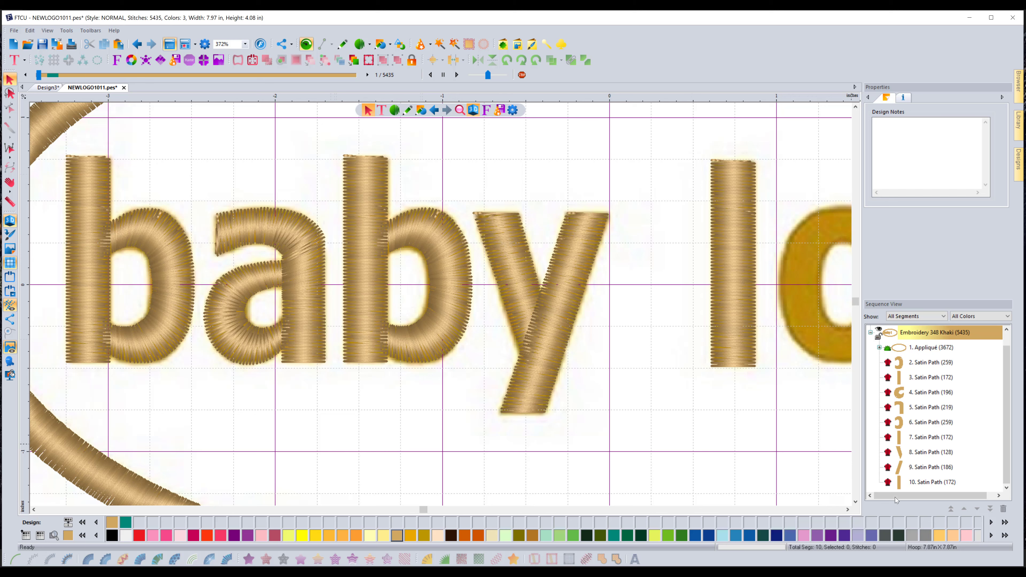
# Trace the o with the Artwork tool as a closed four-point outline about 0.67 in wide and 0.58 in high
pyautogui.click(847, 509)
pyautogui.click(848, 510)
pyautogui.click(847, 510)
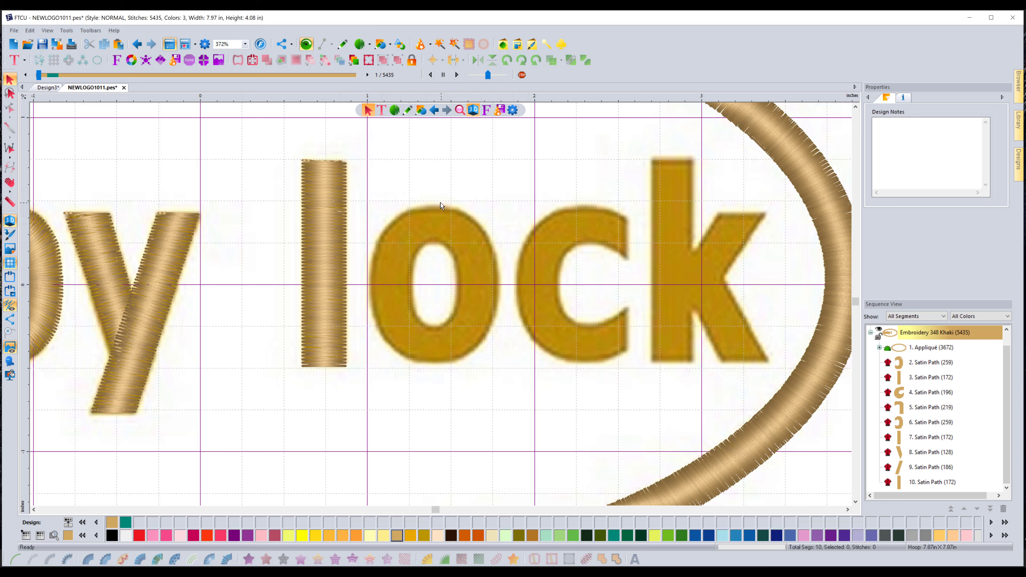
pyautogui.click(343, 44)
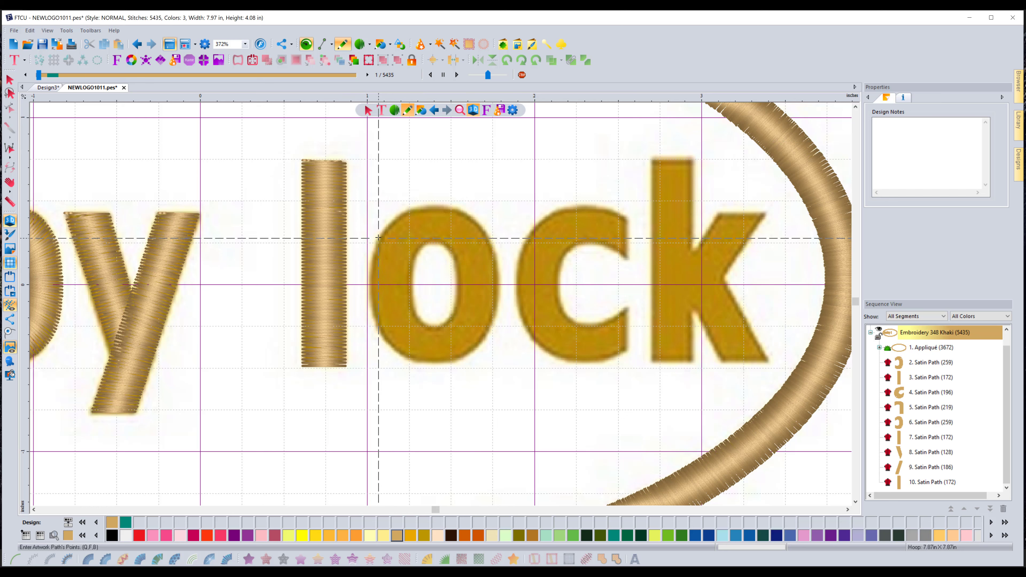
pyautogui.click(380, 238)
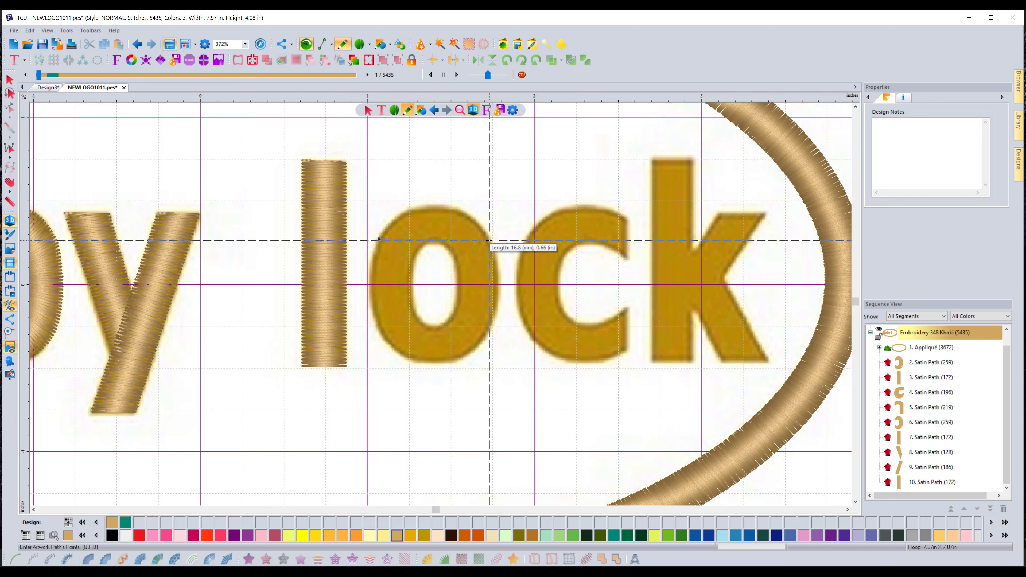
pyautogui.click(491, 243)
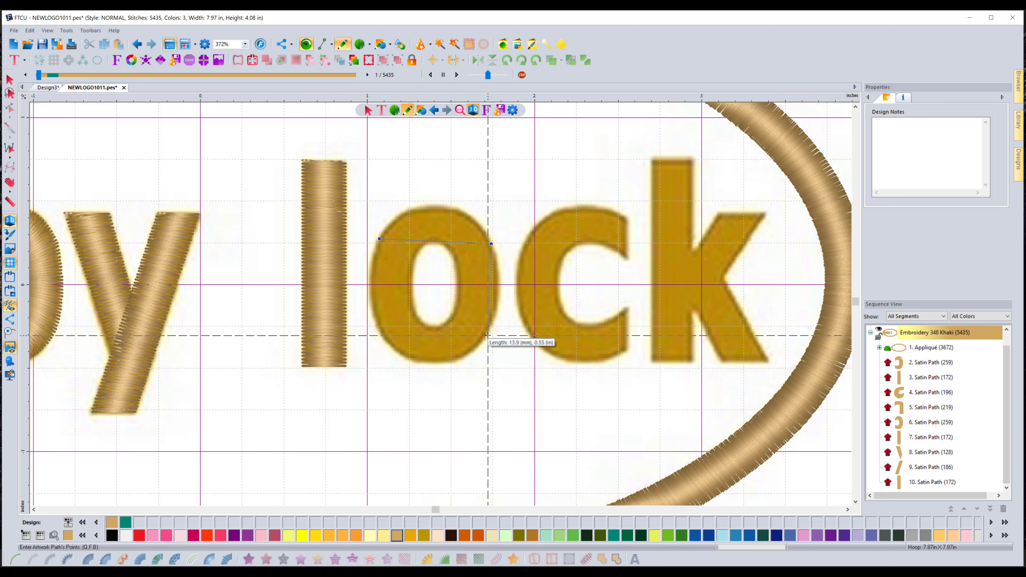
pyautogui.click(486, 335)
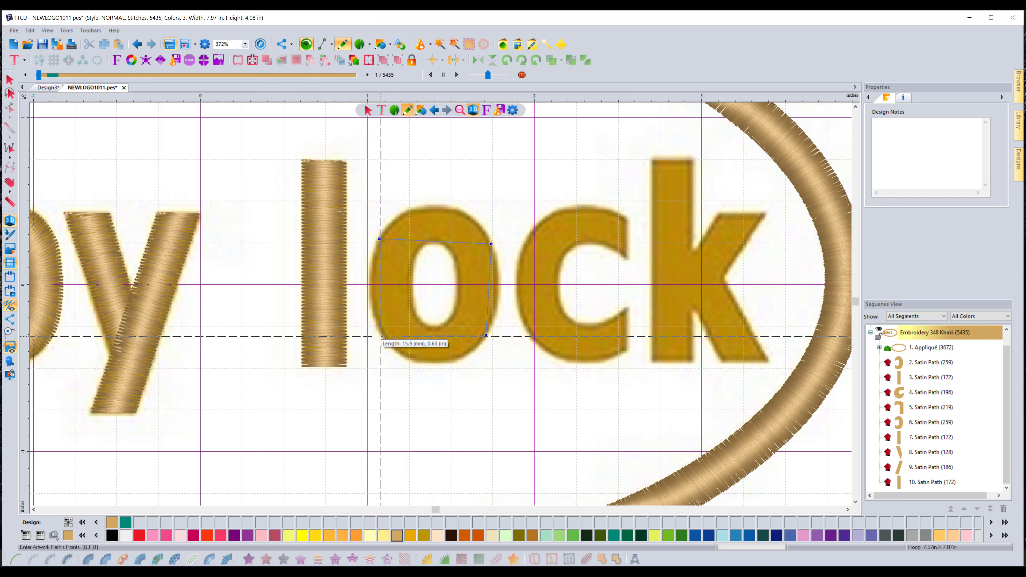
pyautogui.click(382, 336)
pyautogui.rightClick(449, 359)
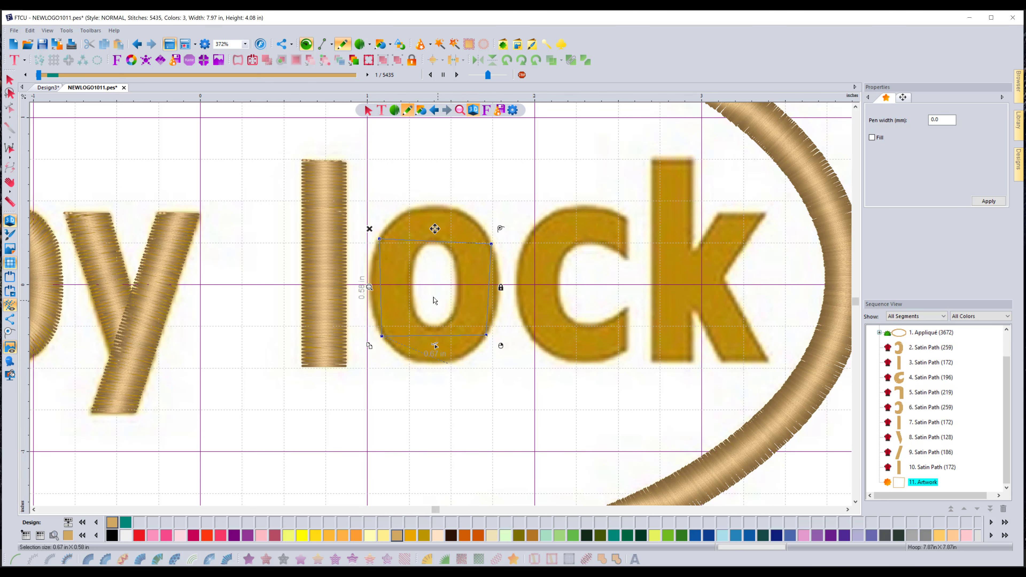
# Try to bend the four sides of the traced o outline into curves that follow the letter's outer edge in the backdrop
pyautogui.rightClick(437, 348)
pyautogui.rightClick(438, 348)
pyautogui.moveTo(437, 242); pyautogui.dragTo(435, 207)
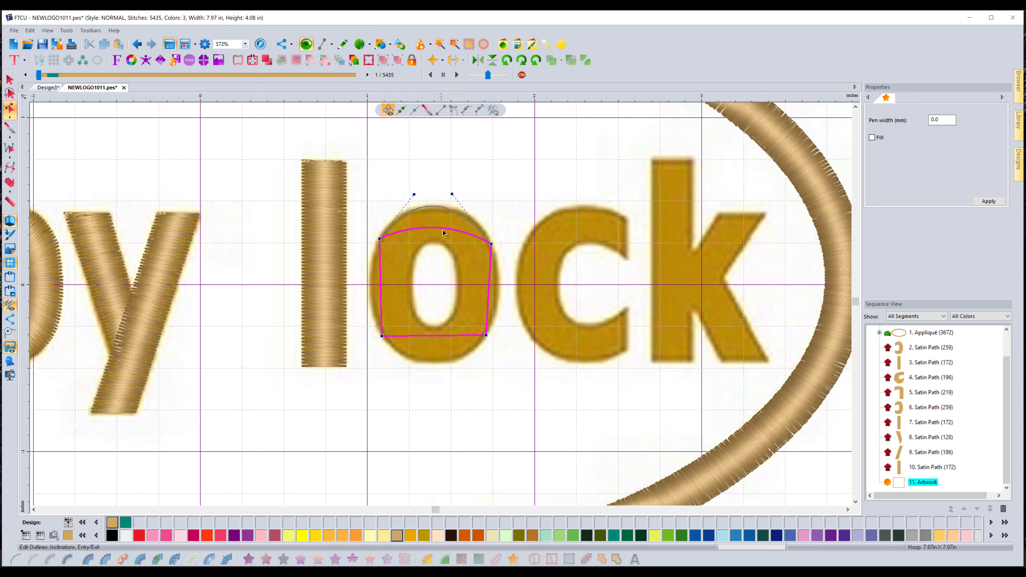
pyautogui.moveTo(440, 336); pyautogui.dragTo(437, 366)
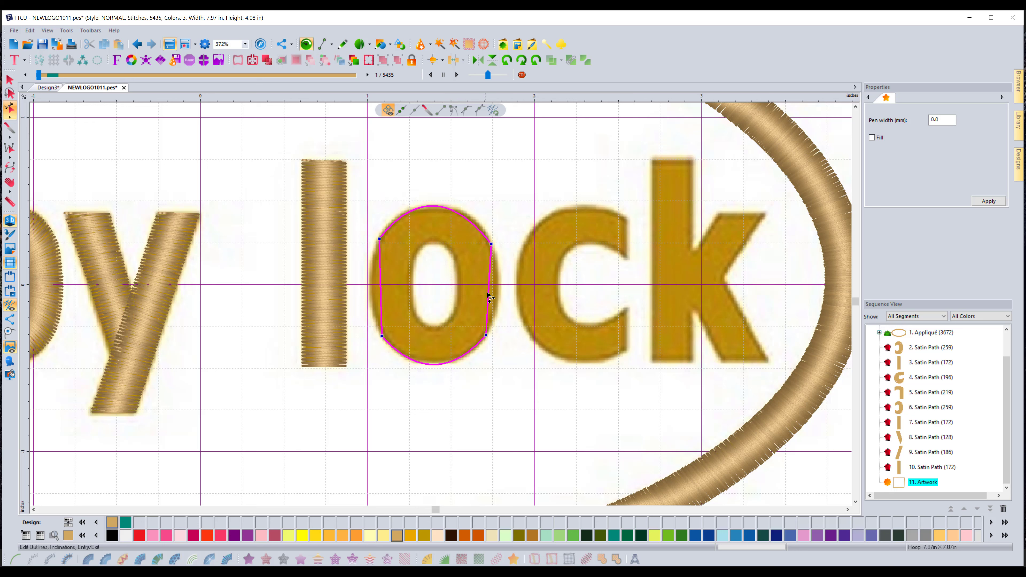
pyautogui.moveTo(495, 296); pyautogui.dragTo(501, 293)
pyautogui.moveTo(381, 295); pyautogui.dragTo(368, 293)
pyautogui.moveTo(501, 288); pyautogui.dragTo(499, 287)
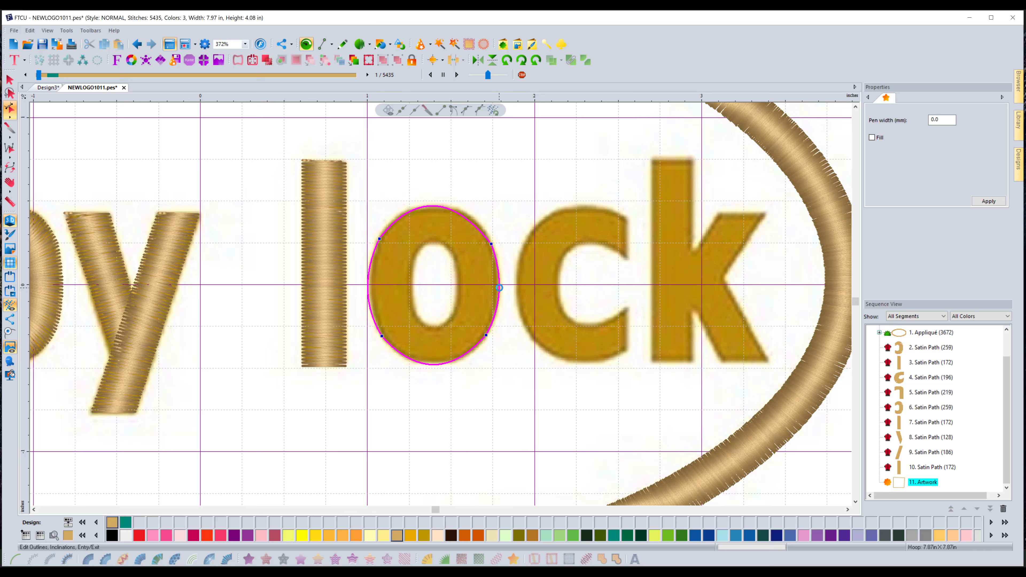
# Try to refine the upper and left-hand curves of the traced o outline against the backdrop letter
pyautogui.click(432, 207)
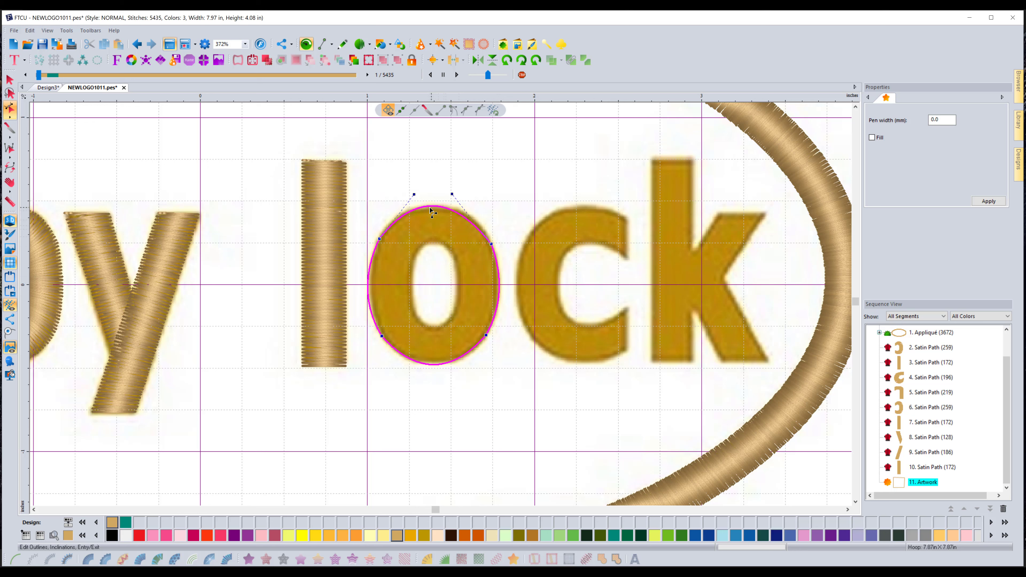
pyautogui.click(414, 189)
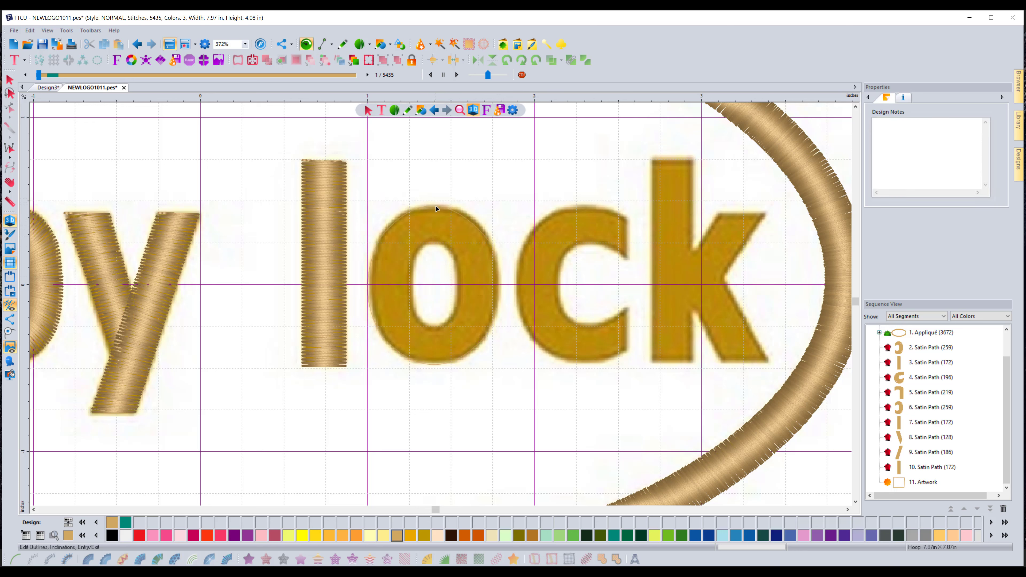
pyautogui.doubleClick(435, 206)
pyautogui.click(435, 206)
pyautogui.moveTo(415, 195); pyautogui.dragTo(436, 209)
pyautogui.click(370, 290)
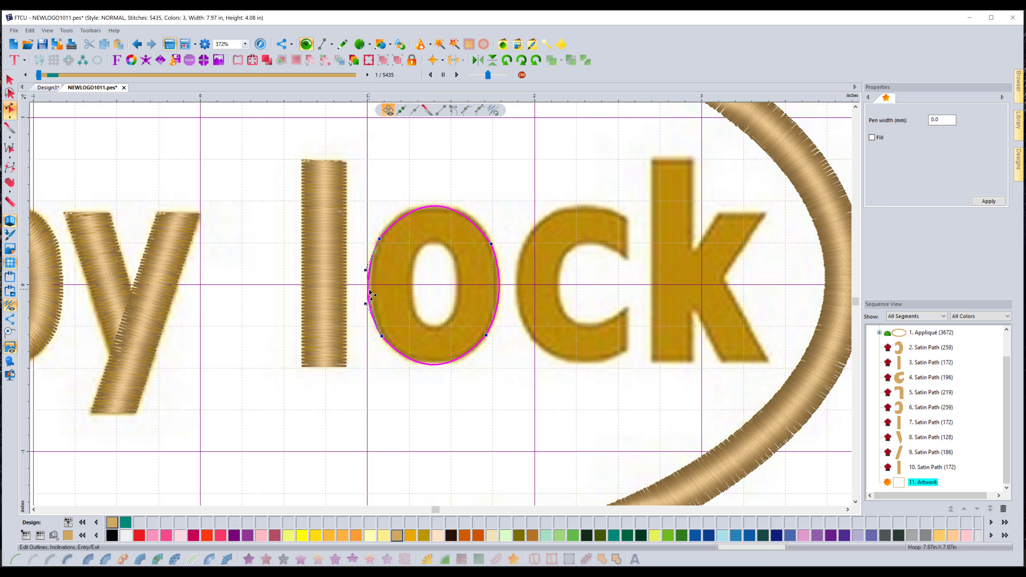
pyautogui.moveTo(370, 290); pyautogui.dragTo(371, 291)
pyautogui.moveTo(437, 207); pyautogui.dragTo(436, 217)
pyautogui.click(379, 239)
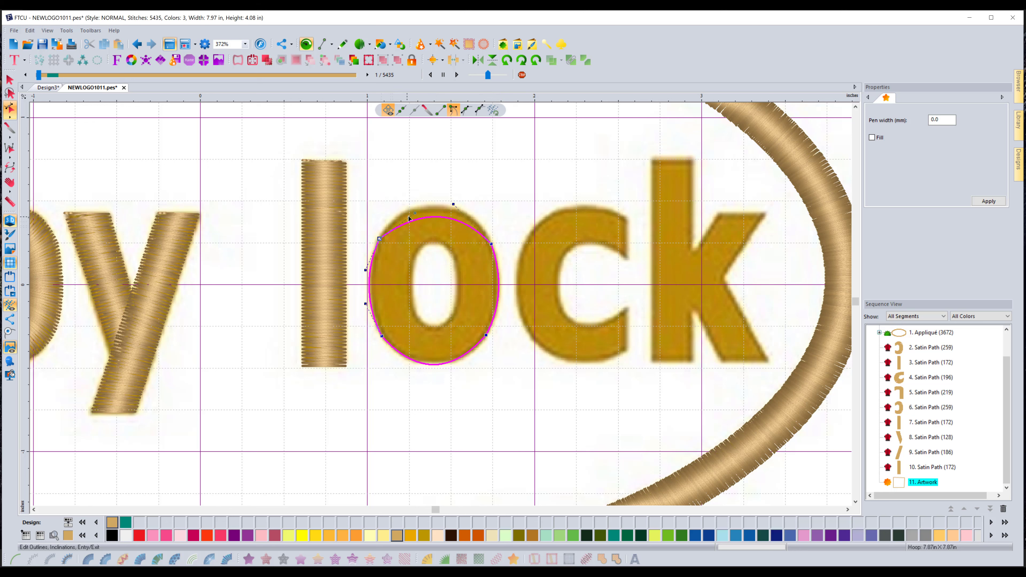
pyautogui.moveTo(418, 201)
pyautogui.mouseDown()
pyautogui.moveTo(458, 195)
pyautogui.moveTo(434, 215)
pyautogui.moveTo(432, 206)
pyautogui.mouseUp()
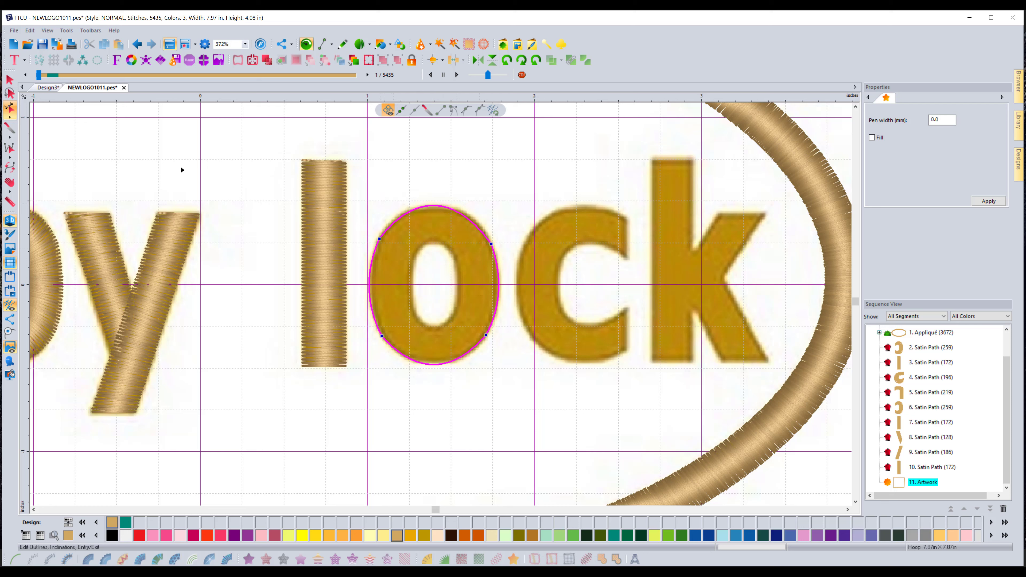
# Delete the traced o outline and draw an ellipse about 0.75 in wide and 0.92 in high over the backdrop o instead
pyautogui.click(10, 79)
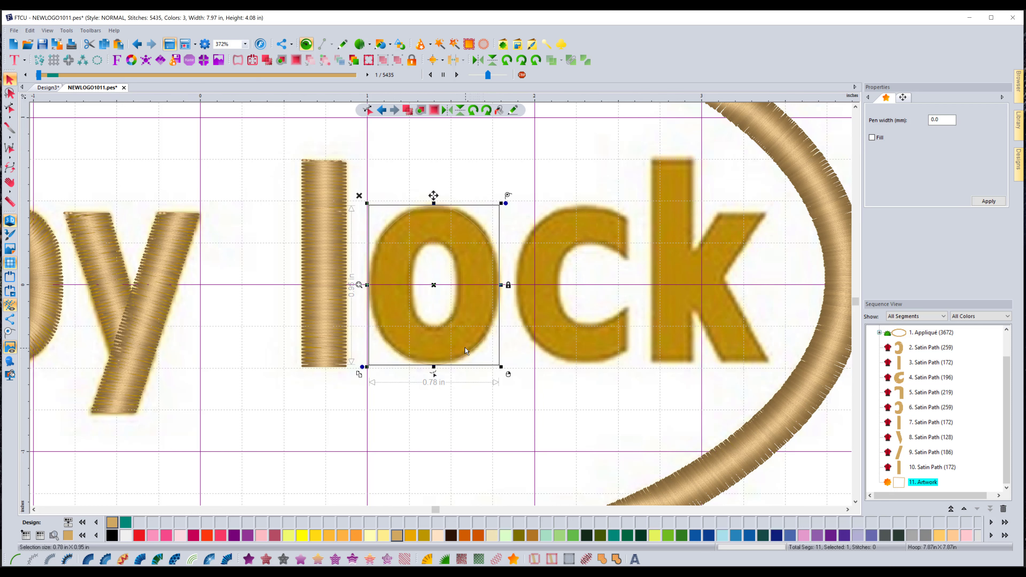
pyautogui.press('Delete')
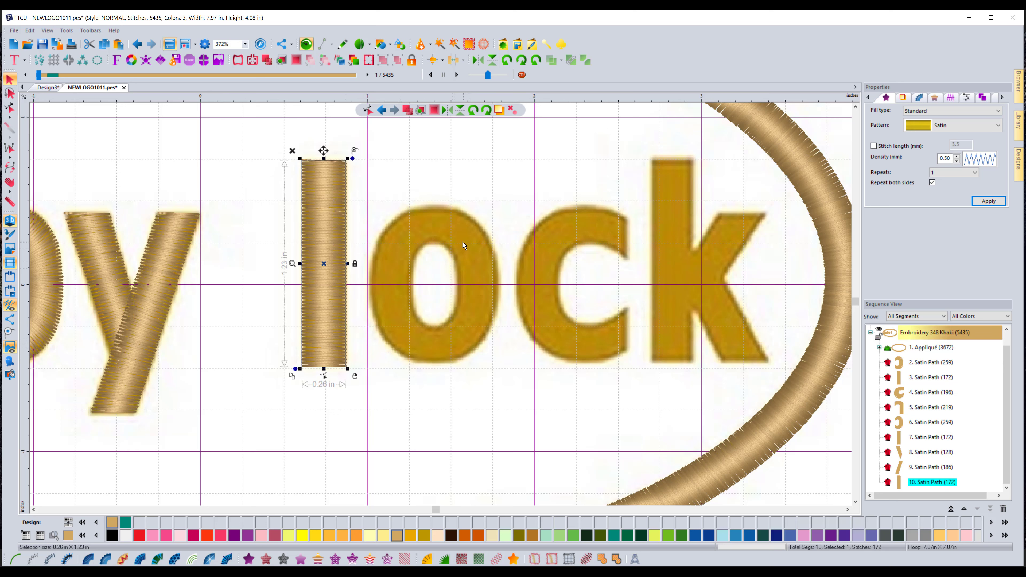
pyautogui.click(454, 227)
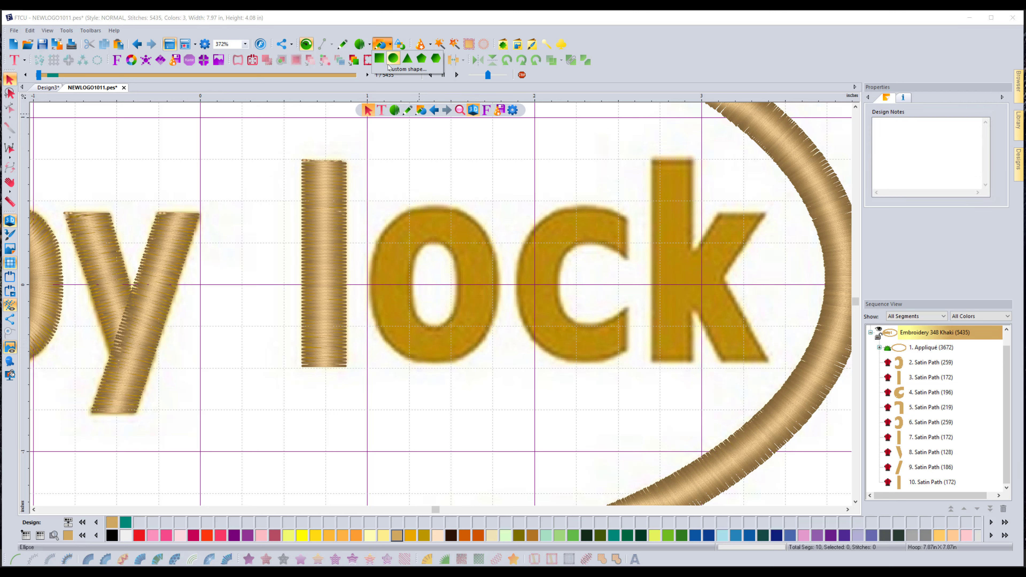
pyautogui.click(381, 44)
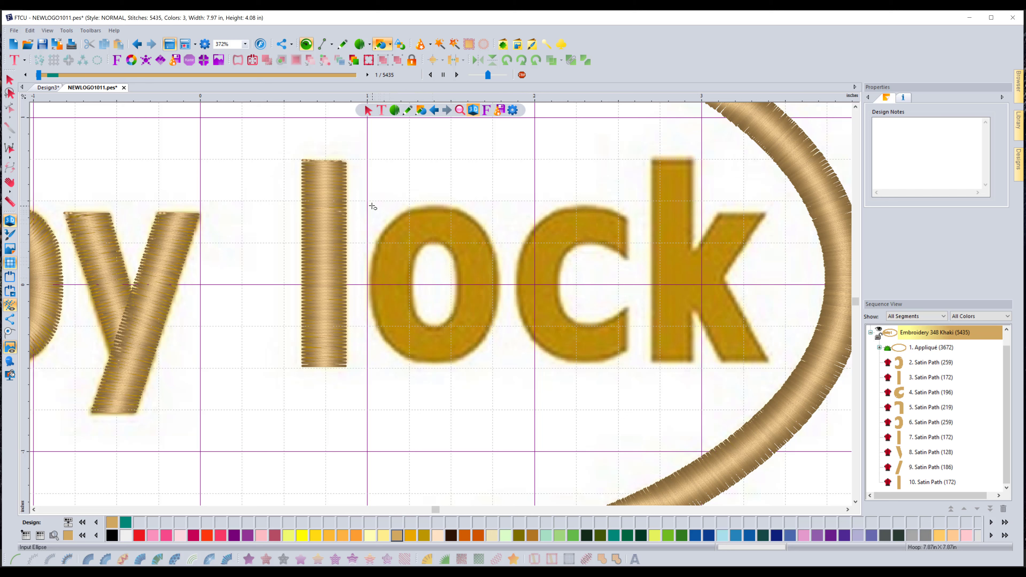
pyautogui.moveTo(371, 206); pyautogui.dragTo(499, 360)
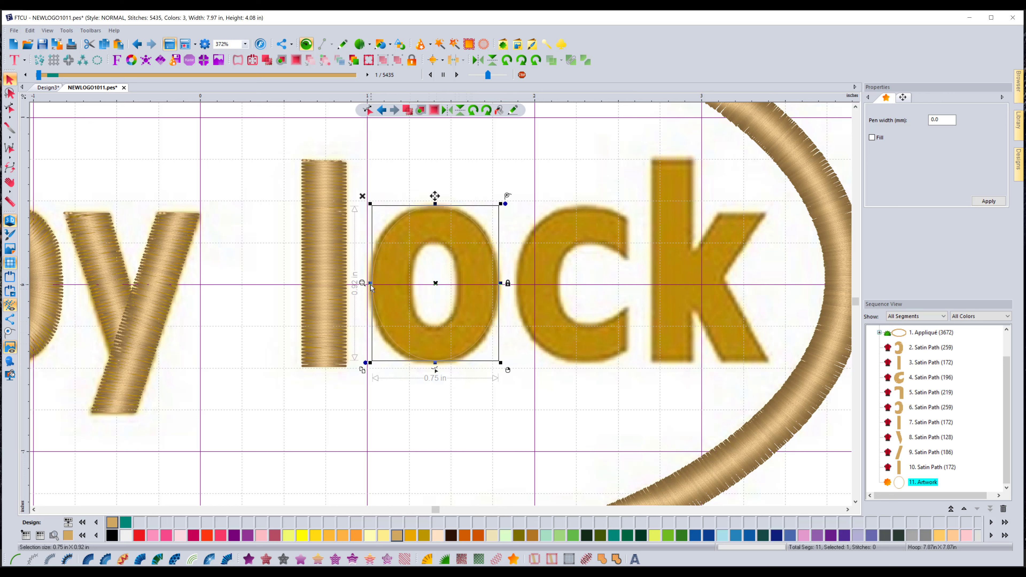
# Stretch the ellipse to about 0.79 in wide and 0.95 in high so it encloses the o's outer edge
pyautogui.moveTo(370, 285); pyautogui.dragTo(363, 284)
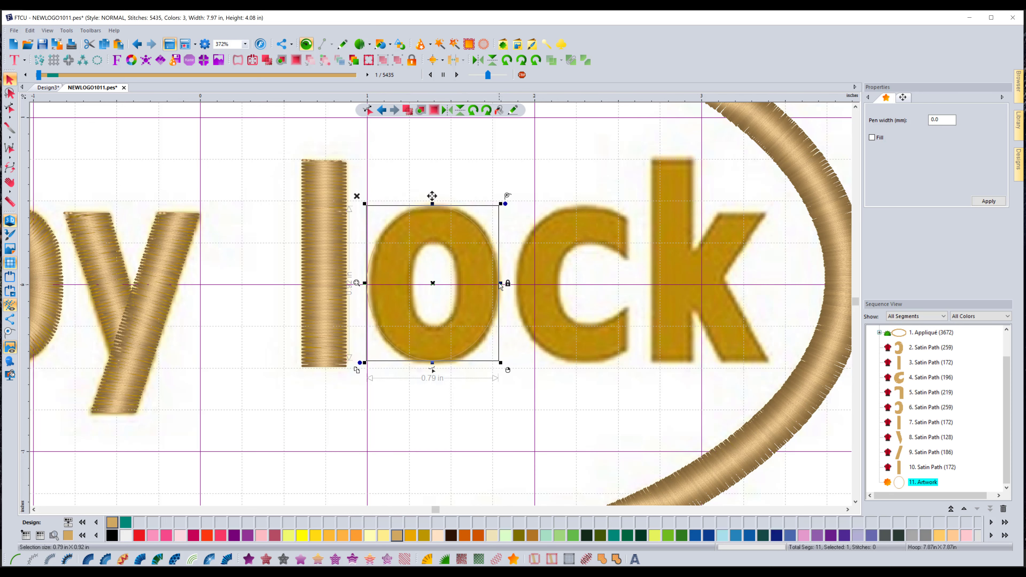
pyautogui.moveTo(500, 284); pyautogui.dragTo(504, 284)
pyautogui.moveTo(434, 361); pyautogui.dragTo(434, 367)
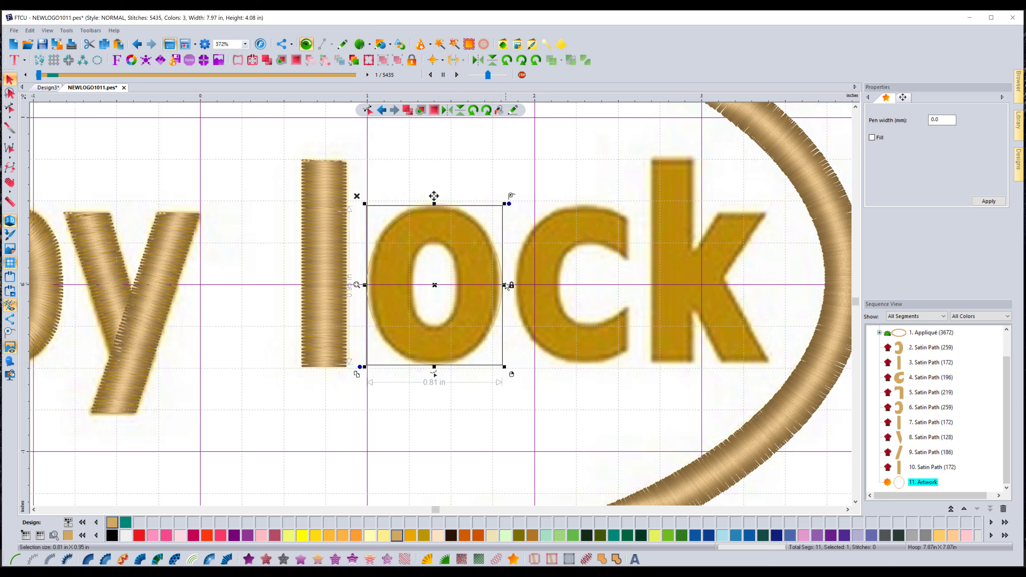
pyautogui.moveTo(503, 284); pyautogui.dragTo(501, 285)
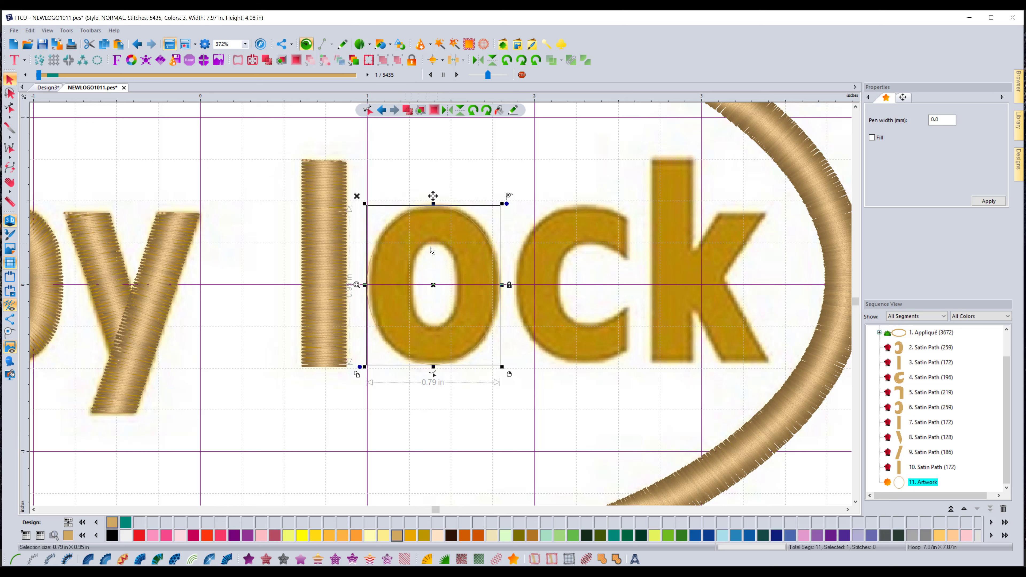
# Draw a second ellipse about 0.29 in wide around the o's inner opening and lower its top point to fit the backdrop
pyautogui.click(382, 45)
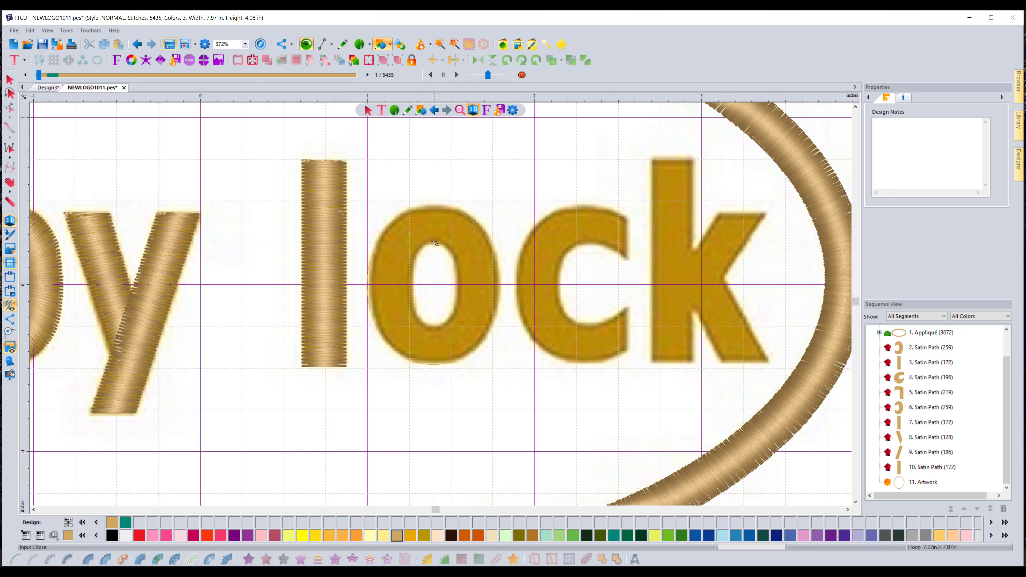
pyautogui.moveTo(410, 239); pyautogui.dragTo(459, 328)
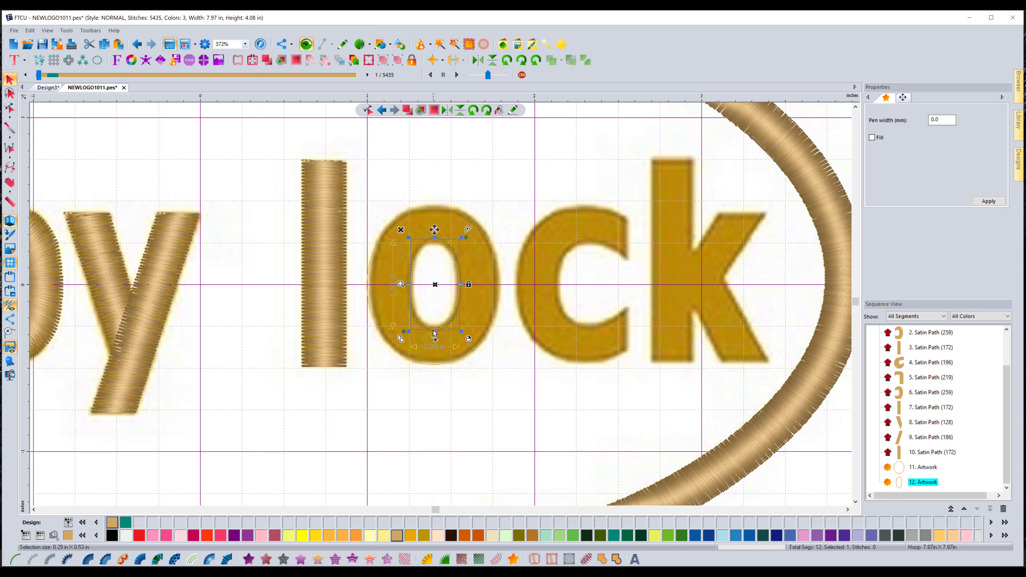
pyautogui.click(435, 339)
pyautogui.moveTo(435, 239); pyautogui.dragTo(434, 242)
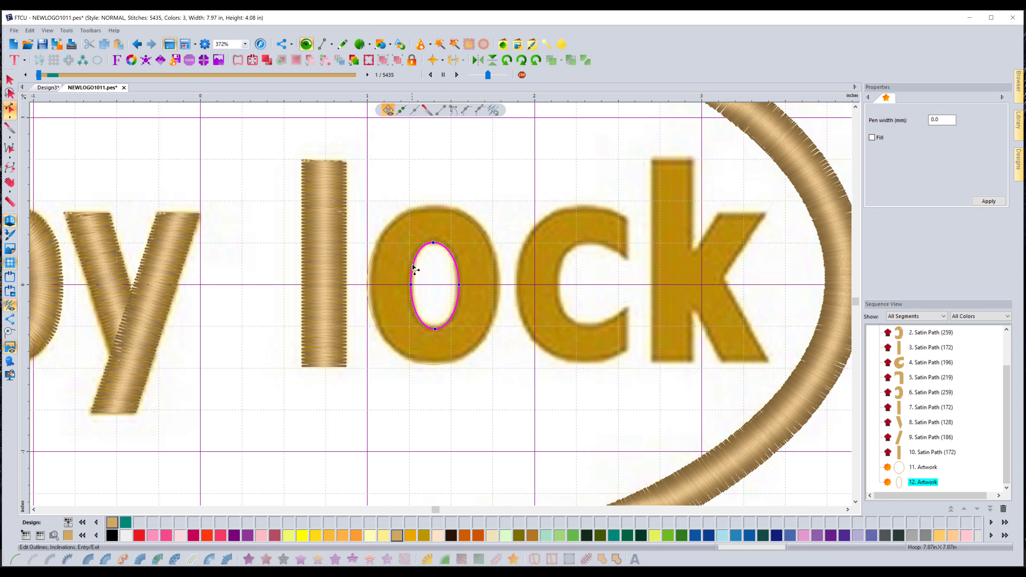
pyautogui.click(10, 79)
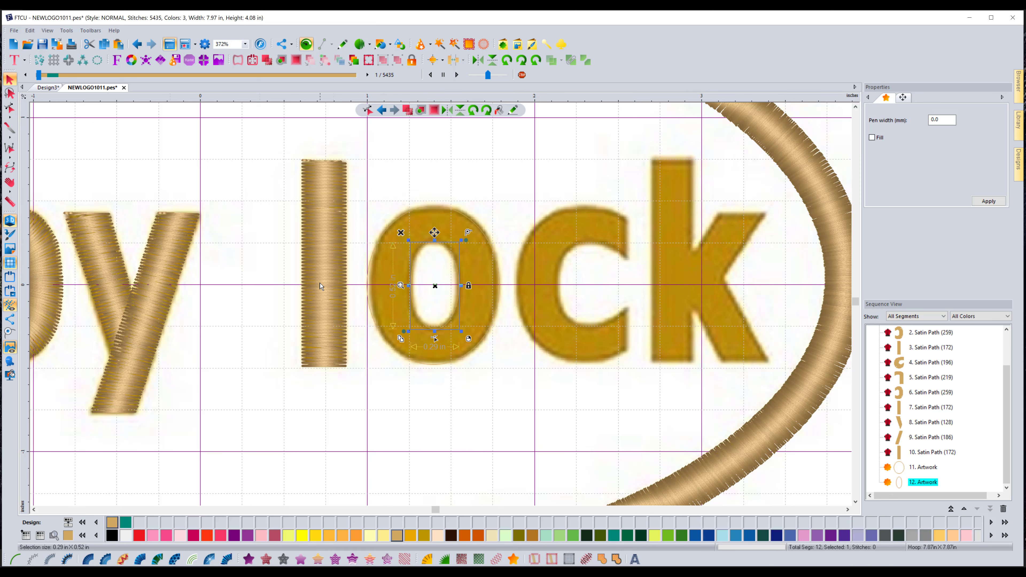
# Try converting the o's two separate ellipses to satin stitches together, and undo the conversion
pyautogui.click(474, 191)
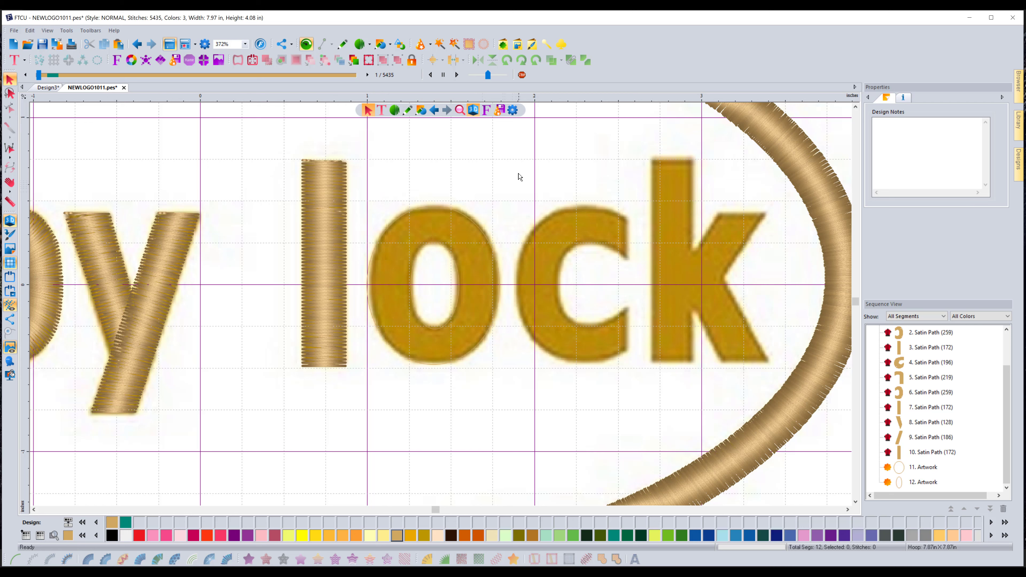
pyautogui.moveTo(525, 160); pyautogui.dragTo(351, 417)
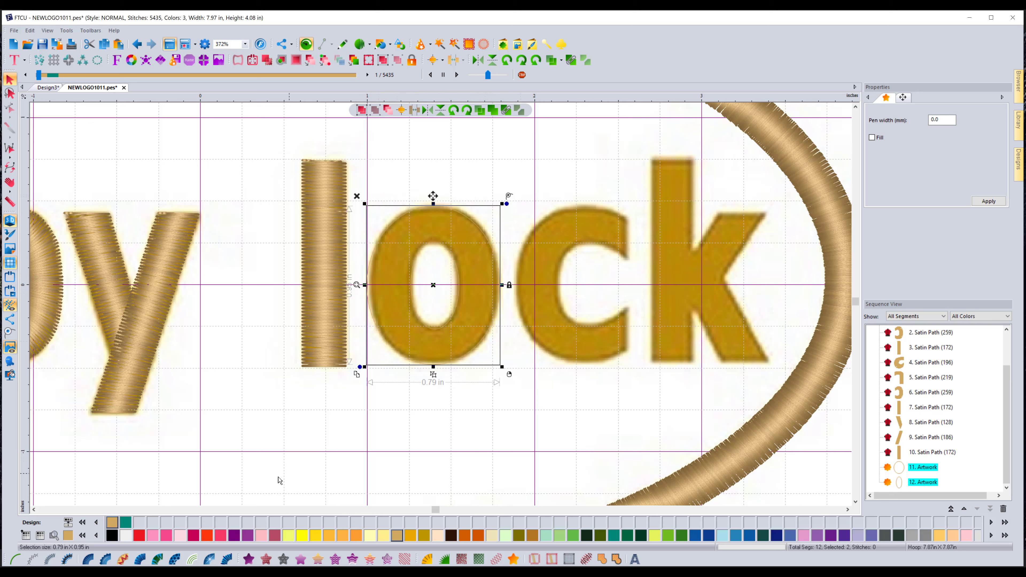
pyautogui.click(225, 559)
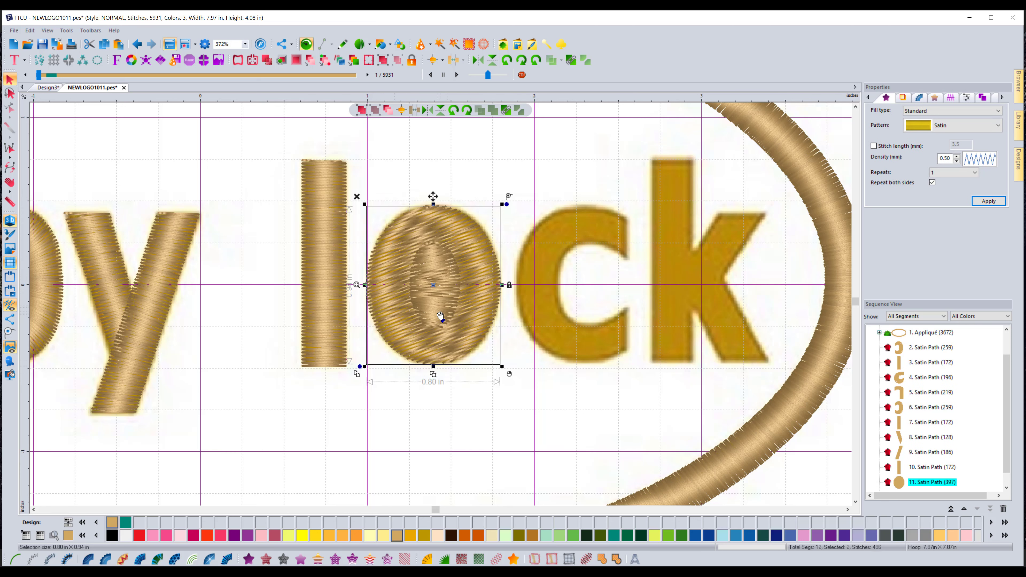
pyautogui.click(137, 44)
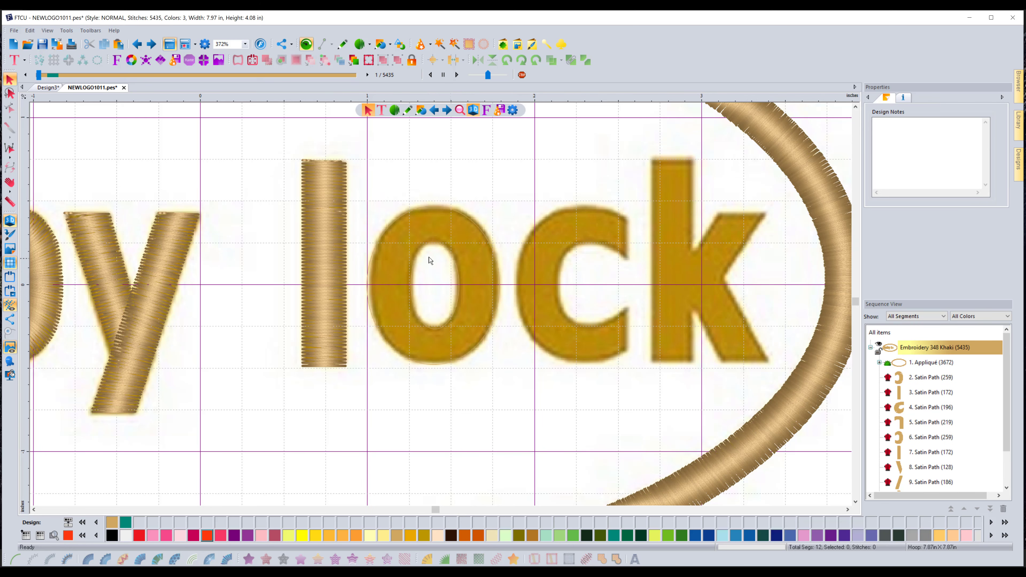
# Select the o's outer and inner ellipses and combine them into a single artwork shape
pyautogui.moveTo(527, 169); pyautogui.dragTo(362, 422)
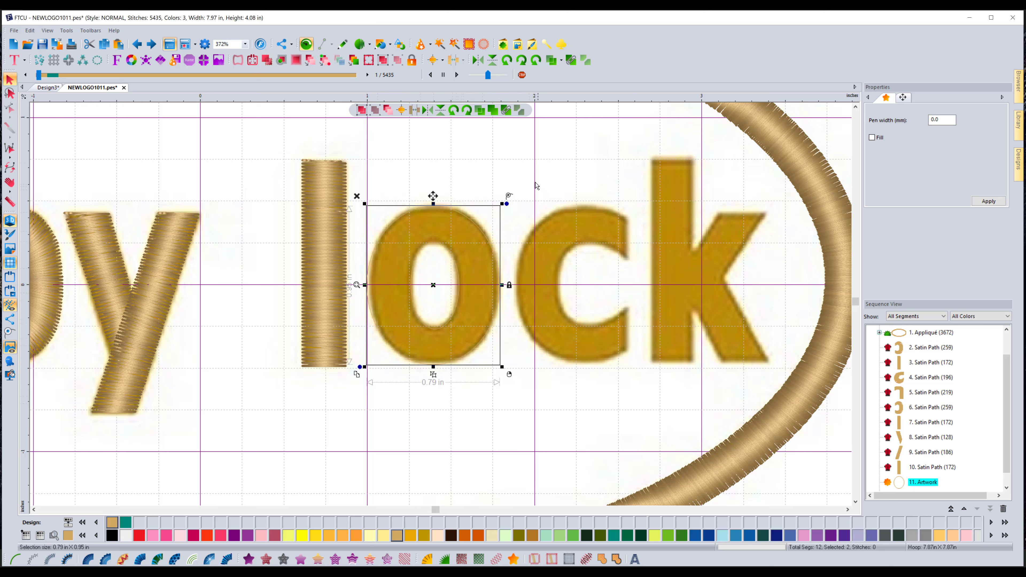
pyautogui.rightClick(534, 165)
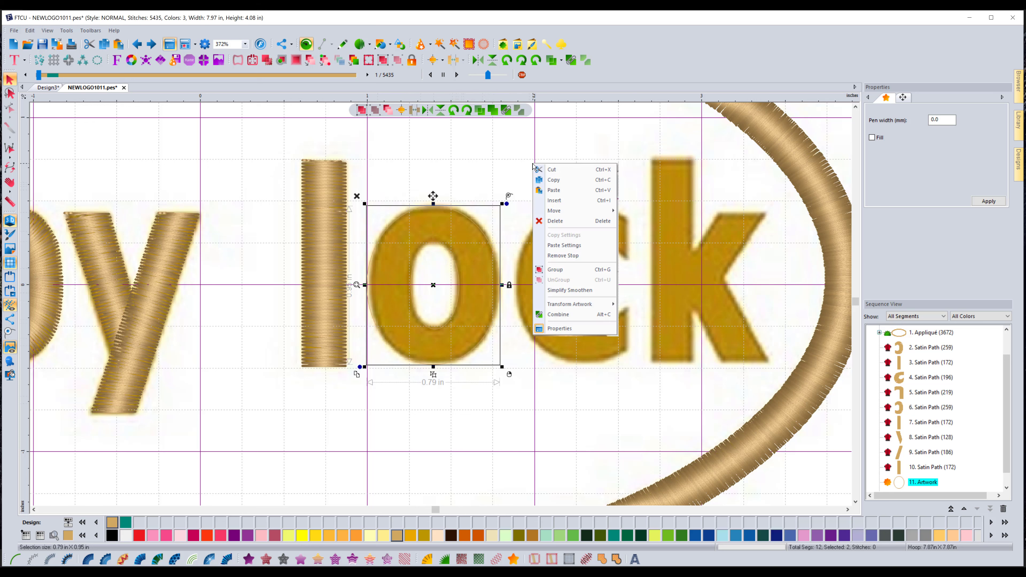
pyautogui.click(559, 315)
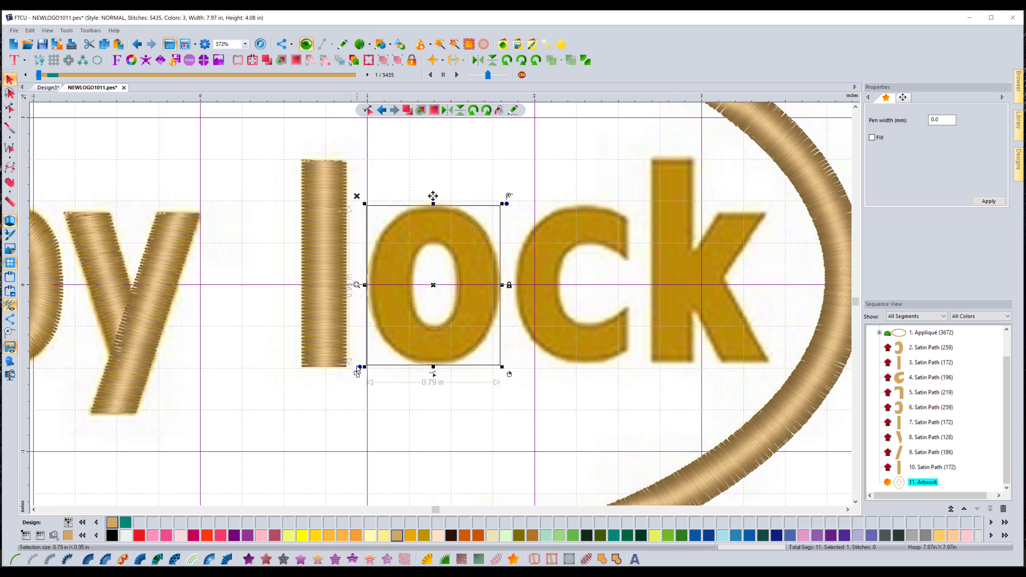
# Try converting the combined o to satin with automatic inclinations and deleting the line near its top, and undo both changes
pyautogui.click(227, 559)
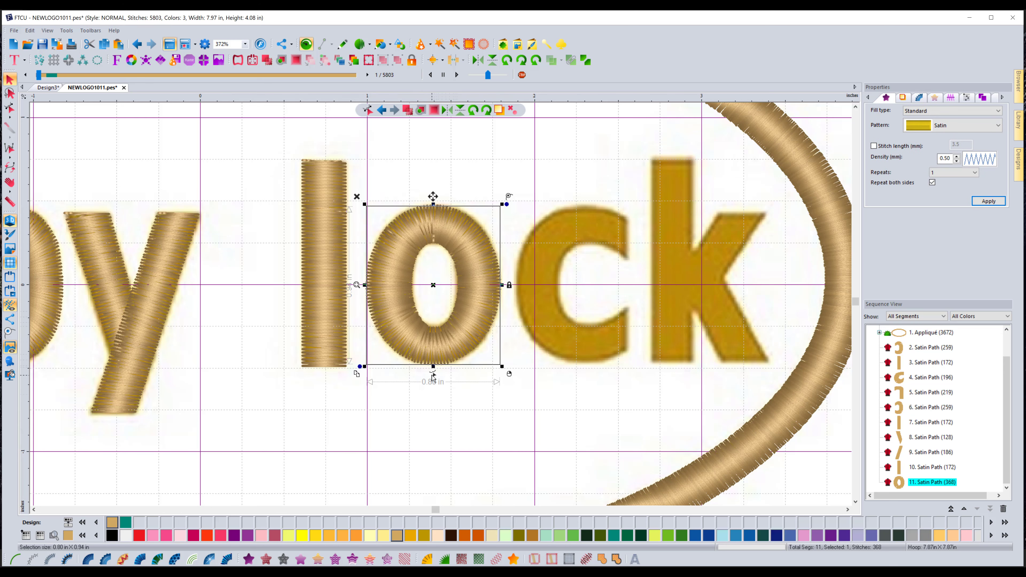
pyautogui.click(432, 375)
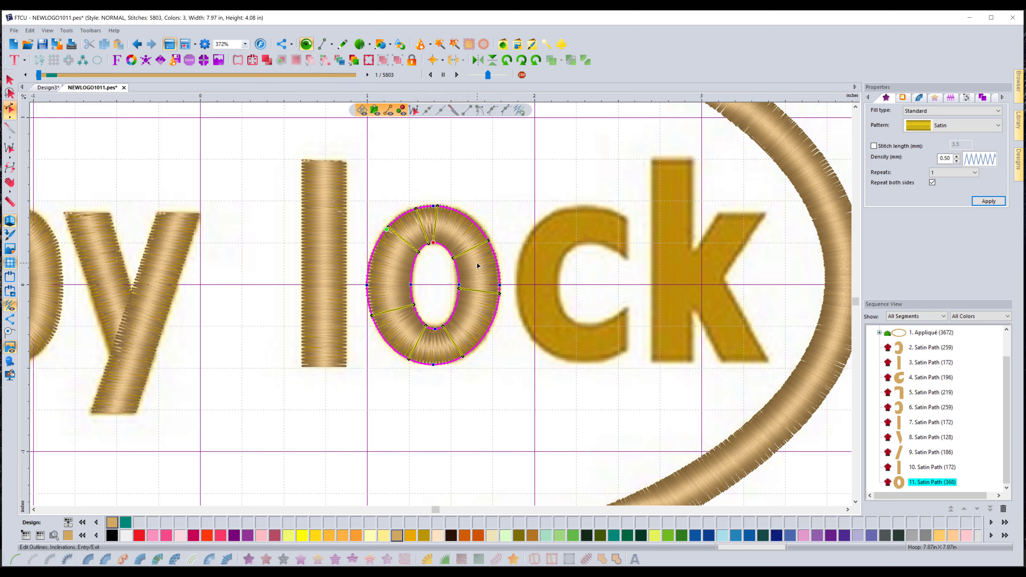
pyautogui.rightClick(416, 212)
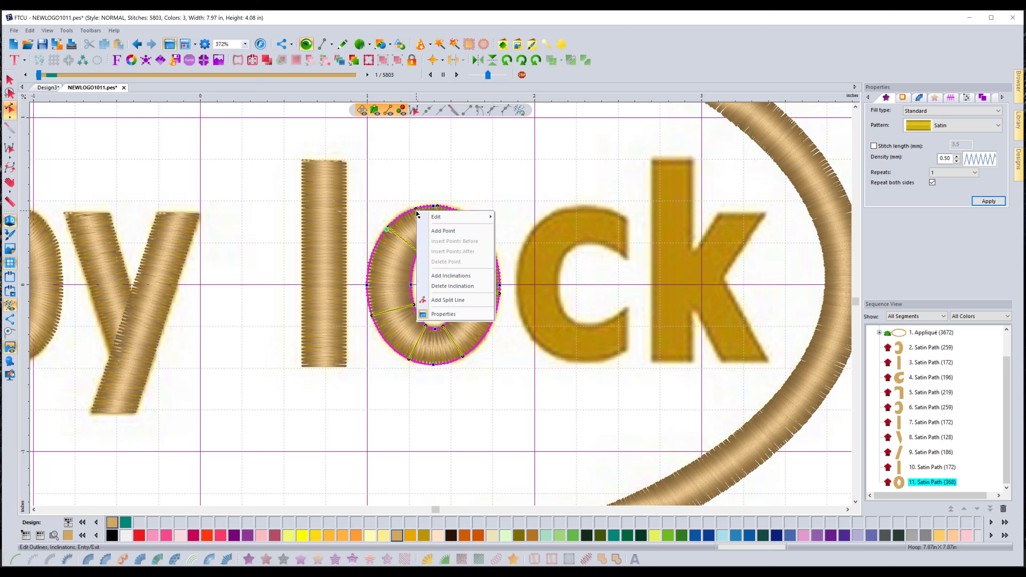
pyautogui.click(447, 293)
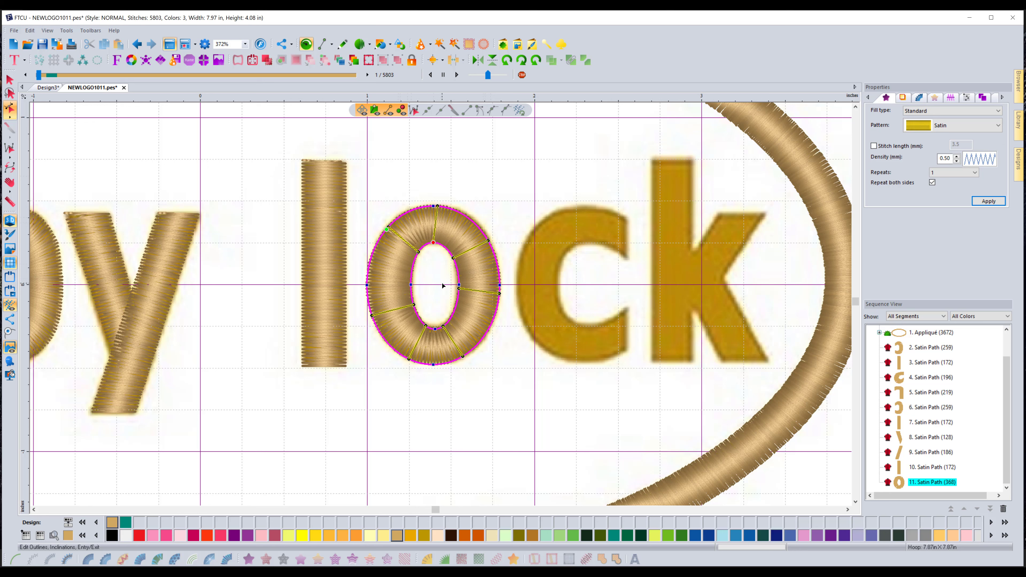
pyautogui.click(136, 45)
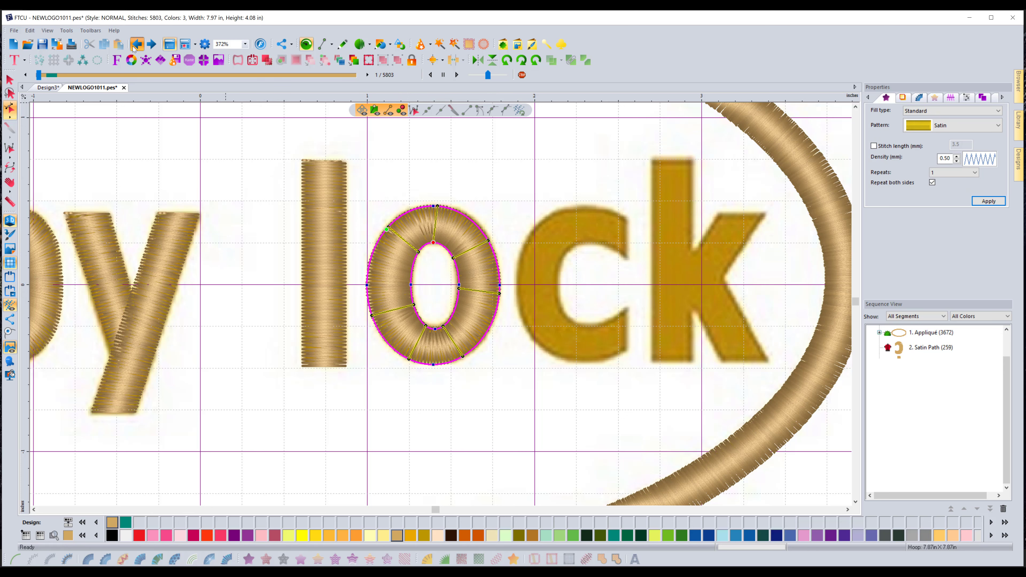
pyautogui.click(135, 45)
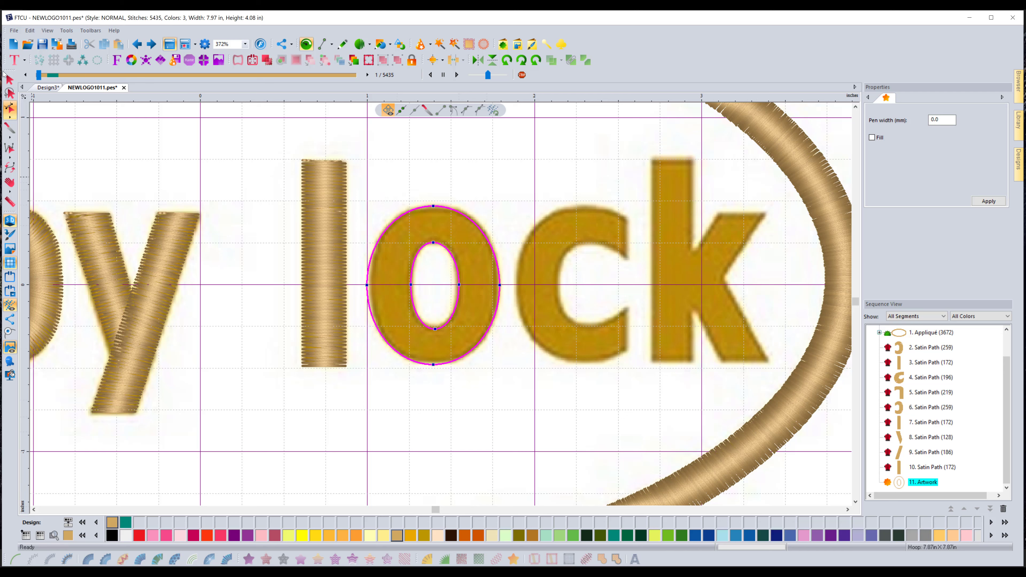
# Convert the combined o artwork to satin with manual inclination lines across its top, bottom, right and left sides, and generate the stitches
pyautogui.click(10, 79)
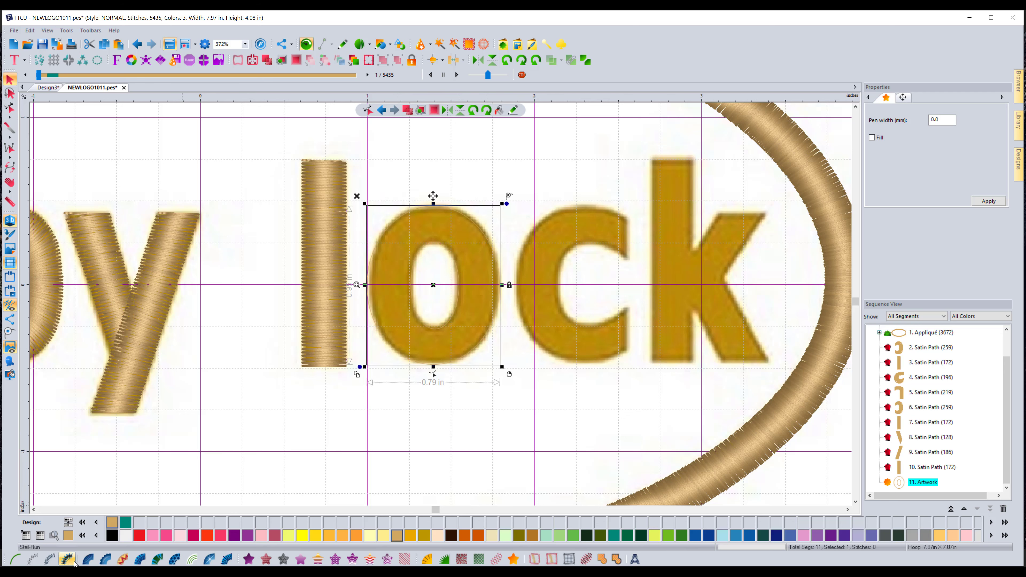
pyautogui.click(88, 559)
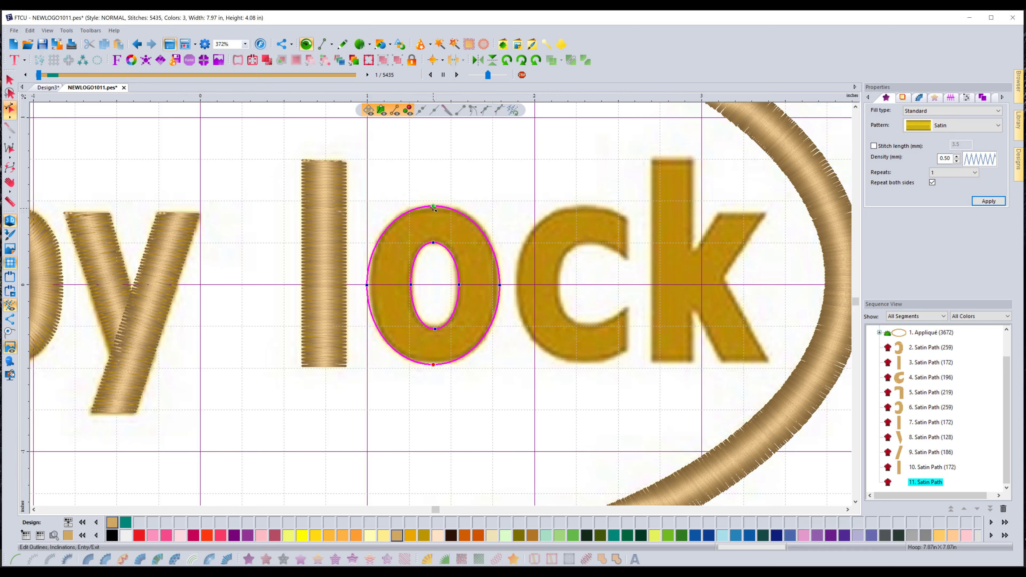
pyautogui.click(430, 241)
pyautogui.click(434, 364)
pyautogui.click(460, 284)
pyautogui.click(500, 284)
pyautogui.click(409, 286)
pyautogui.click(434, 366)
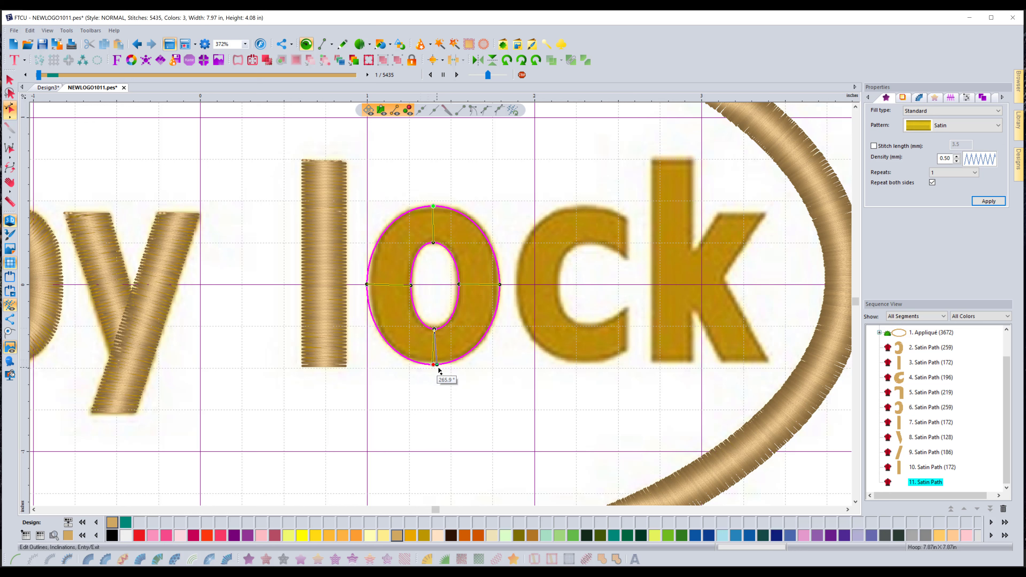
pyautogui.click(434, 385)
pyautogui.rightClick(501, 355)
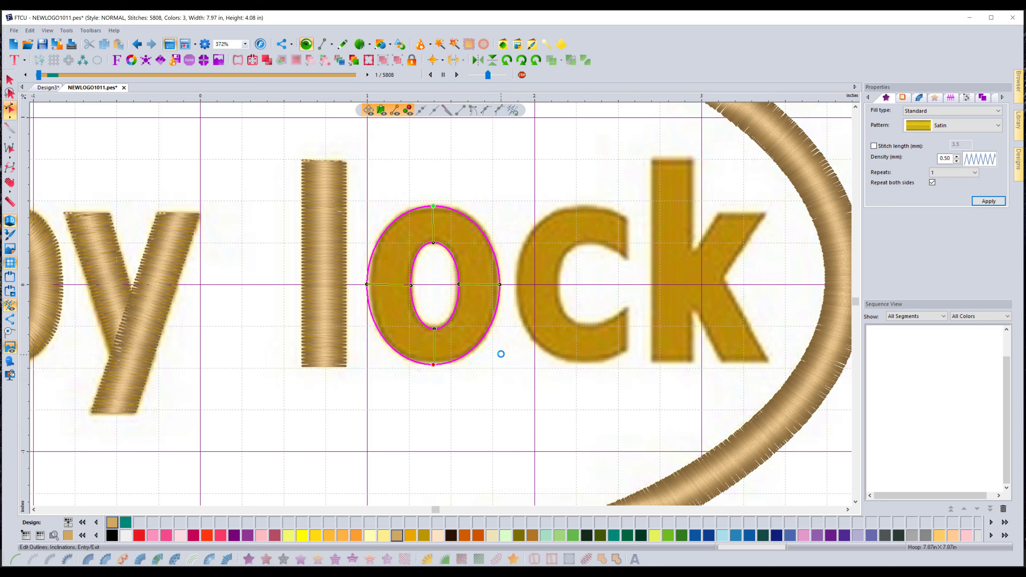
pyautogui.click(10, 79)
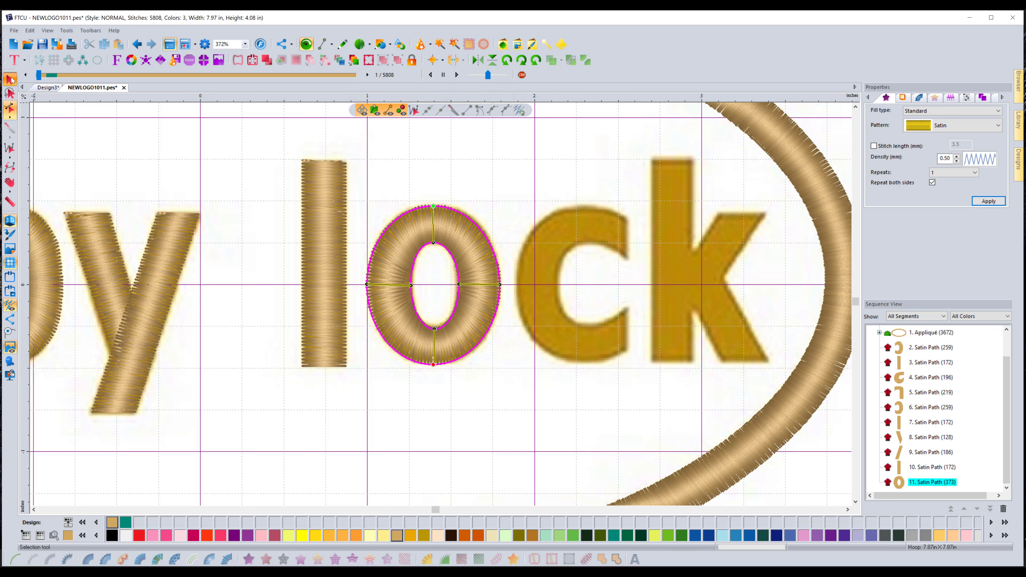
pyautogui.click(492, 171)
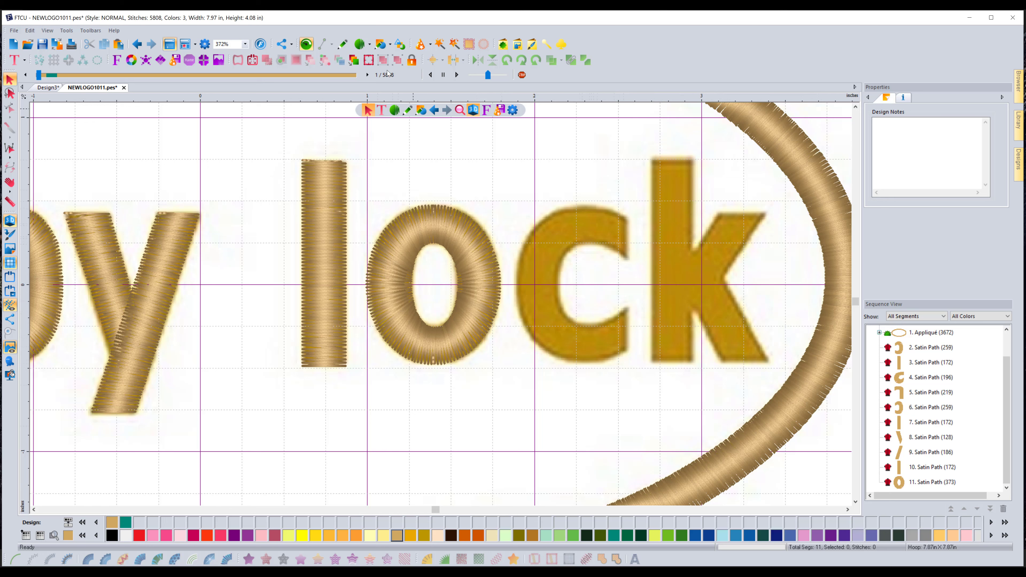
# Draw a closed five-point artwork outline over the c, about 0.67 in wide, with points at its opening's corners and its leftmost edge
pyautogui.click(342, 44)
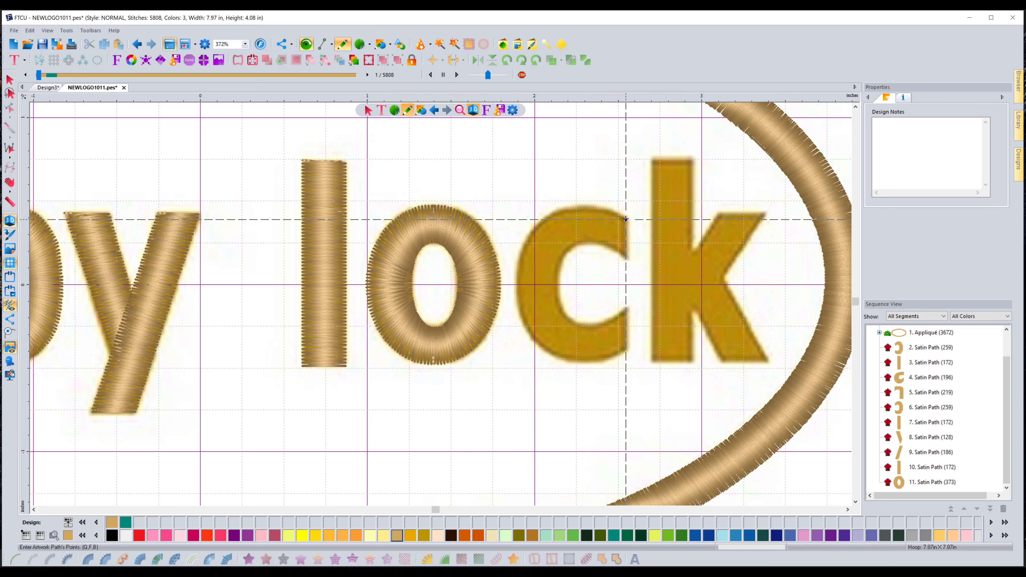
pyautogui.click(625, 219)
pyautogui.click(627, 259)
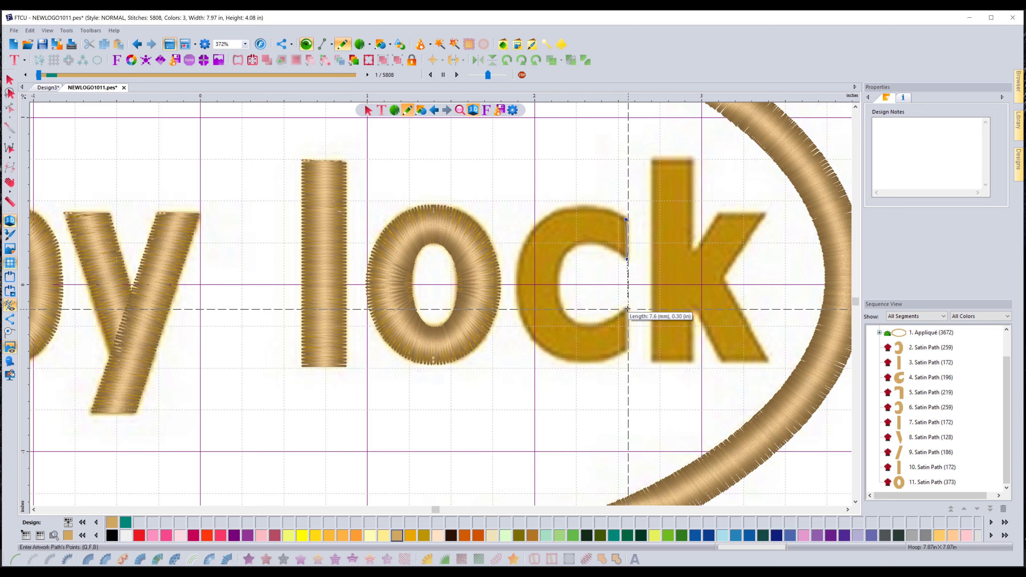
pyautogui.click(628, 309)
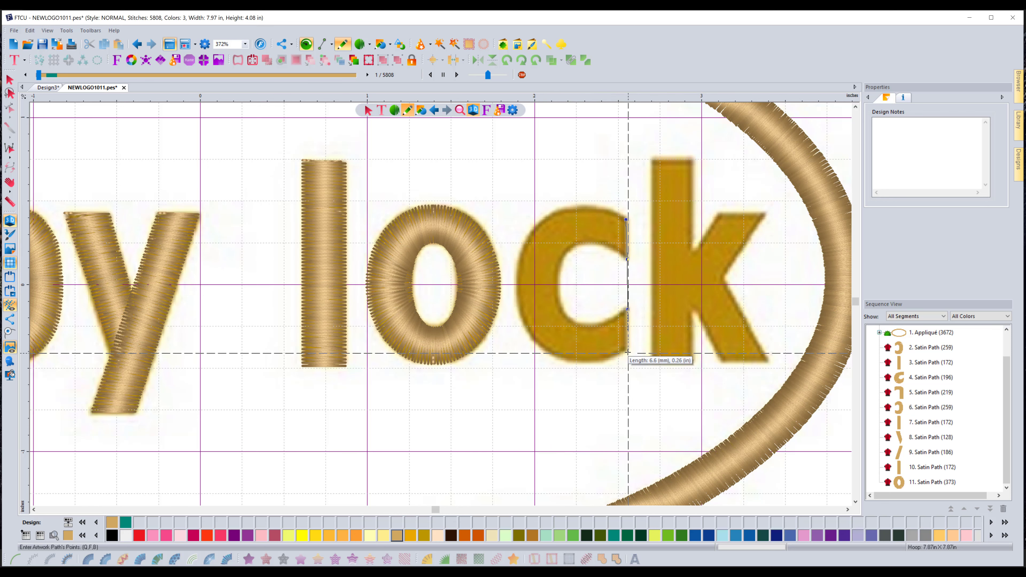
pyautogui.click(627, 353)
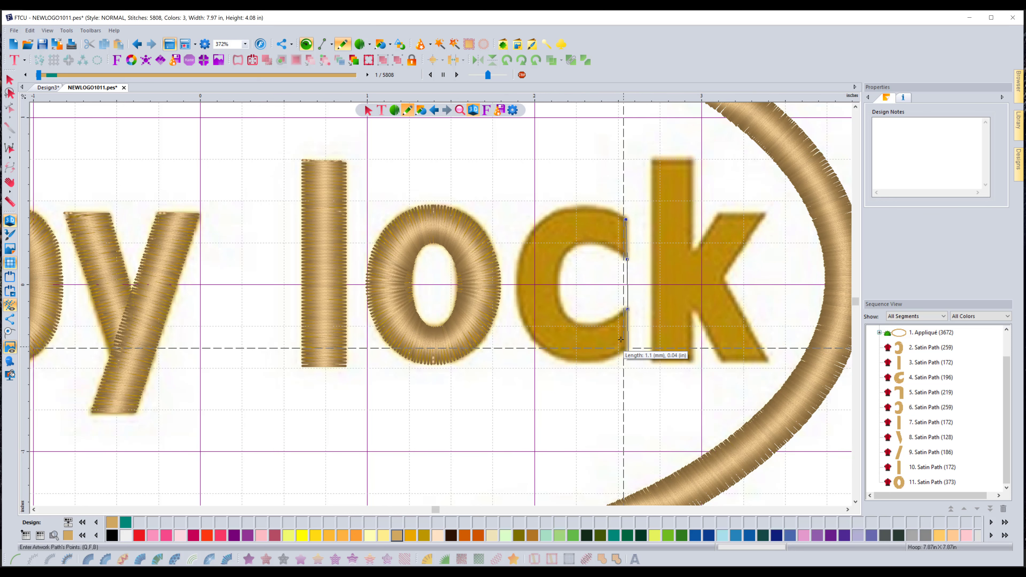
pyautogui.click(516, 281)
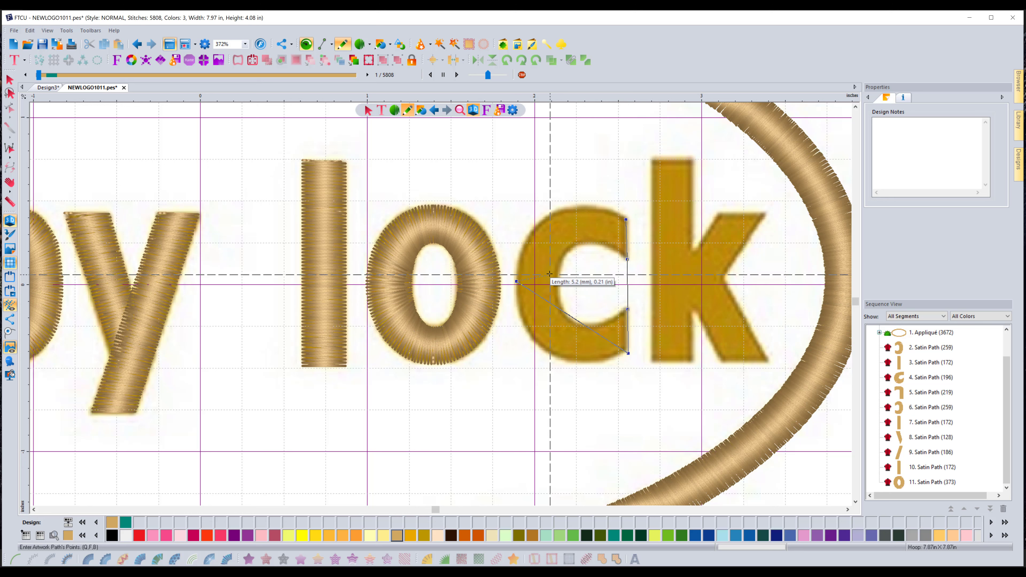
pyautogui.rightClick(556, 271)
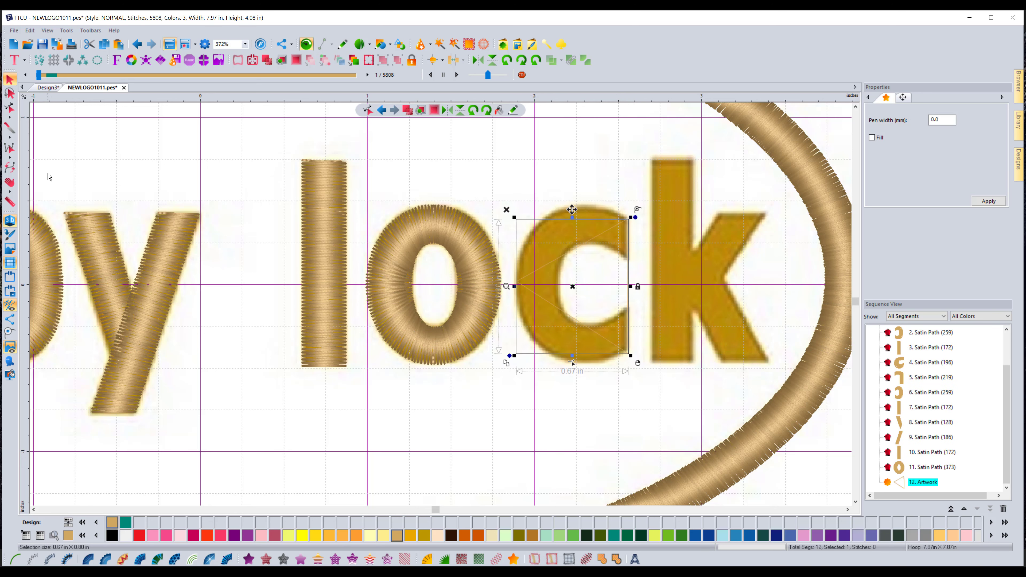
# Bend the two slanted sides of the c outline outward to follow the letter's outer curve
pyautogui.click(572, 364)
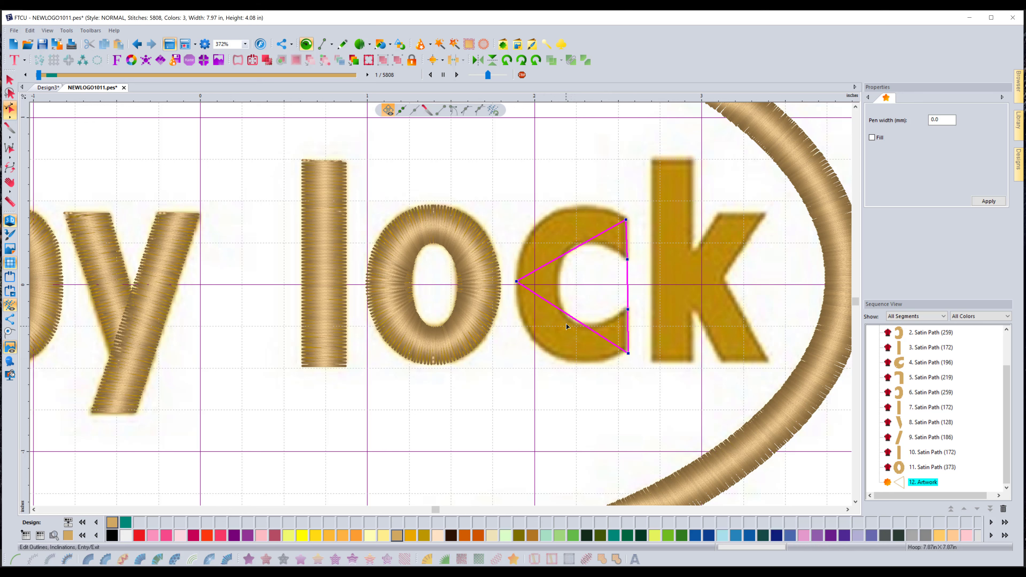
pyautogui.moveTo(567, 315); pyautogui.dragTo(554, 356)
pyautogui.moveTo(571, 258); pyautogui.dragTo(582, 199)
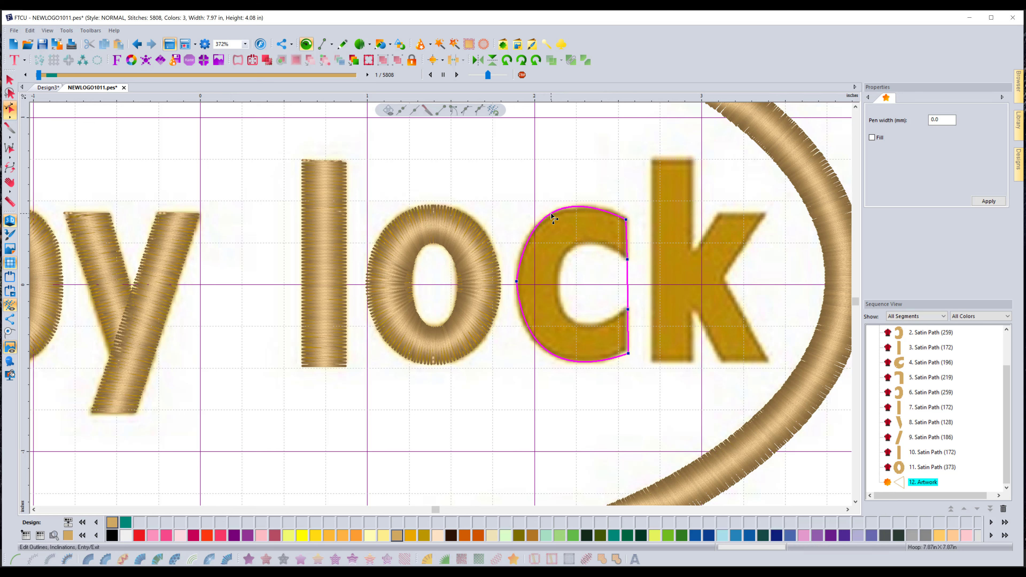
# Curve the segment across the c's opening inward and adjust its handles to match the letter's inner edge on the backdrop
pyautogui.moveTo(627, 285); pyautogui.dragTo(554, 213)
pyautogui.click(571, 269)
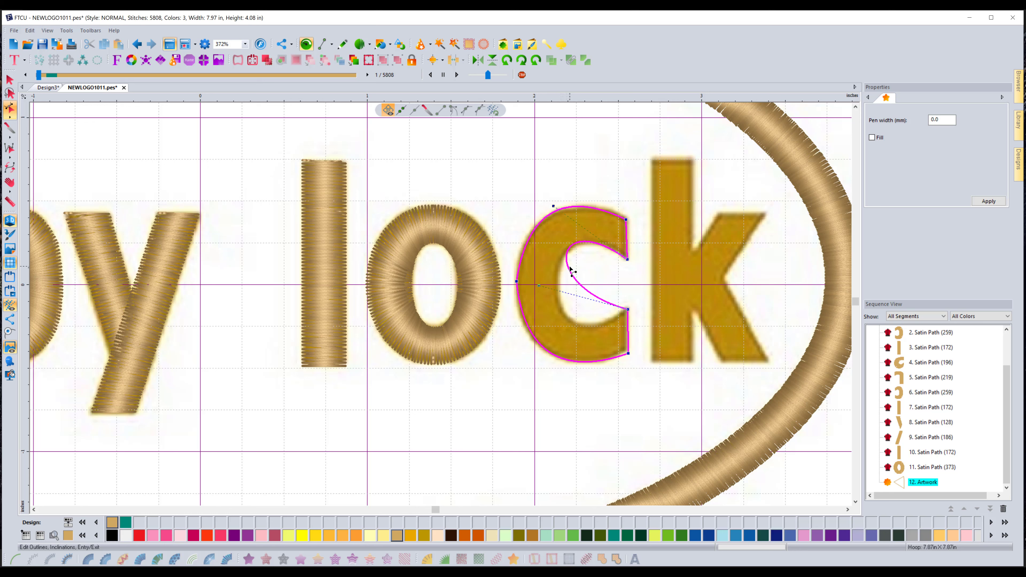
pyautogui.moveTo(538, 287); pyautogui.dragTo(522, 378)
pyautogui.click(566, 271)
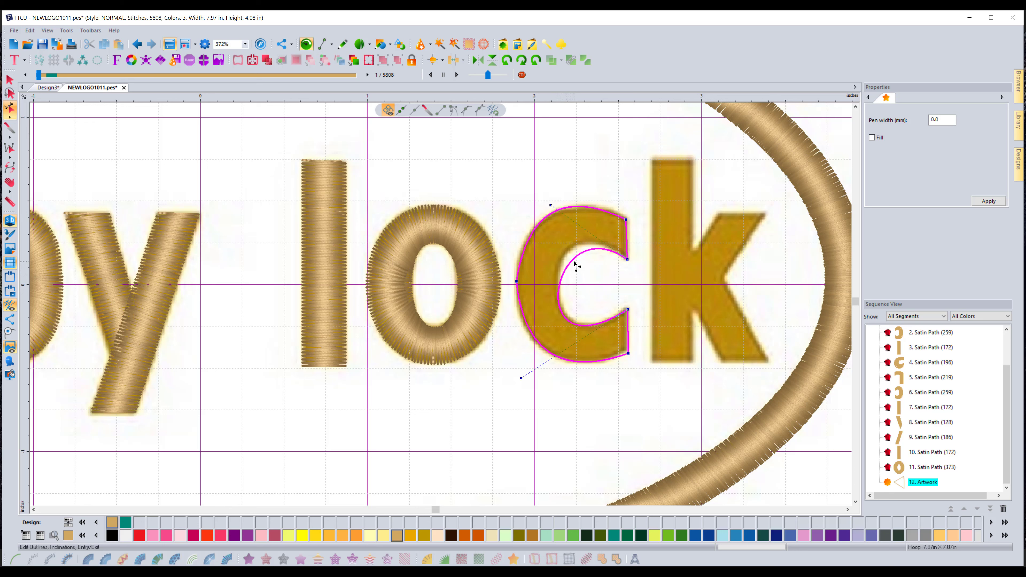
pyautogui.moveTo(550, 206); pyautogui.dragTo(542, 186)
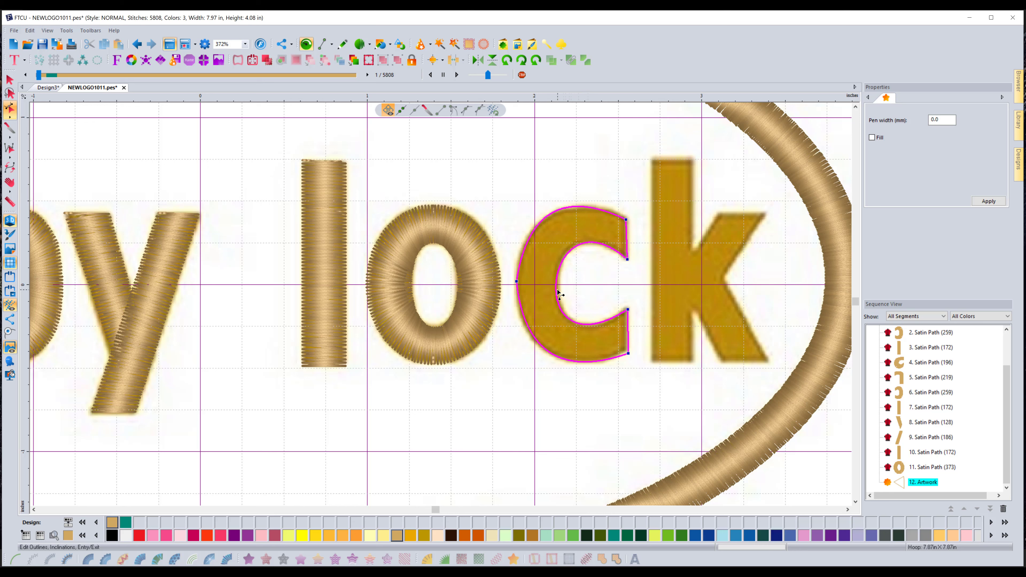
pyautogui.moveTo(557, 293); pyautogui.dragTo(559, 292)
# Delete the leftmost point of the c outline and bend the remaining outer segment out to the letter's left edge
pyautogui.click(516, 282)
pyautogui.rightClick(516, 284)
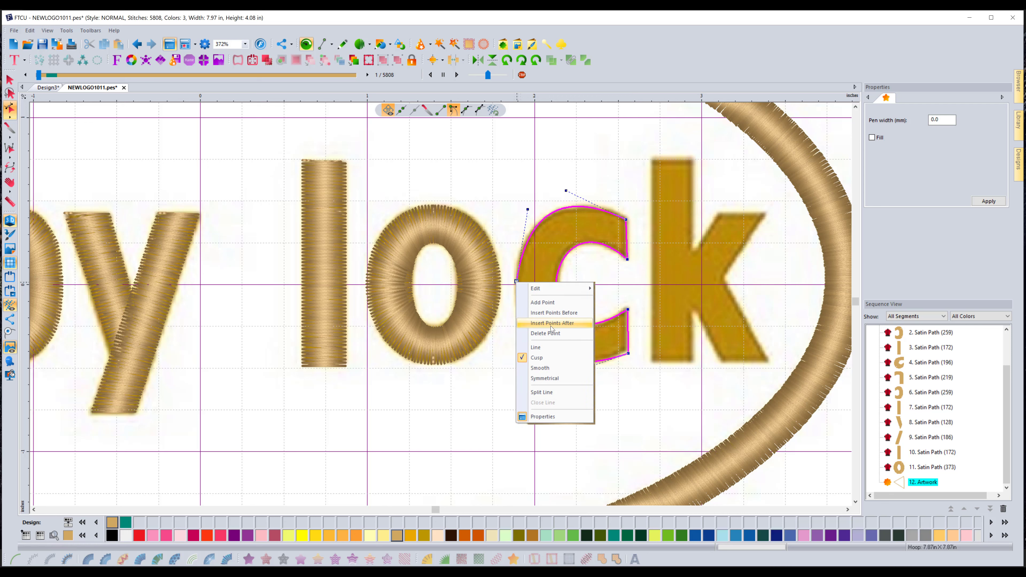
pyautogui.click(550, 334)
pyautogui.moveTo(582, 290); pyautogui.dragTo(516, 289)
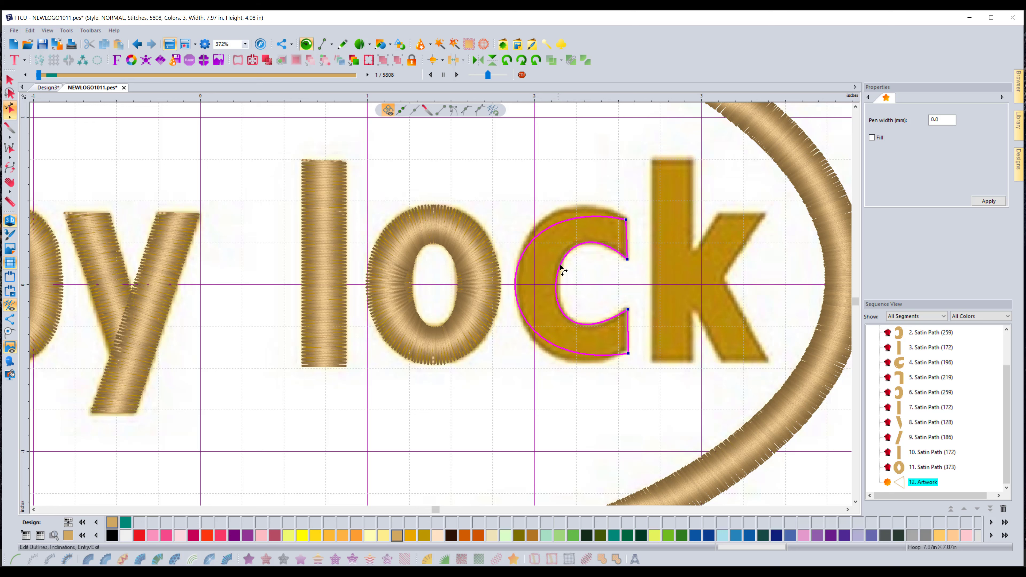
# Adjust the upper and lower curve handles of the c's outer segment until it follows the backdrop
pyautogui.click(518, 281)
pyautogui.moveTo(480, 193); pyautogui.dragTo(493, 159)
pyautogui.click(535, 323)
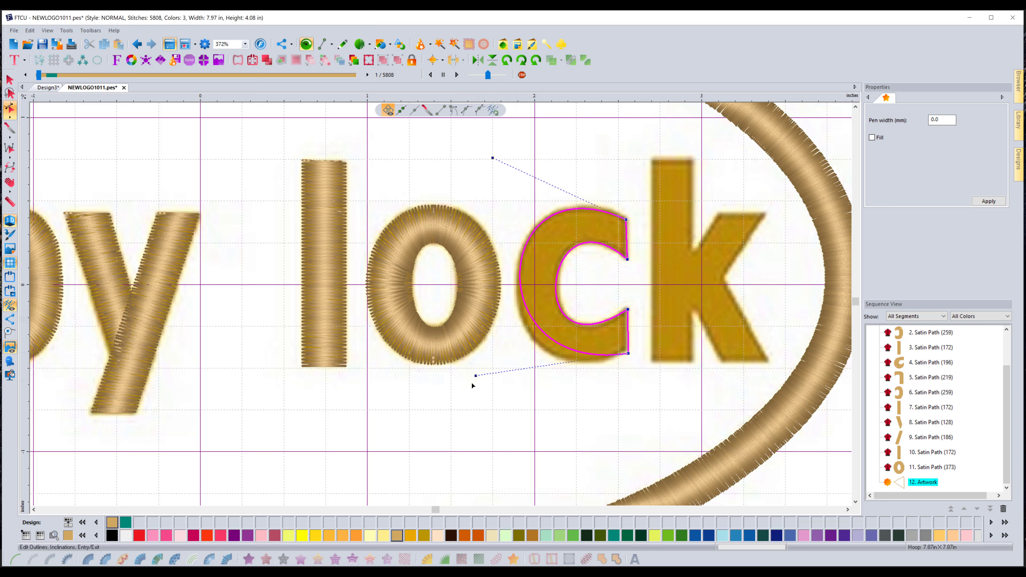
pyautogui.moveTo(475, 376); pyautogui.dragTo(460, 406)
pyautogui.click(538, 232)
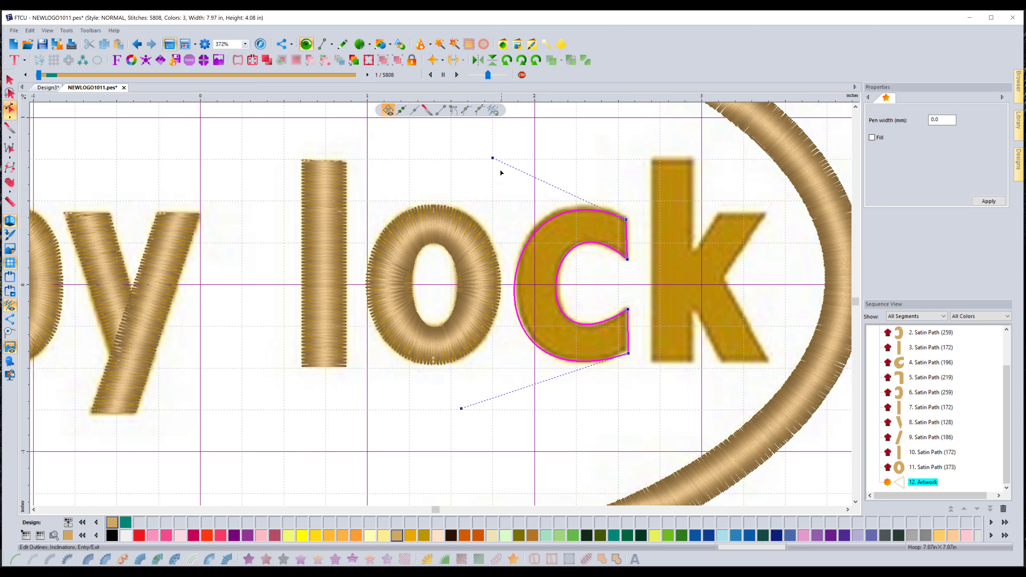
pyautogui.moveTo(492, 161); pyautogui.dragTo(496, 142)
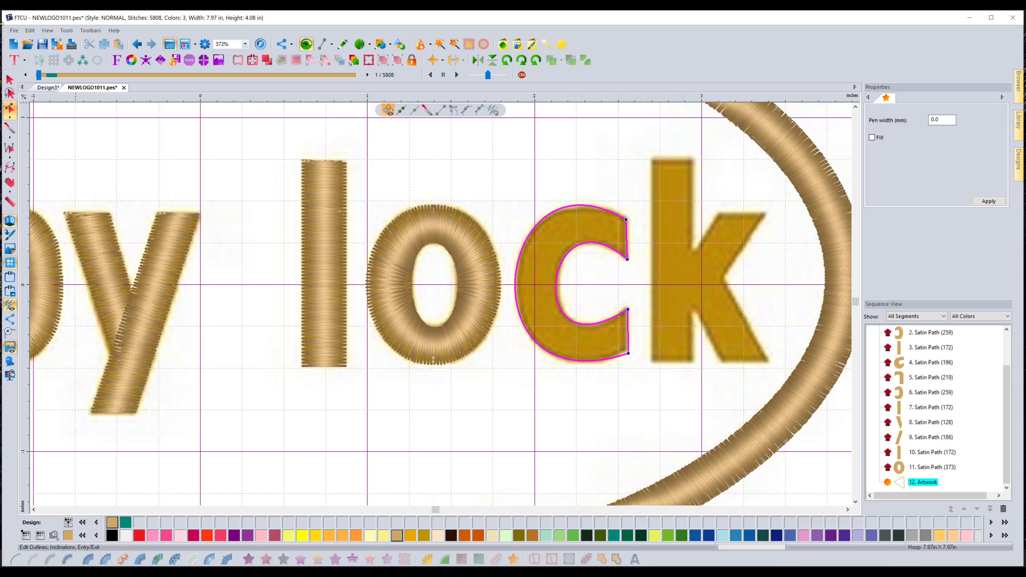
# Convert the c outline to satin with automatic inclinations and move the line near its upper tip closer to the end
pyautogui.click(10, 79)
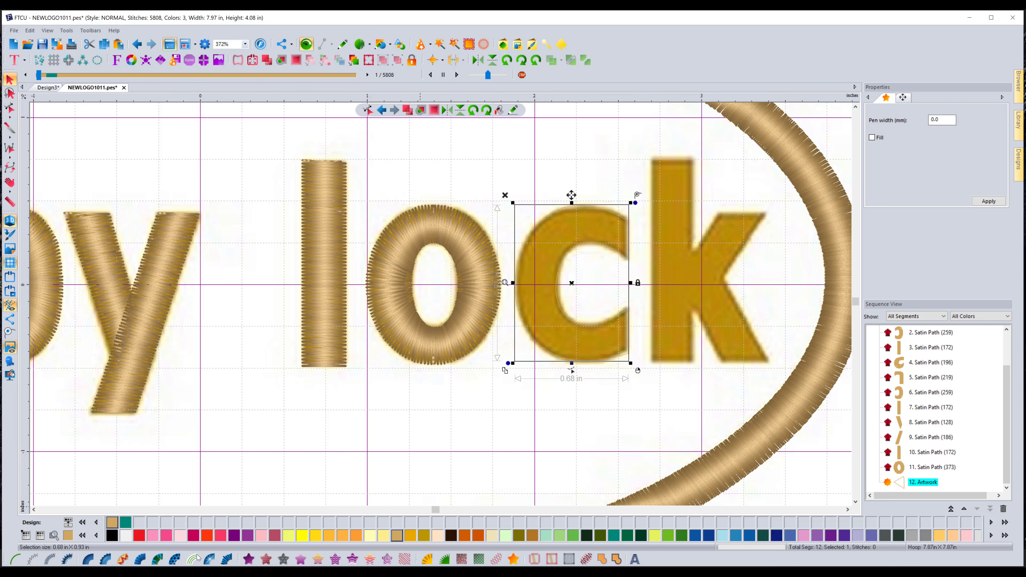
pyautogui.click(227, 559)
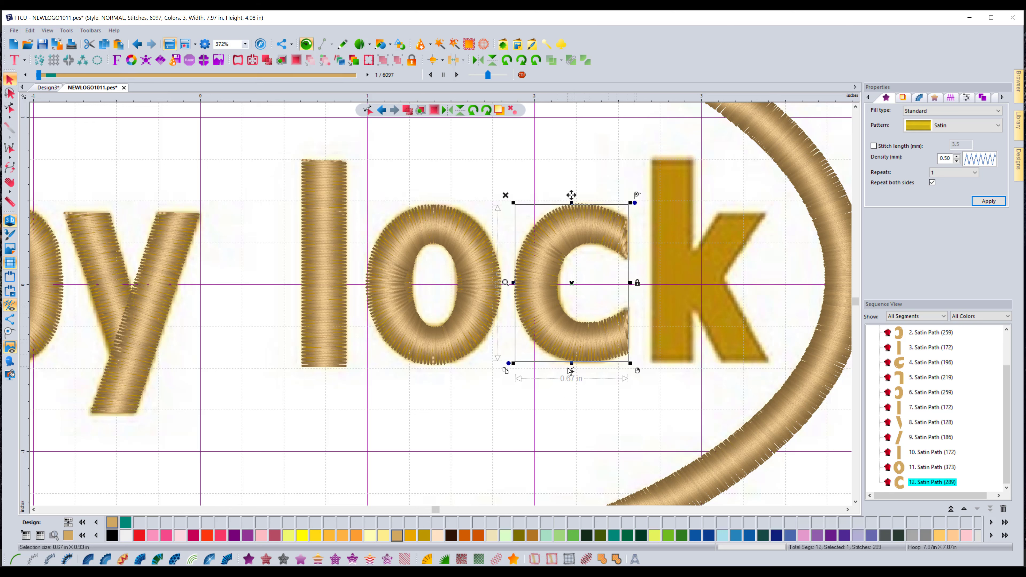
pyautogui.click(570, 371)
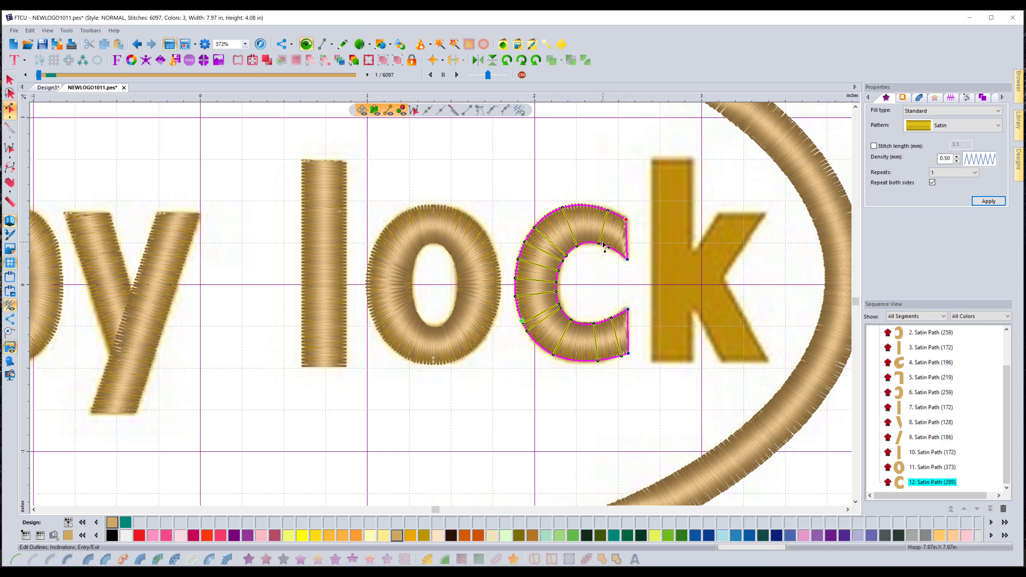
pyautogui.moveTo(602, 242); pyautogui.dragTo(621, 254)
pyautogui.moveTo(608, 211); pyautogui.dragTo(619, 215)
pyautogui.moveTo(620, 321); pyautogui.dragTo(217, 411)
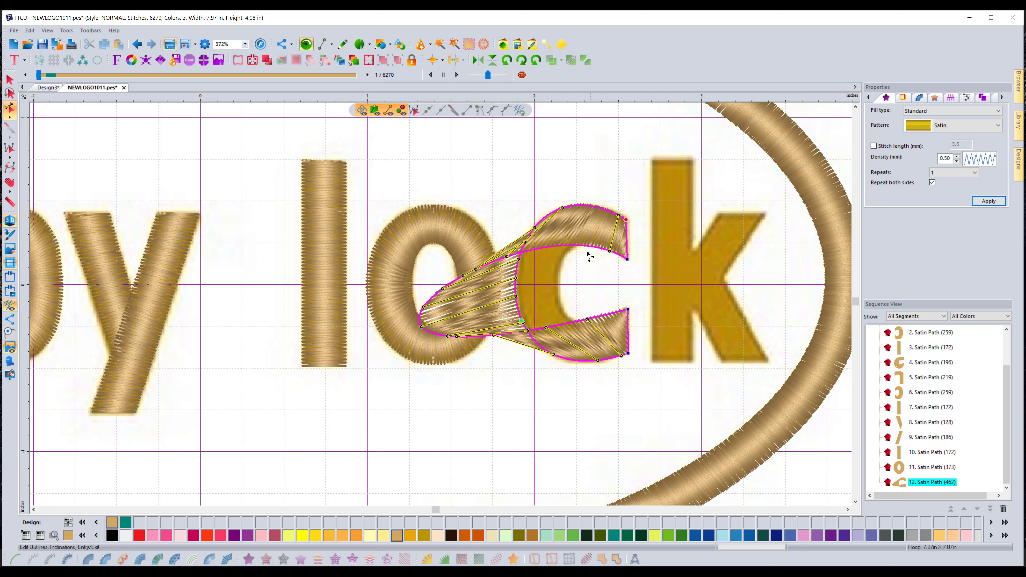
pyautogui.click(137, 44)
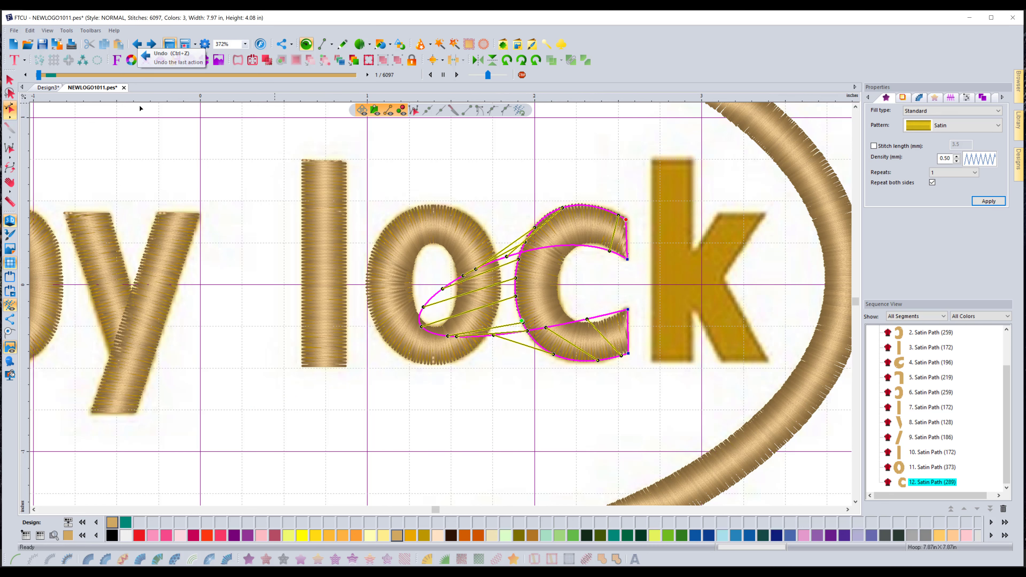
pyautogui.rightClick(225, 235)
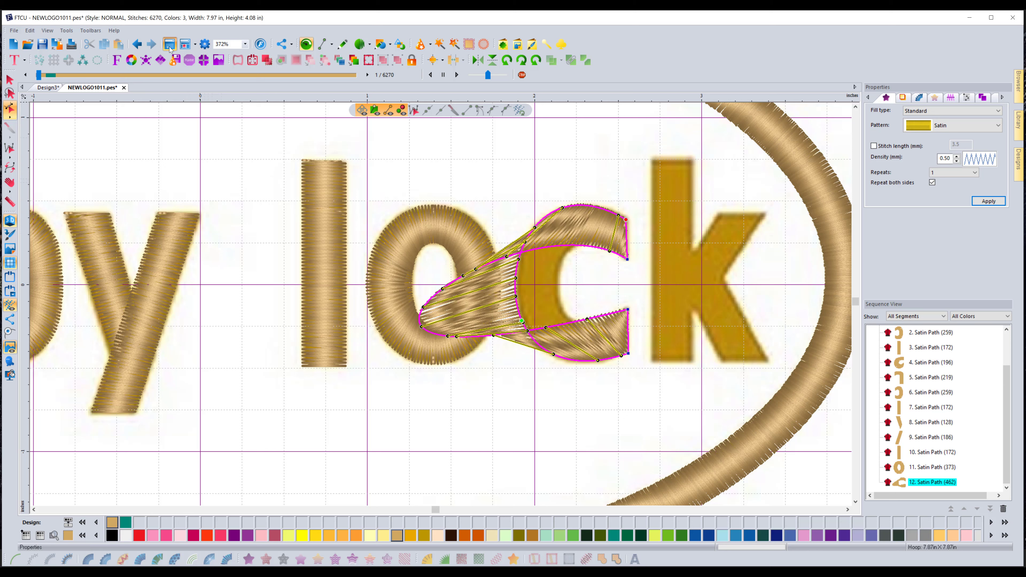
pyautogui.click(137, 43)
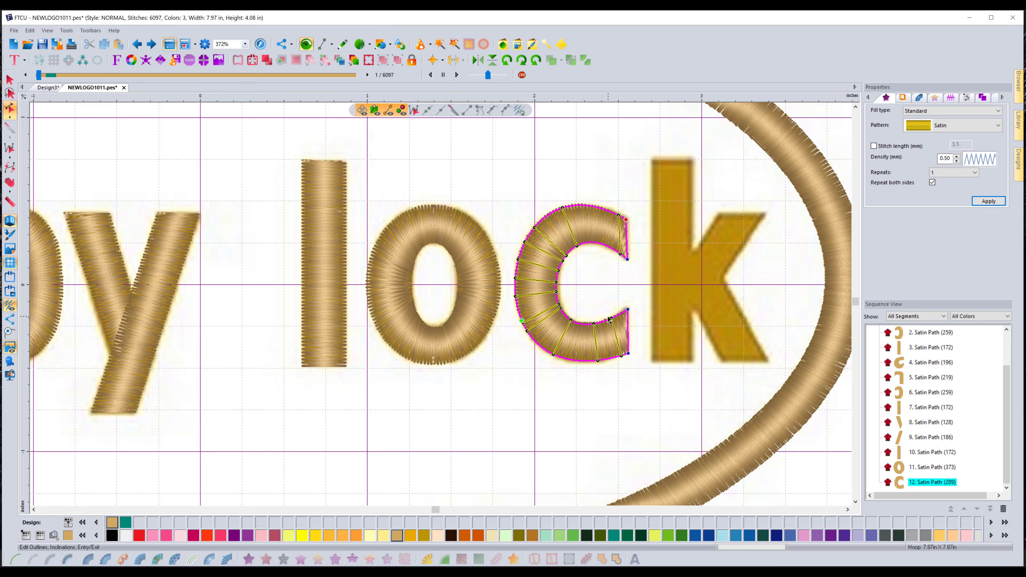
# Reposition the inclination line near the c's lower tip closer to the end, regenerate the stitches and deselect the letter
pyautogui.moveTo(614, 322); pyautogui.dragTo(622, 343)
pyautogui.click(10, 79)
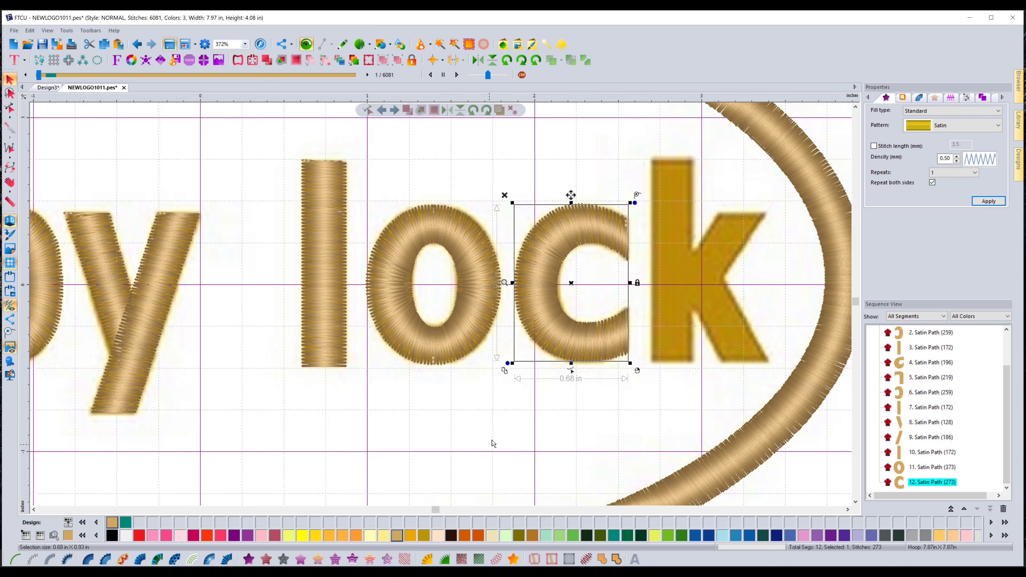
pyautogui.click(656, 378)
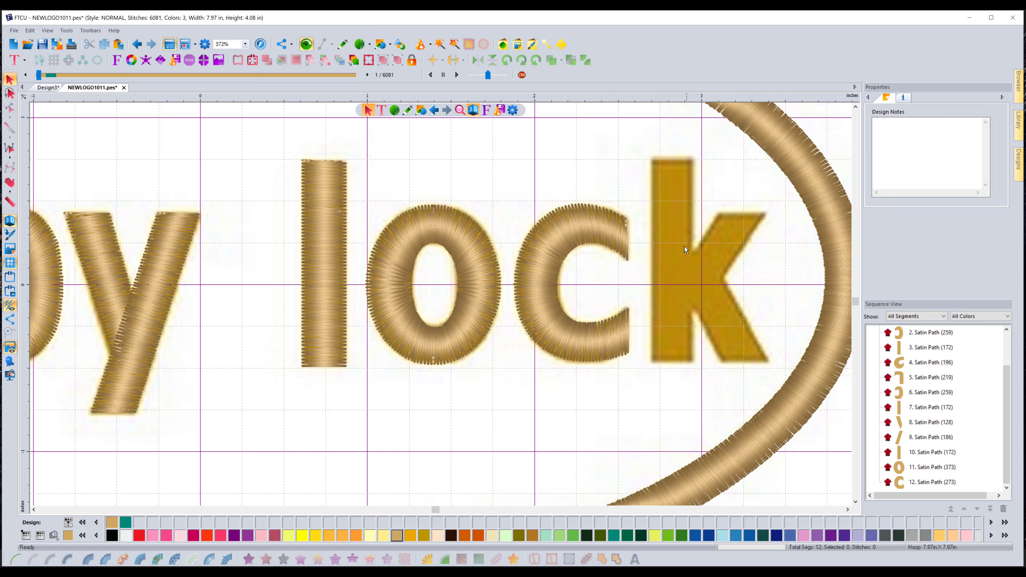
# Outline the k's lower diagonal leg with four points, about 0.50 by 0.56 in overall, and convert it to satin with automatic inclinations
pyautogui.click(343, 44)
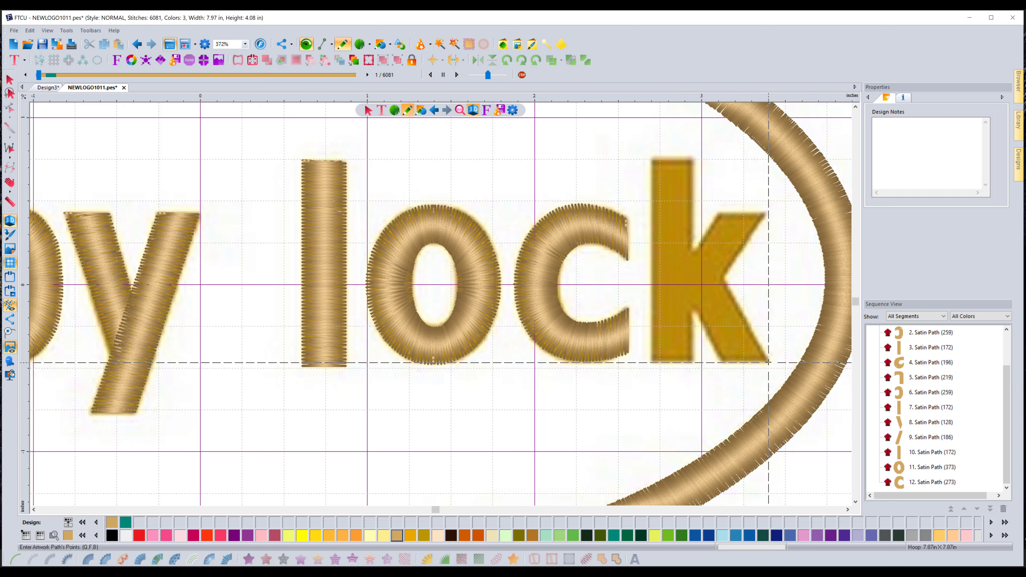
pyautogui.click(768, 363)
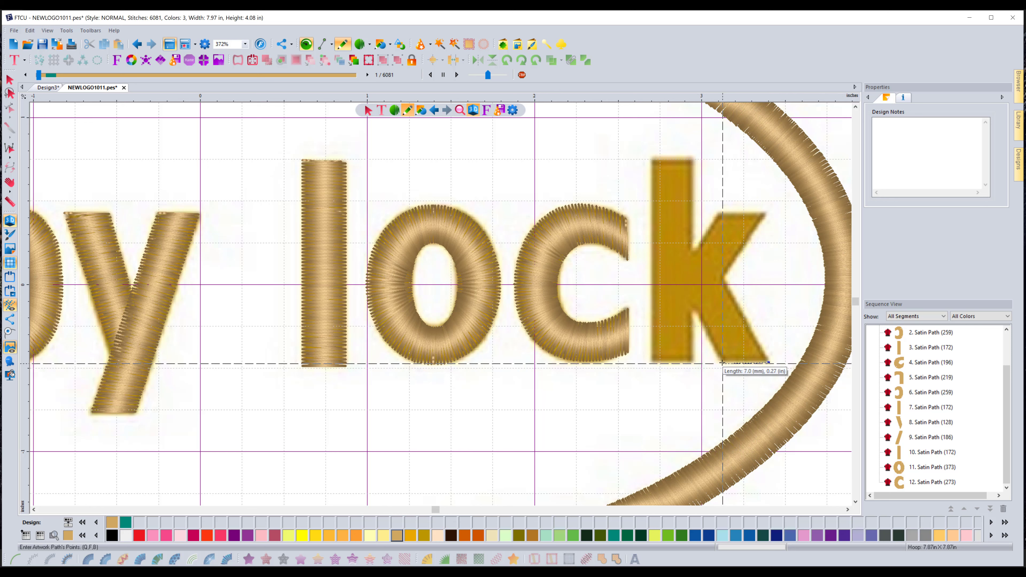
pyautogui.click(723, 365)
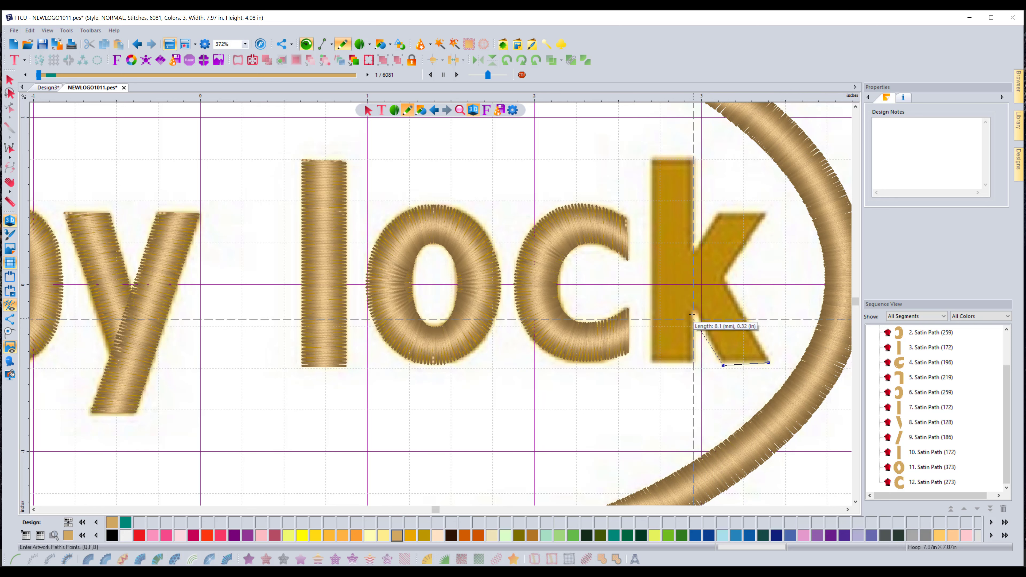
pyautogui.click(685, 297)
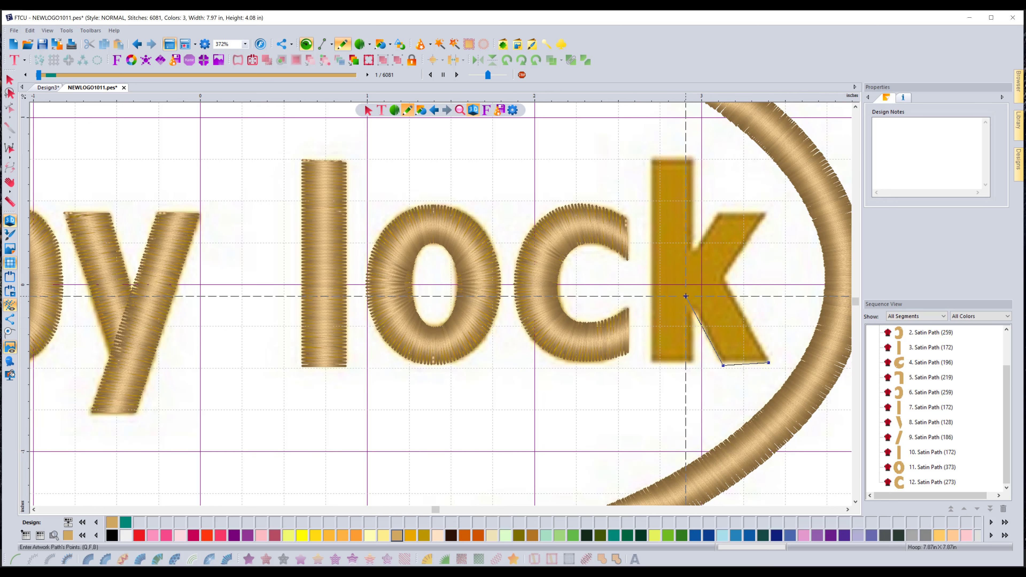
pyautogui.click(718, 271)
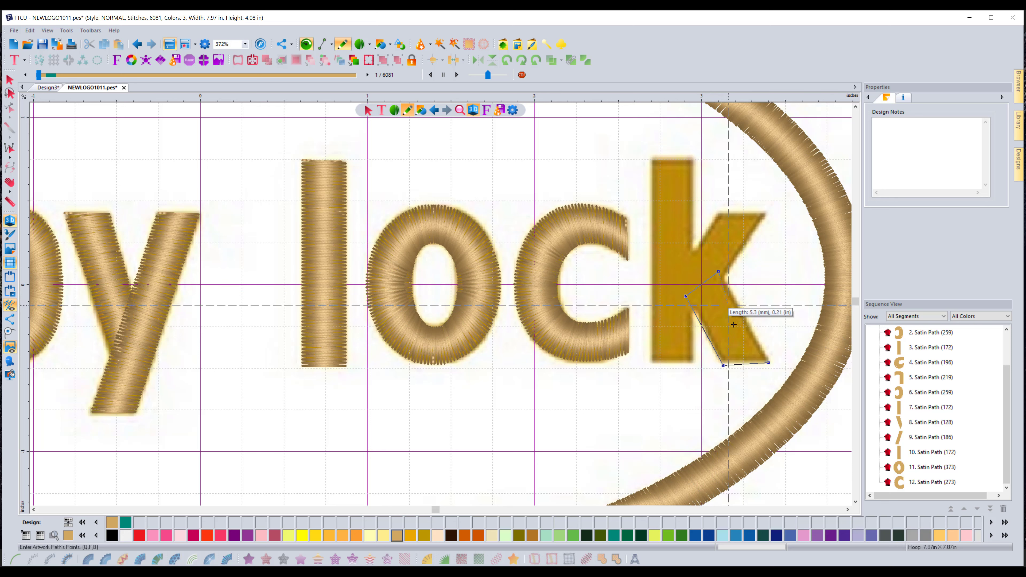
pyautogui.rightClick(738, 344)
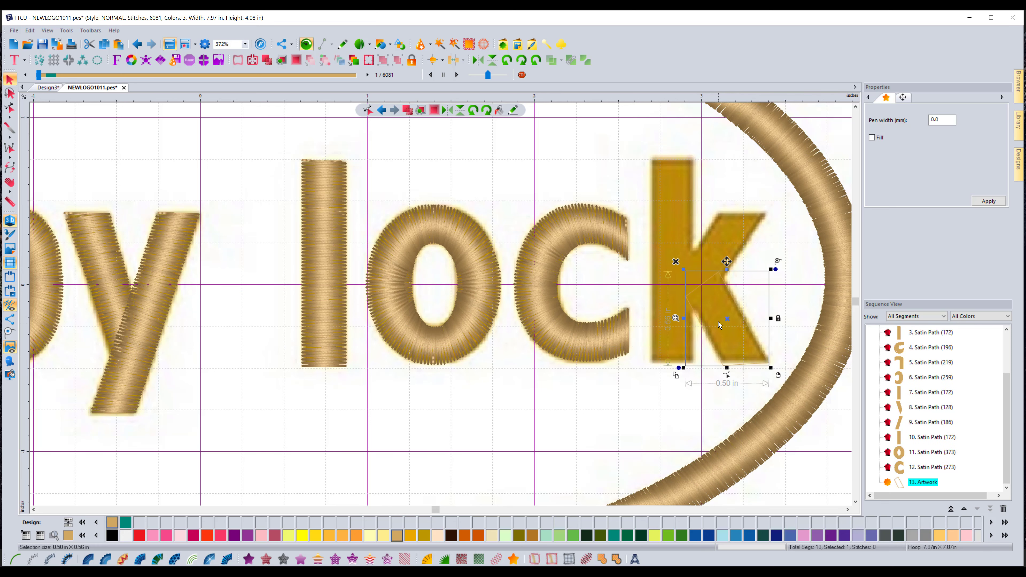
pyautogui.click(226, 559)
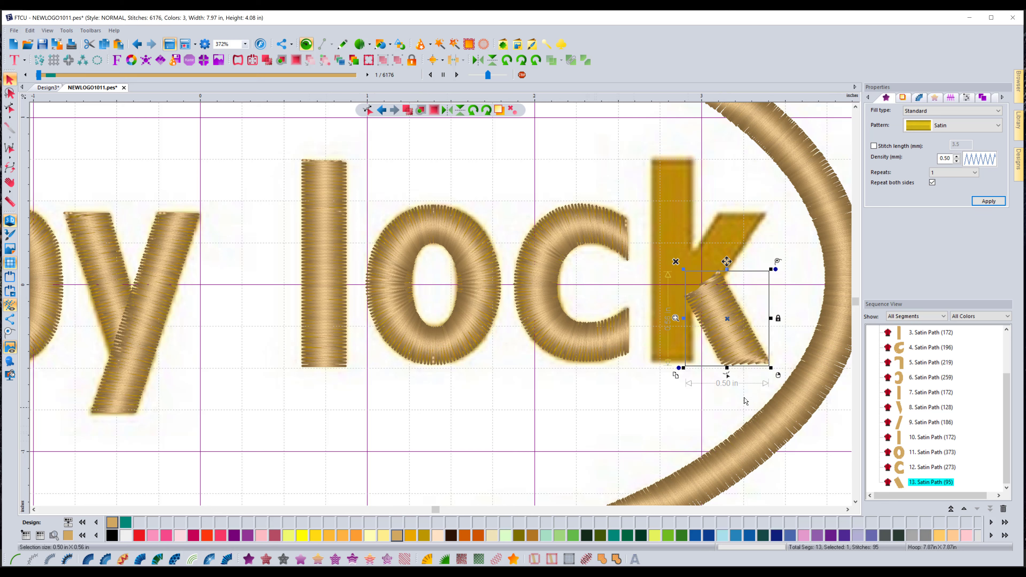
# Move the leg's two inclination lines to its lower and upper ends, regenerate the stitches and deselect the leg
pyautogui.click(727, 375)
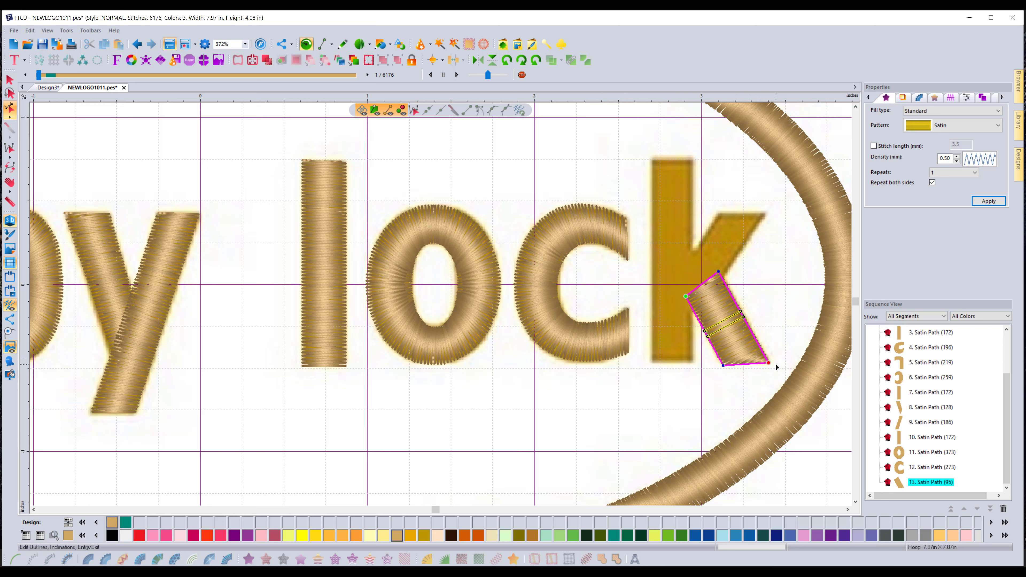
pyautogui.moveTo(743, 317); pyautogui.dragTo(772, 358)
pyautogui.moveTo(708, 337); pyautogui.dragTo(720, 360)
pyautogui.moveTo(740, 311); pyautogui.dragTo(722, 278)
pyautogui.moveTo(704, 330); pyautogui.dragTo(683, 309)
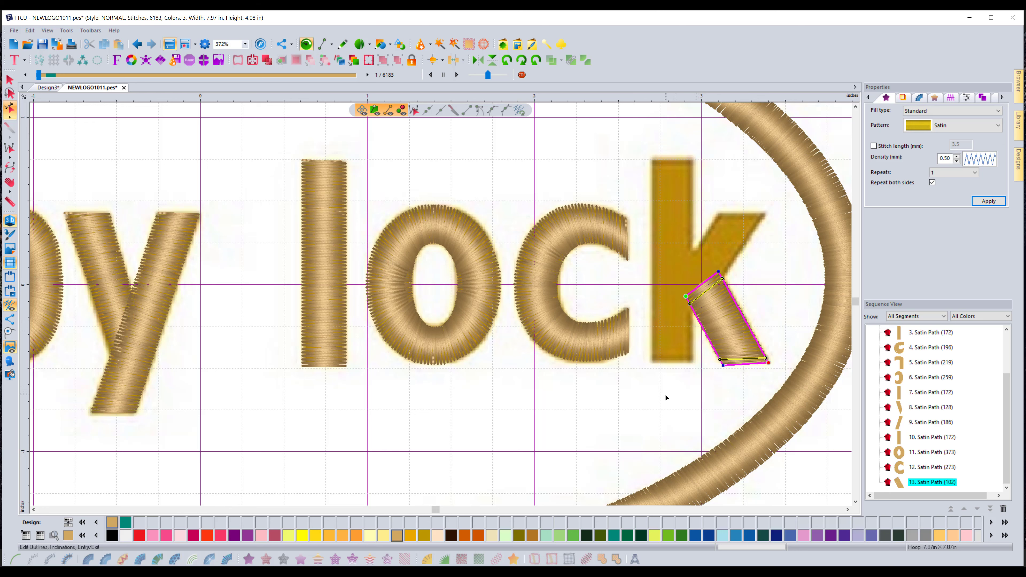
pyautogui.press('Escape')
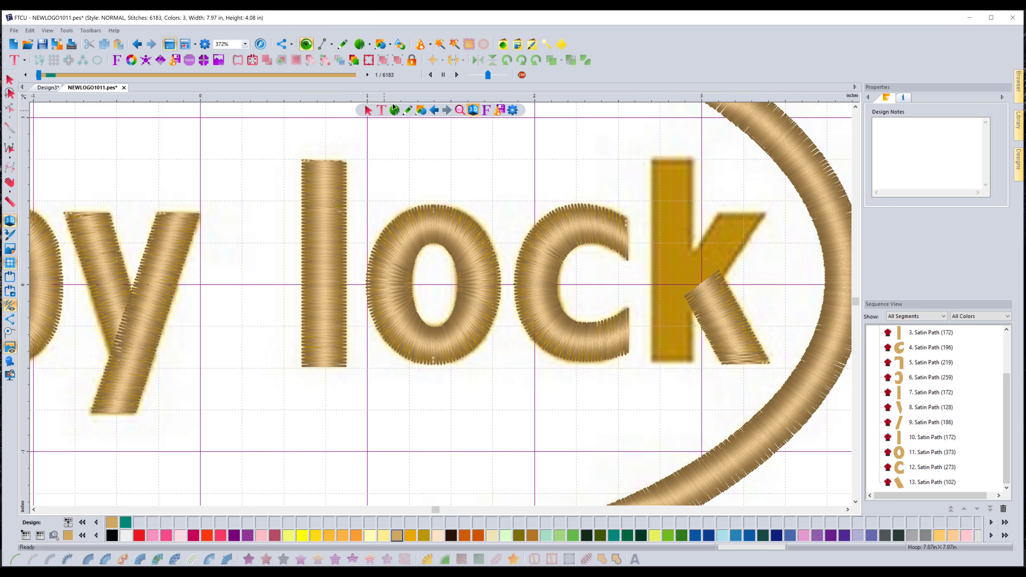
# Draw a closed outline around the k's upper diagonal arm, tapering its lower end into the stem so the pieces overlap
pyautogui.click(341, 44)
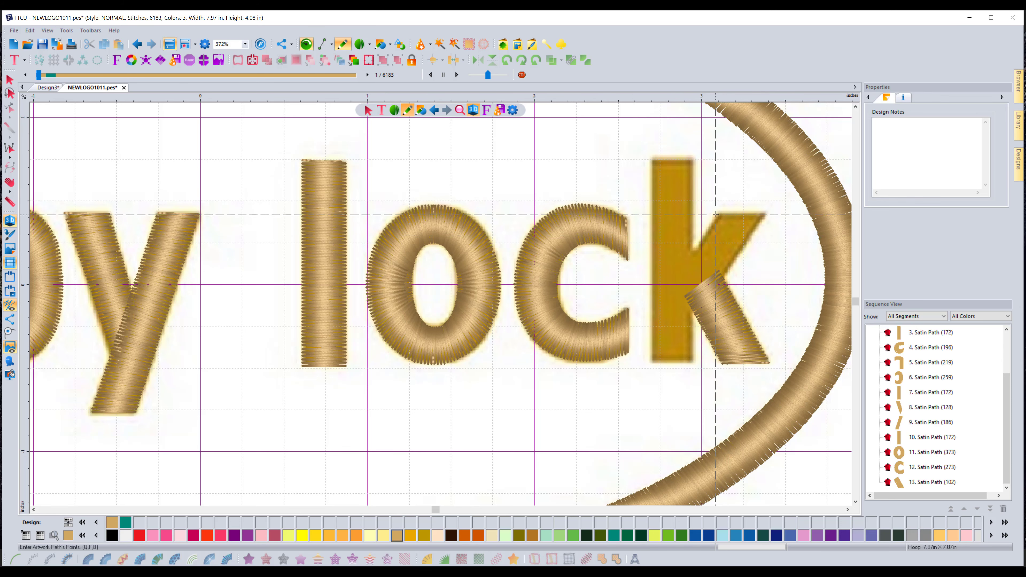
pyautogui.click(715, 214)
pyautogui.click(765, 214)
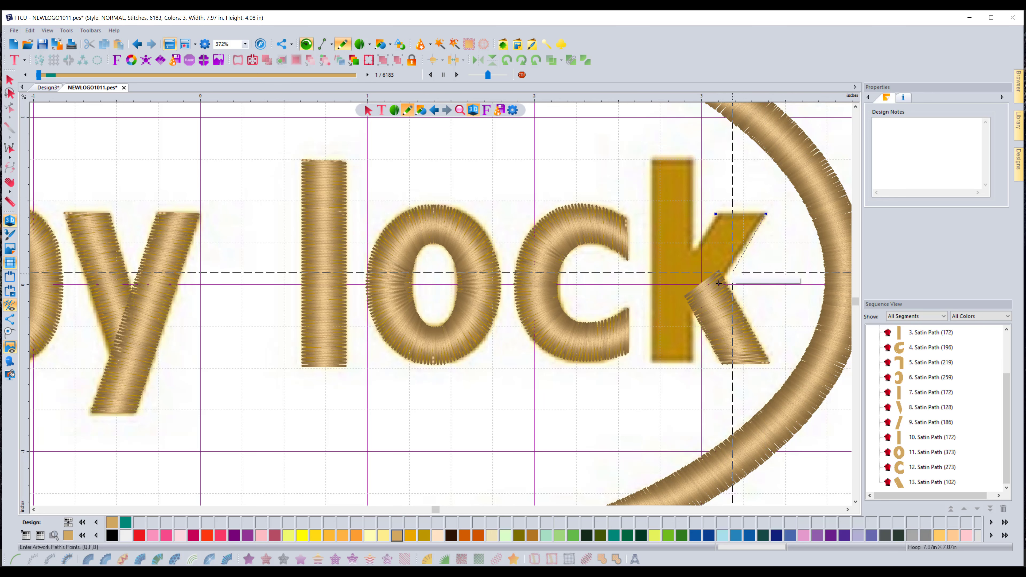
pyautogui.click(680, 323)
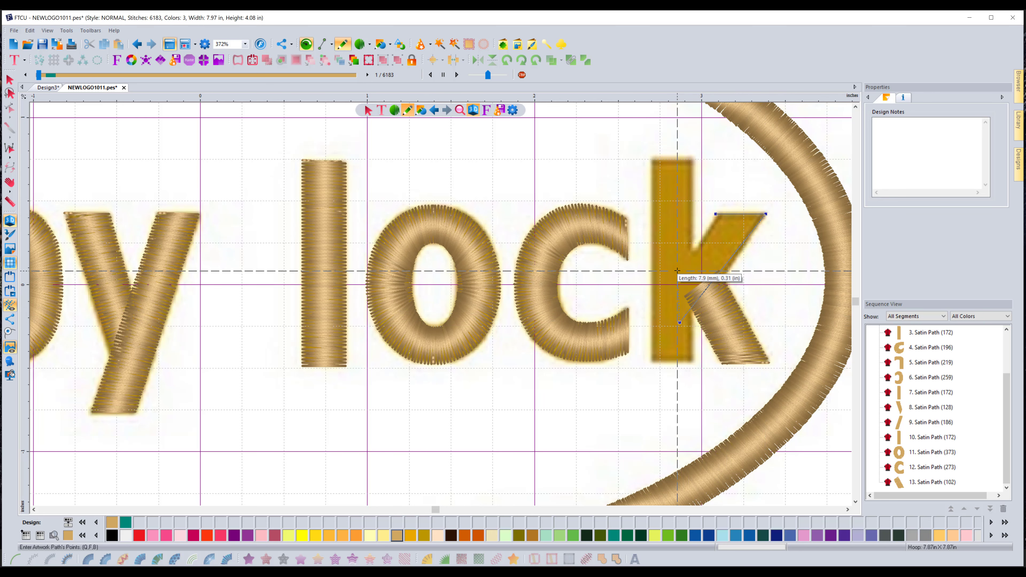
pyautogui.click(677, 271)
pyautogui.click(716, 214)
pyautogui.rightClick(717, 249)
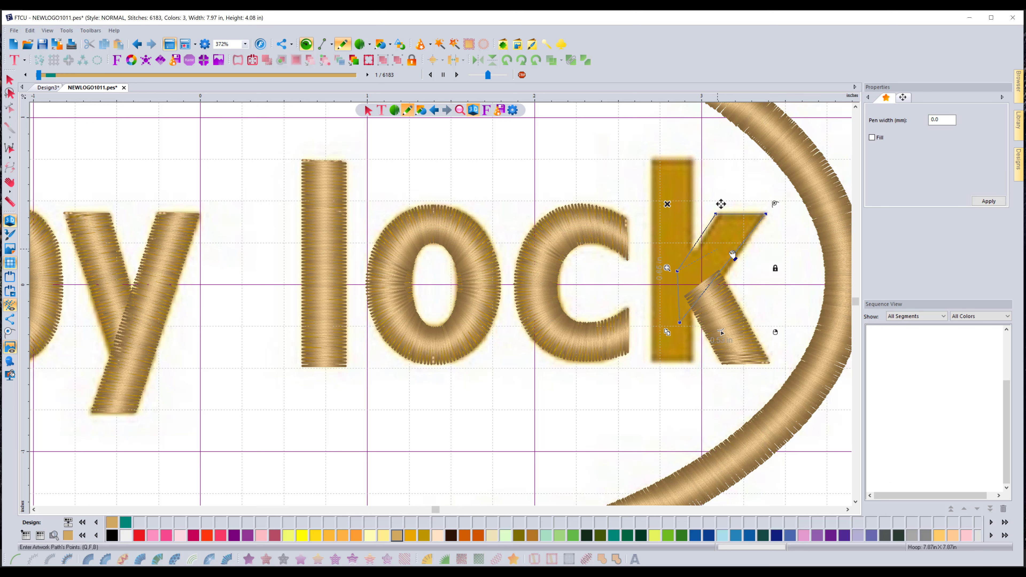
# Convert the upper arm's outline to satin with inclination lines across its lower bend and near its upper end
pyautogui.click(88, 559)
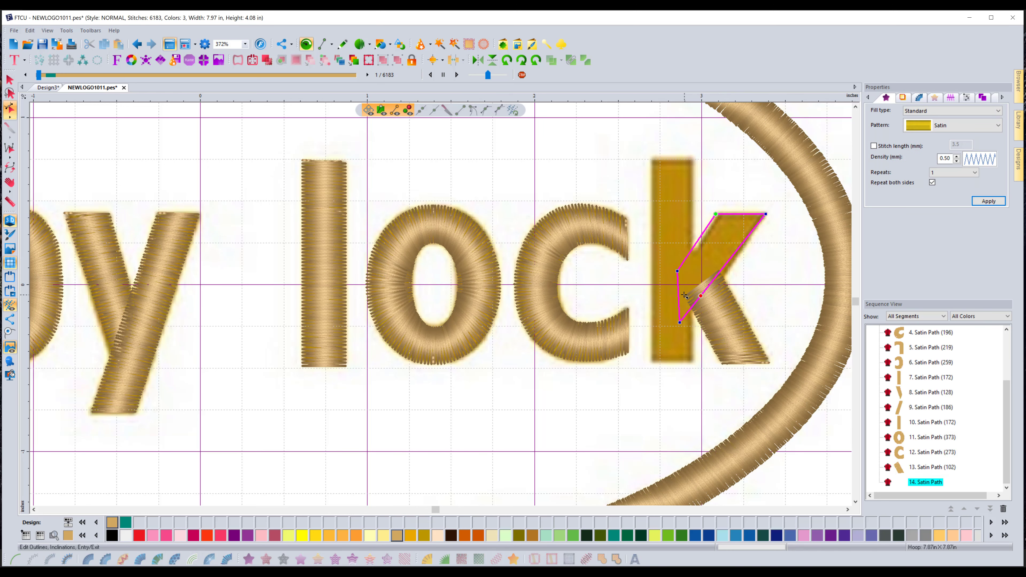
pyautogui.moveTo(678, 271); pyautogui.dragTo(706, 297)
pyautogui.moveTo(718, 215); pyautogui.dragTo(763, 245)
pyautogui.rightClick(616, 422)
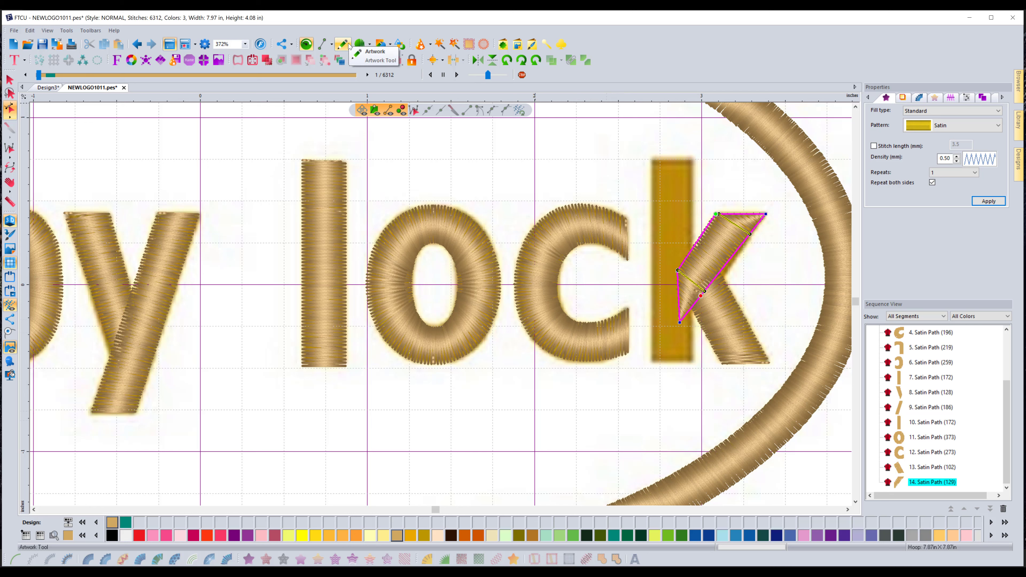
# Duplicate the satin l, place the copy over the k's vertical stem and deselect it
pyautogui.click(323, 356)
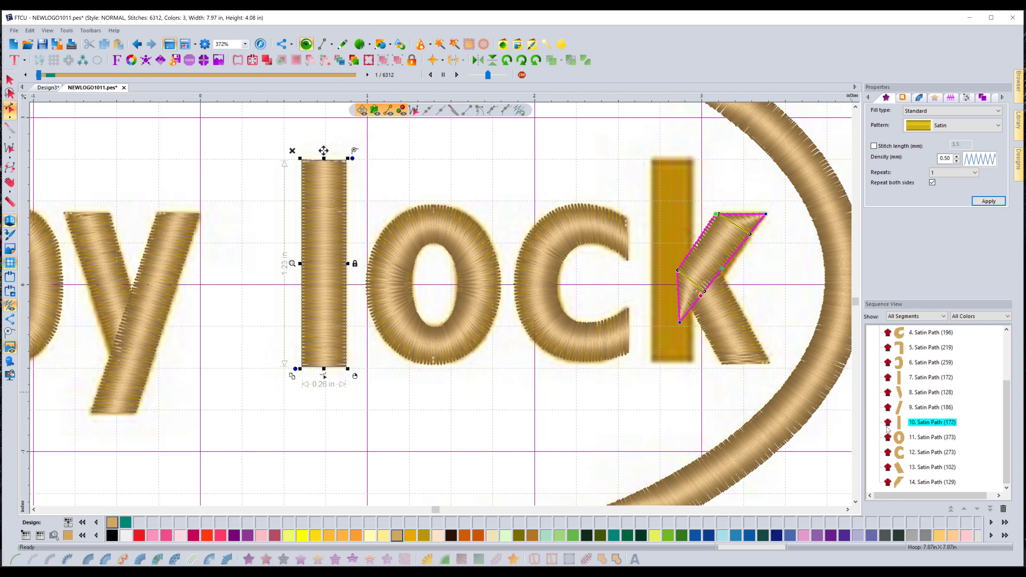
pyautogui.click(292, 376)
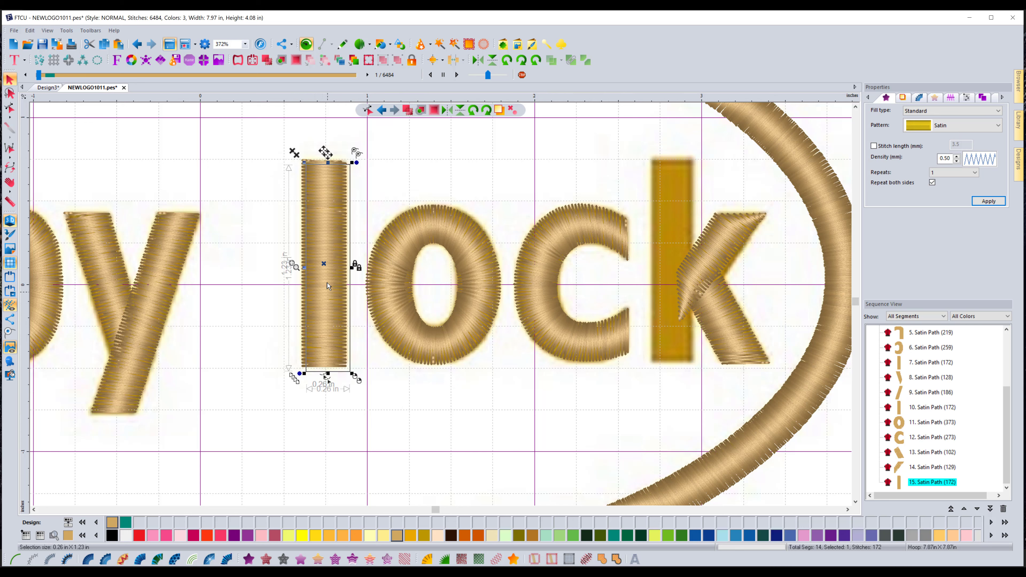
pyautogui.moveTo(332, 270); pyautogui.dragTo(673, 262)
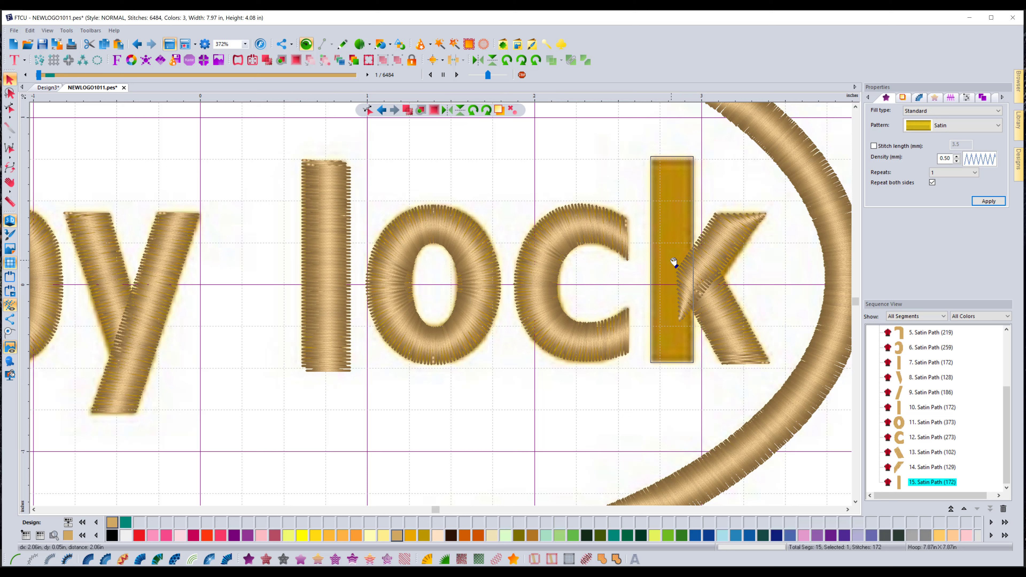
pyautogui.click(541, 431)
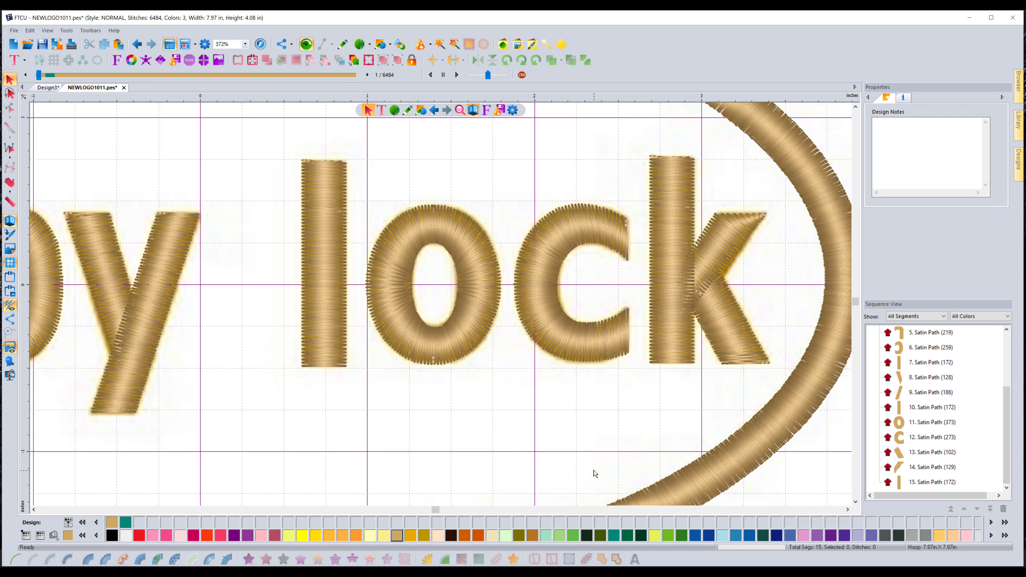
# Select all the lettering's satin paths in the sequence list, leaving out the appliqué oval, and clear the selection
pyautogui.scroll(-3, 327, 344)
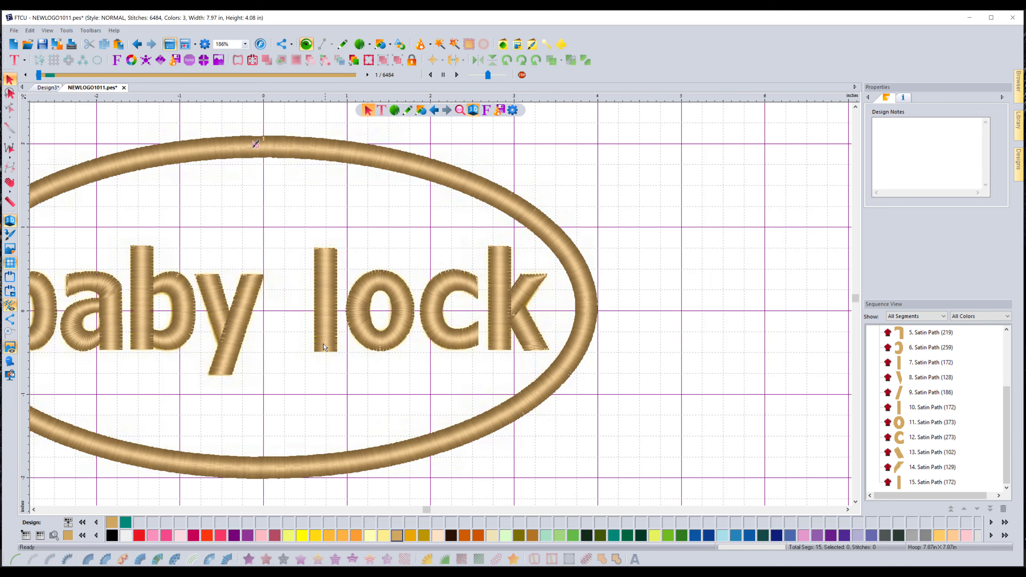
pyautogui.scroll(-3, 262, 409)
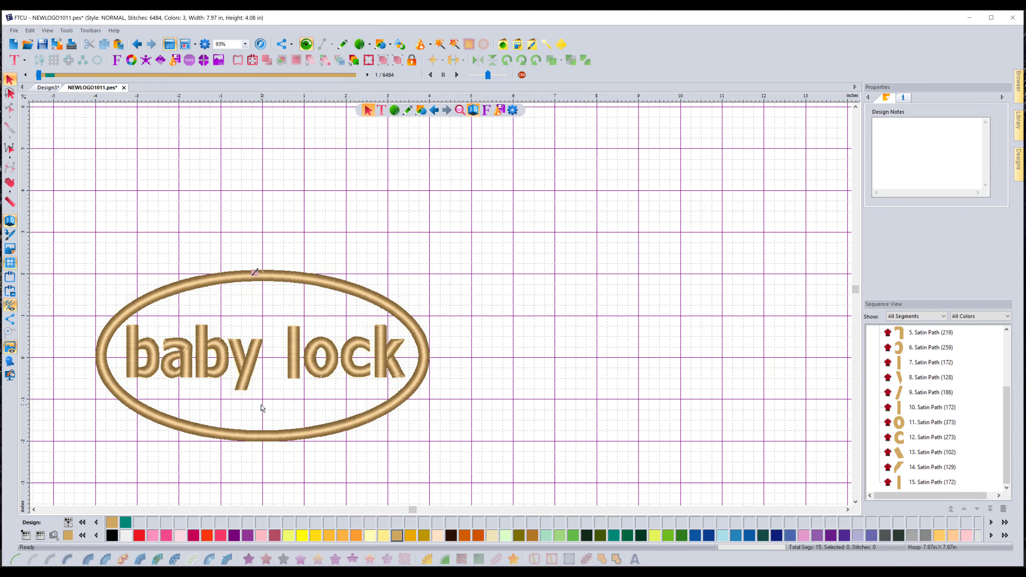
pyautogui.click(34, 509)
pyautogui.scroll(3, 434, 386)
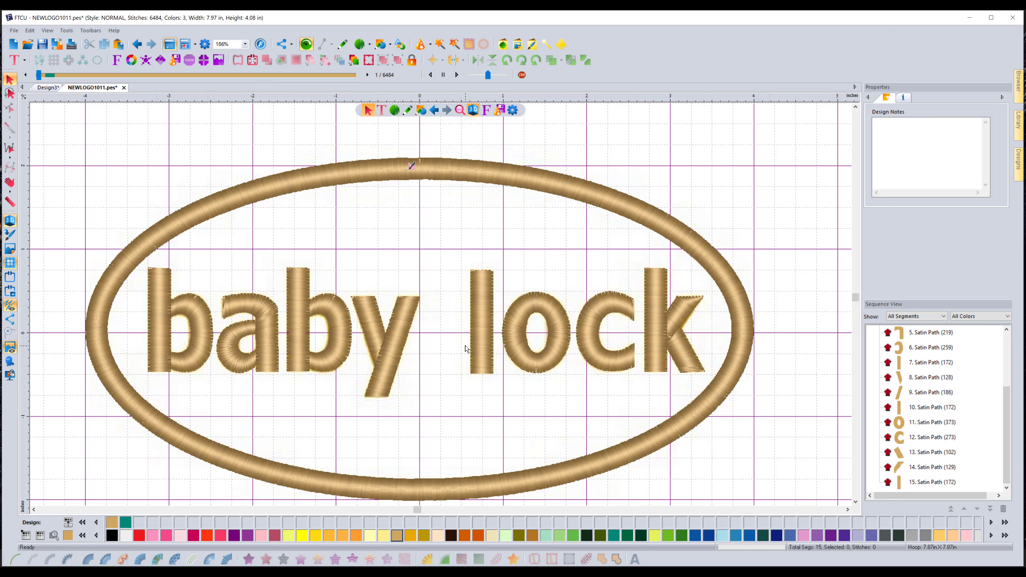
pyautogui.click(945, 480)
pyautogui.scroll(2, 953, 407)
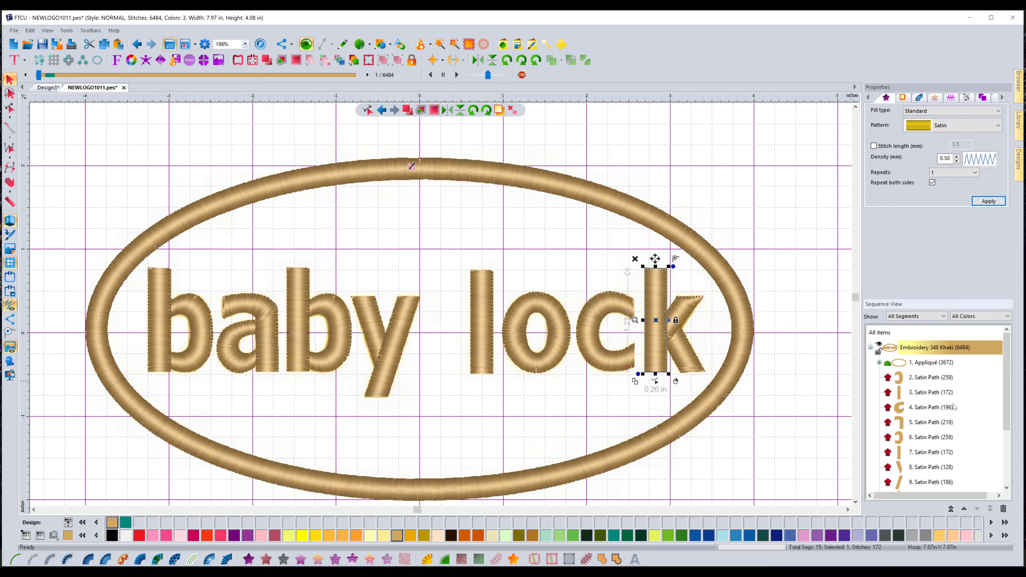
pyautogui.keyDown('shift'); pyautogui.click(938, 378); pyautogui.keyUp('shift')
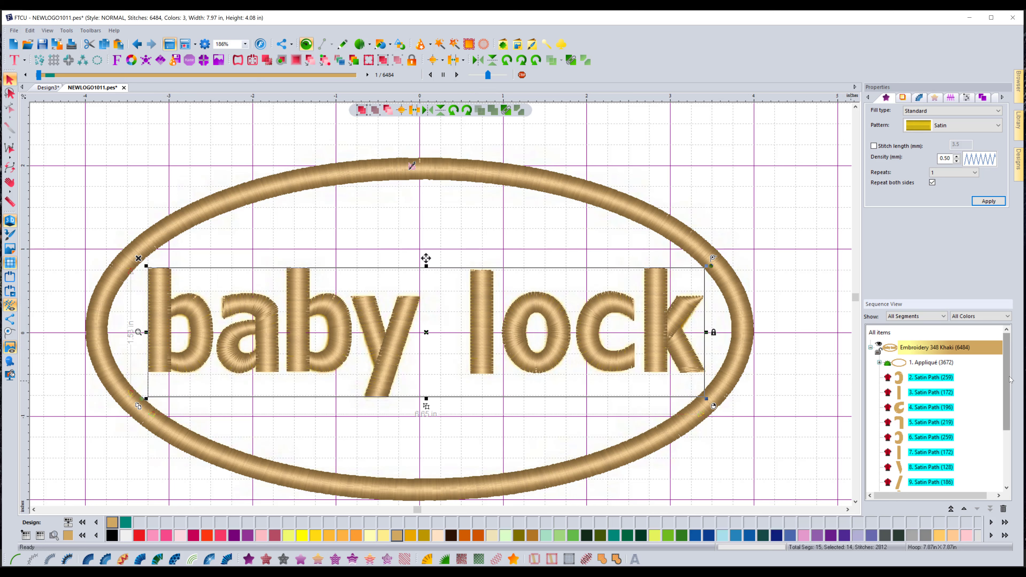
pyautogui.moveTo(1008, 386); pyautogui.dragTo(965, 406)
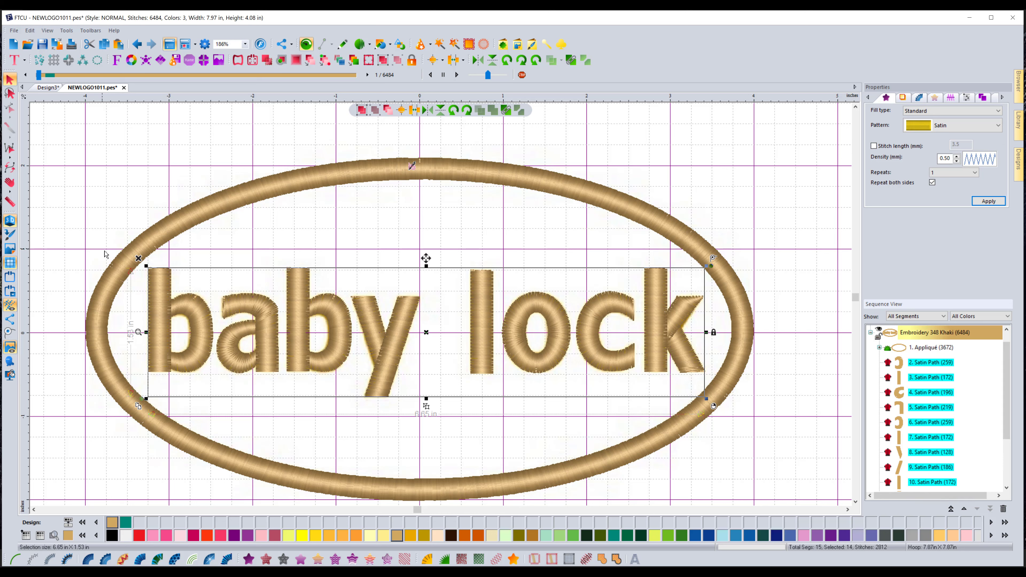
pyautogui.click(354, 242)
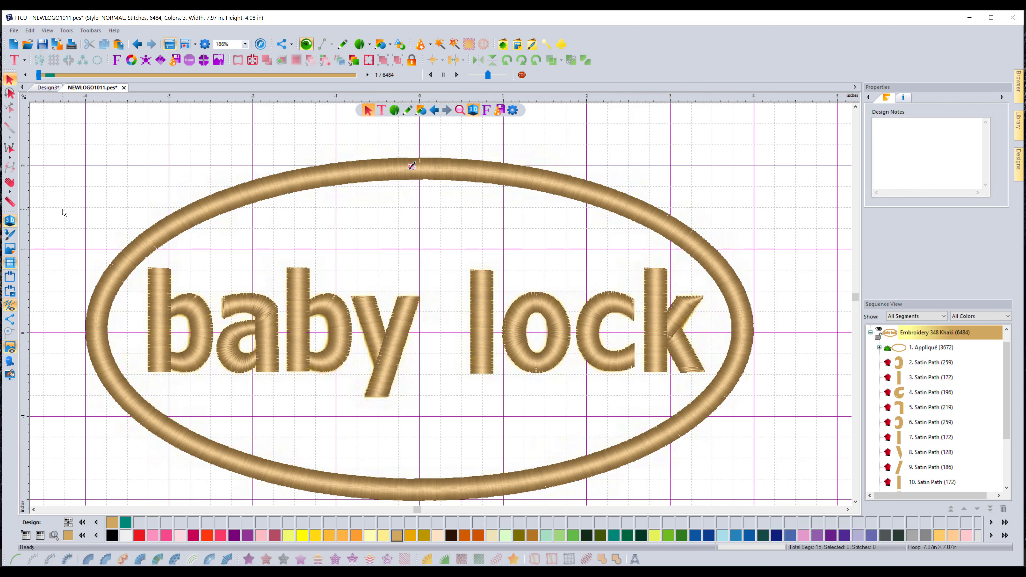
# Select all the lettering inside the oval and set its satin density to 0.30 mm
pyautogui.moveTo(63, 206); pyautogui.dragTo(772, 428)
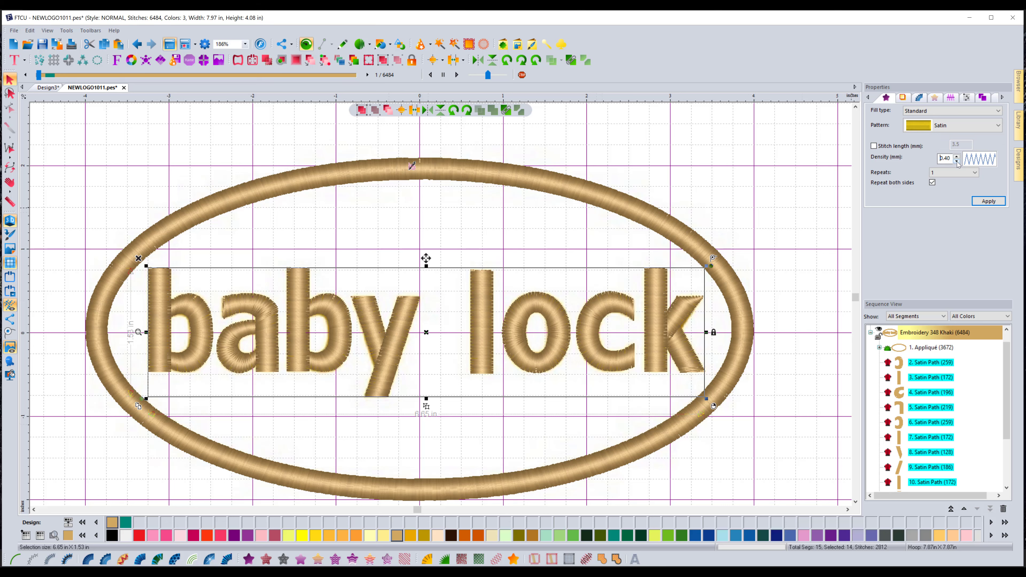
pyautogui.click(956, 161)
pyautogui.click(988, 202)
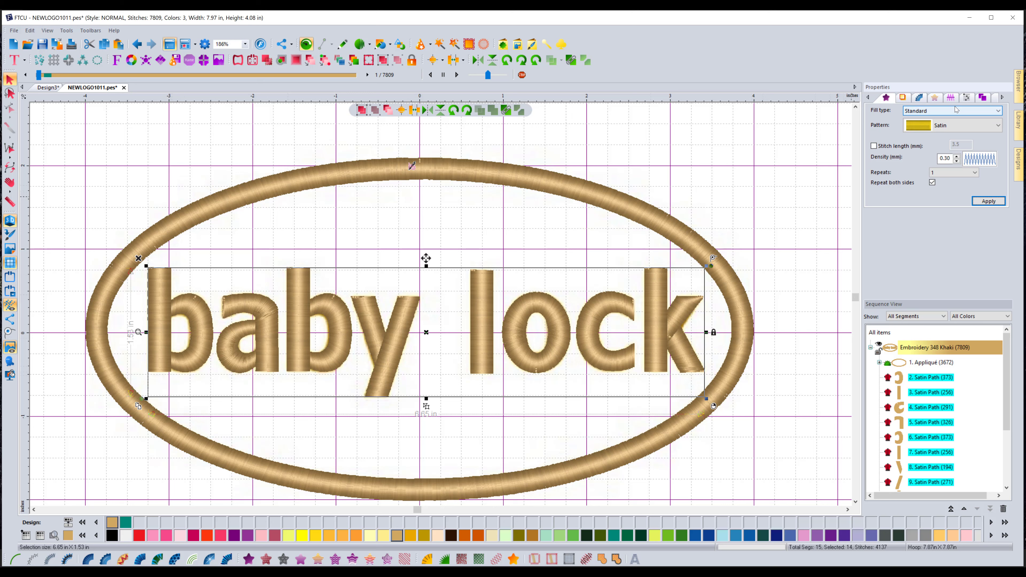
# Apply an absolute pull compensation of 0.4 mm on both sides to the selected lettering
pyautogui.click(950, 99)
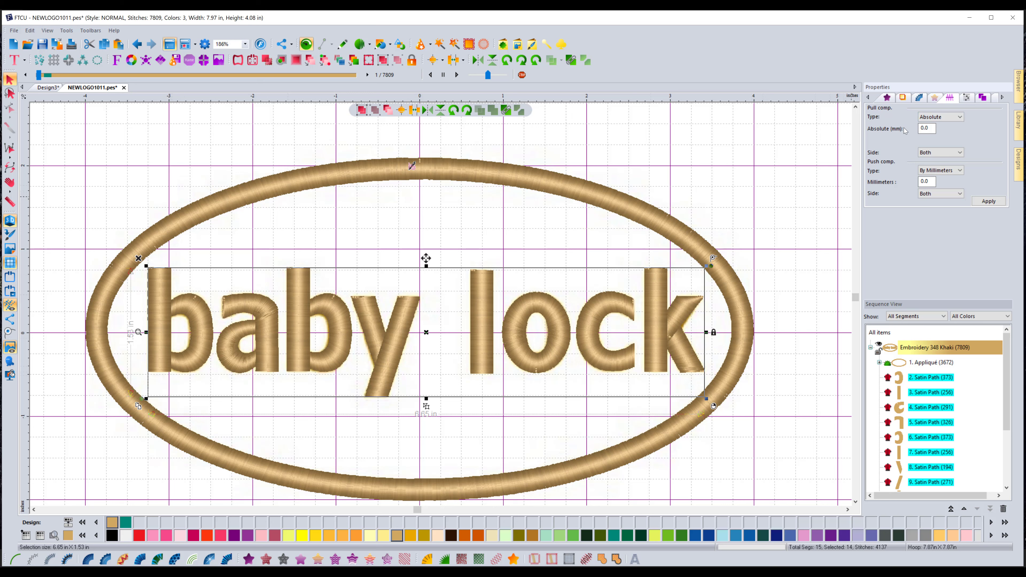
pyautogui.click(929, 130)
pyautogui.press('BackSpace')
pyautogui.write('4')
pyautogui.click(993, 204)
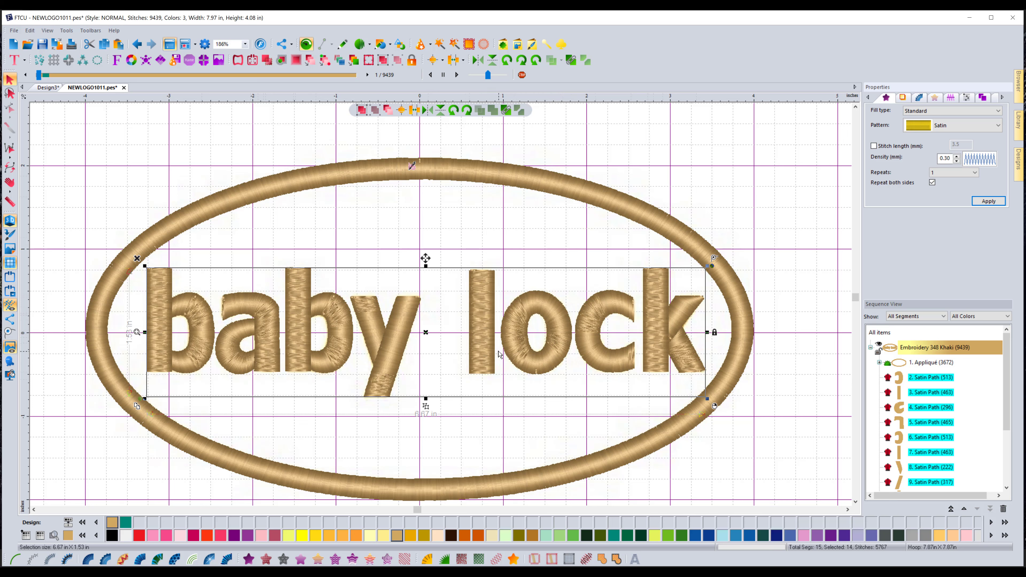
# Adjust the lettering's quality control settings so the satin stitches are no longer split, and apply them
pyautogui.click(966, 98)
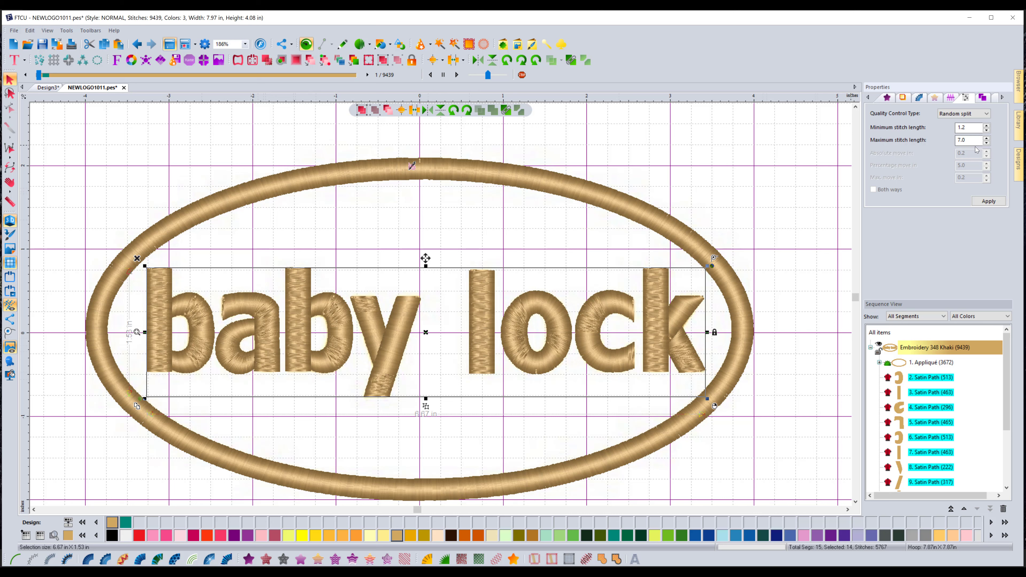
pyautogui.click(953, 115)
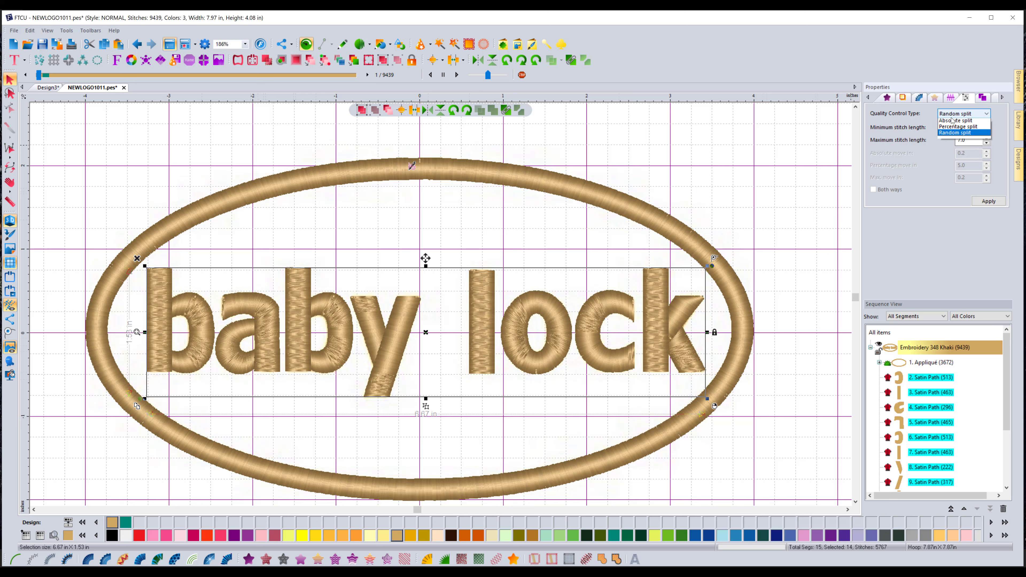
pyautogui.click(946, 122)
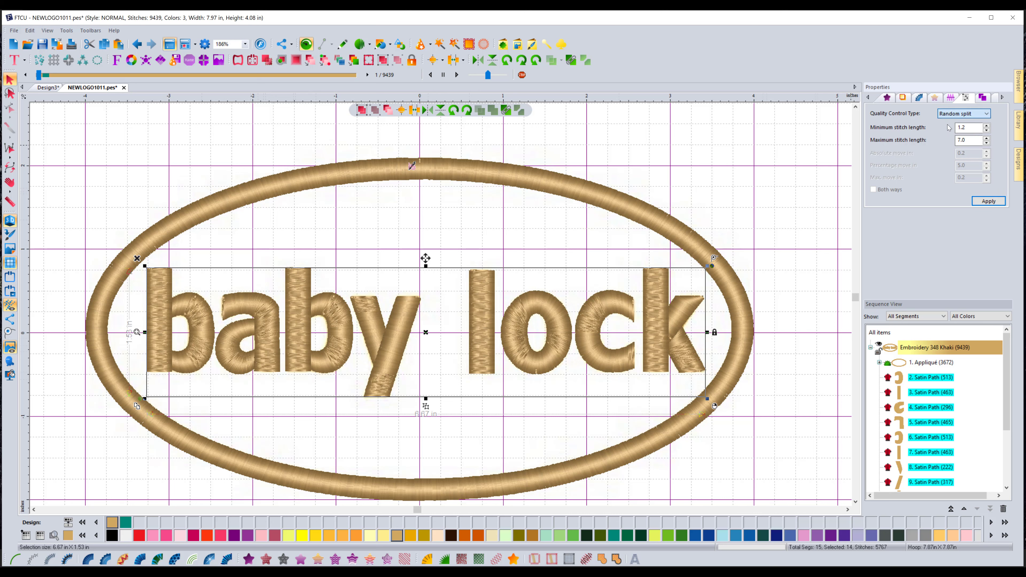
pyautogui.click(988, 202)
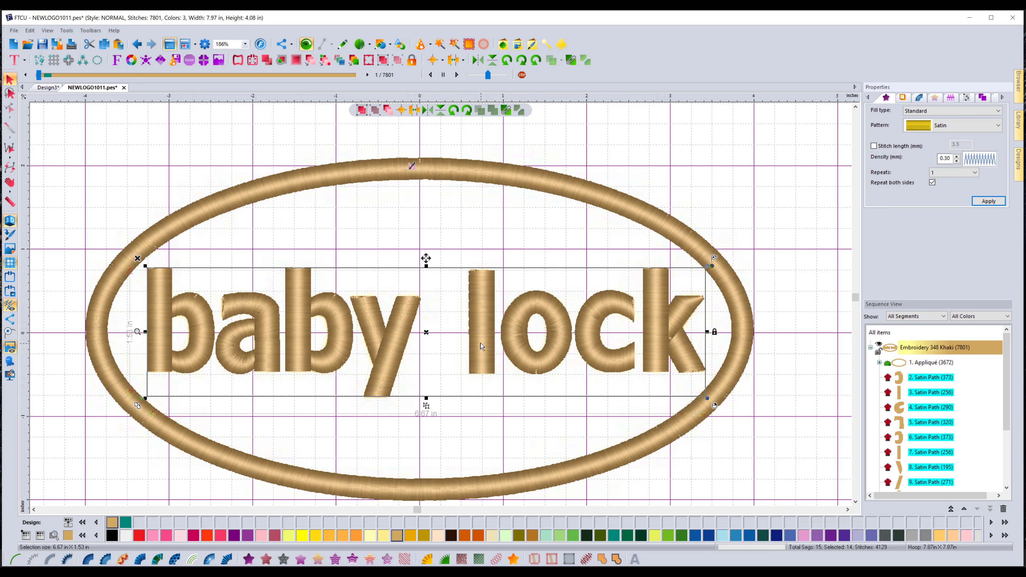
# Turn off the 3D stitch rendering, display the stitches as thin thread lines and examine the underlay in the lettering
pyautogui.click(904, 98)
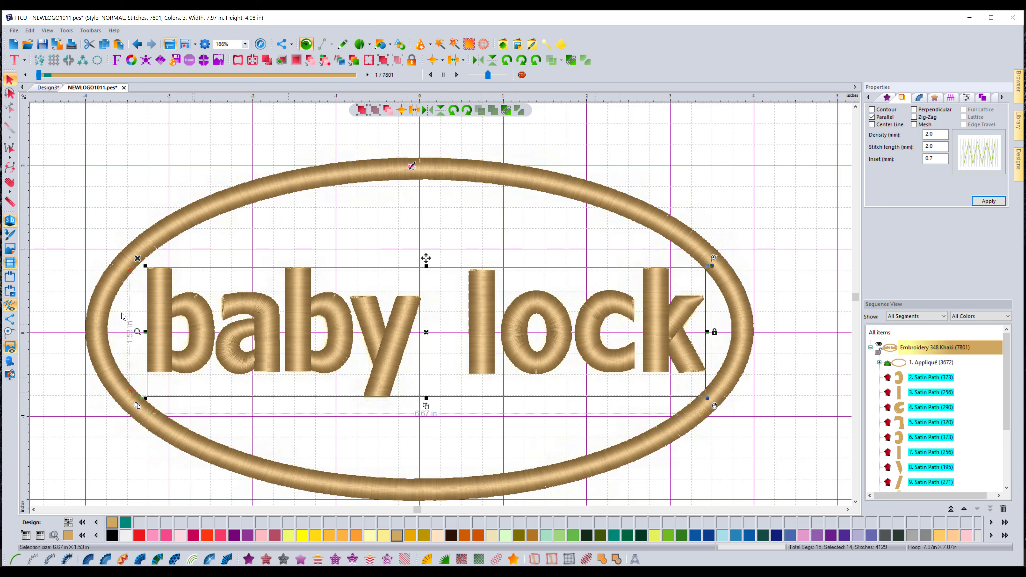
pyautogui.click(9, 220)
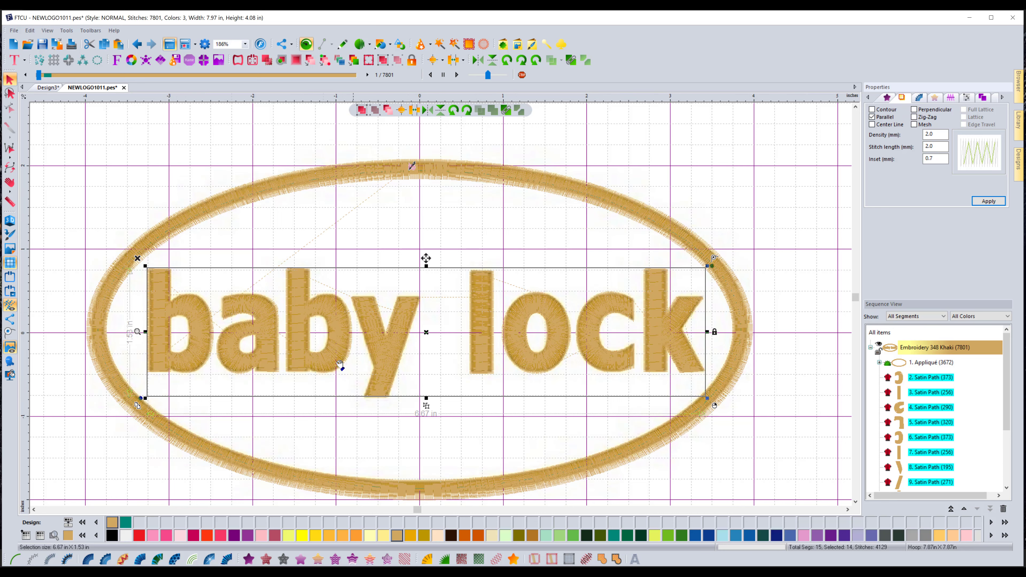
pyautogui.click(10, 349)
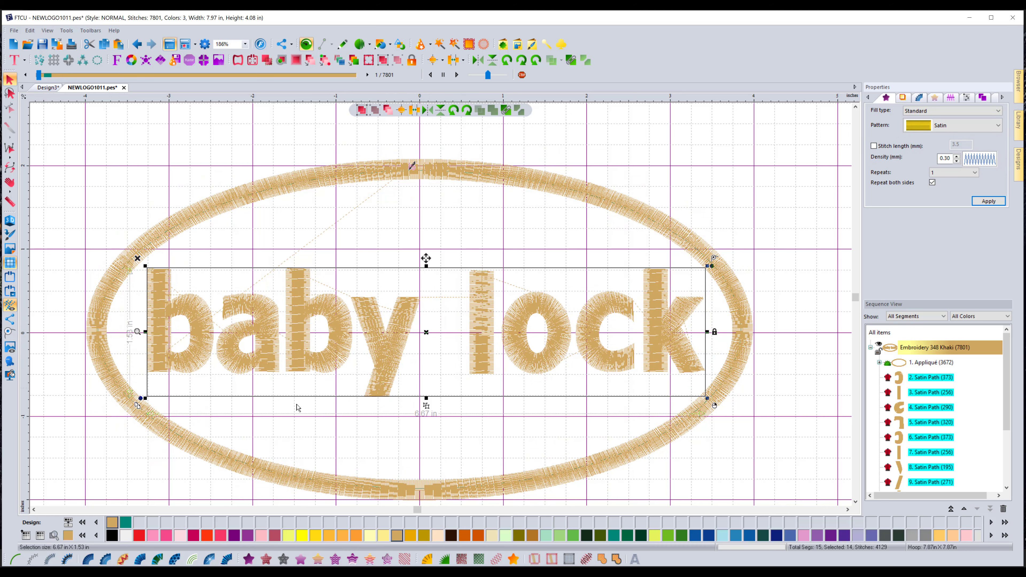
pyautogui.scroll(2, 488, 326)
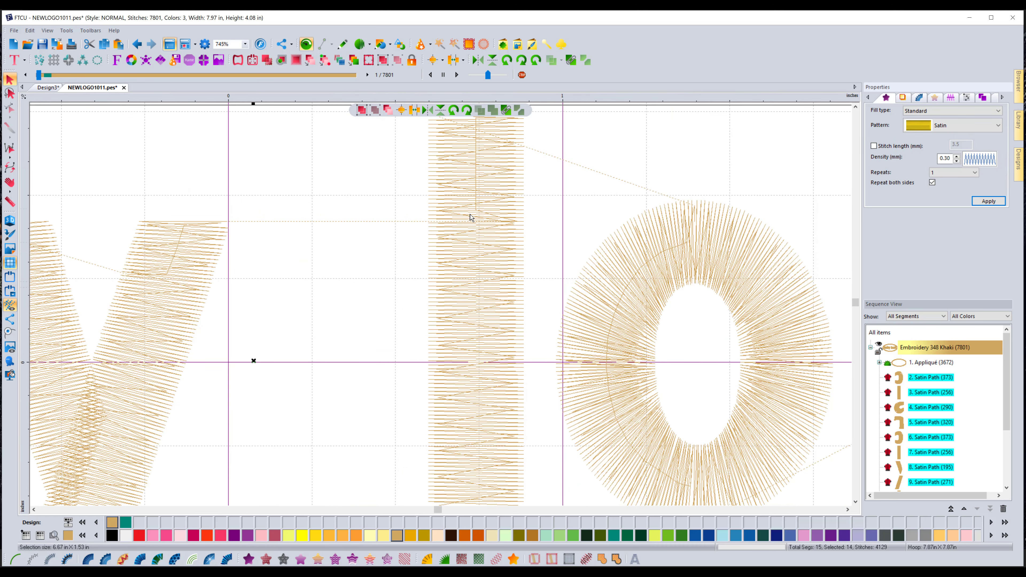
pyautogui.scroll(-1, 483, 365)
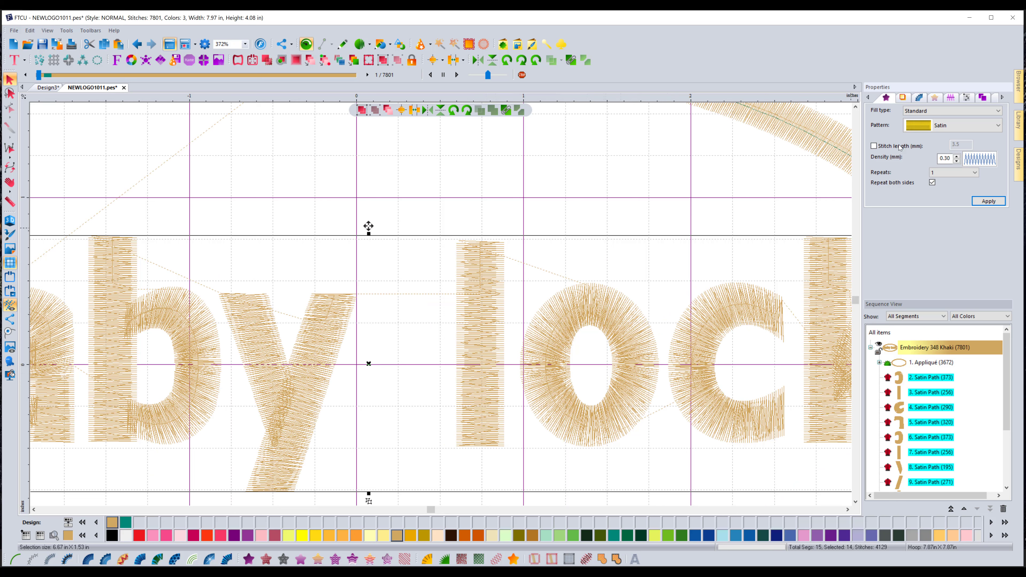
# Set the selected lettering's underlay to Zig-Zag combined with Contour and apply it to the satin paths
pyautogui.click(903, 98)
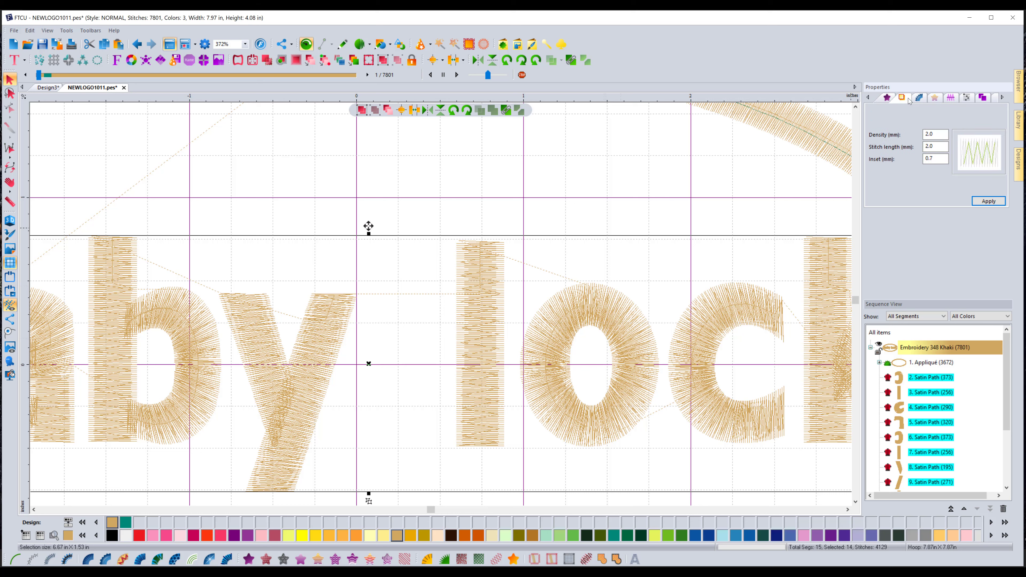
pyautogui.click(915, 118)
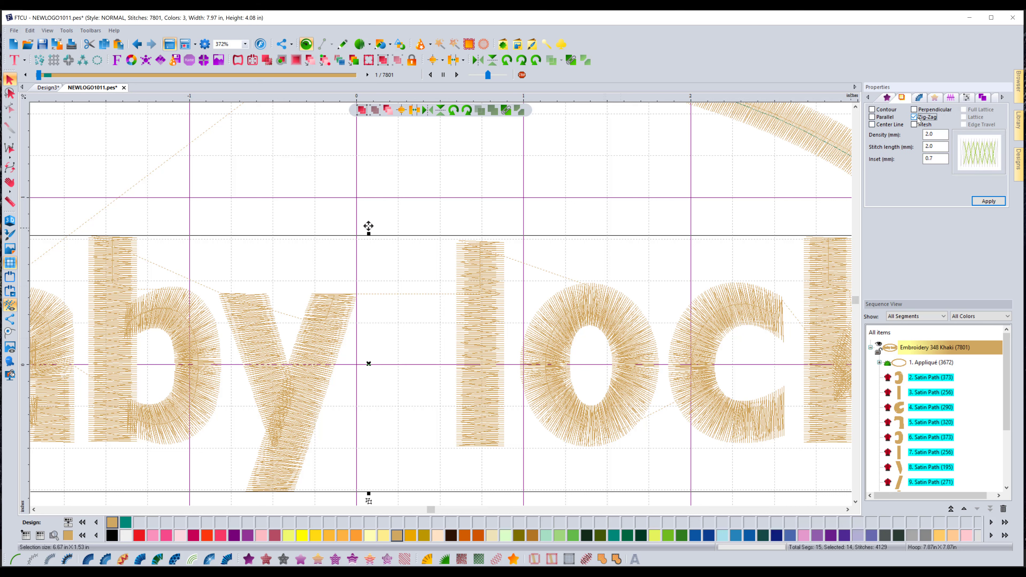
pyautogui.click(872, 109)
pyautogui.click(988, 201)
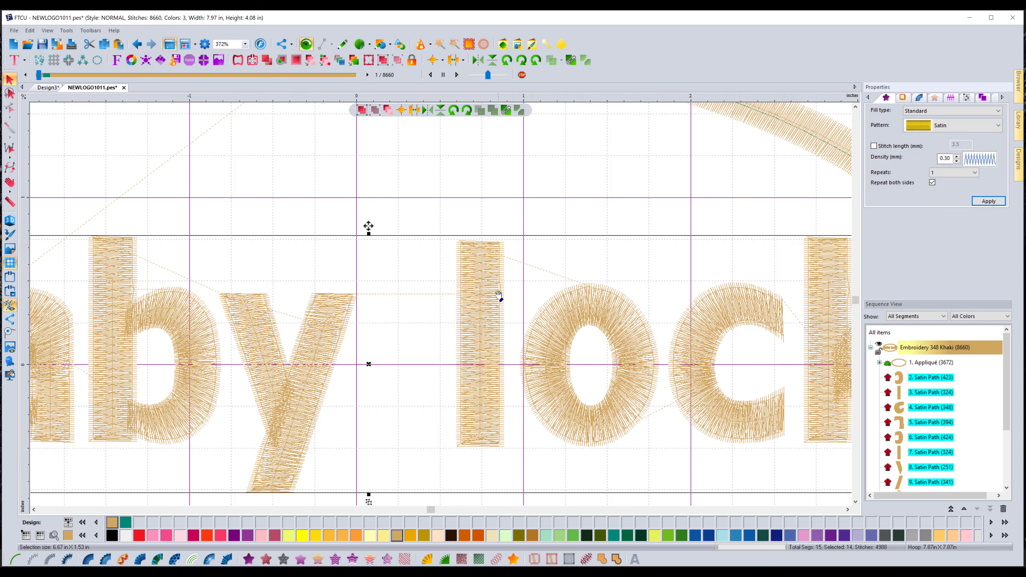
pyautogui.scroll(-2, 396, 283)
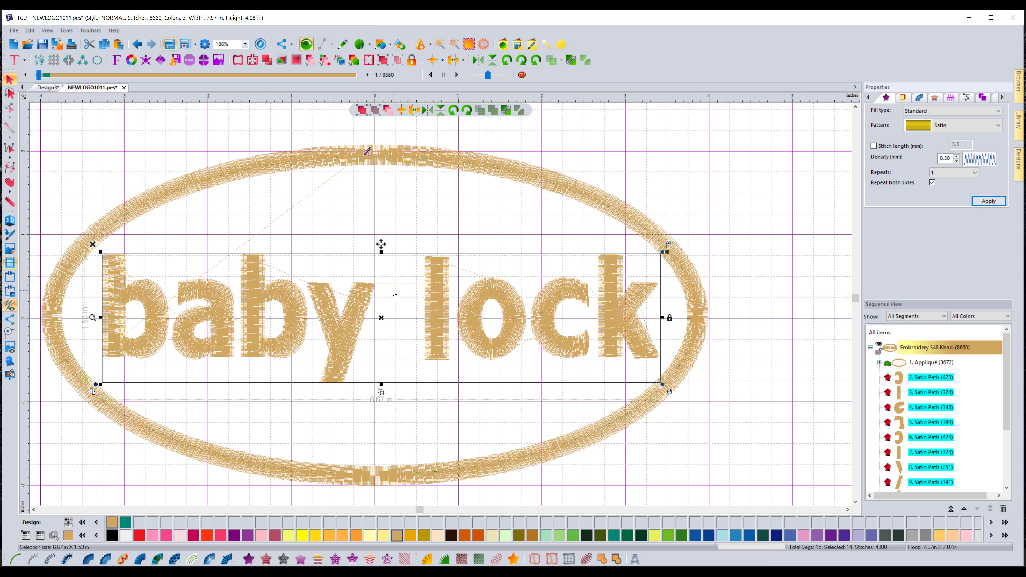